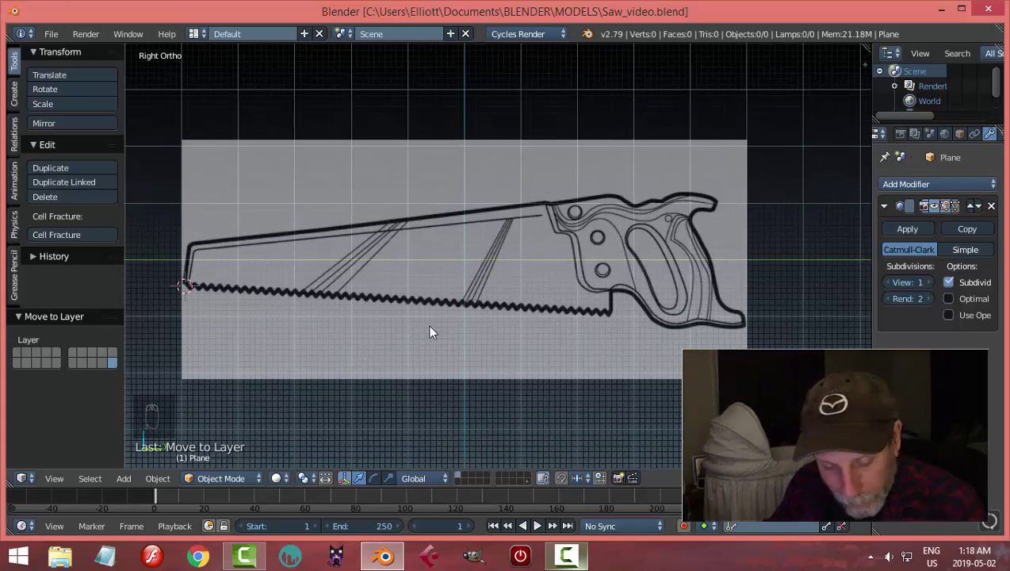
# - Reset the 3D cursor to the scene centre and add a mesh plane there
pyautogui.hotkey('shift', 'c')
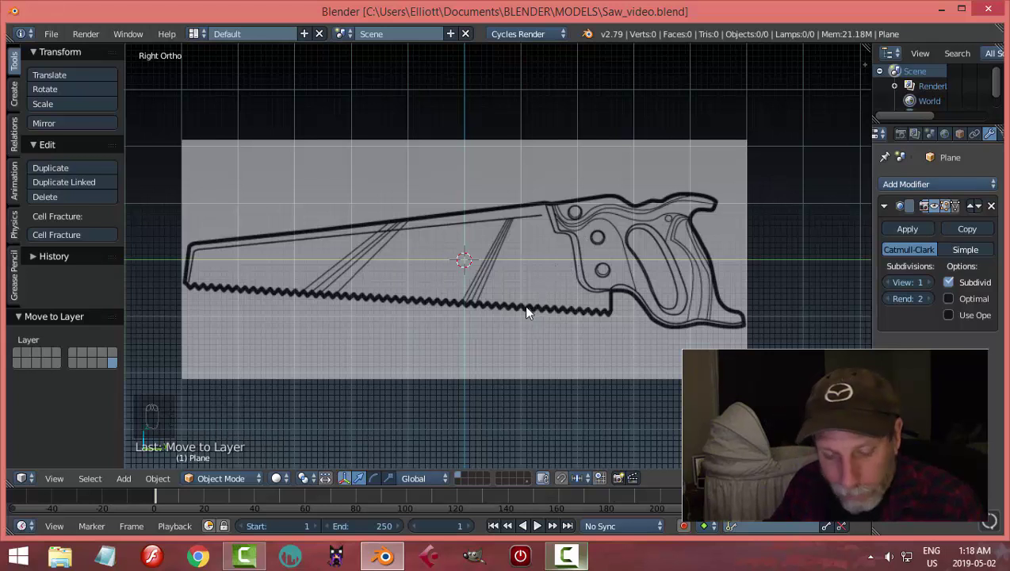
pyautogui.hotkey('shift', 'a')
pyautogui.moveTo(527, 310)
pyautogui.click(571, 311)
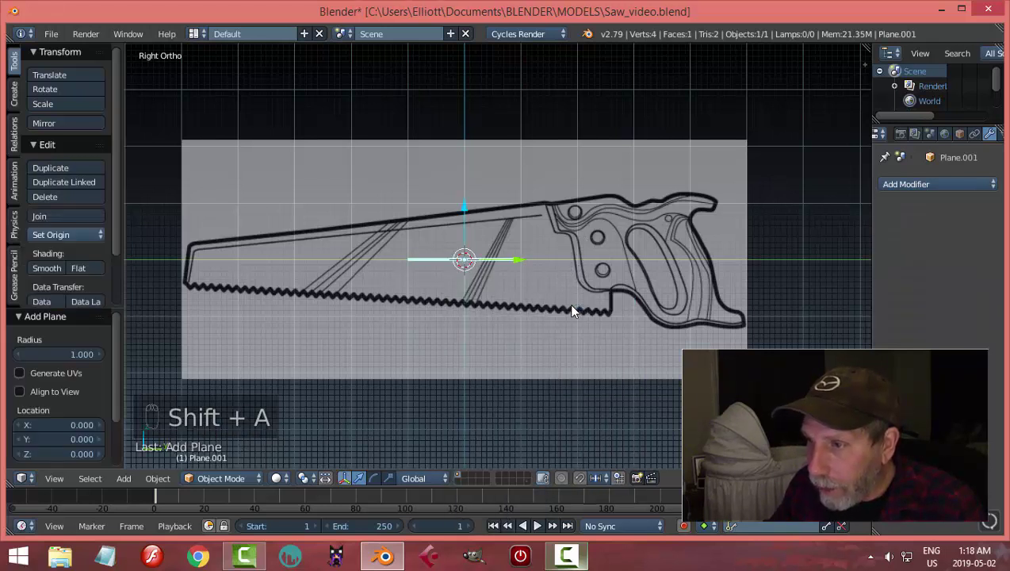
# - Rotate the new plane 90° about the Y axis so it stands parallel to the saw reference image
pyautogui.press('r')
pyautogui.press('y')
pyautogui.press('9')
pyautogui.press('0')
pyautogui.press('Return')
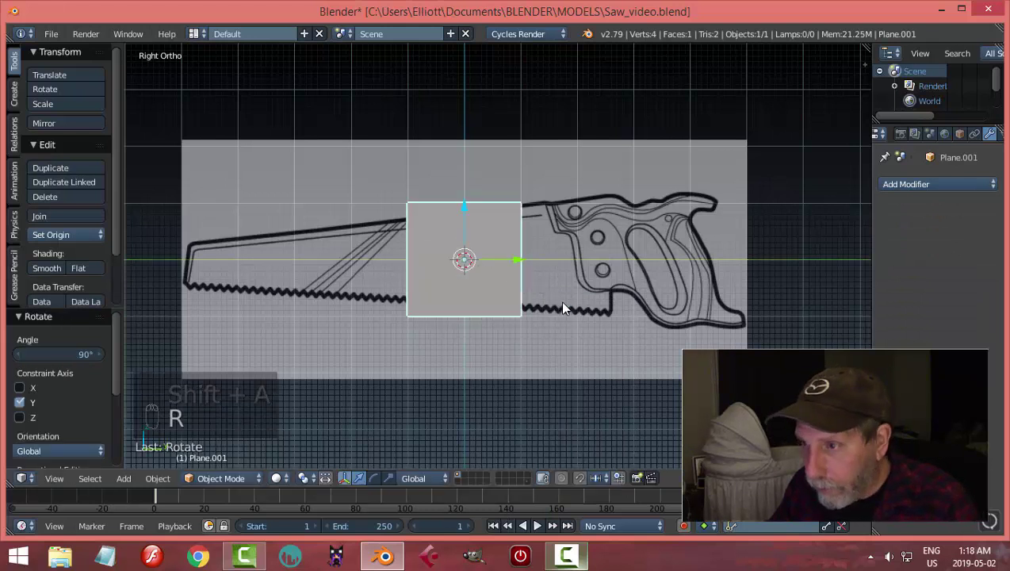
# - Enter Edit Mode on the plane and switch the viewport to wireframe shading
pyautogui.press('Tab')
pyautogui.click(622, 308)
pyautogui.press('z')
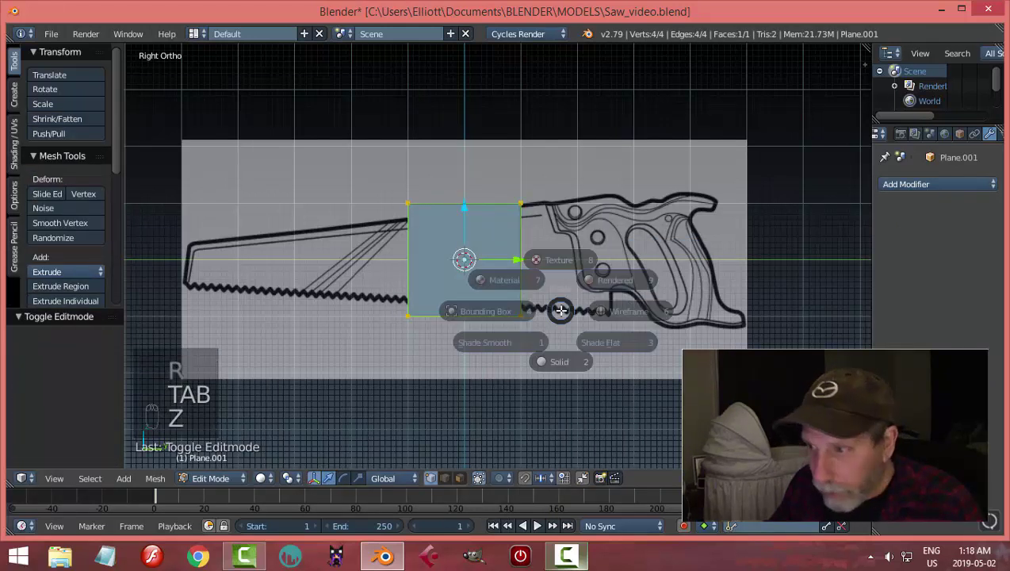
pyautogui.click(651, 316)
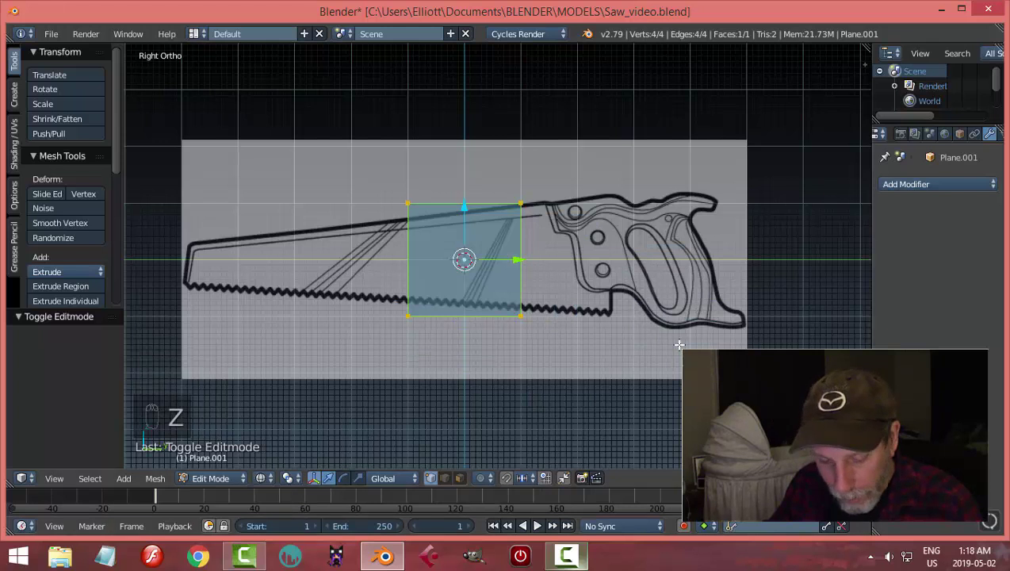
# - Look through the Shading and Mesh Display overlay settings for the plane
pyautogui.press('b')
pyautogui.press('n')
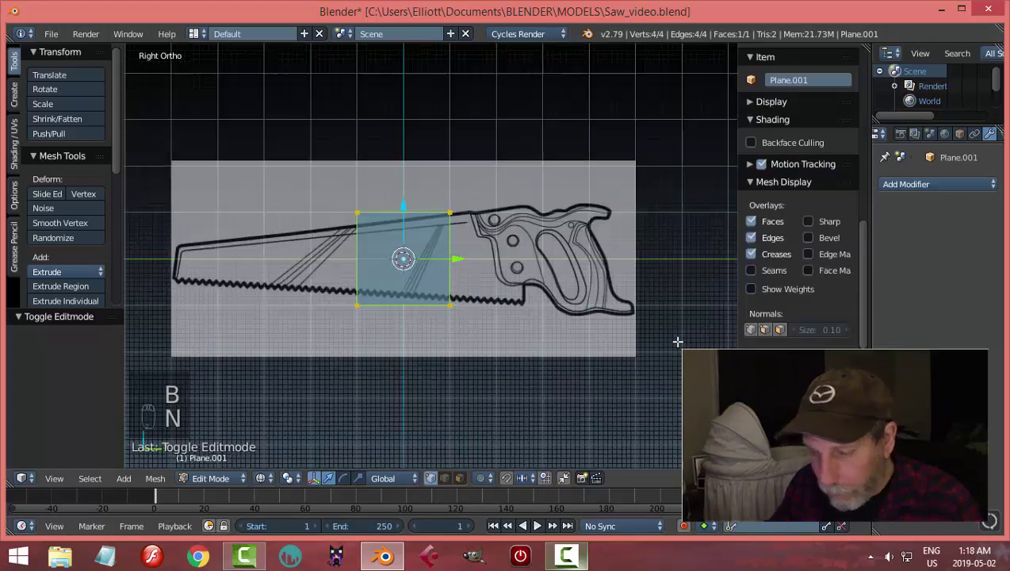
pyautogui.scroll(-4, 753, 224)
pyautogui.scroll(4, 753, 225)
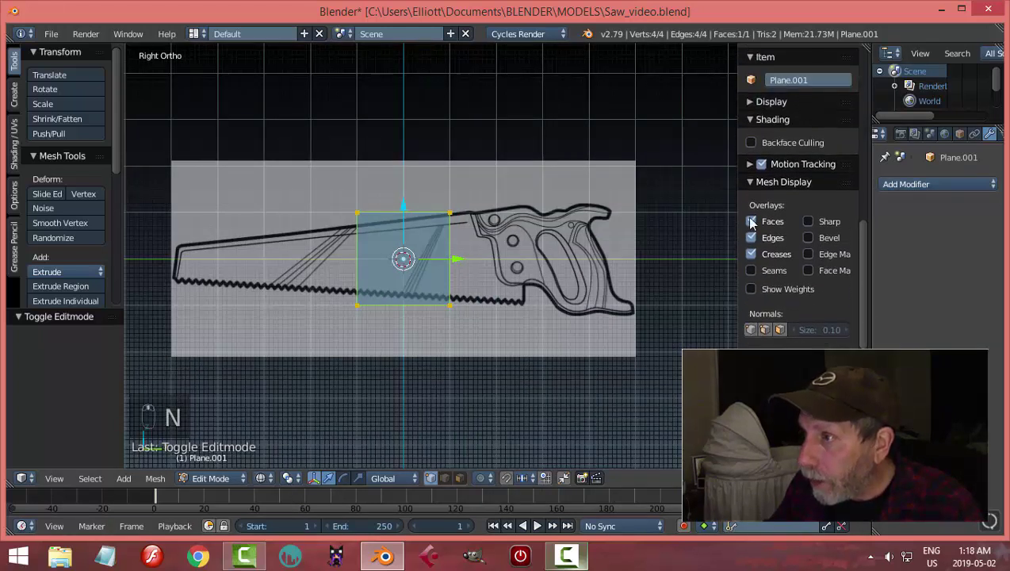
pyautogui.scroll(2, 781, 152)
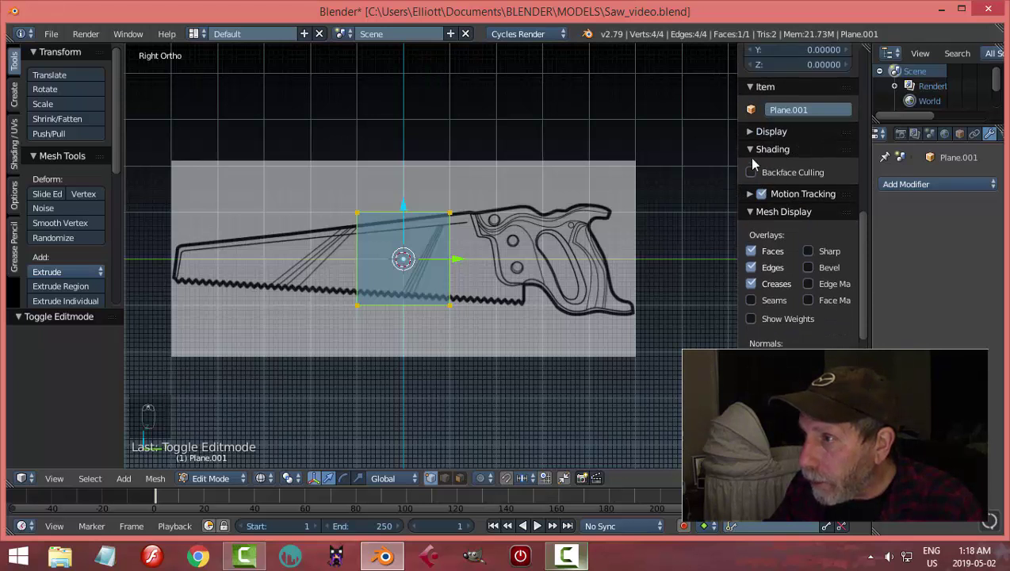
pyautogui.click(746, 150)
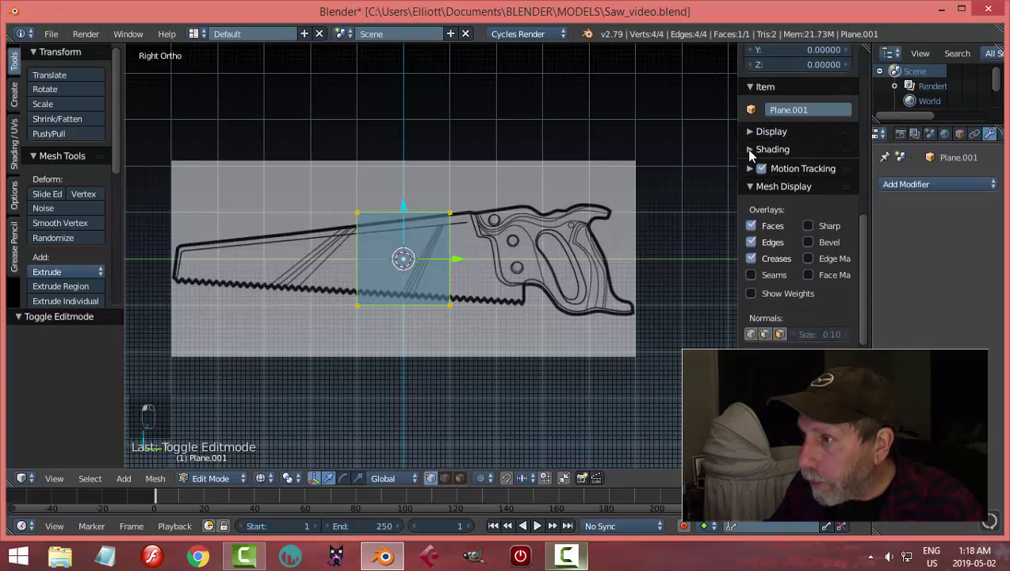
pyautogui.click(746, 149)
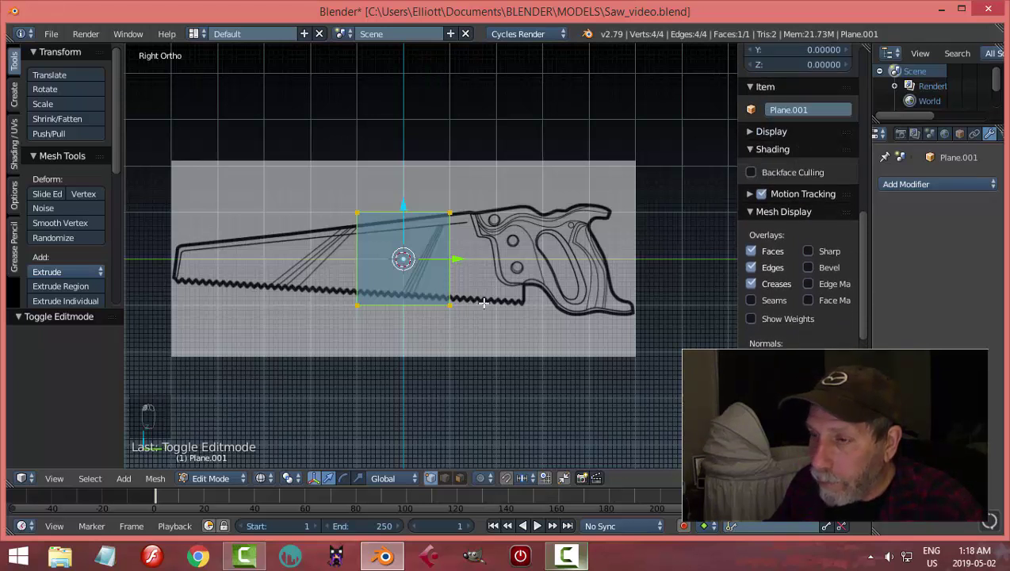
pyautogui.scroll(1, 484, 303)
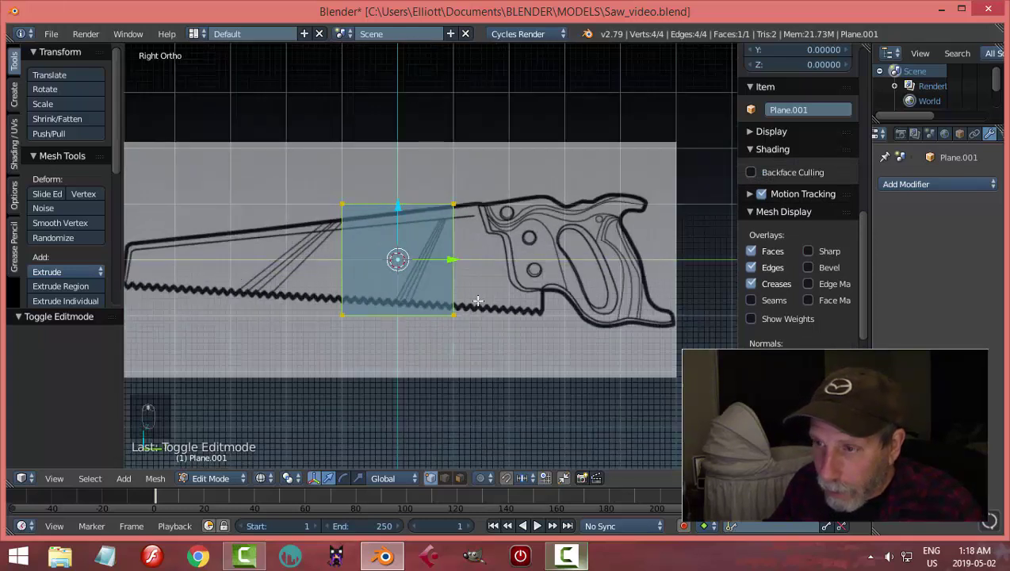
# - Move the whole plane over the saw blade's tip, about -3.88 along Y and 0.04 along Z, and hide the properties sidebar
pyautogui.press('g')
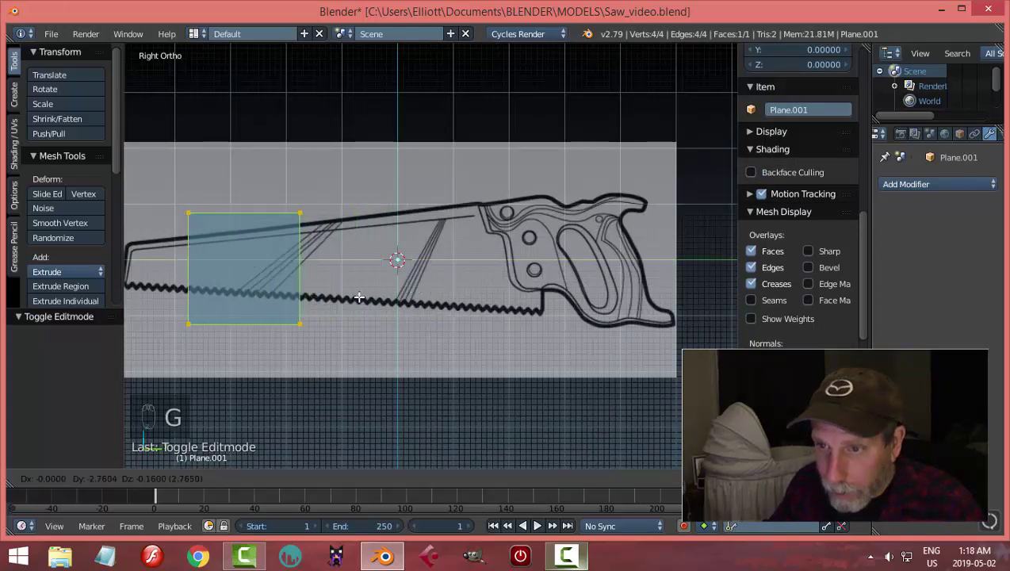
pyautogui.click(305, 288)
pyautogui.moveTo(305, 288); pyautogui.dragTo(456, 282, button='middle')
pyautogui.press('KP_3')
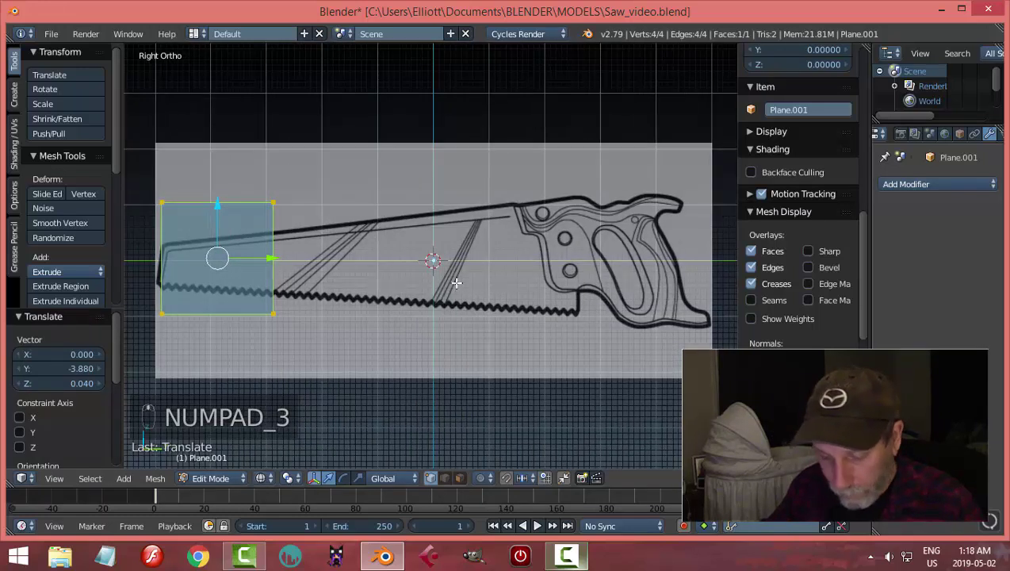
pyautogui.press('n')
pyautogui.keyDown('shift'); pyautogui.moveTo(382, 283); pyautogui.dragTo(476, 283, button='middle'); pyautogui.keyUp('shift')
# - Lower the plane's top edge along Z to the height of the blade's upper outline at the tip
pyautogui.press('a')
pyautogui.press('b')
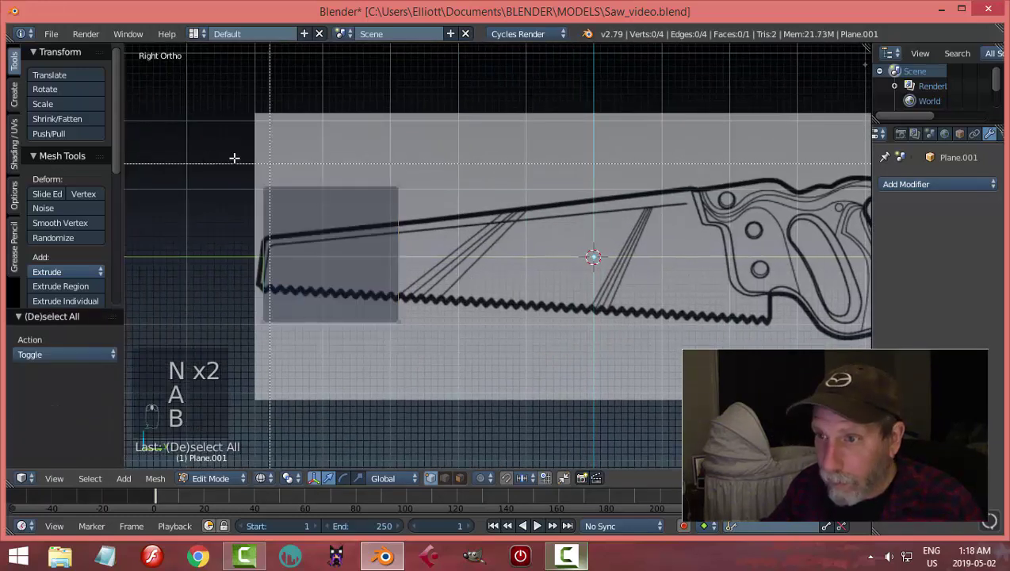
pyautogui.moveTo(206, 157); pyautogui.dragTo(440, 208)
pyautogui.press('g')
pyautogui.press('z')
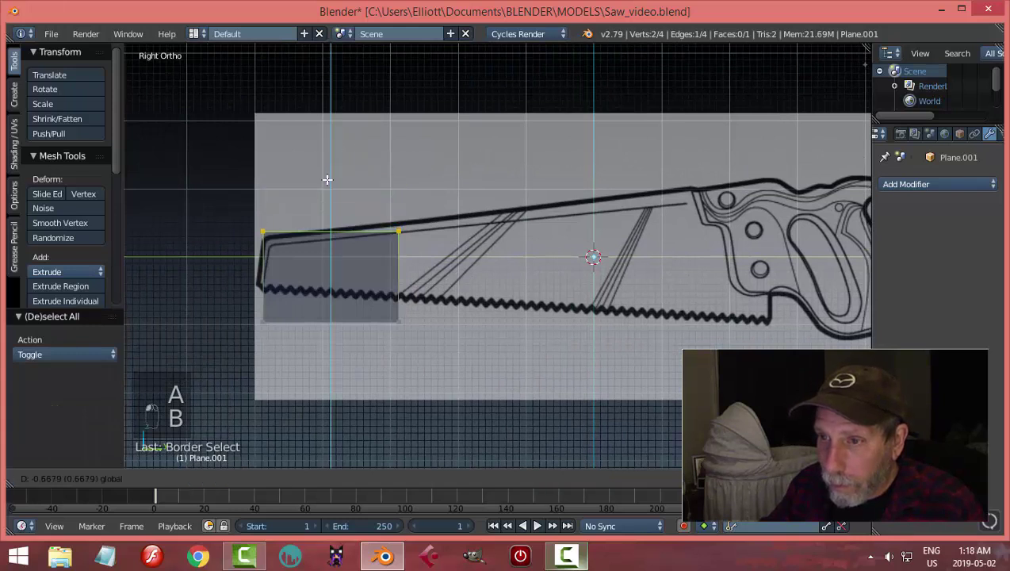
pyautogui.click(327, 183)
# - Raise the plane's bottom edge along Z to the toothed line at the blade's tip
pyautogui.press('a')
pyautogui.press('b')
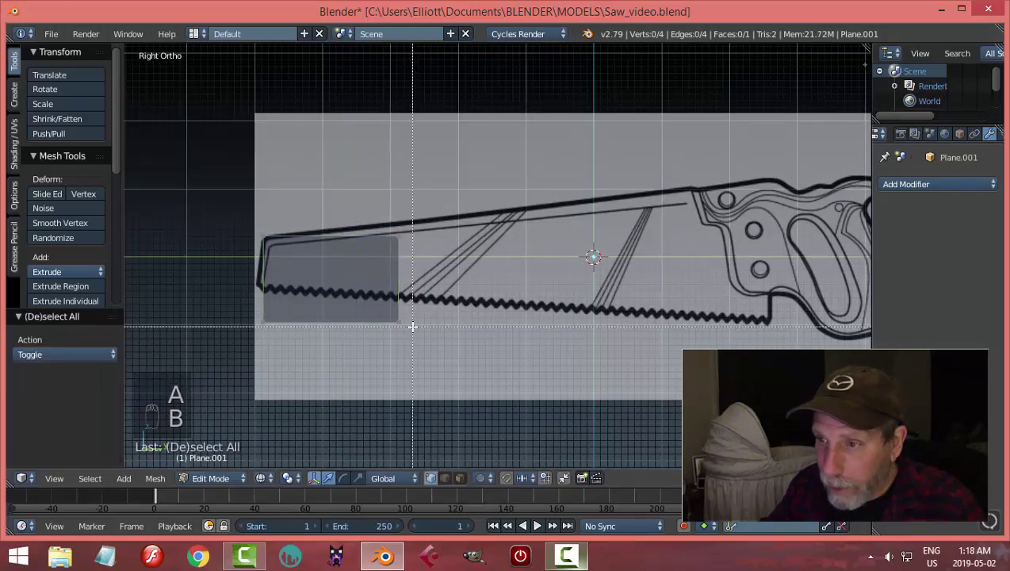
pyautogui.moveTo(420, 335); pyautogui.dragTo(253, 304)
pyautogui.press('g')
pyautogui.press('z')
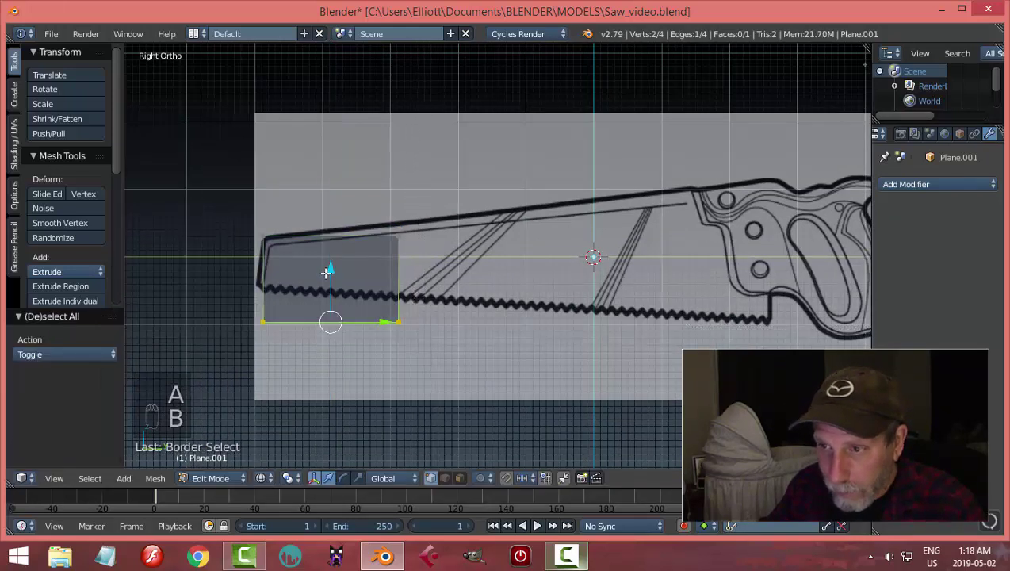
pyautogui.click(325, 241)
pyautogui.press('a')
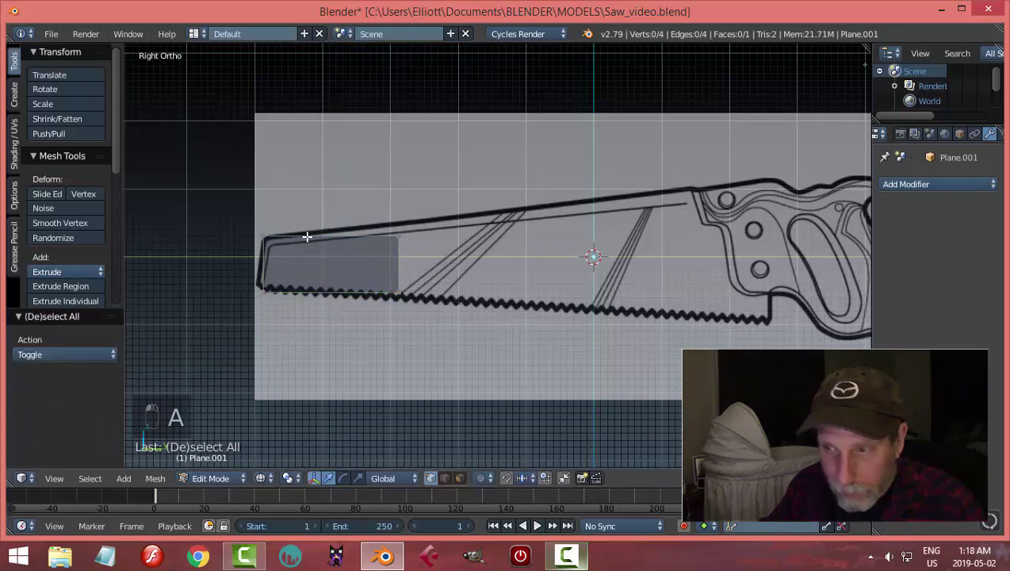
# - Shift the whole plane slightly along Y to line its outer edge up with the blade's tip
pyautogui.press('b')
pyautogui.moveTo(369, 199); pyautogui.dragTo(404, 300)
pyautogui.scroll(3, 417, 331)
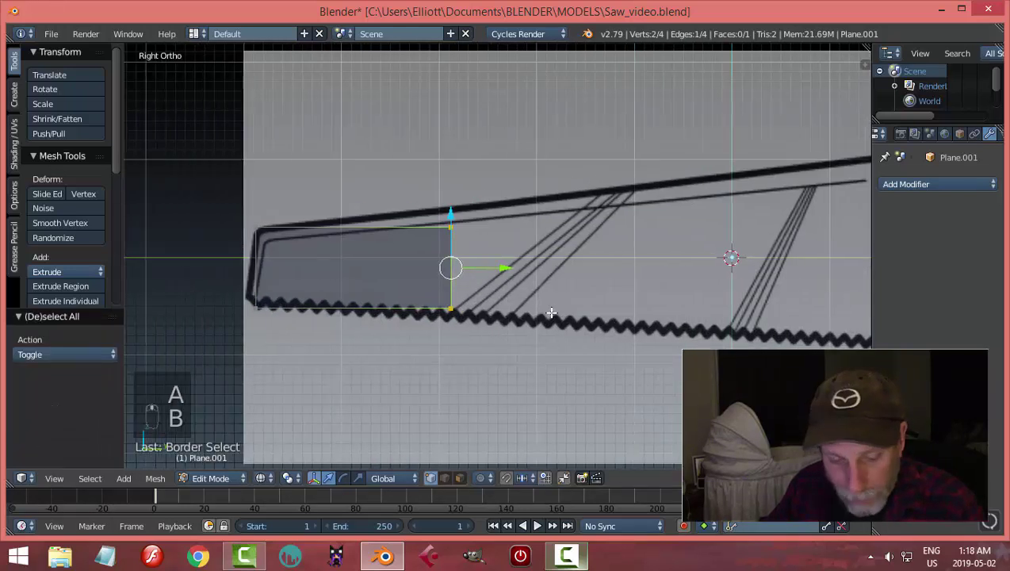
pyautogui.press('a')
pyautogui.press('a')
pyautogui.press('a')
pyautogui.keyDown('shift'); pyautogui.moveTo(514, 298); pyautogui.dragTo(566, 308, button='middle'); pyautogui.keyUp('shift')
pyautogui.moveTo(455, 280); pyautogui.dragTo(448, 280)
pyautogui.click(449, 280)
# - Move the plane's handle-side edge about -1.741 along Y to narrow the plane to a strip at the blade's tip
pyautogui.press('a')
pyautogui.press('b')
pyautogui.moveTo(478, 223); pyautogui.dragTo(539, 313)
pyautogui.press('g')
pyautogui.press('y')
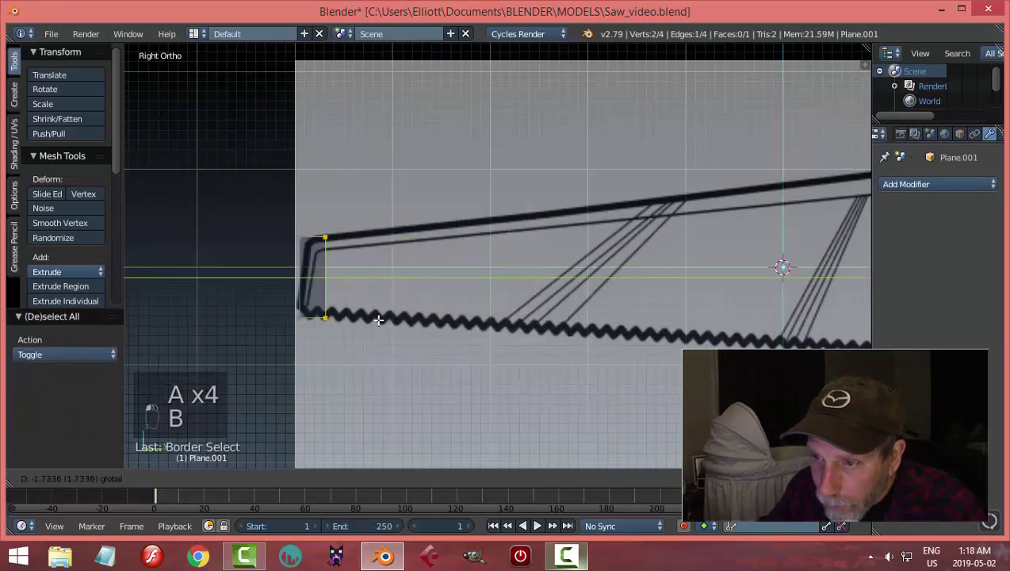
pyautogui.click(379, 317)
# - Add one centred vertical loop cut through the narrow strip at the blade's tip
pyautogui.moveTo(379, 317); pyautogui.dragTo(510, 340, button='middle')
pyautogui.press('KP_3')
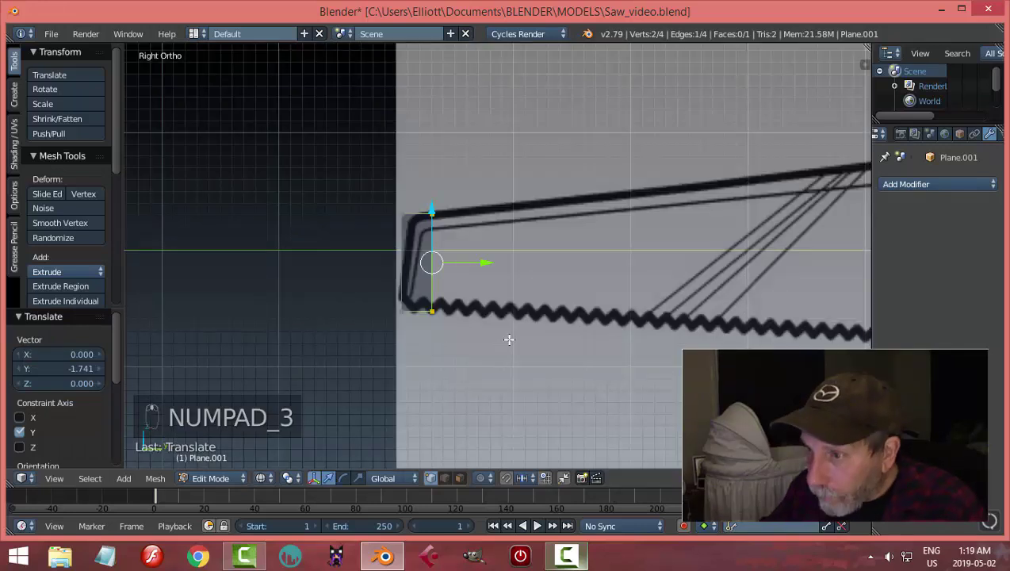
pyautogui.scroll(4, 476, 337)
pyautogui.keyDown('shift'); pyautogui.moveTo(439, 334); pyautogui.dragTo(577, 311, button='middle'); pyautogui.keyUp('shift')
pyautogui.scroll(2, 467, 352)
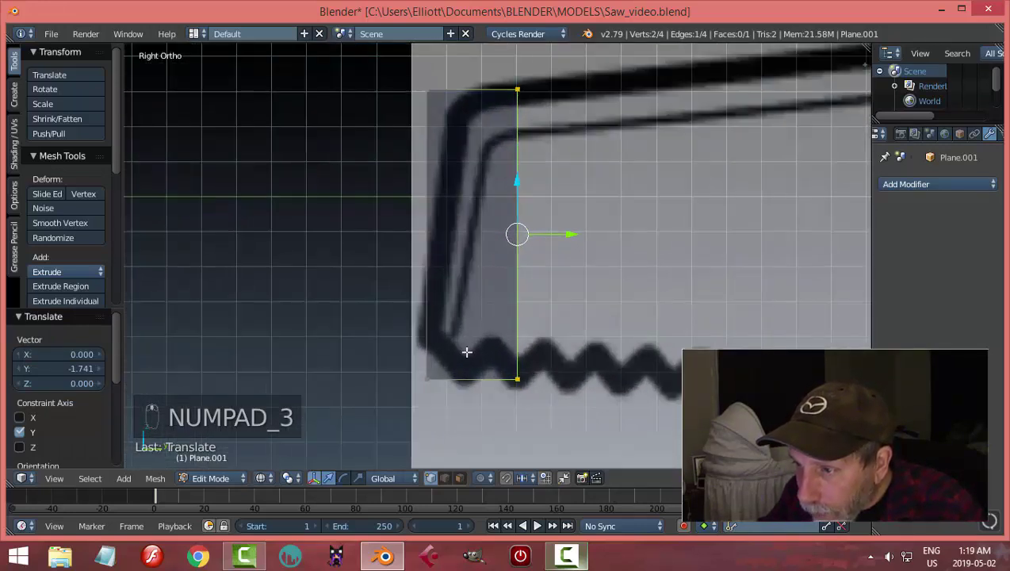
pyautogui.hotkey('ctrl', 'r')
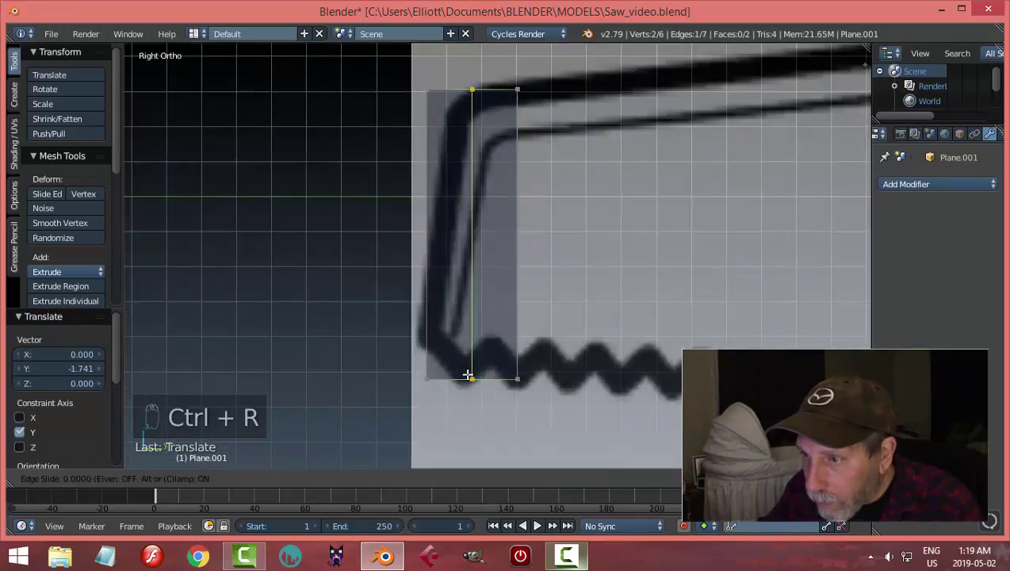
pyautogui.click(469, 373)
pyautogui.rightClick(480, 382)
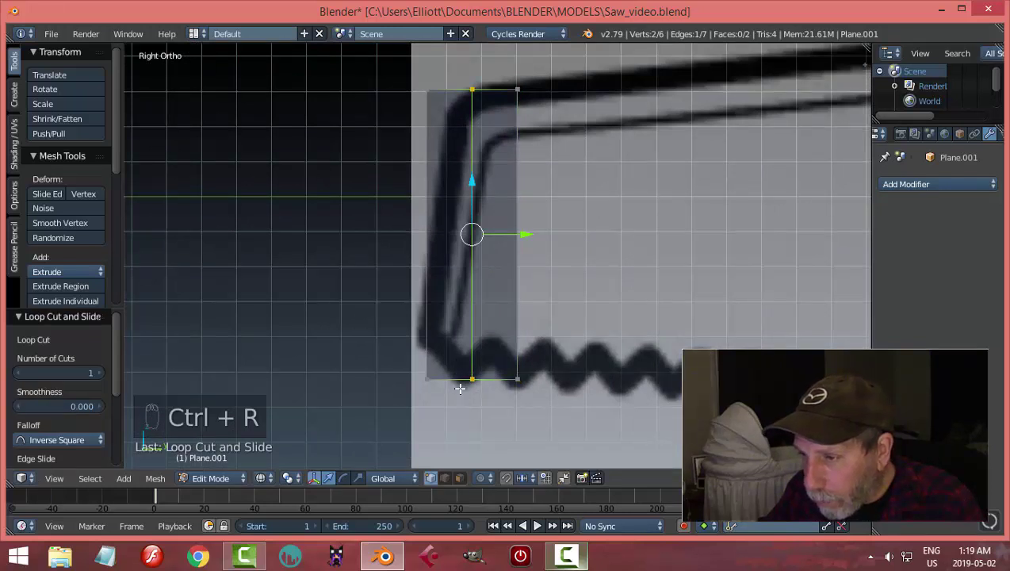
# - Pull the strip's bottom middle vertex down along Z to form a pointed saw tooth
pyautogui.press('a')
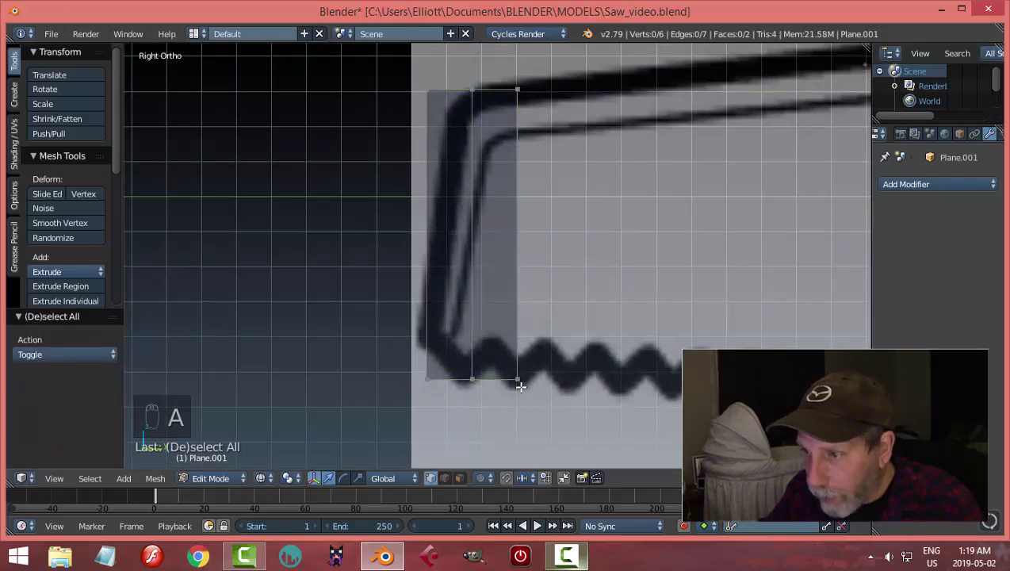
pyautogui.rightClick(476, 379)
pyautogui.press('g')
pyautogui.press('z')
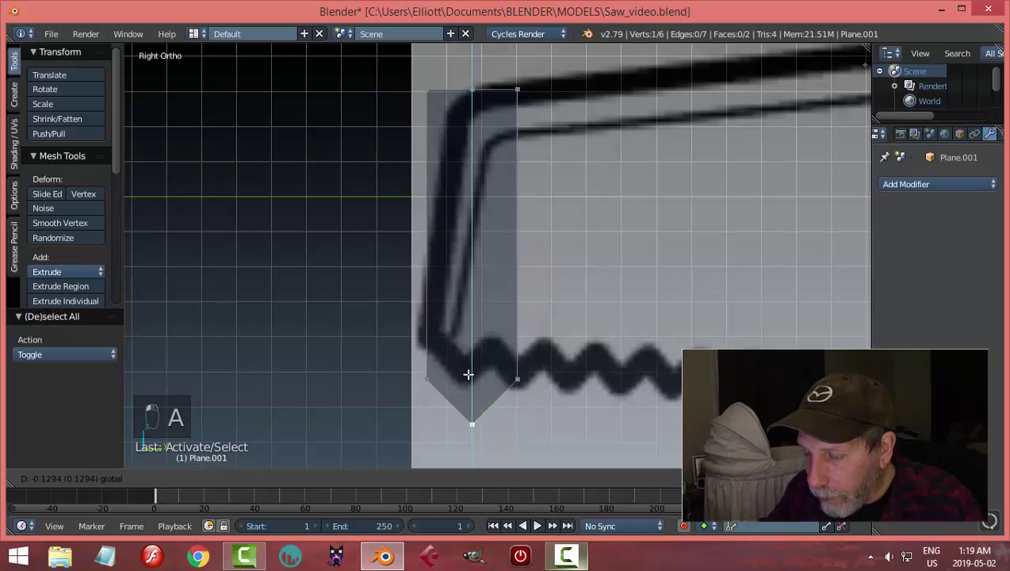
pyautogui.click(463, 396)
# - Scale the entire tooth strip to 0.74 along the Y axis
pyautogui.press('a')
pyautogui.press('a')
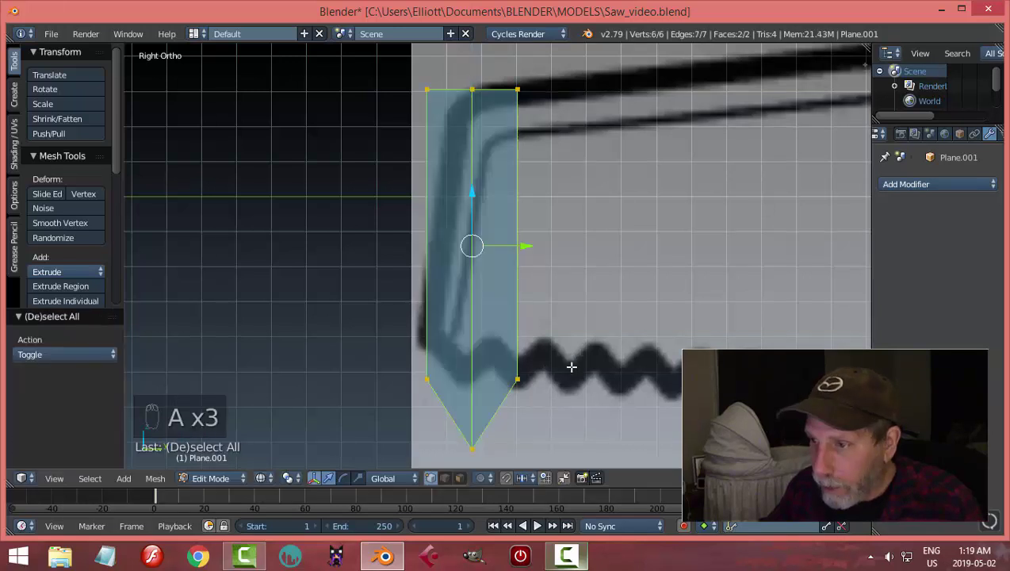
pyautogui.press('s')
pyautogui.press('y')
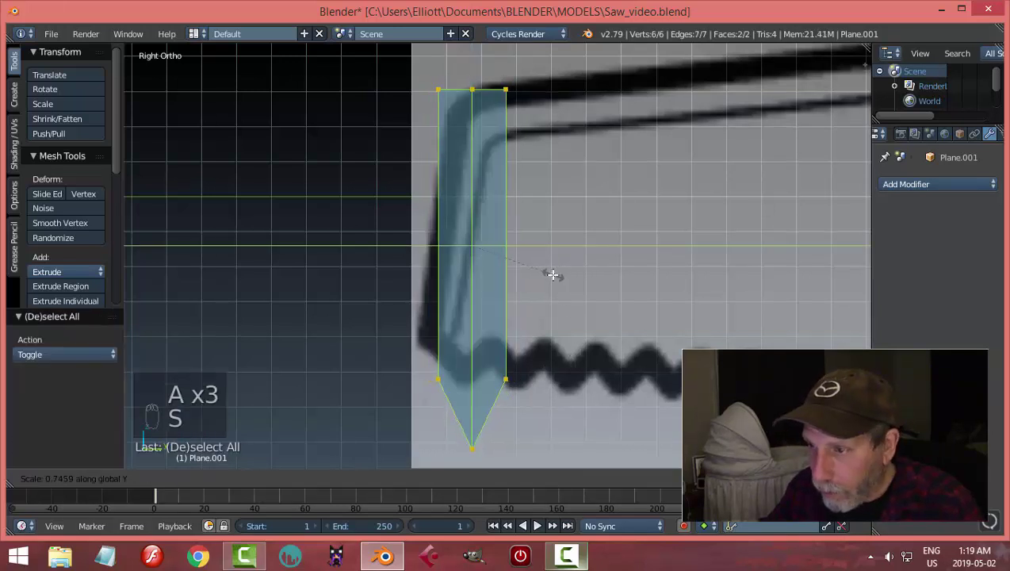
pyautogui.click(525, 248)
# - Slide the entire tooth strip slightly along Y to align it with the first tooth at the blade's tip
pyautogui.press('g')
pyautogui.press('y')
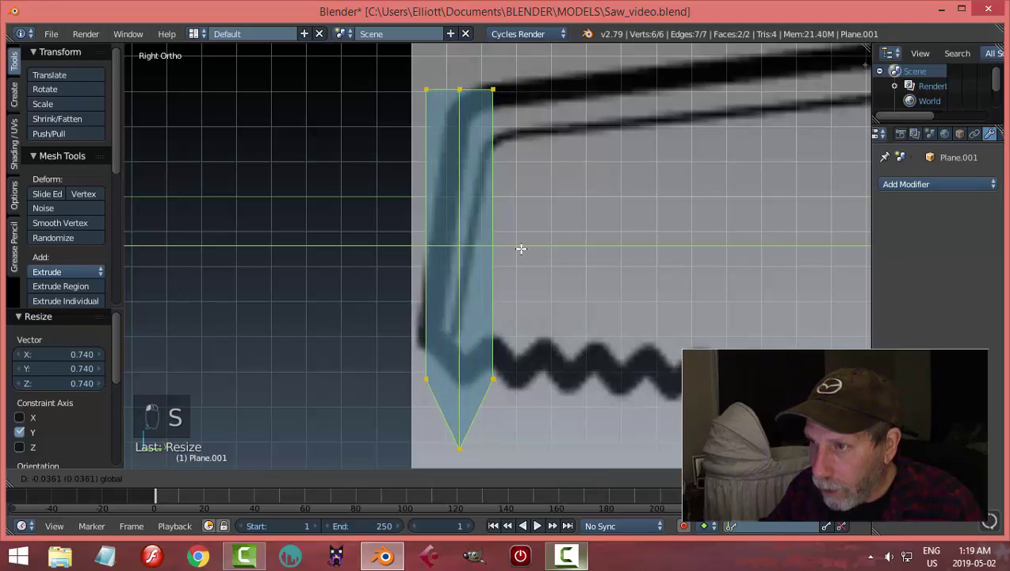
pyautogui.click(521, 248)
pyautogui.press('a')
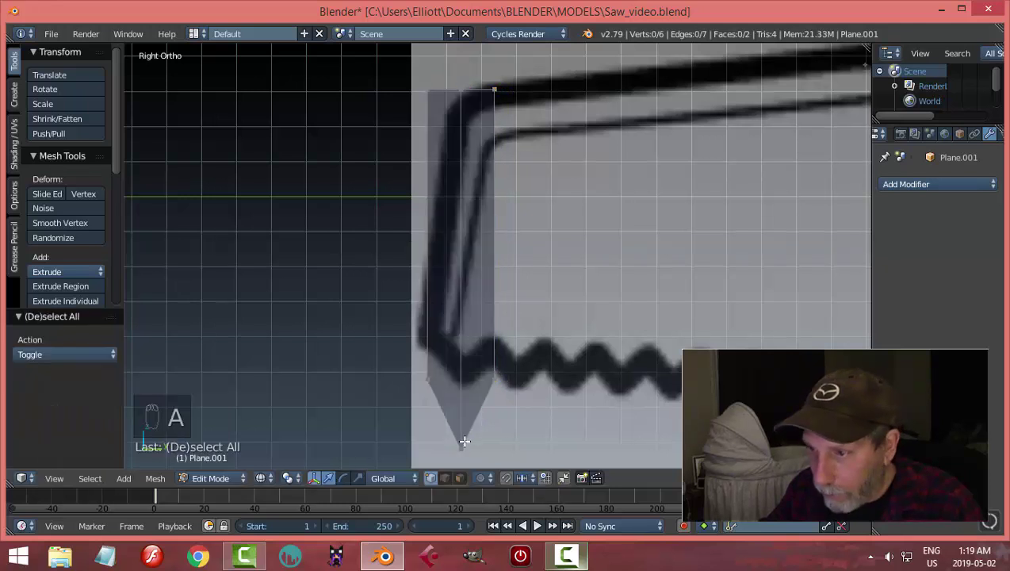
# - Raise the strip's three lower tooth vertices together along Z toward the reference tooth line
pyautogui.rightClick(424, 375)
pyautogui.keyDown('shift'); pyautogui.rightClick(511, 377); pyautogui.keyUp('shift')
pyautogui.keyDown('shift'); pyautogui.rightClick(466, 459); pyautogui.keyUp('shift')
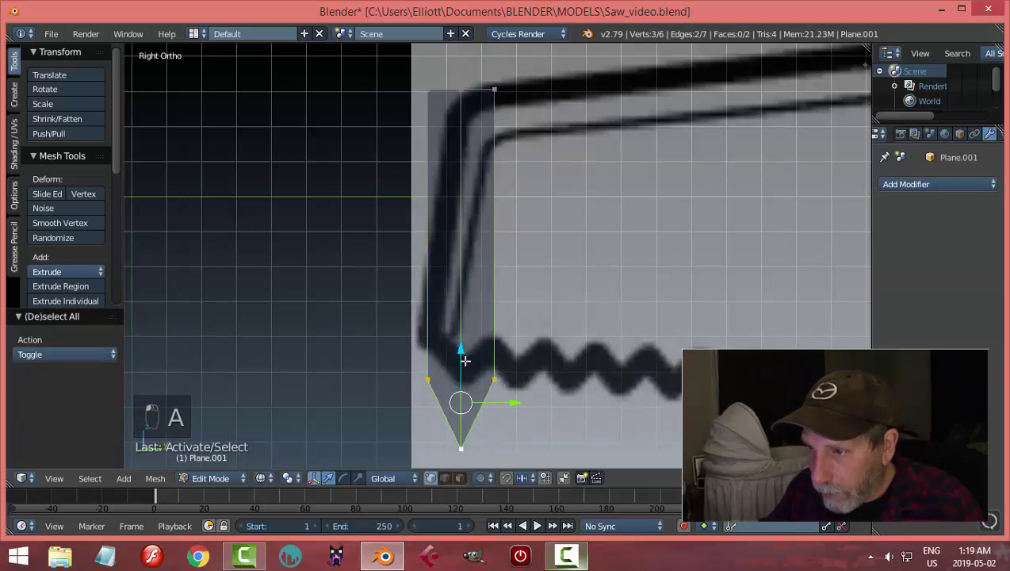
pyautogui.moveTo(463, 349); pyautogui.dragTo(465, 313)
pyautogui.press('a')
pyautogui.scroll(-4, 620, 349)
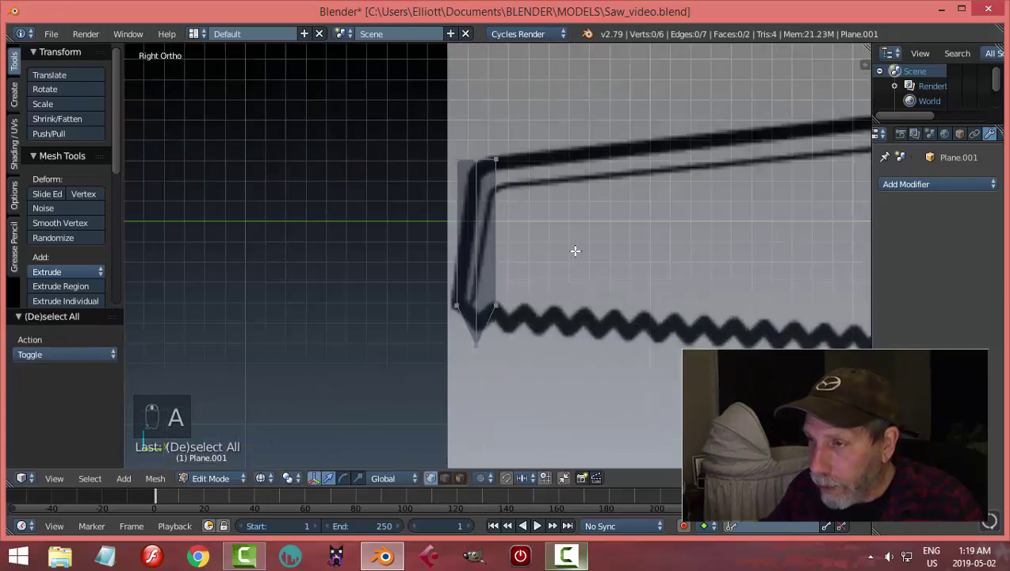
# - Return to Object Mode and add an Array modifier to the tooth strip
pyautogui.press('Tab')
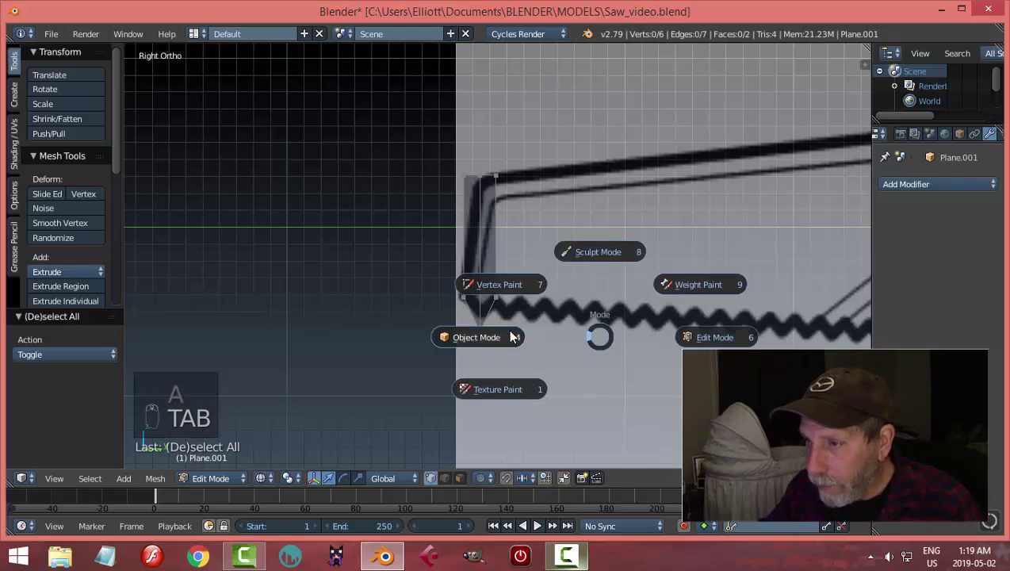
pyautogui.click(882, 184)
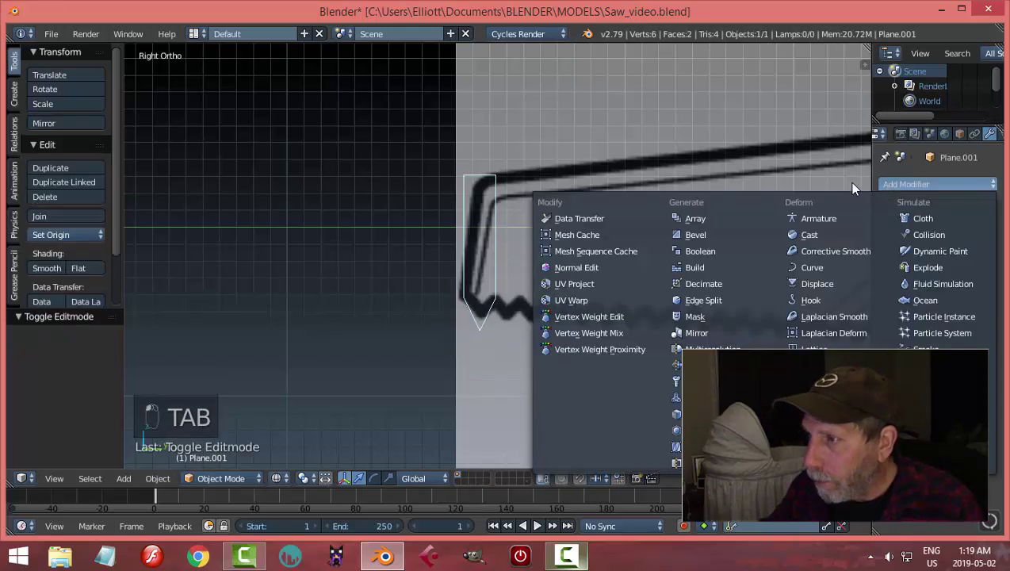
pyautogui.click(718, 218)
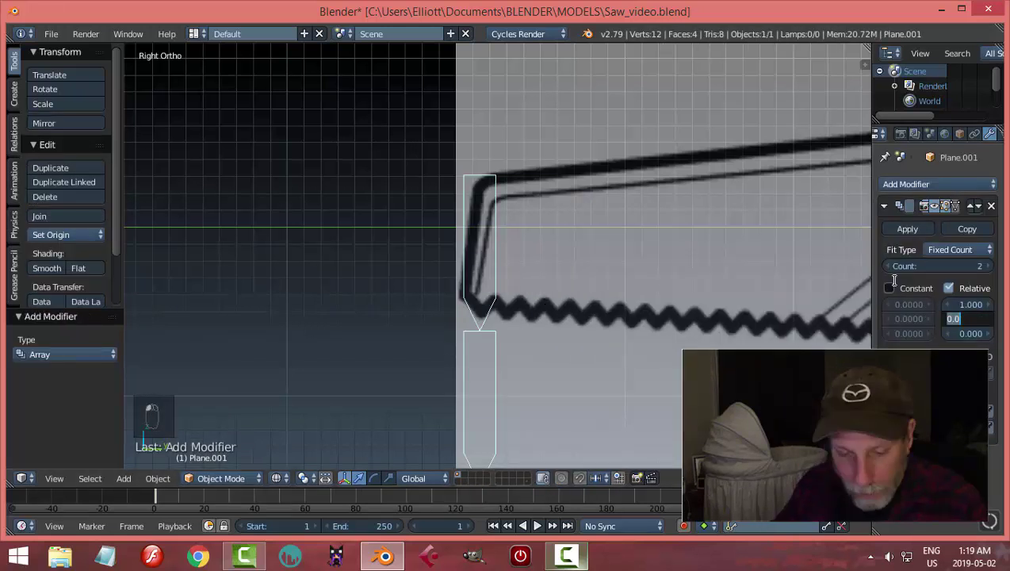
# - Set the Array modifier's relative offset to 0 on X and 1 on Y, with a count of 42
pyautogui.write('1')
pyautogui.press('Return')
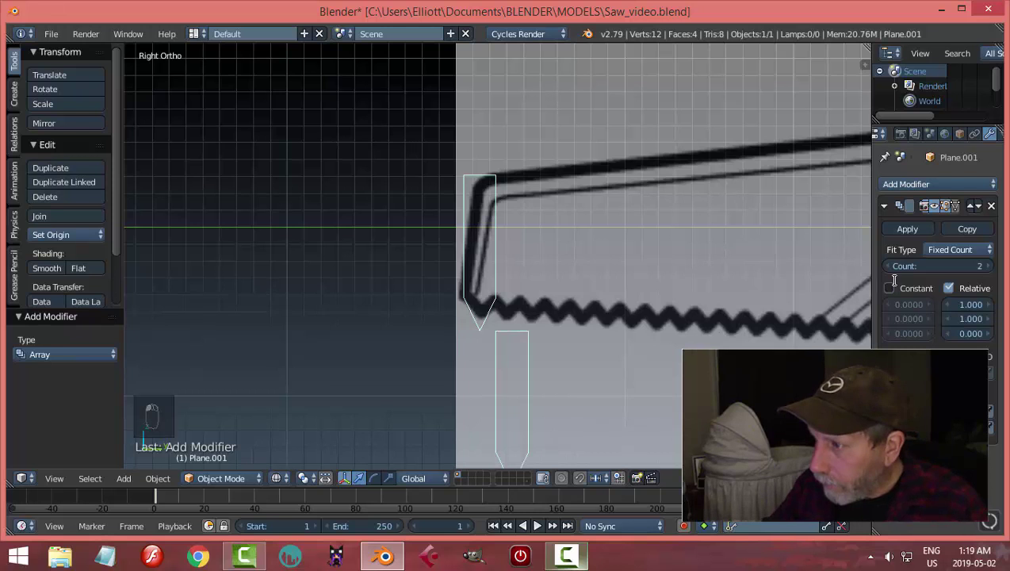
pyautogui.click(959, 304)
pyautogui.write('9')
pyautogui.press('Return')
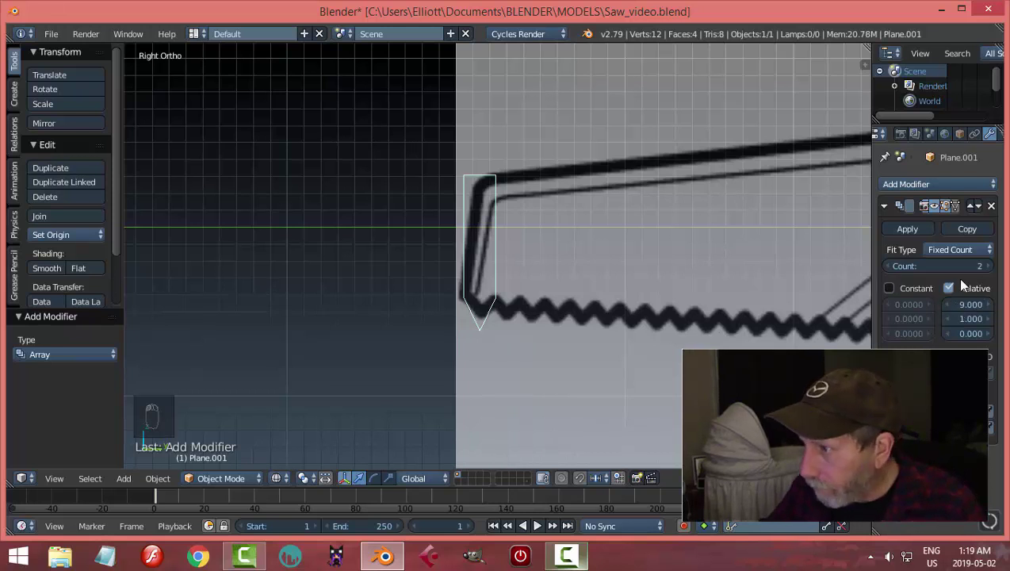
pyautogui.scroll(-3, 783, 321)
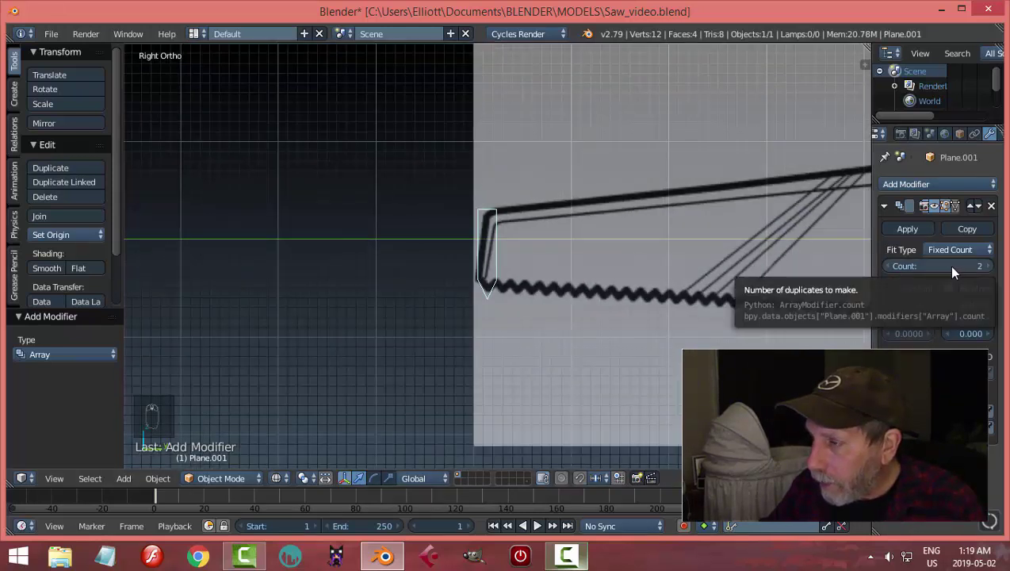
pyautogui.moveTo(953, 272); pyautogui.dragTo(965, 279)
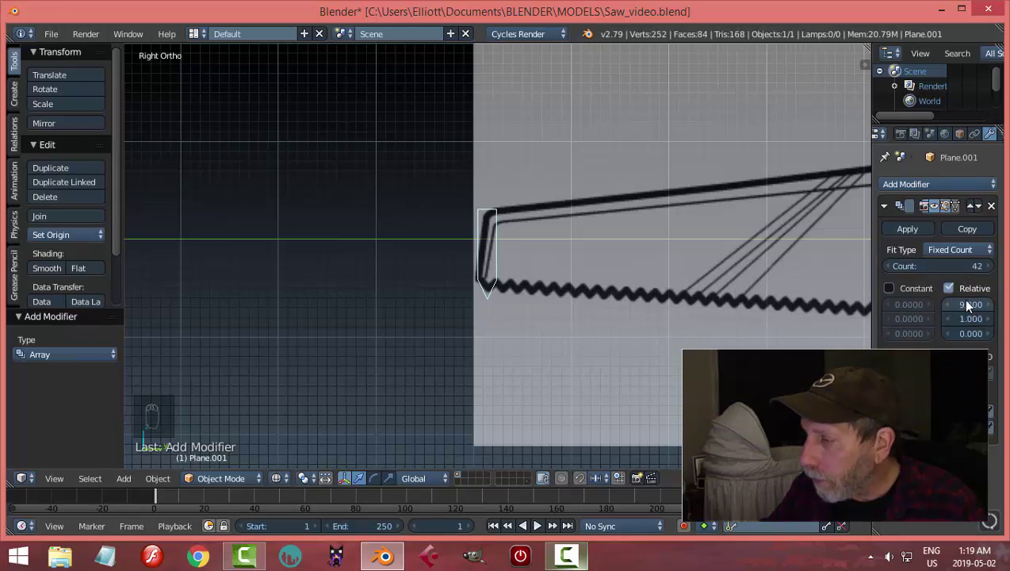
pyautogui.click(967, 303)
pyautogui.write('0')
pyautogui.press('Return')
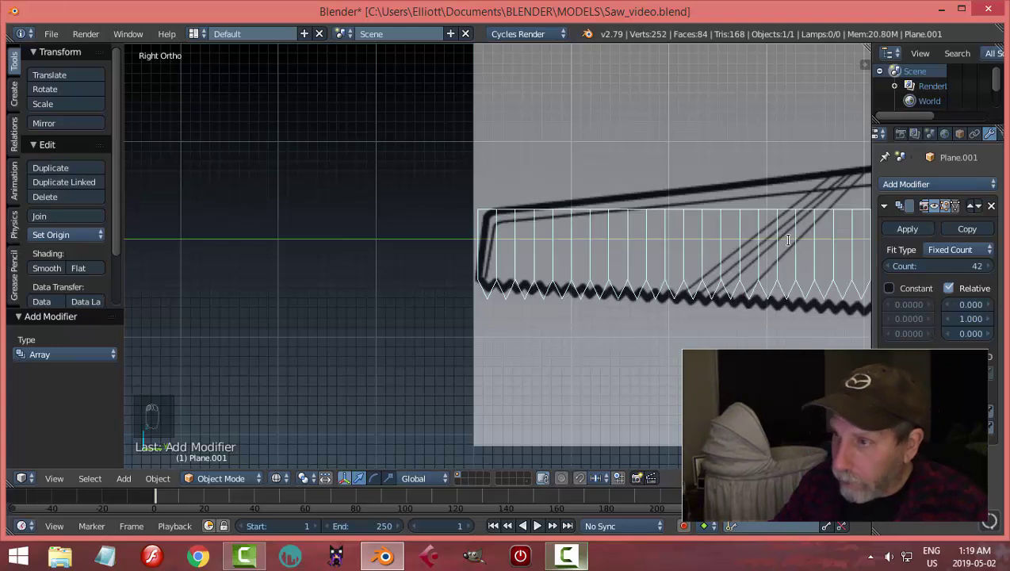
# - Reduce the Array count to 38 so the row of teeth ends near the saw's handle
pyautogui.scroll(-4, 571, 205)
pyautogui.keyDown('shift'); pyautogui.moveTo(592, 207); pyautogui.dragTo(376, 183, button='middle'); pyautogui.keyUp('shift')
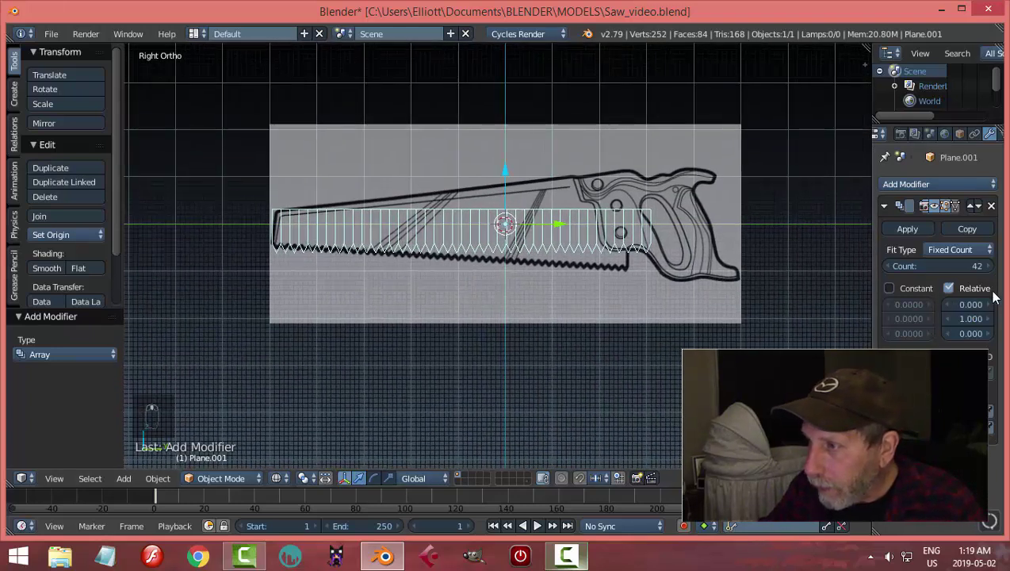
pyautogui.moveTo(974, 266); pyautogui.dragTo(944, 267)
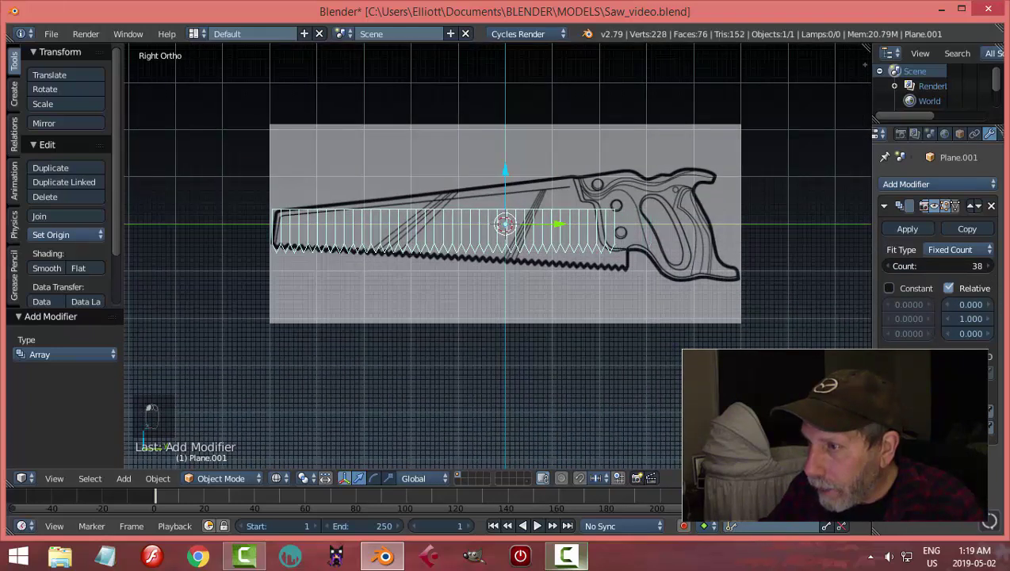
pyautogui.scroll(1, 661, 286)
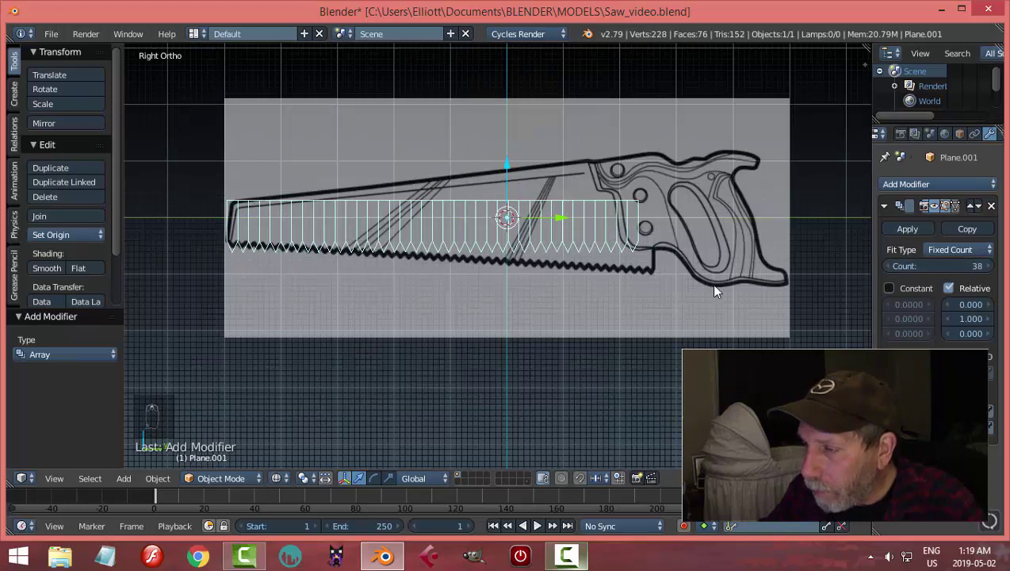
# - Switch the viewport to solid shading and leave the toothed blade in Object Mode
pyautogui.press('Tab')
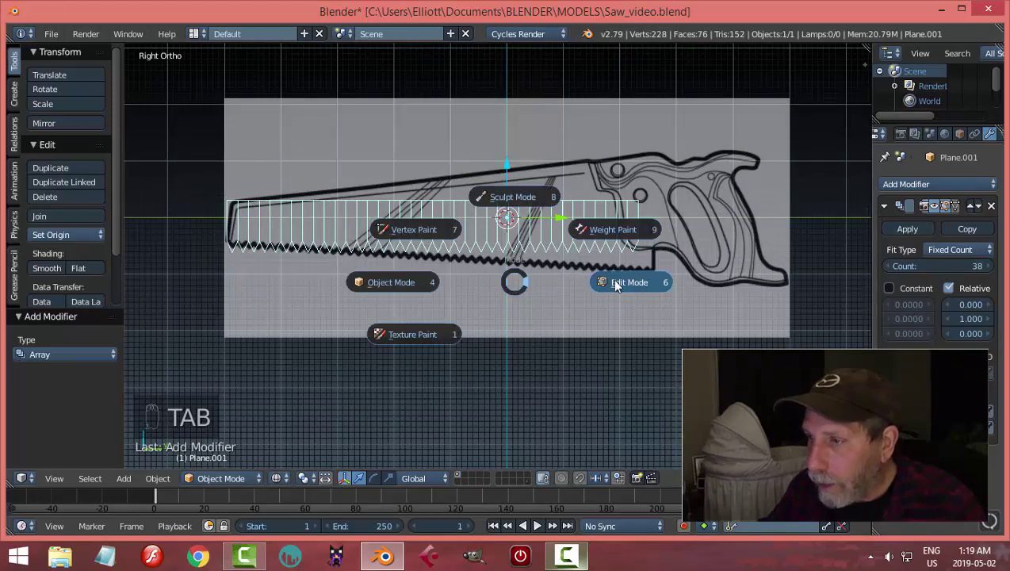
pyautogui.press('z')
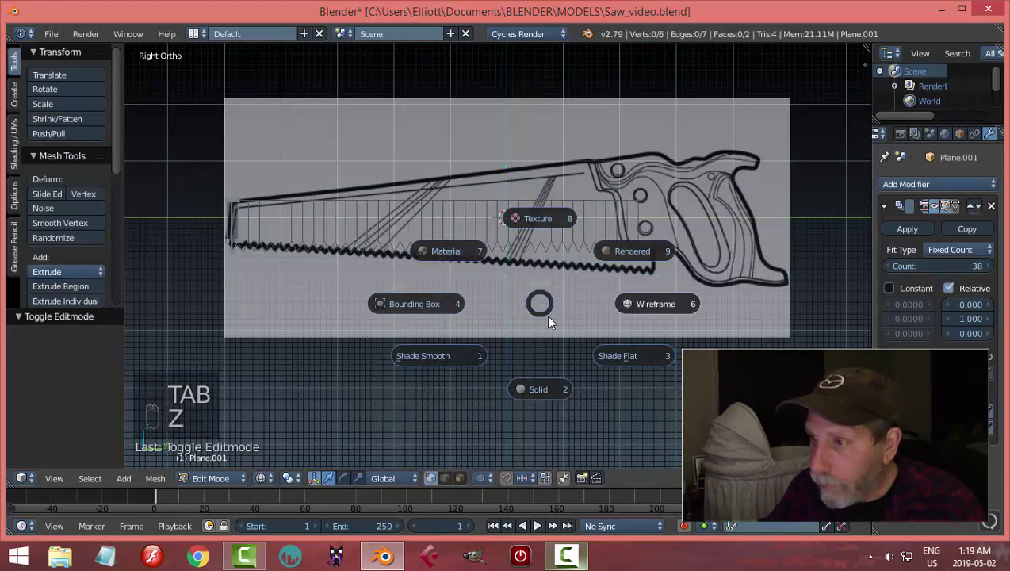
pyautogui.click(537, 375)
pyautogui.scroll(2, 588, 326)
pyautogui.scroll(-3, 589, 326)
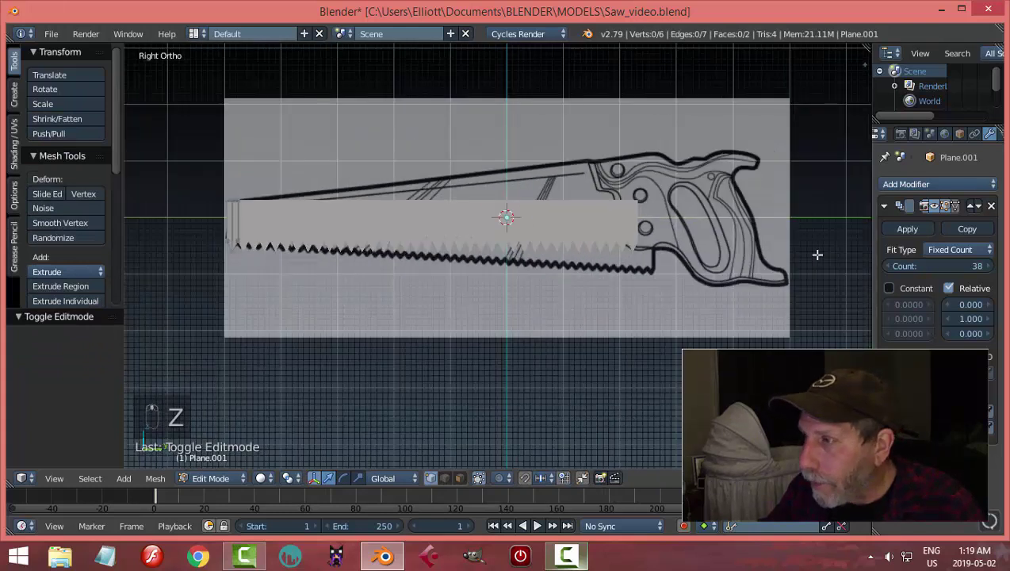
pyautogui.press('Tab')
pyautogui.click(423, 344)
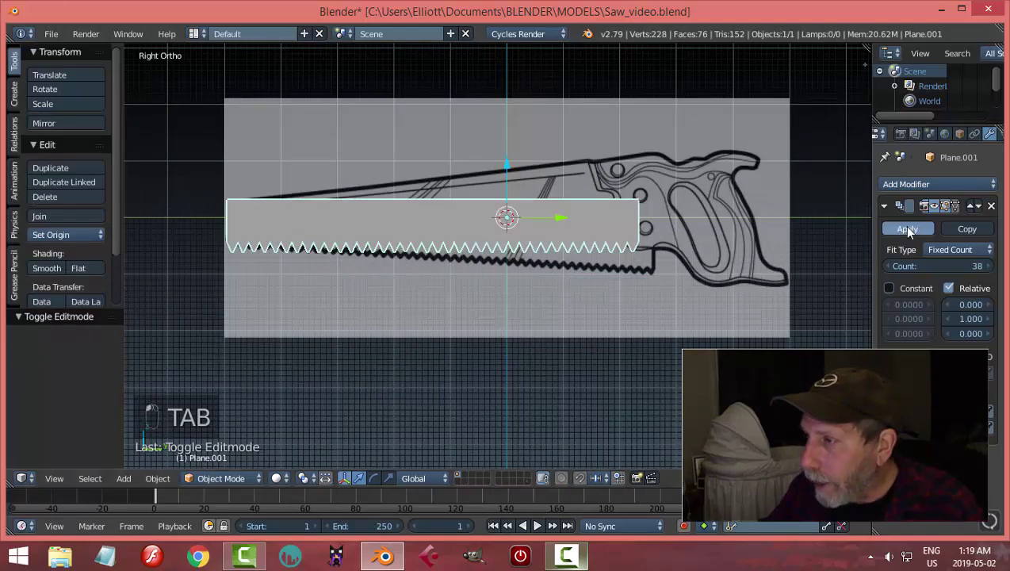
# - Apply the Array modifier to the toothed blade
pyautogui.click(908, 230)
pyautogui.press('n')
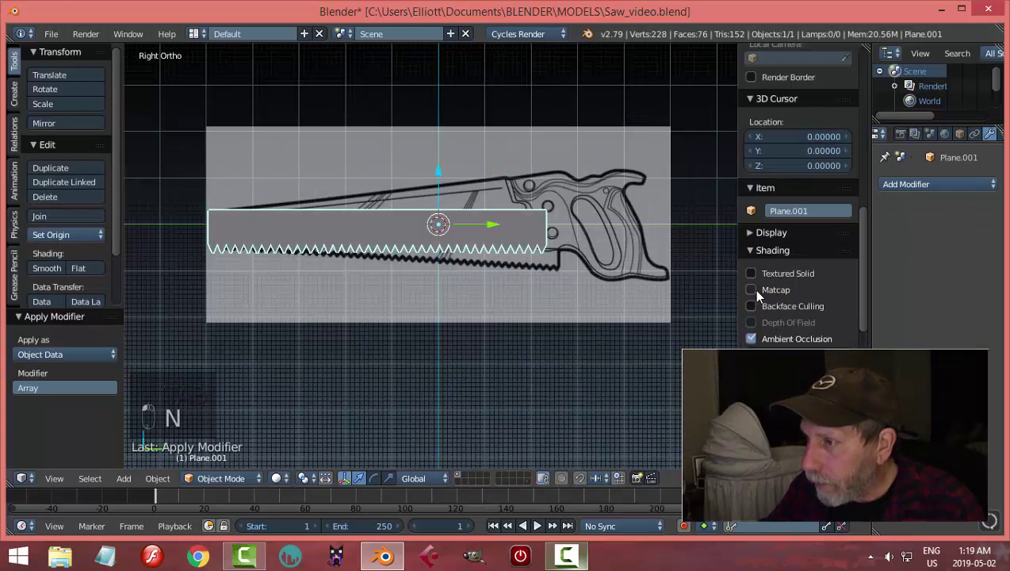
pyautogui.press('n')
pyautogui.scroll(3, 581, 287)
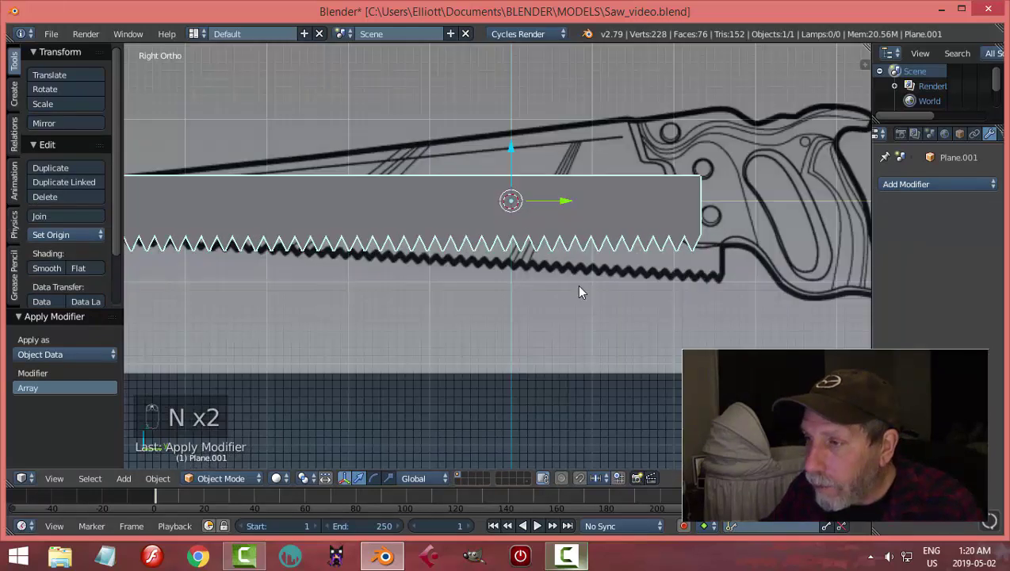
pyautogui.scroll(-3, 578, 290)
# - Remove doubles from the whole blade mesh in Edit Mode, leaving nothing selected
pyautogui.press('Tab')
pyautogui.click(684, 287)
pyautogui.press('a')
pyautogui.press('a')
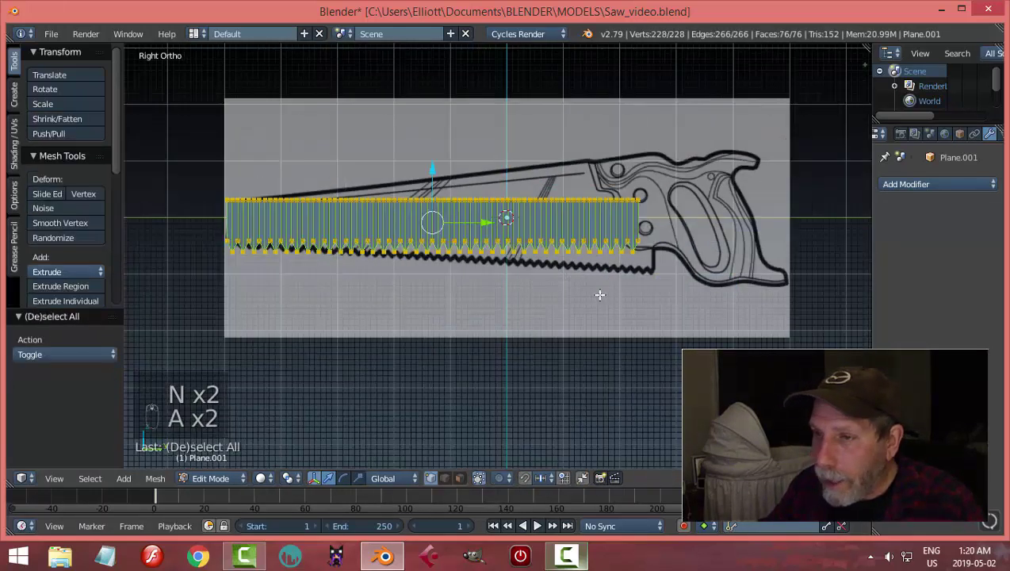
pyautogui.press('w')
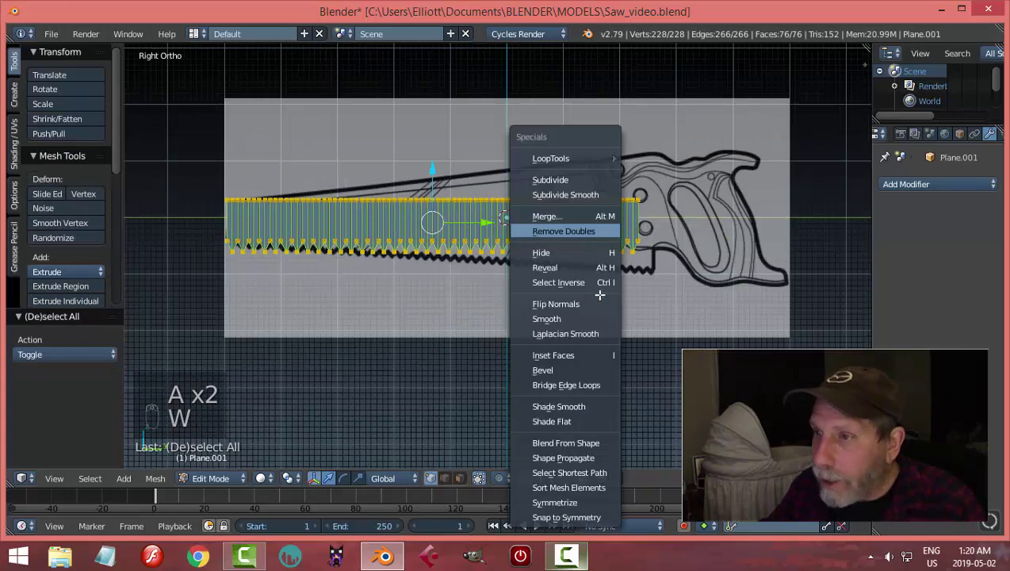
pyautogui.click(592, 223)
pyautogui.press('a')
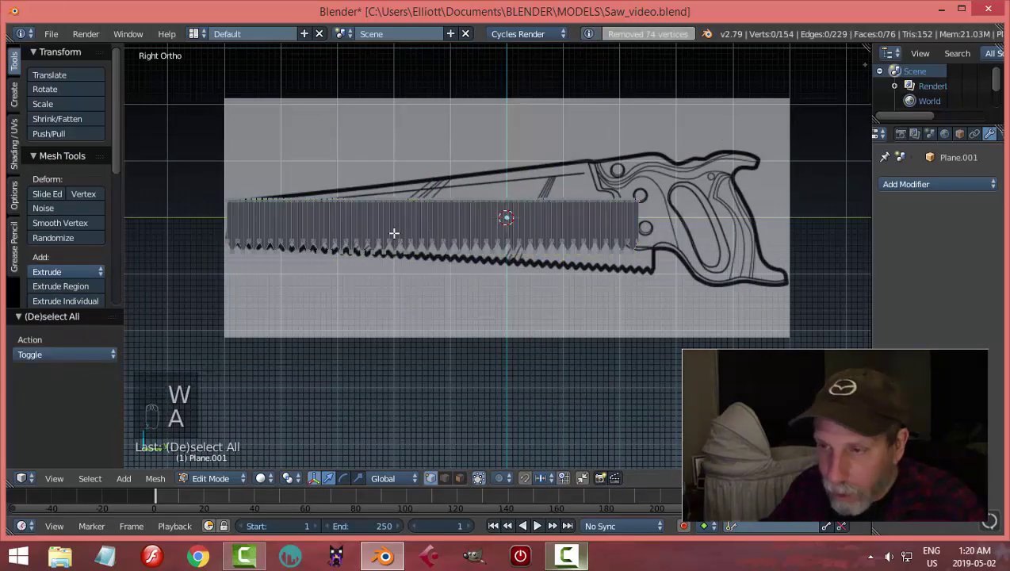
# - Snap the 3D cursor to the upper corner vertex at the blade's tip and make the cursor the pivot point
pyautogui.scroll(2, 350, 223)
pyautogui.scroll(2, 349, 222)
pyautogui.rightClick(181, 181)
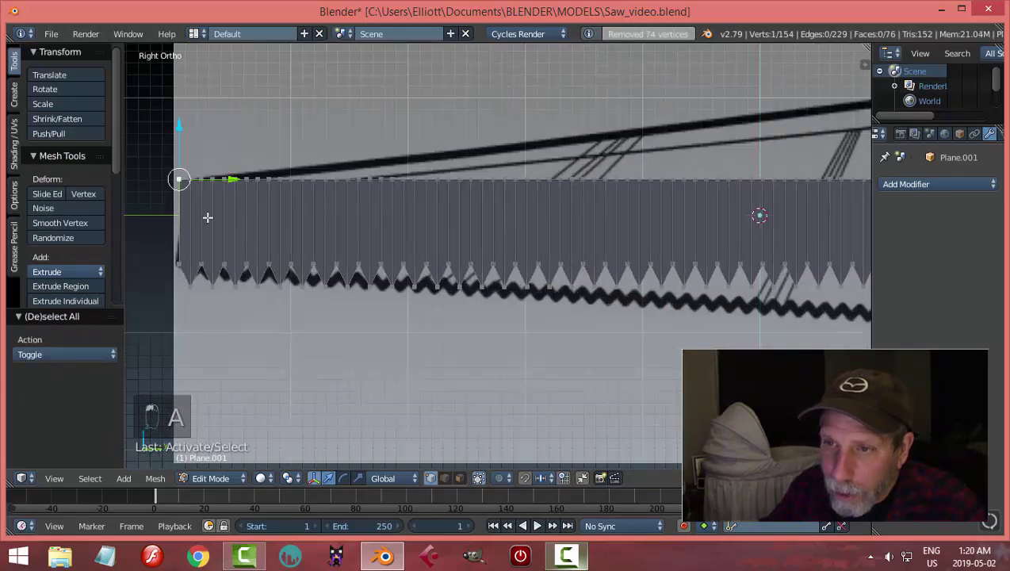
pyautogui.scroll(3, 206, 216)
pyautogui.scroll(-2, 344, 237)
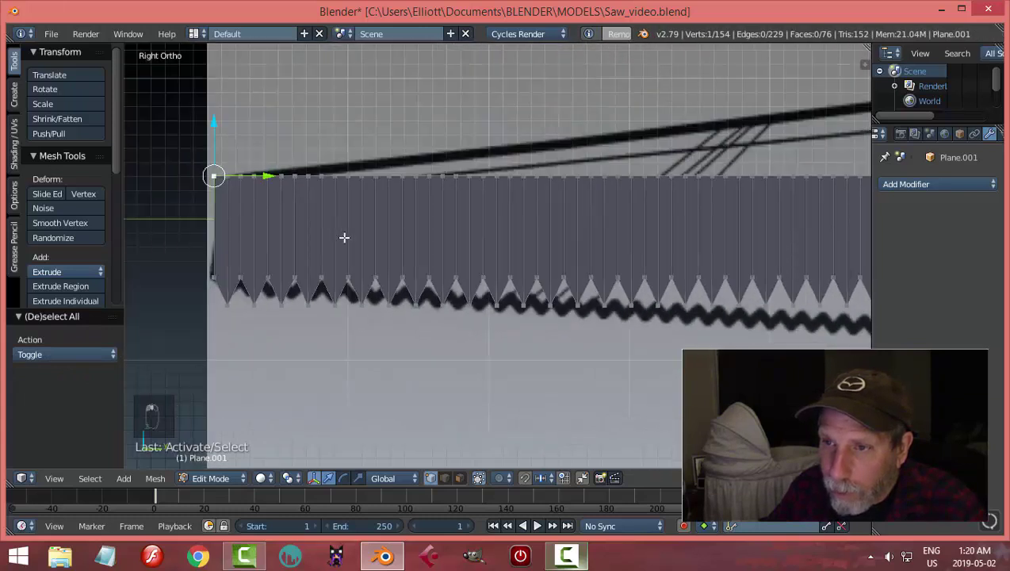
pyautogui.hotkey('shift', 's')
pyautogui.click(437, 283)
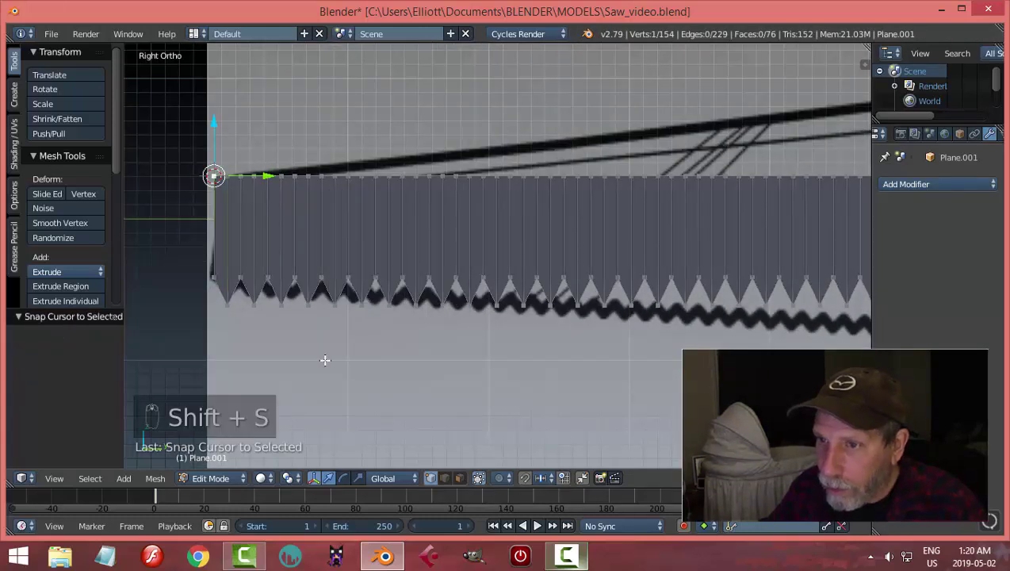
pyautogui.click(291, 479)
pyautogui.click(330, 443)
pyautogui.scroll(-1, 425, 364)
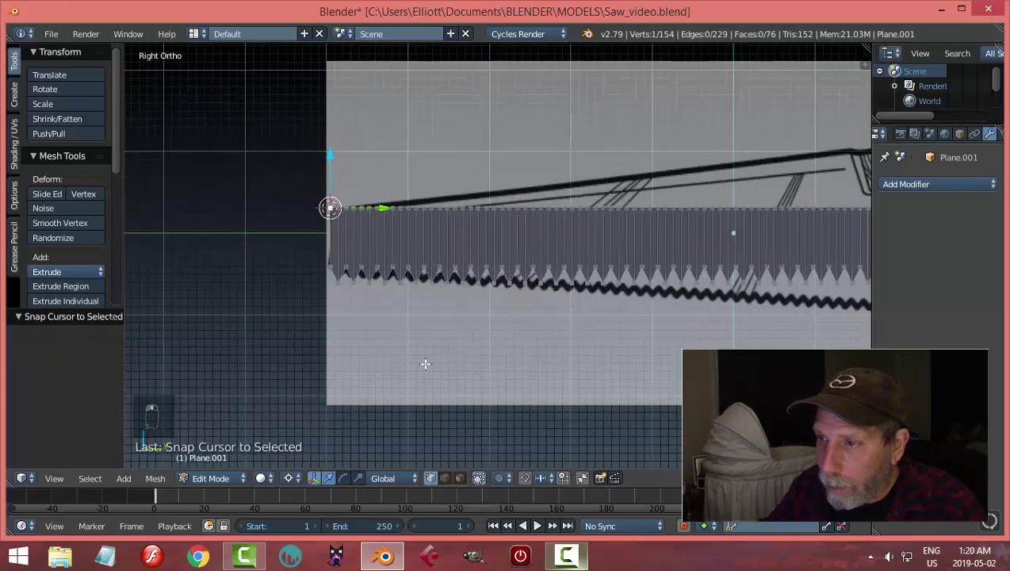
# - Show the mesh in wireframe and rotate the blade's upper row of vertices 6.24° about X to follow the reference's back edge
pyautogui.scroll(-2, 425, 364)
pyautogui.press('a')
pyautogui.press('b')
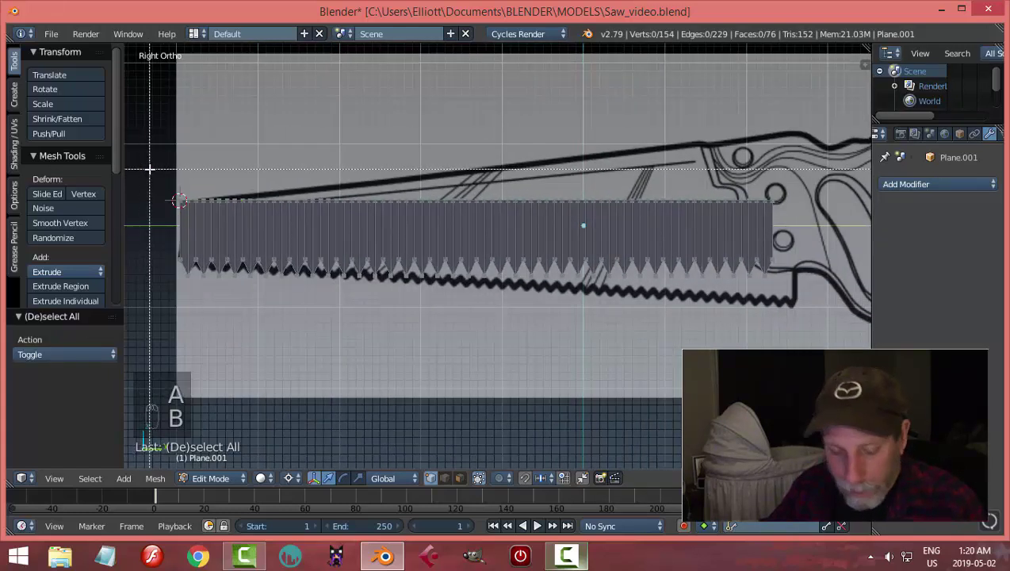
pyautogui.moveTo(149, 168)
pyautogui.mouseDown()
pyautogui.moveTo(241, 208)
pyautogui.moveTo(801, 229)
pyautogui.mouseUp()
pyautogui.press('z')
pyautogui.click(272, 170)
pyautogui.press('b')
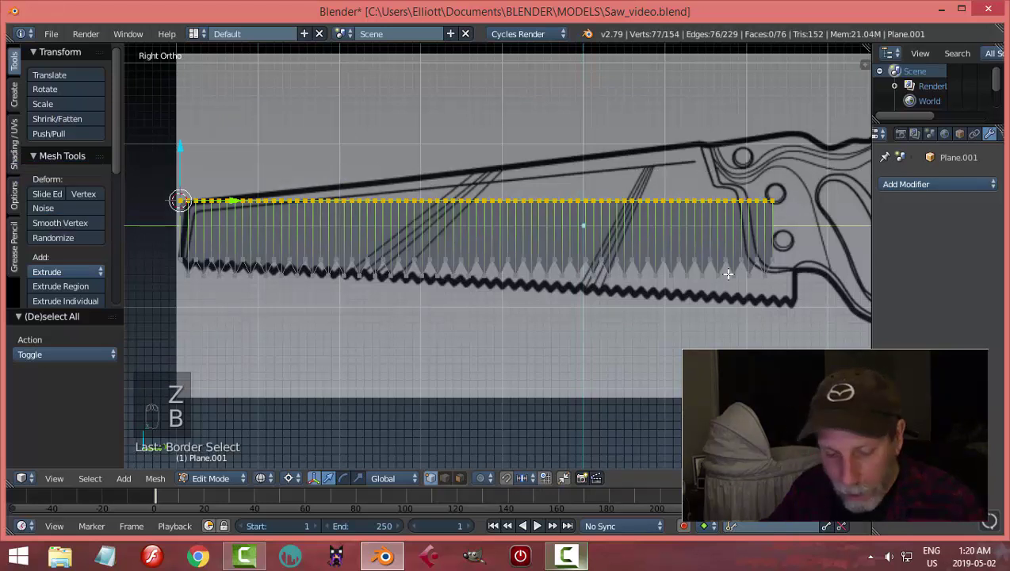
pyautogui.press('r')
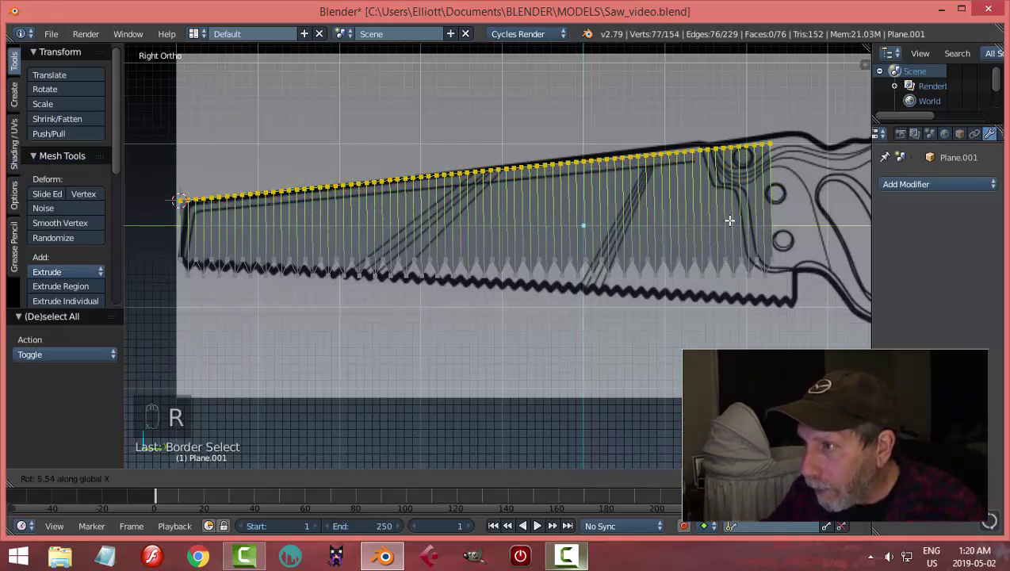
pyautogui.click(729, 216)
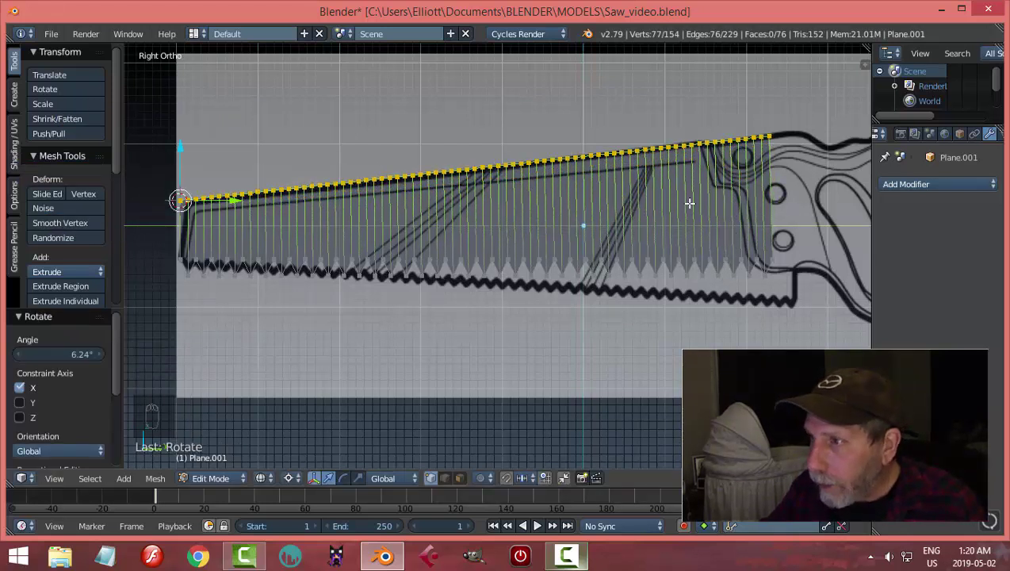
pyautogui.press('a')
# - Move all the lowest tooth-point vertices -0.018 along Z
pyautogui.scroll(-2, 696, 205)
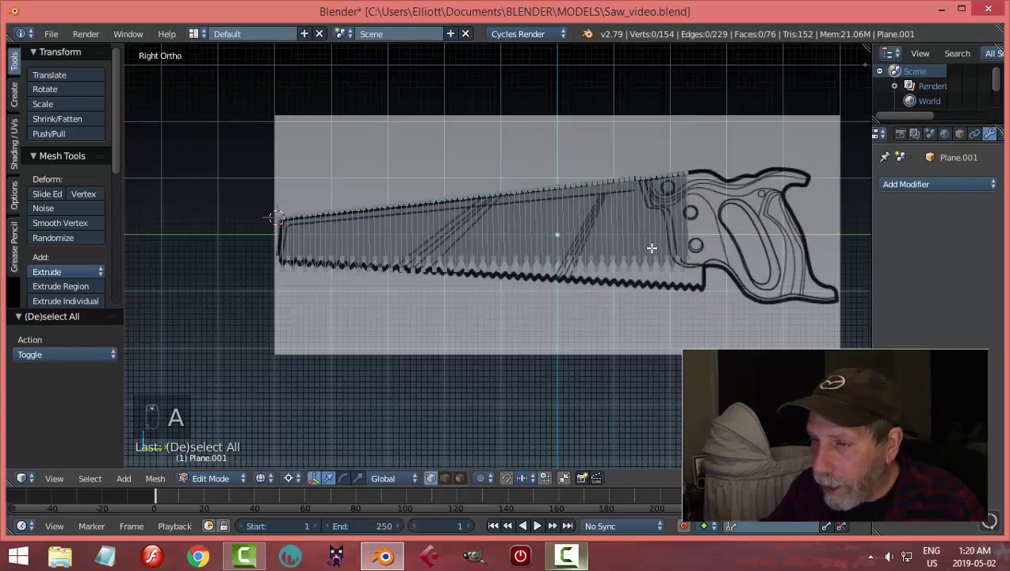
pyautogui.scroll(-1, 651, 248)
pyautogui.scroll(3, 598, 298)
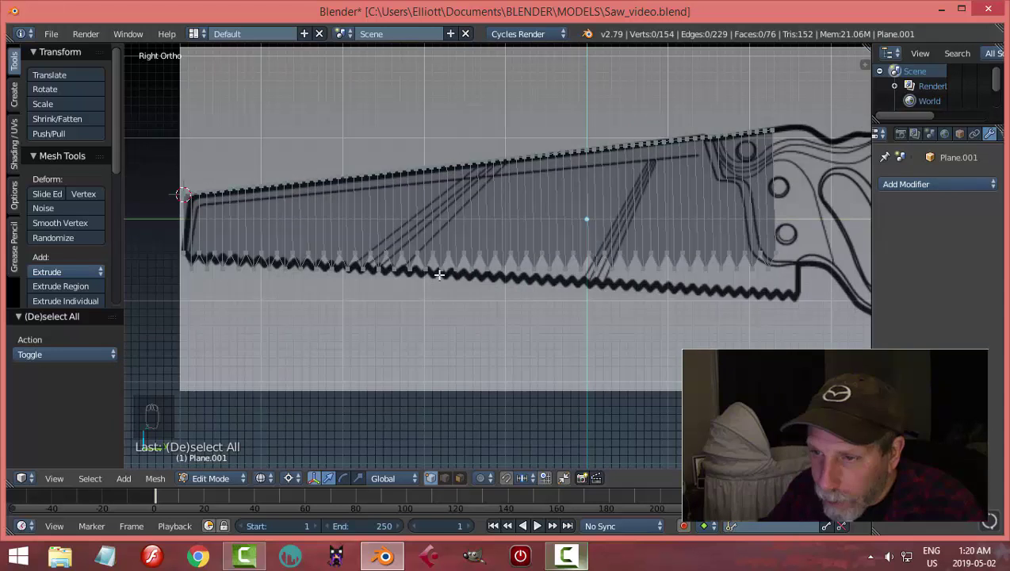
pyautogui.press('b')
pyautogui.moveTo(818, 299); pyautogui.dragTo(181, 264)
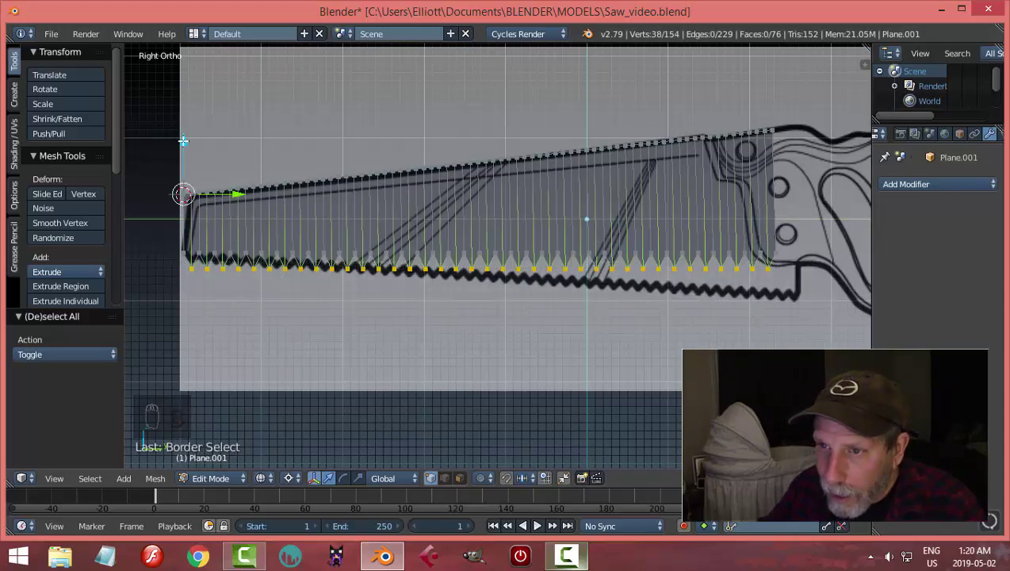
pyautogui.press('g')
pyautogui.press('z')
pyautogui.click(291, 186)
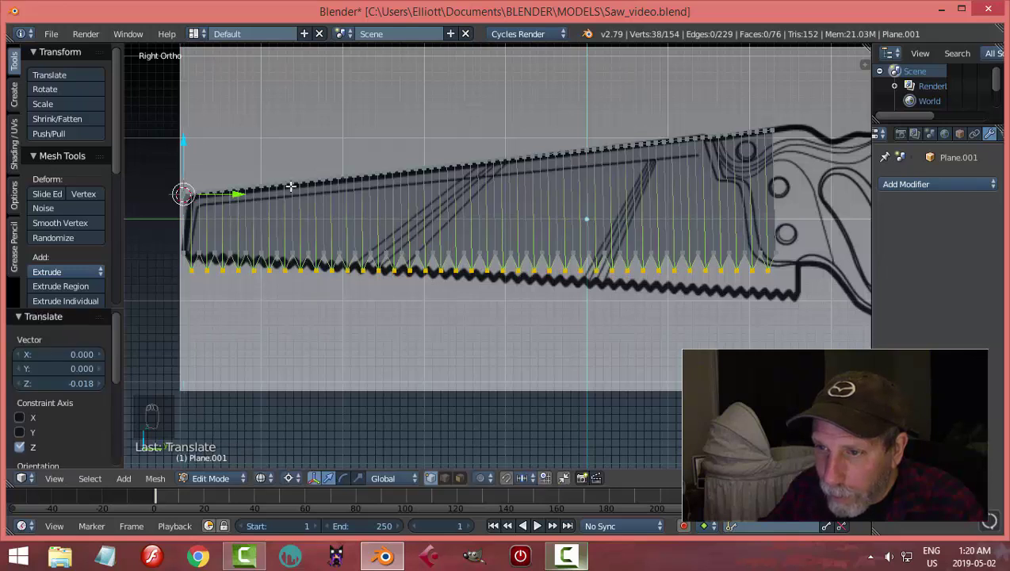
pyautogui.press('a')
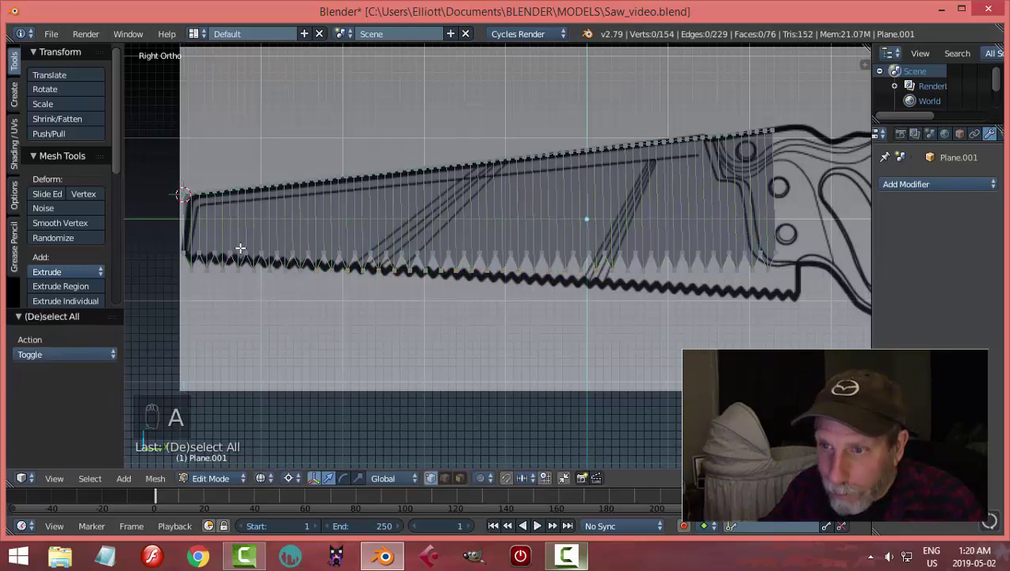
# - Snap the 3D cursor to the lower corner vertex at the blade's tip
pyautogui.rightClick(182, 246)
pyautogui.scroll(3, 183, 247)
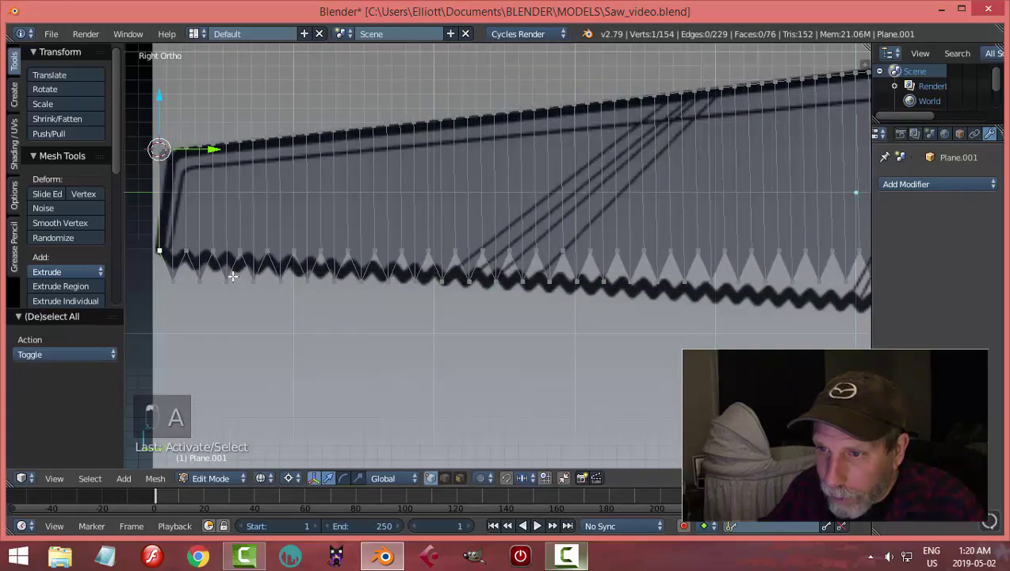
pyautogui.hotkey('shift', 's')
pyautogui.click(374, 384)
pyautogui.scroll(-3, 239, 294)
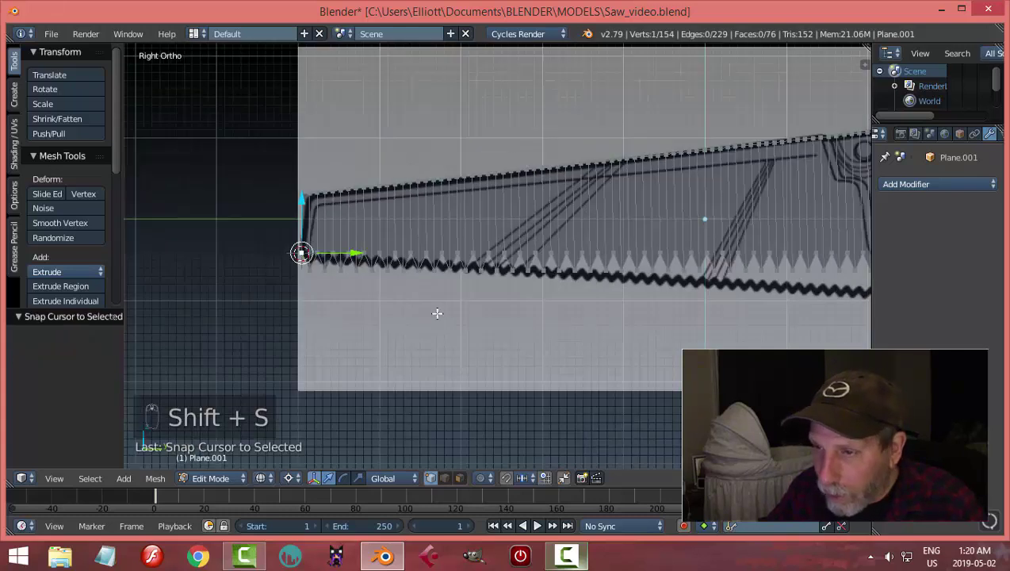
# - Rotate both lower rows of tooth vertices about -3.42° around X to follow the reference's tooth line, and deselect them
pyautogui.press('a')
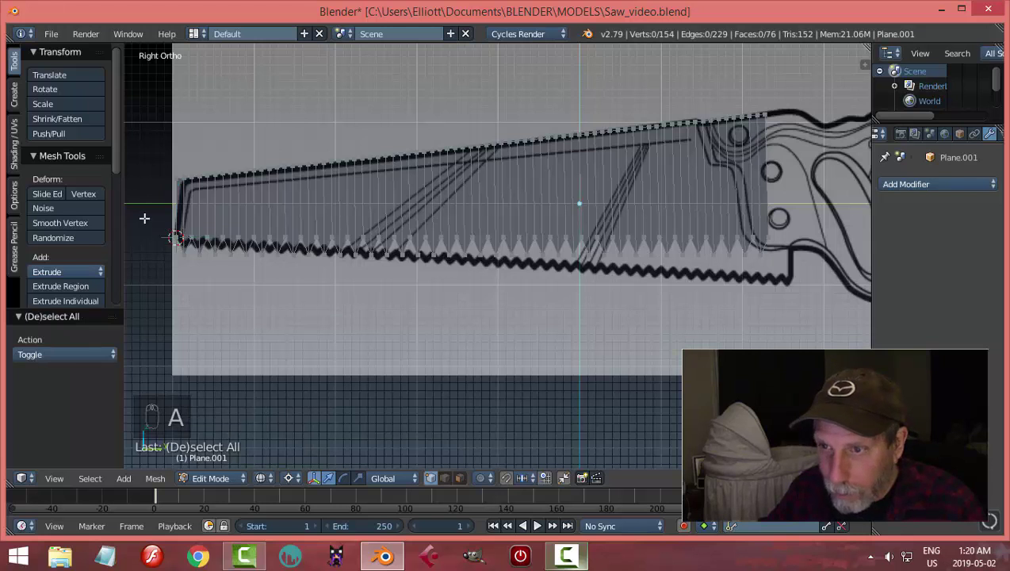
pyautogui.press('b')
pyautogui.moveTo(176, 219); pyautogui.dragTo(793, 303)
pyautogui.press('r')
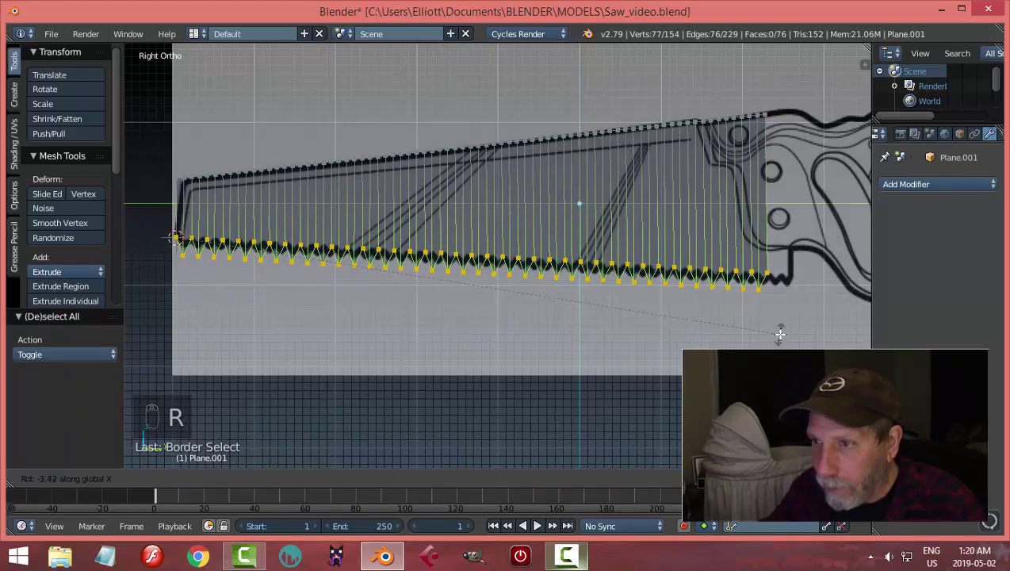
pyautogui.click(780, 334)
pyautogui.keyDown('shift'); pyautogui.moveTo(467, 296); pyautogui.dragTo(653, 290, button='middle'); pyautogui.keyUp('shift')
pyautogui.press('a')
pyautogui.scroll(3, 463, 273)
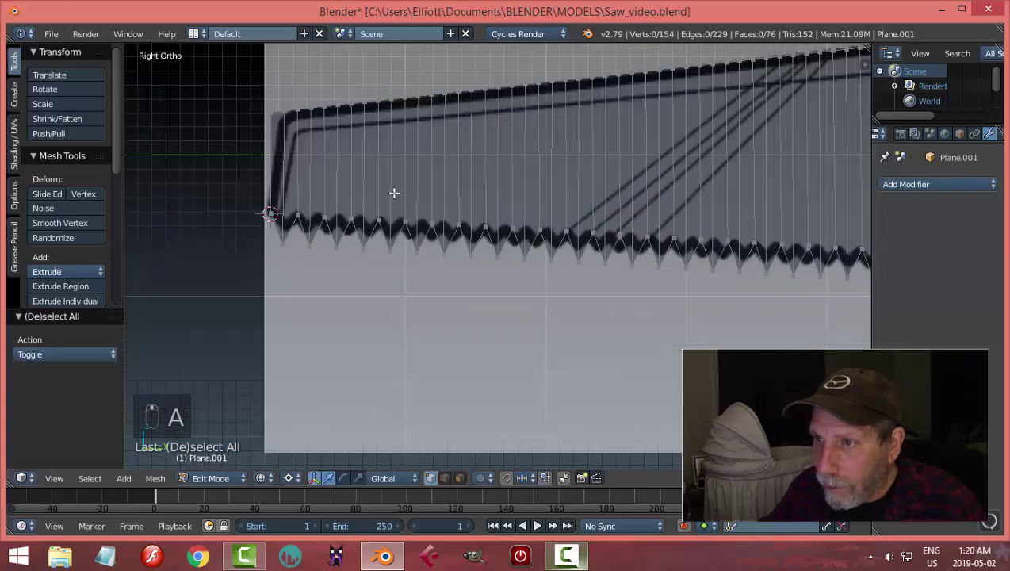
# - Change the pivot point away from the 3D cursor and move the blade tip's upper corner vertex along Y onto the reference outline
pyautogui.keyDown('shift'); pyautogui.moveTo(370, 192); pyautogui.dragTo(404, 312, button='middle'); pyautogui.keyUp('shift')
pyautogui.scroll(3, 404, 312)
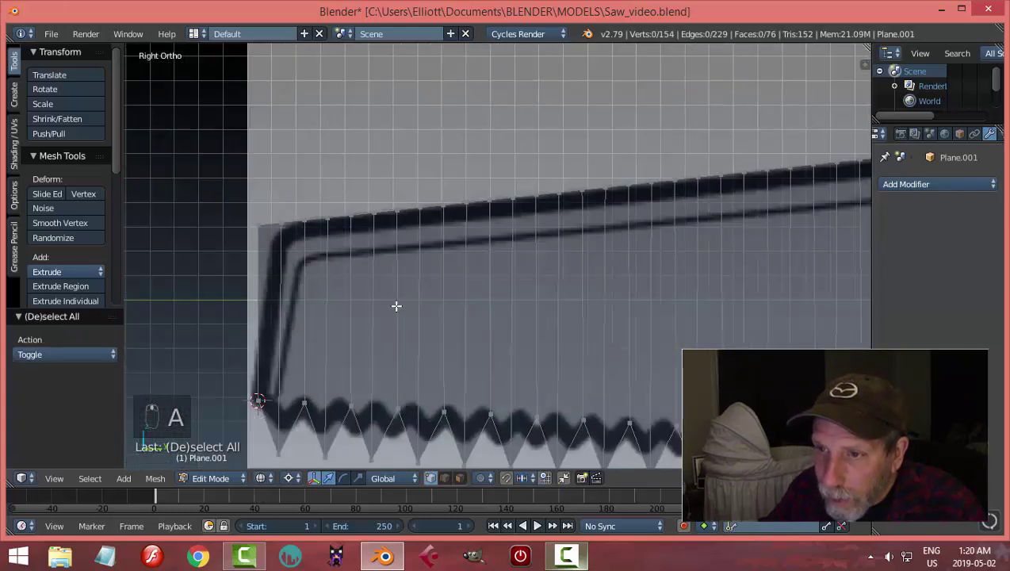
pyautogui.rightClick(256, 217)
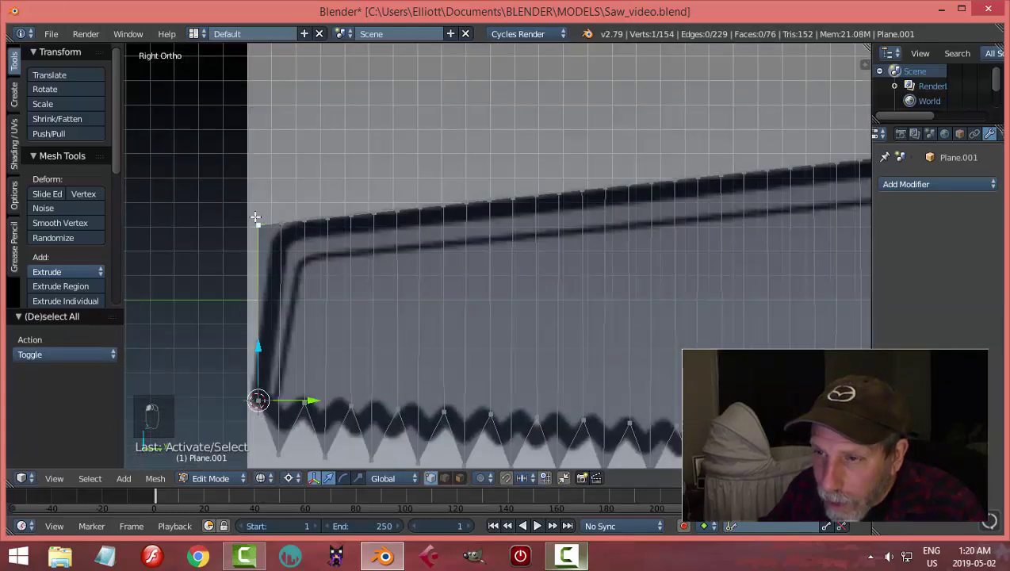
pyautogui.scroll(1, 361, 332)
pyautogui.scroll(-1, 359, 329)
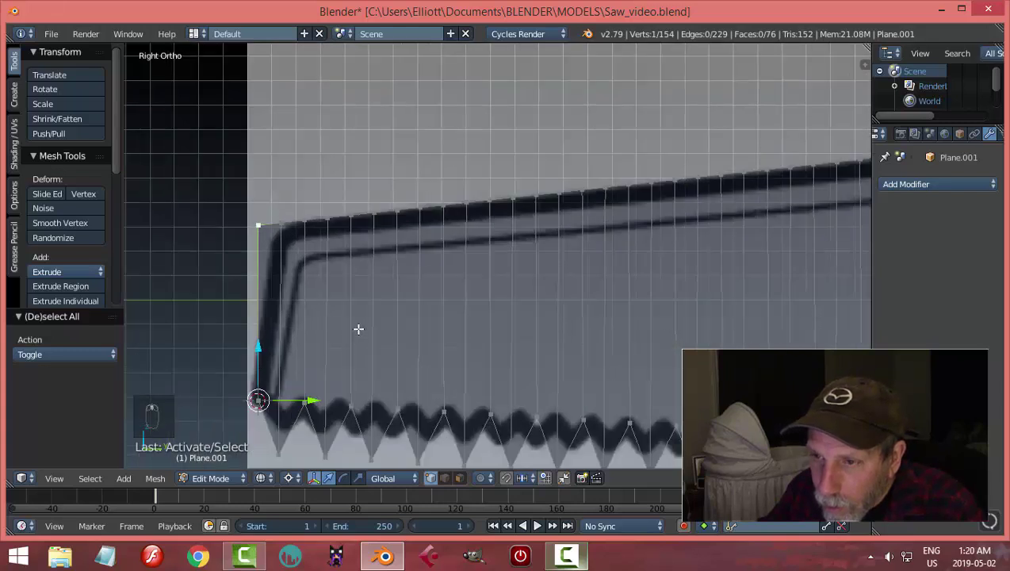
pyautogui.keyDown('shift'); pyautogui.moveTo(352, 321); pyautogui.dragTo(428, 261, button='middle'); pyautogui.keyUp('shift')
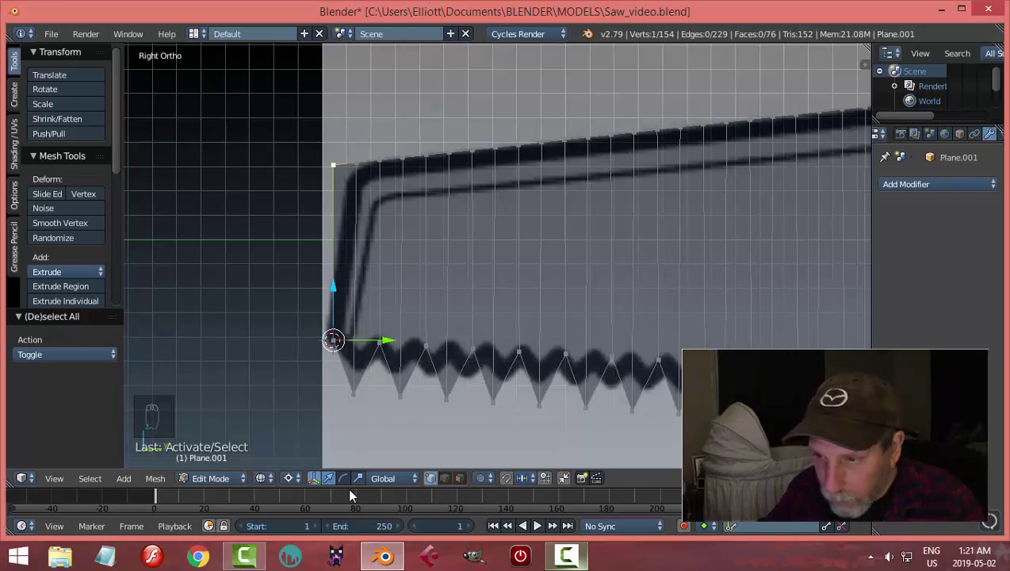
pyautogui.click(288, 478)
pyautogui.click(333, 410)
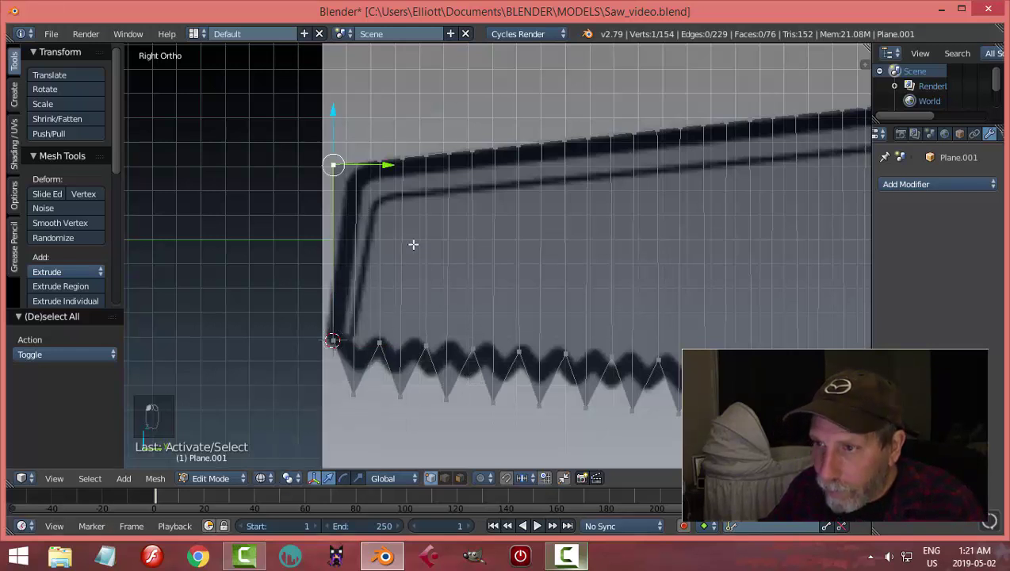
pyautogui.moveTo(385, 164); pyautogui.dragTo(402, 169)
pyautogui.press('a')
# - Move the next upper-edge vertex beside the tip corner 0.028 along Y to even out the spacing, and deselect it
pyautogui.scroll(3, 356, 354)
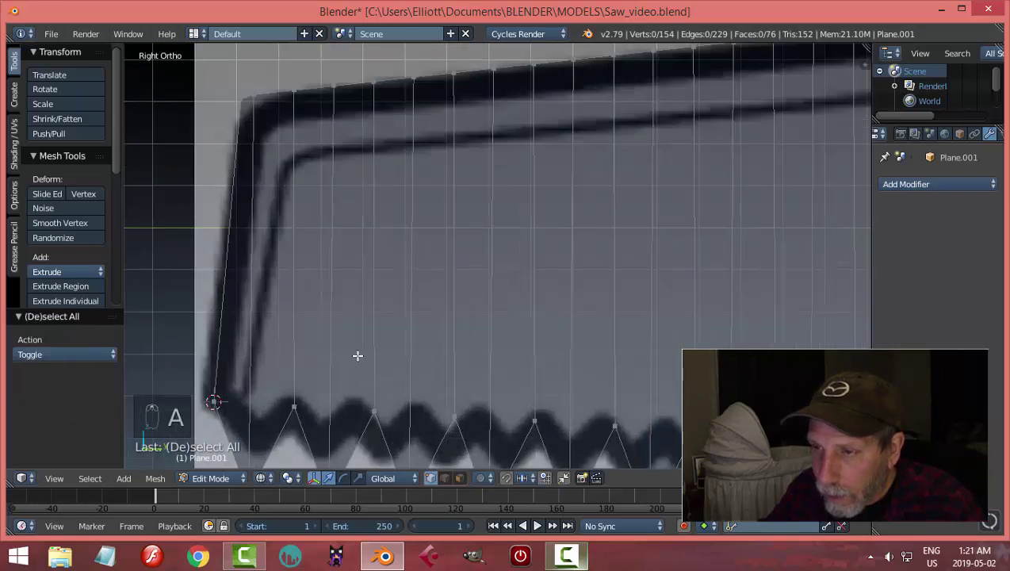
pyautogui.rightClick(297, 92)
pyautogui.press('g')
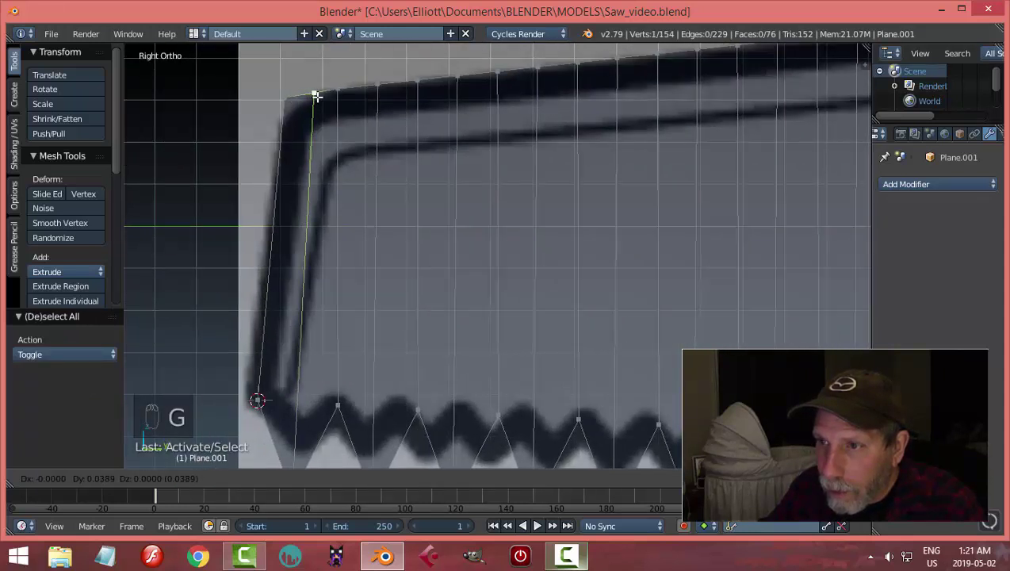
pyautogui.click(310, 93)
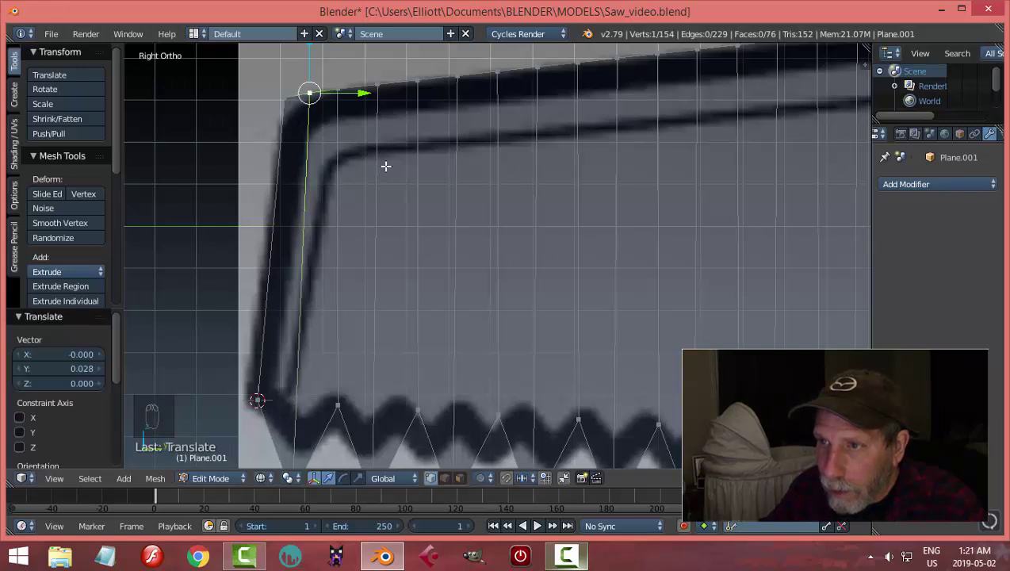
pyautogui.press('a')
# - Return the blade to Object Mode and display it in solid shading
pyautogui.scroll(-2, 386, 175)
pyautogui.press('Tab')
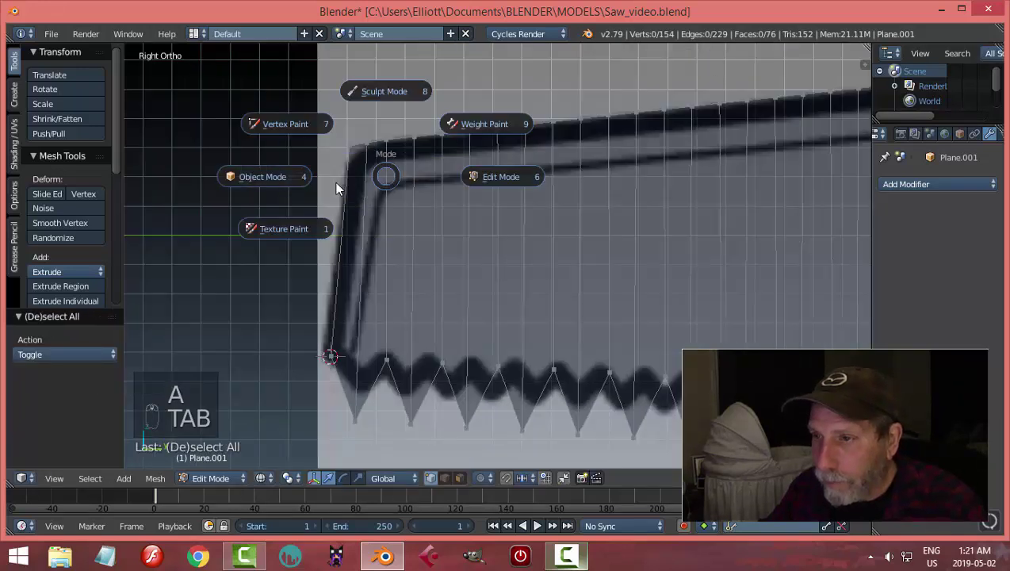
pyautogui.scroll(-4, 463, 227)
pyautogui.keyDown('shift'); pyautogui.moveTo(480, 232); pyautogui.dragTo(310, 232, button='middle'); pyautogui.keyUp('shift')
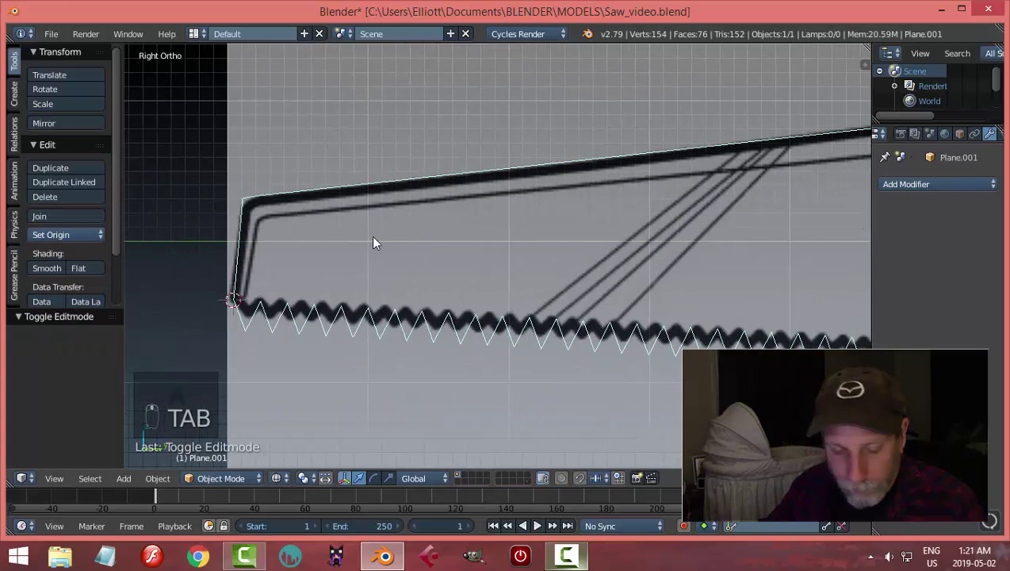
pyautogui.press('z')
pyautogui.click(401, 324)
pyautogui.scroll(-3, 562, 270)
pyautogui.moveTo(562, 269)
pyautogui.mouseDown(button='middle')
pyautogui.moveTo(510, 297)
pyautogui.moveTo(841, 250)
pyautogui.mouseUp(button='middle')
pyautogui.click(885, 184)
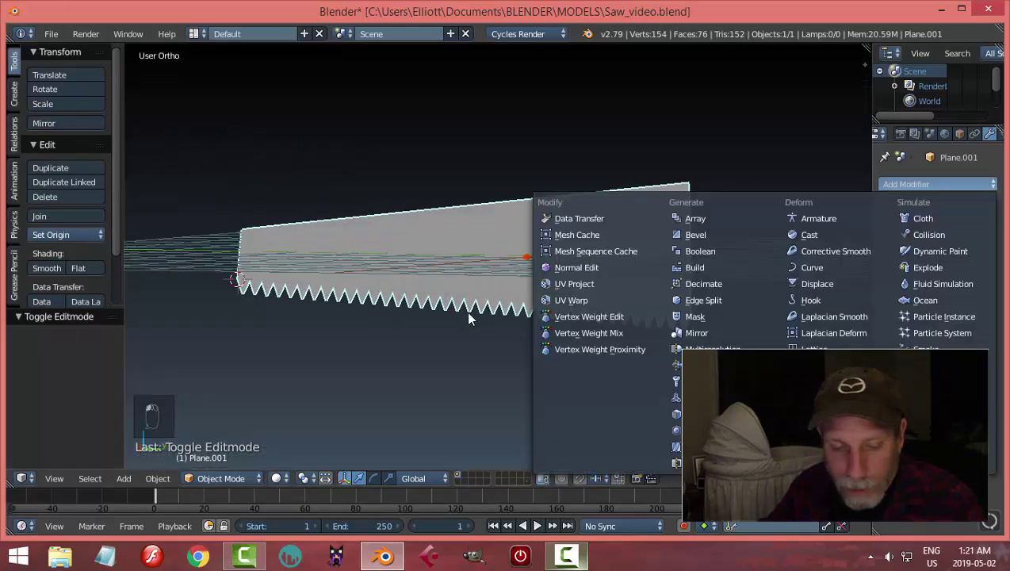
pyautogui.moveTo(469, 318); pyautogui.dragTo(526, 316, button='middle')
# - Add two lengthwise edge loops to the blade, one close to the back edge and one close to the tooth line
pyautogui.press('Tab')
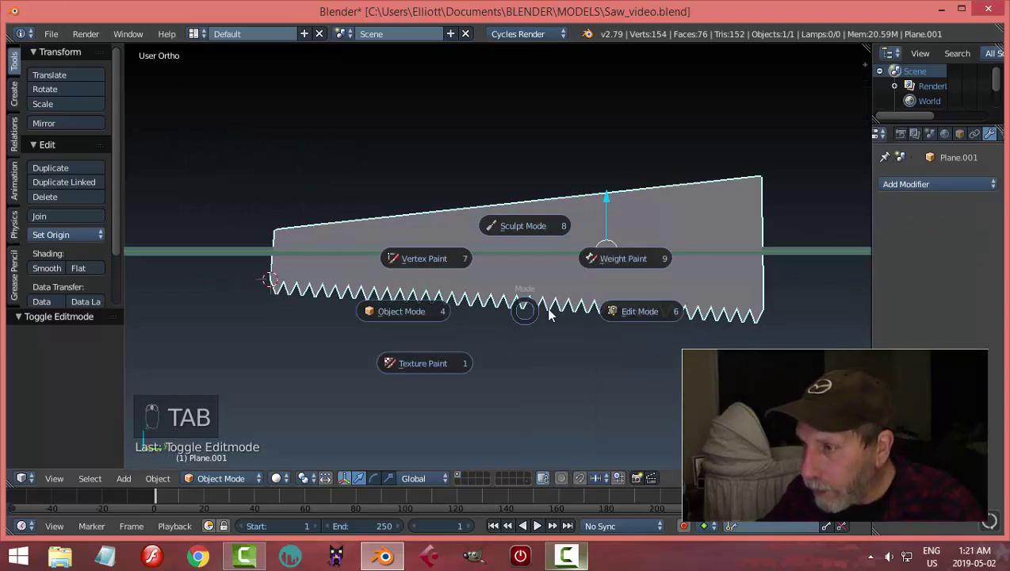
pyautogui.click(751, 265)
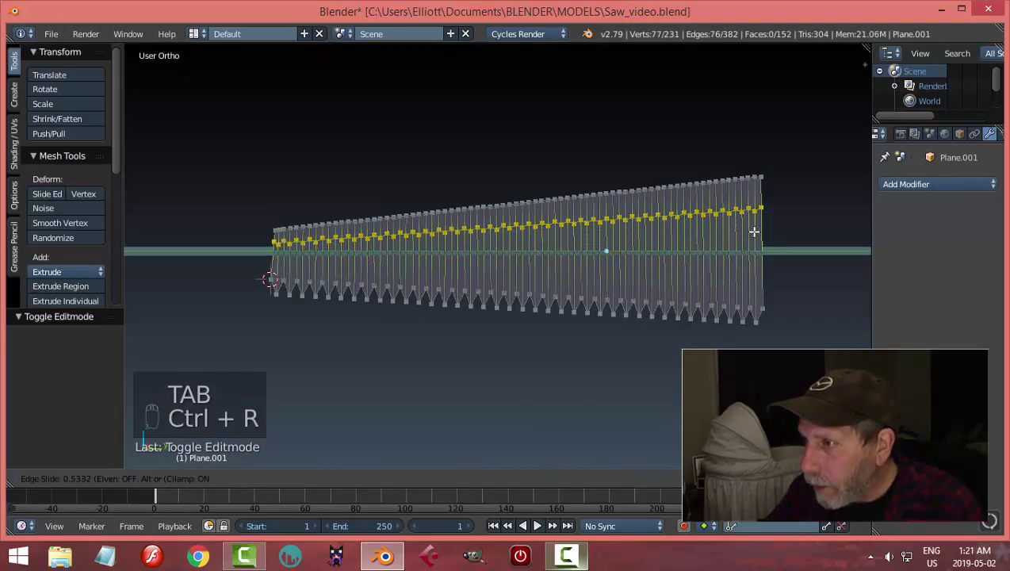
pyautogui.click(755, 207)
pyautogui.hotkey('ctrl', 'r')
pyautogui.click(757, 269)
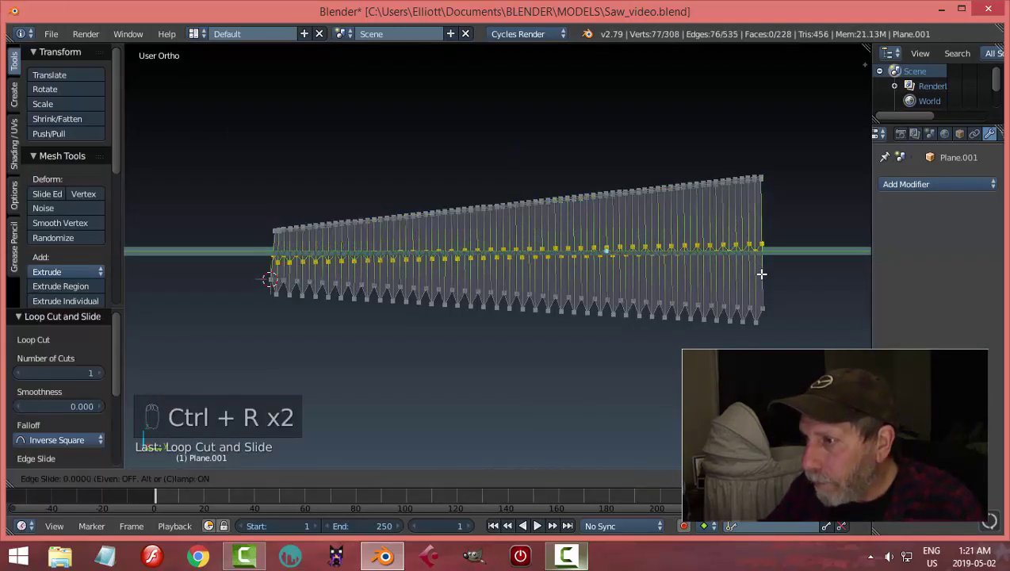
pyautogui.click(761, 335)
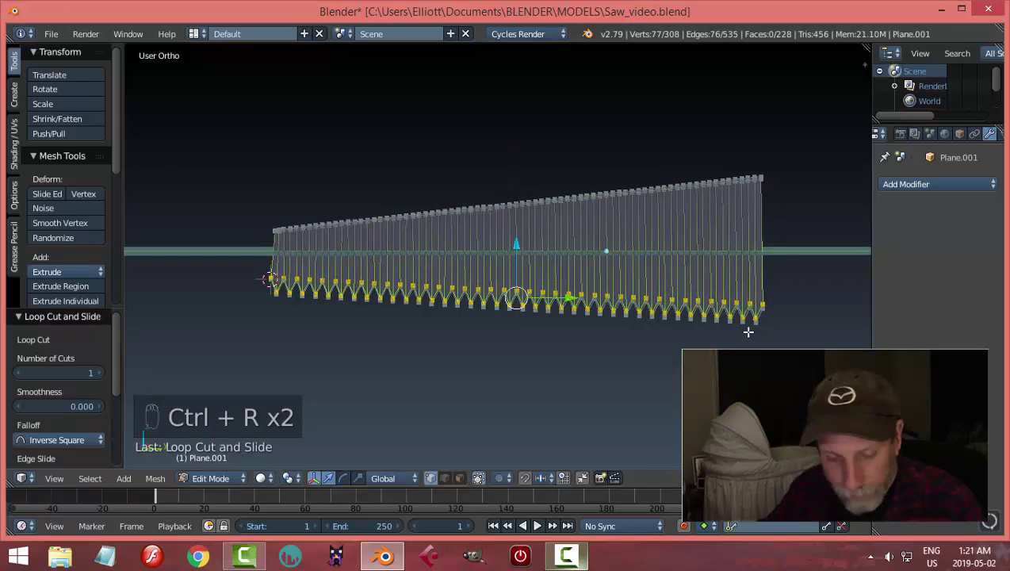
pyautogui.press('a')
pyautogui.press('Tab')
# - Add a Solidify modifier to the blade with a thickness of 0.025 and apply it
pyautogui.click(892, 185)
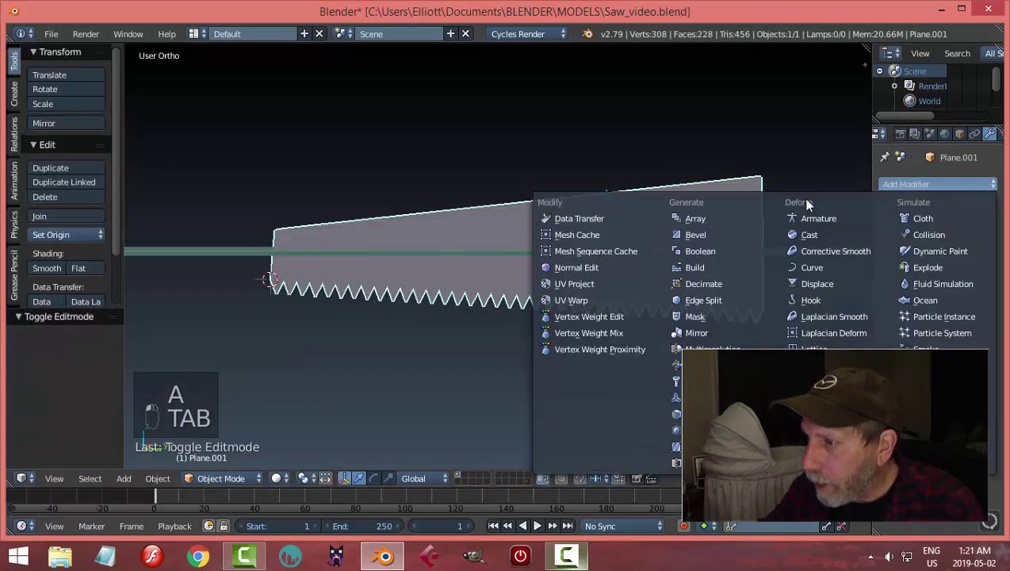
pyautogui.click(706, 413)
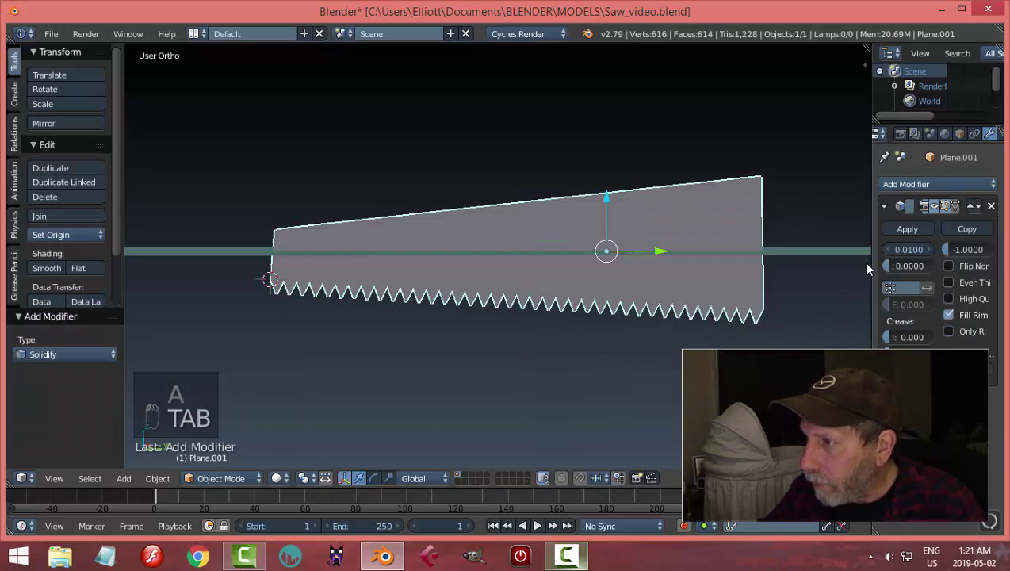
pyautogui.click(912, 249)
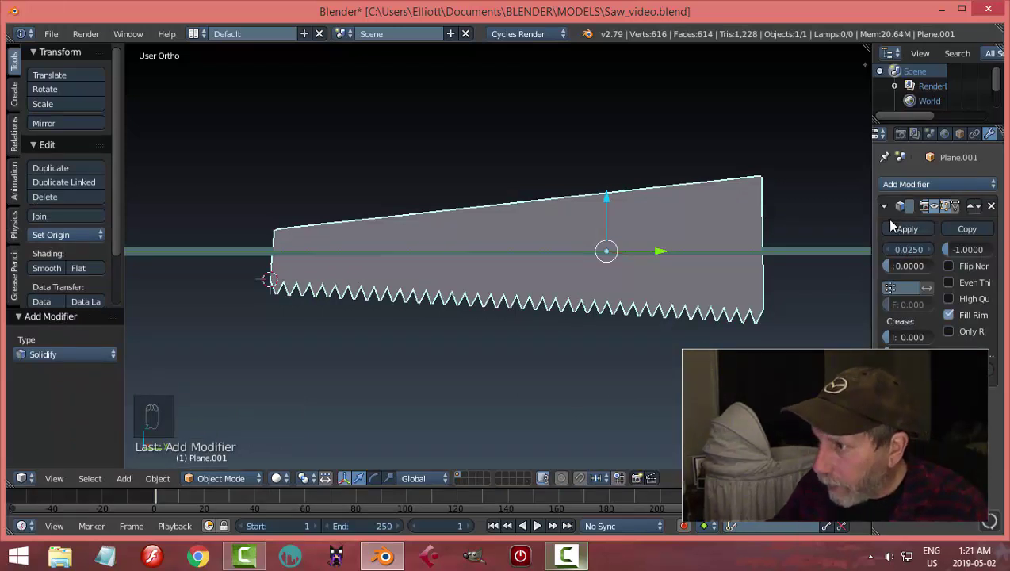
pyautogui.click(893, 227)
# - In front view, cut a first edge loop around the blade's thickness, close to one side face
pyautogui.press('KP_1')
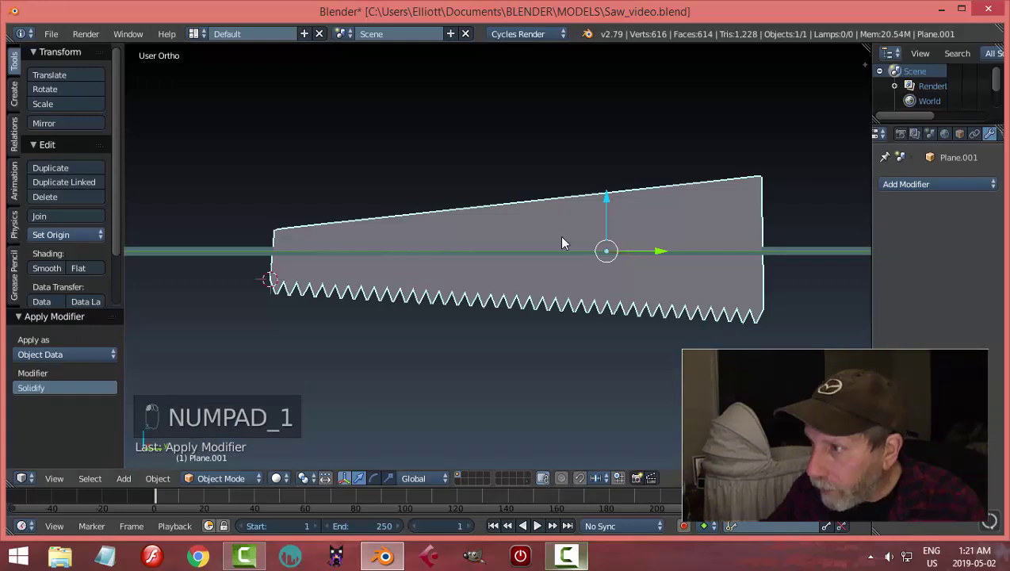
pyautogui.press('KP_1')
pyautogui.scroll(5, 561, 237)
pyautogui.keyDown('shift'); pyautogui.moveTo(696, 226); pyautogui.dragTo(463, 134, button='middle'); pyautogui.keyUp('shift')
pyautogui.scroll(3, 614, 216)
pyautogui.keyDown('shift'); pyautogui.moveTo(615, 221); pyautogui.dragTo(551, 209, button='middle'); pyautogui.keyUp('shift')
pyautogui.press('Tab')
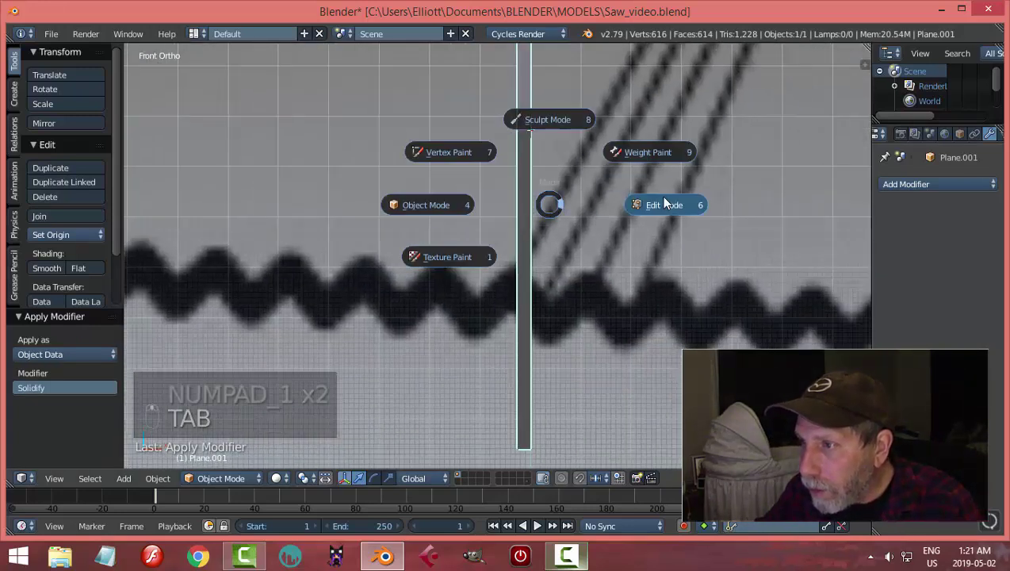
pyautogui.scroll(2, 642, 236)
pyautogui.scroll(-1, 641, 237)
pyautogui.hotkey('ctrl', 'r')
pyautogui.click(534, 227)
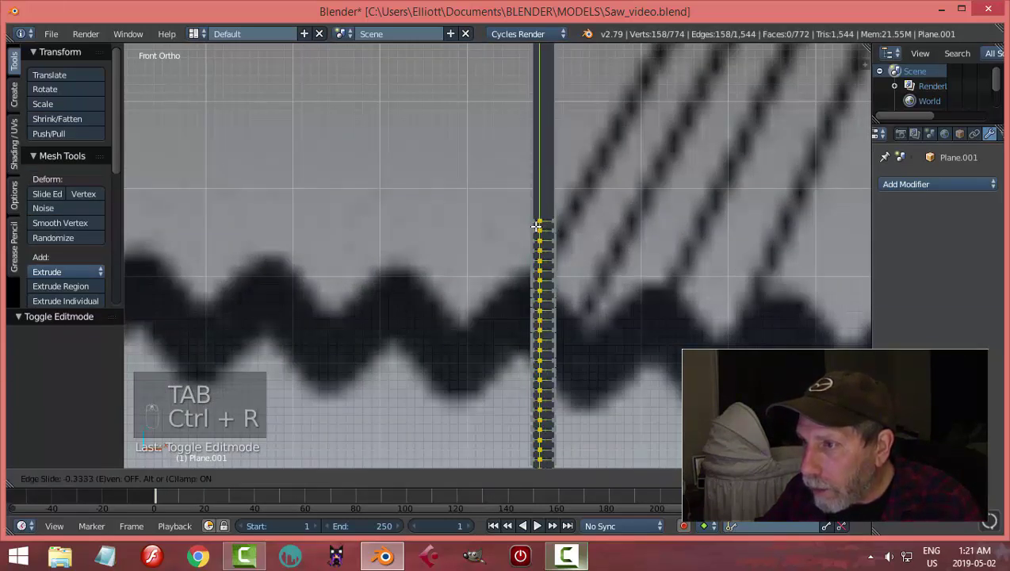
pyautogui.rightClick(533, 228)
# - Cut a second edge loop around the blade's thickness close to the opposite face, and return to Object Mode
pyautogui.hotkey('ctrl', 'r')
pyautogui.click(544, 228)
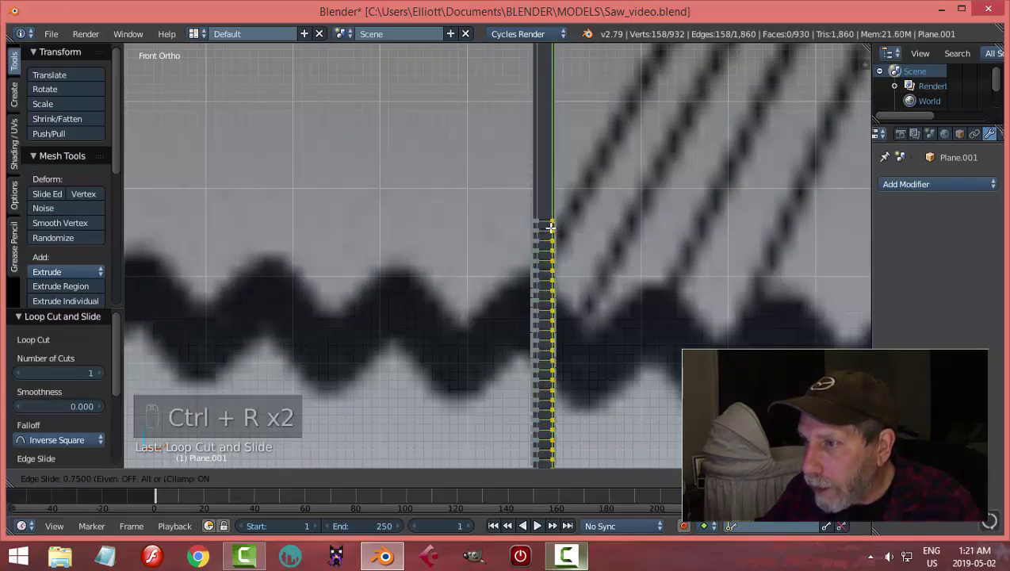
pyautogui.click(560, 228)
pyautogui.press('a')
pyautogui.press('Tab')
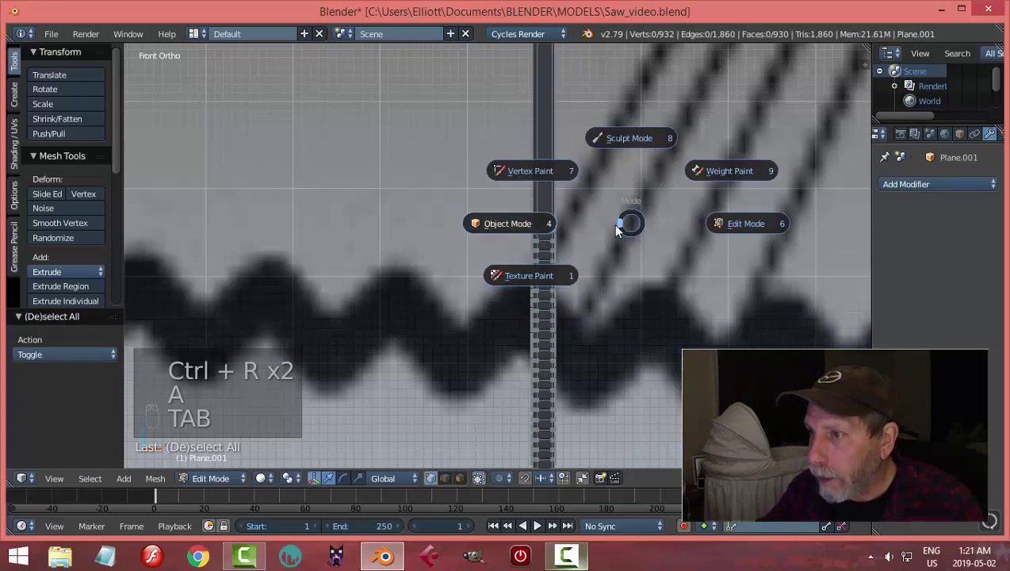
# - Add a Subdivision Surface modifier to the blade
pyautogui.scroll(-2, 631, 221)
pyautogui.moveTo(661, 239); pyautogui.dragTo(743, 239, button='middle')
pyautogui.click(904, 184)
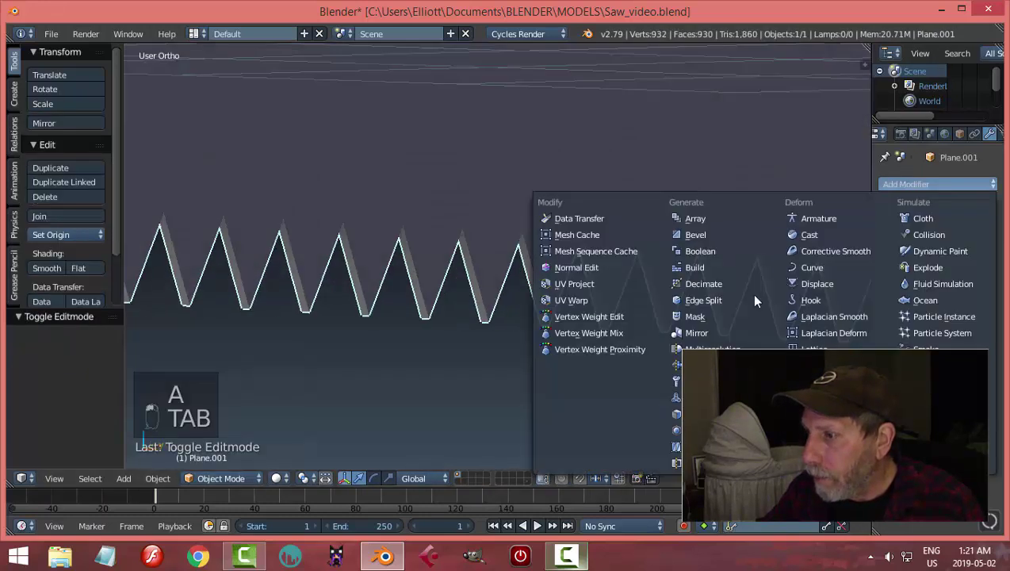
pyautogui.click(710, 430)
pyautogui.scroll(-6, 615, 246)
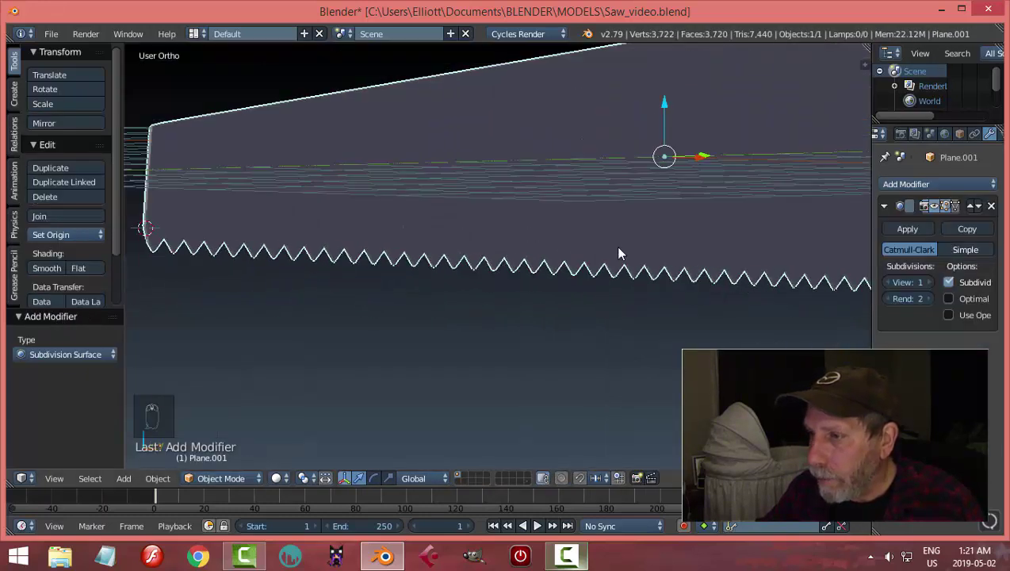
# - Set the blade to smooth shading and deselect it
pyautogui.moveTo(615, 246); pyautogui.dragTo(587, 259, button='middle')
pyautogui.click(47, 269)
pyautogui.scroll(-3, 393, 221)
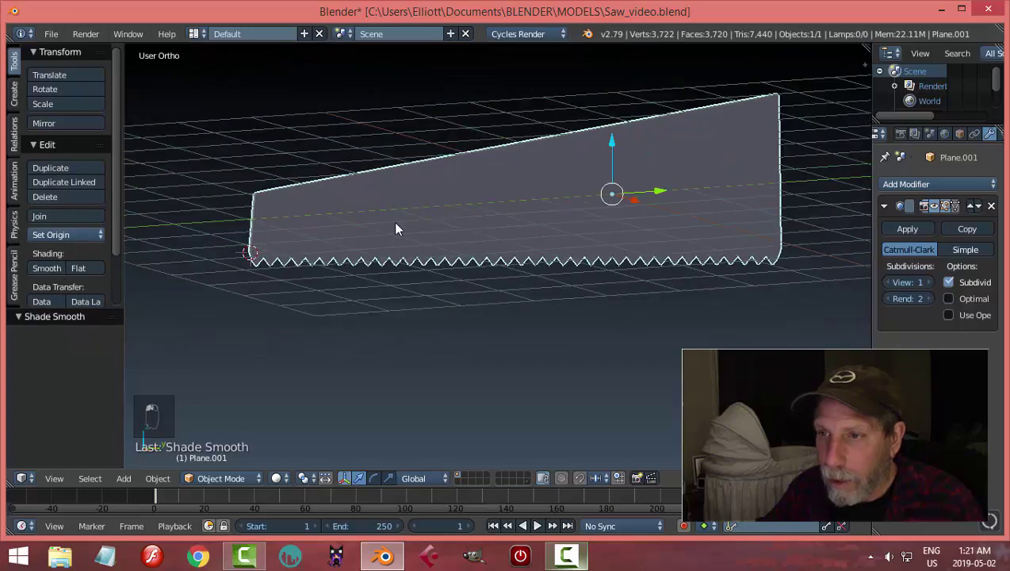
pyautogui.moveTo(394, 222); pyautogui.dragTo(428, 206, button='middle')
pyautogui.press('a')
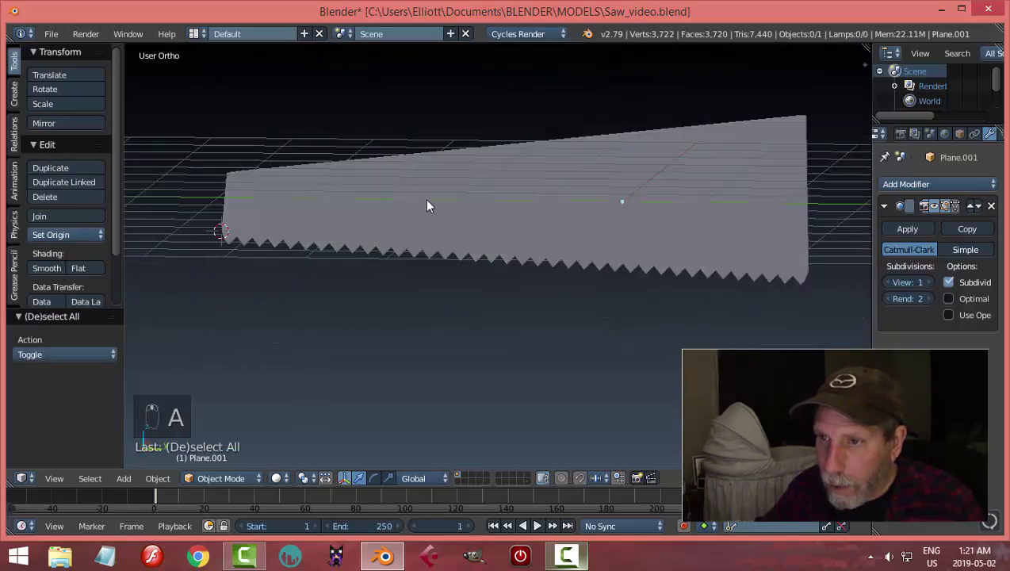
# - Try a viewport subdivision level of 2 on the blade and set it back to 1
pyautogui.scroll(4, 257, 197)
pyautogui.keyDown('shift'); pyautogui.moveTo(255, 188); pyautogui.dragTo(282, 205, button='middle'); pyautogui.keyUp('shift')
pyautogui.scroll(-3, 282, 205)
pyautogui.moveTo(410, 229); pyautogui.dragTo(636, 265, button='middle')
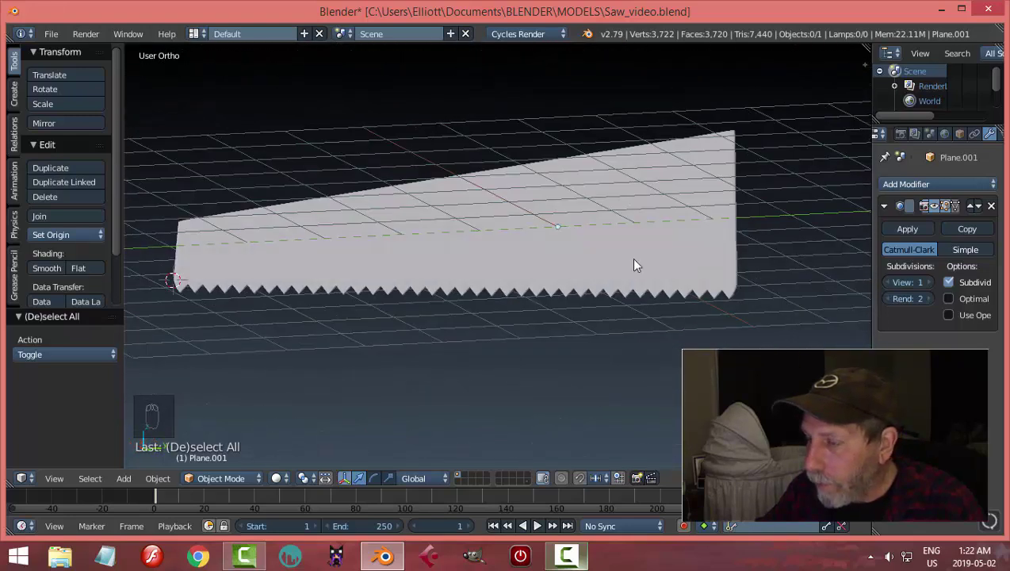
pyautogui.scroll(3, 636, 265)
pyautogui.click(928, 283)
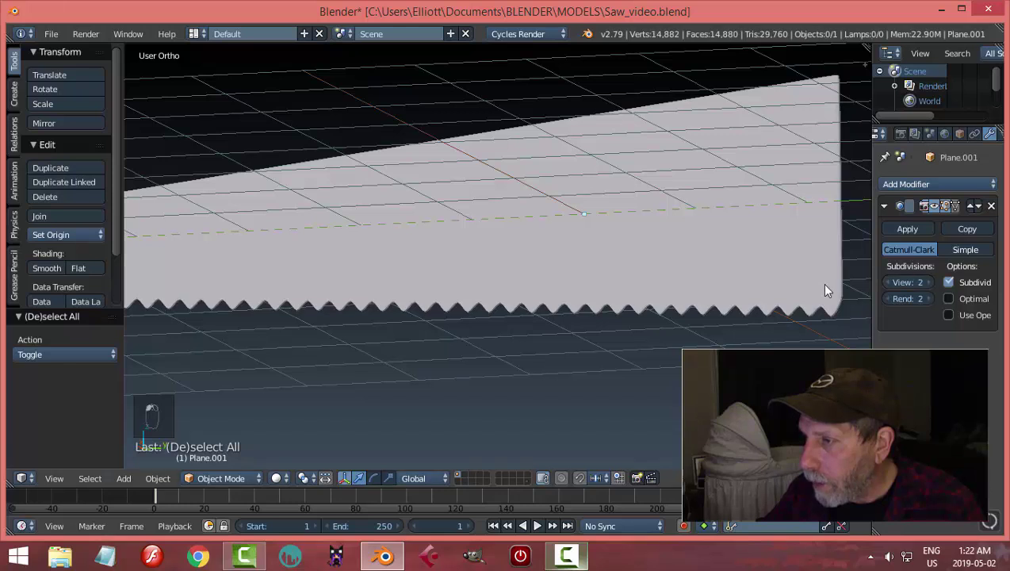
pyautogui.moveTo(821, 283); pyautogui.dragTo(358, 284, button='middle')
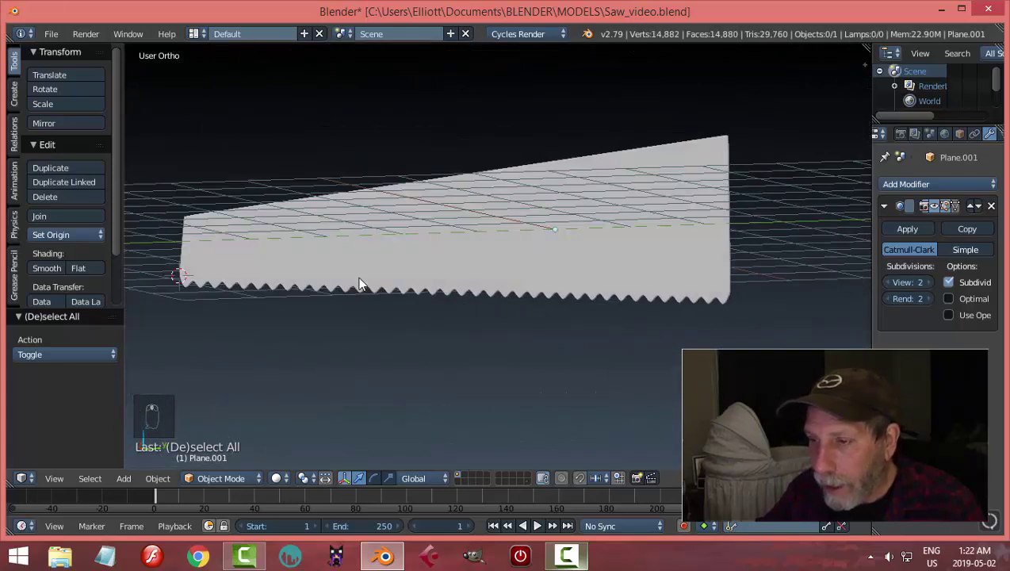
pyautogui.click(886, 284)
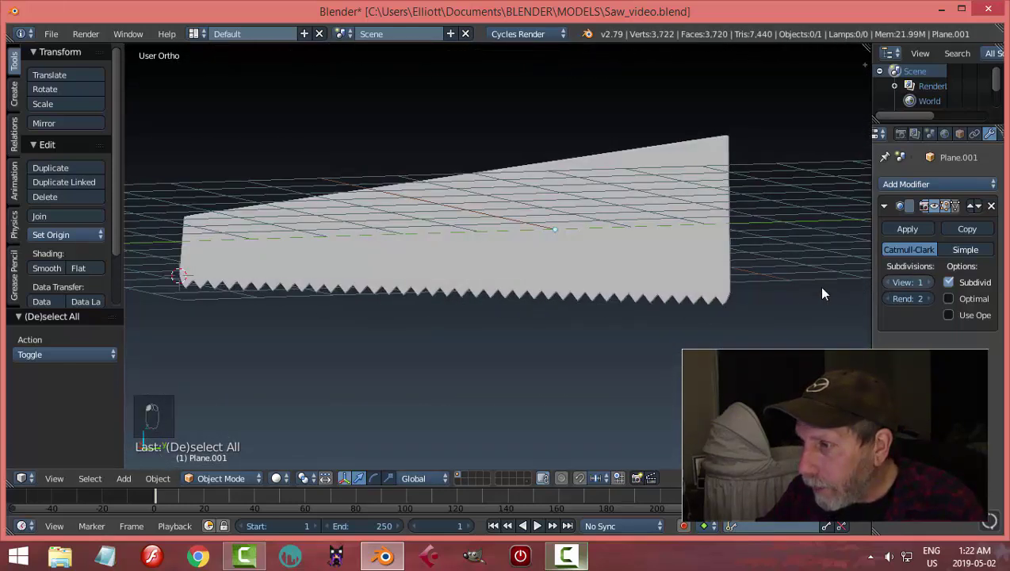
pyautogui.moveTo(821, 292); pyautogui.dragTo(571, 289, button='middle')
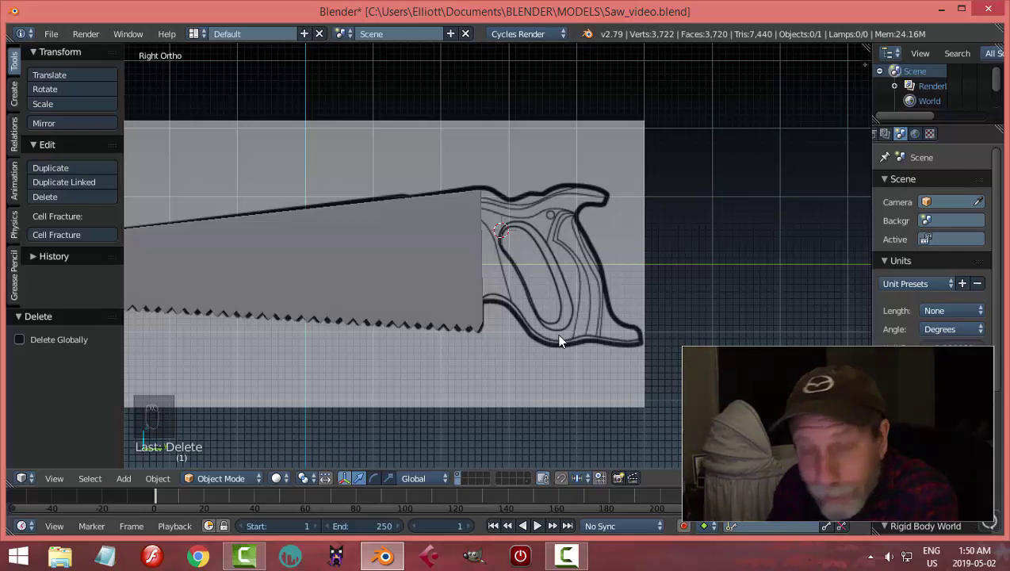
# - Switch to an empty scene layer, add a Path curve and rotate it 90 degrees so it lies along the saw
pyautogui.click(459, 481)
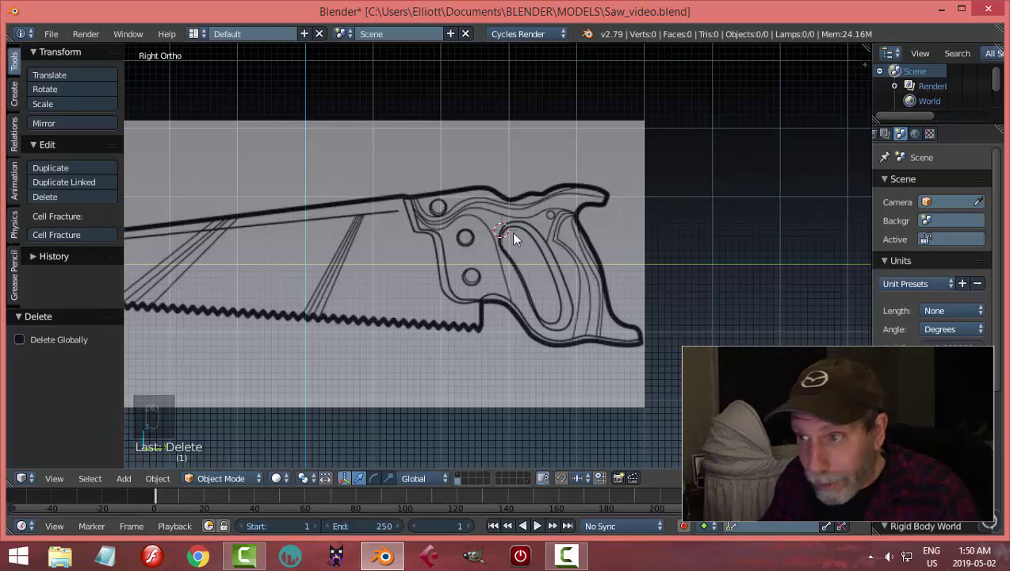
pyautogui.hotkey('shift', 'a')
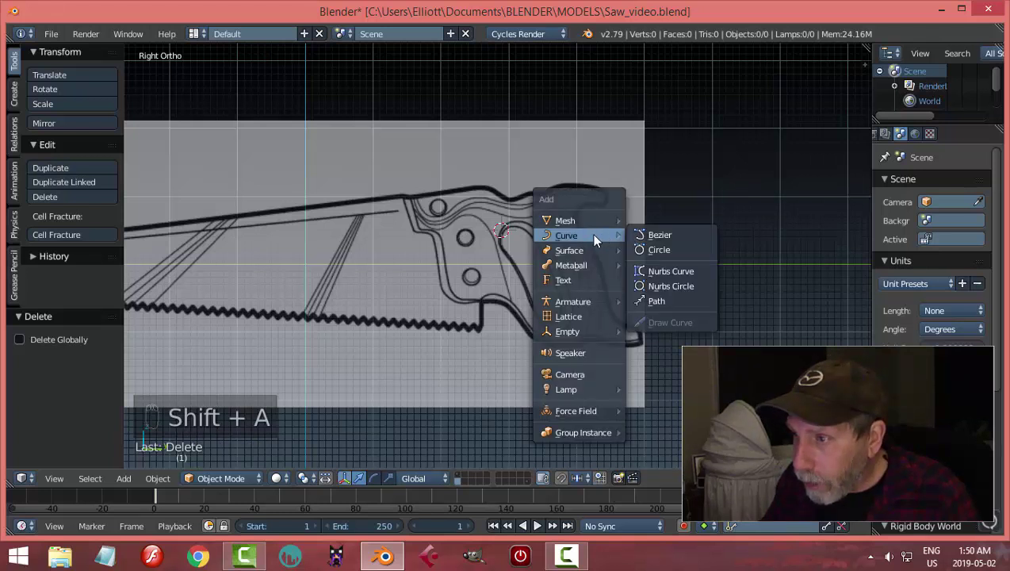
pyautogui.moveTo(568, 236)
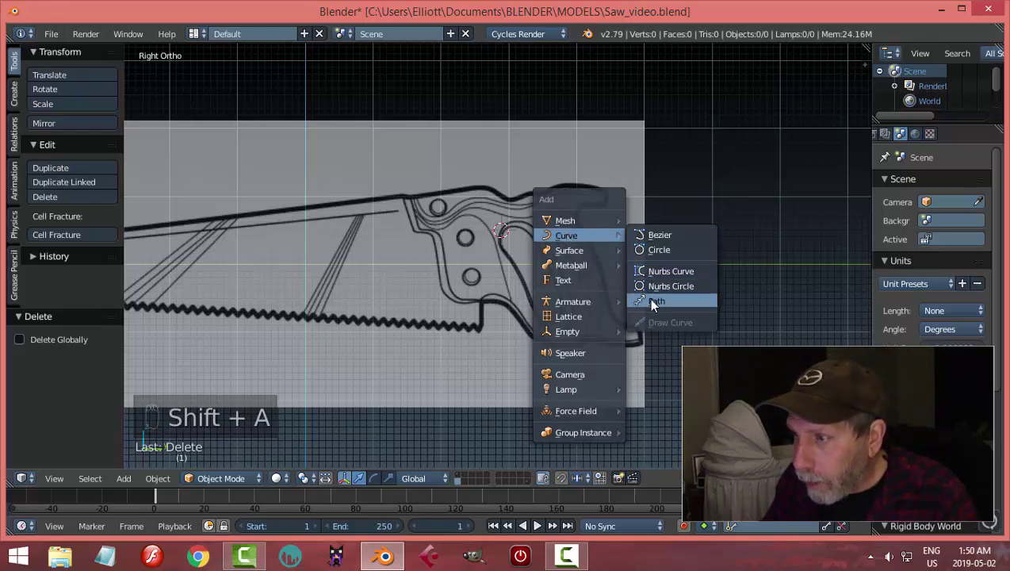
pyautogui.click(686, 314)
pyautogui.scroll(-1, 537, 245)
pyautogui.write('r')
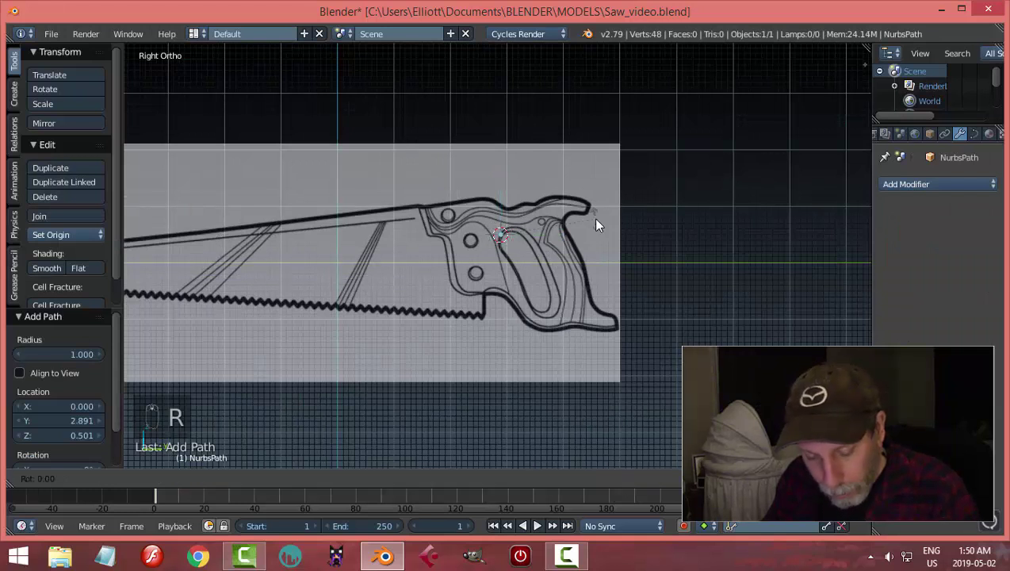
pyautogui.write('90')
pyautogui.press('Return')
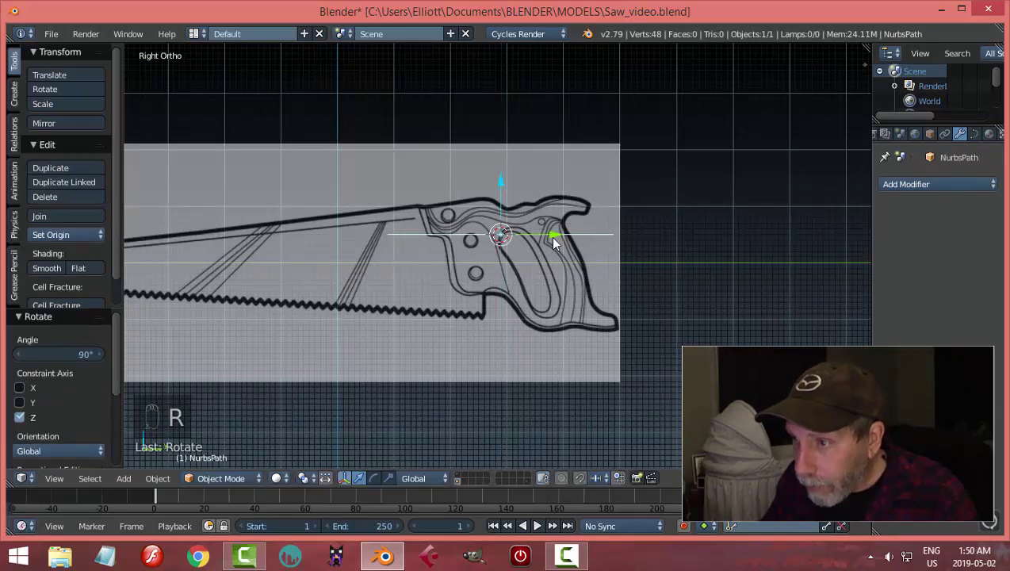
# - Move the path about 0.55 in Y and 0.49 in Z onto the handle's upper edge, and shift its last two control points about -1.0 in Y
pyautogui.press('g')
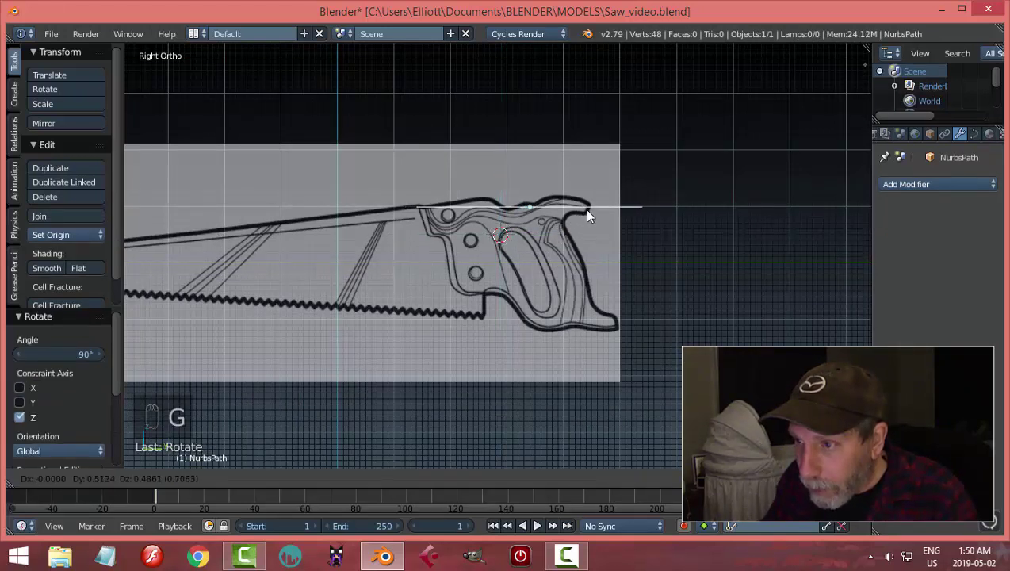
pyautogui.click(593, 210)
pyautogui.scroll(2, 619, 215)
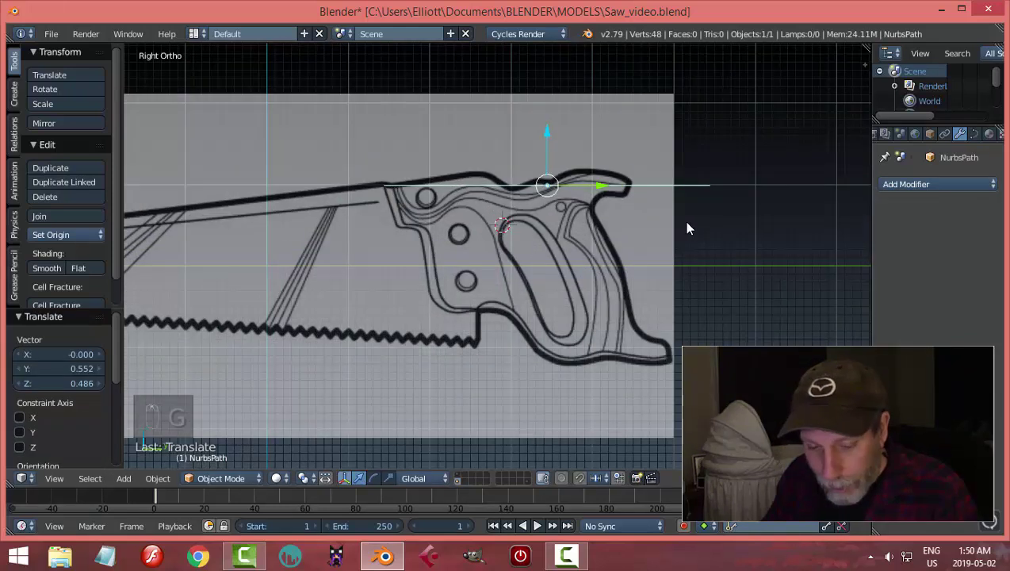
pyautogui.press('Tab')
pyautogui.click(773, 221)
pyautogui.rightClick(718, 187)
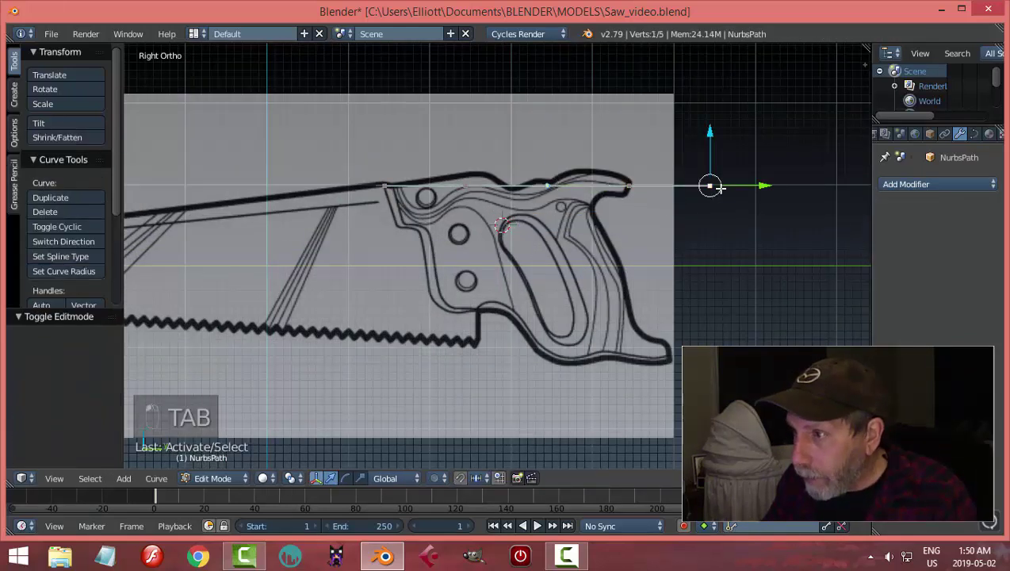
pyautogui.keyDown('shift'); pyautogui.rightClick(633, 186); pyautogui.keyUp('shift')
pyautogui.moveTo(701, 186); pyautogui.dragTo(632, 187)
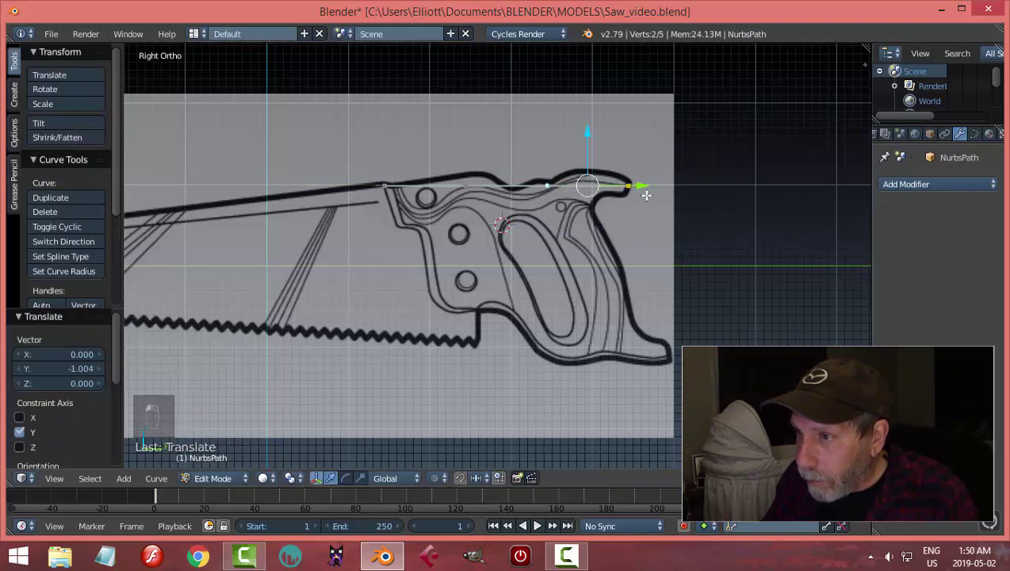
# - Raise the path's second control point about 0.22 in total so the curve follows the start of the handle's upper outline
pyautogui.press('a')
pyautogui.rightClick(467, 184)
pyautogui.press('g')
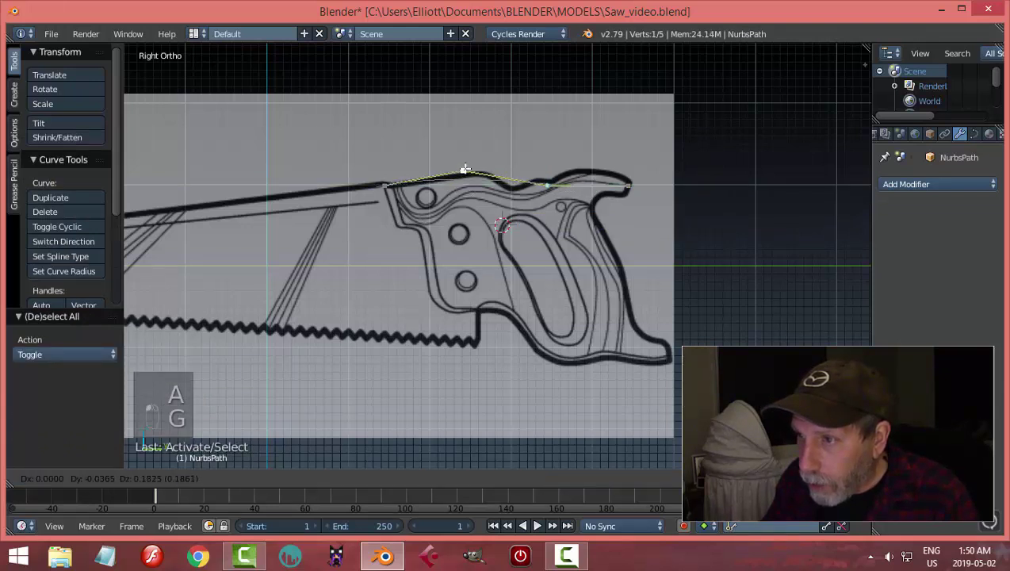
pyautogui.click(465, 169)
pyautogui.scroll(4, 476, 208)
pyautogui.press('g')
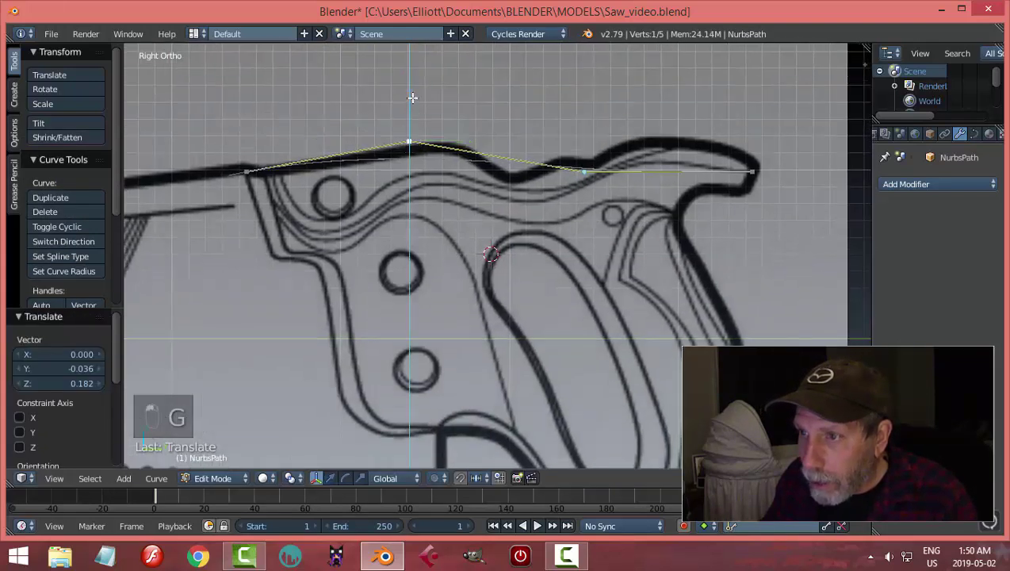
pyautogui.press('z')
pyautogui.click(411, 96)
# - Place the two overlapping middle control points on the hump and in the dip of the handle's upper edge, and draw the end point closer
pyautogui.rightClick(585, 172)
pyautogui.press('g')
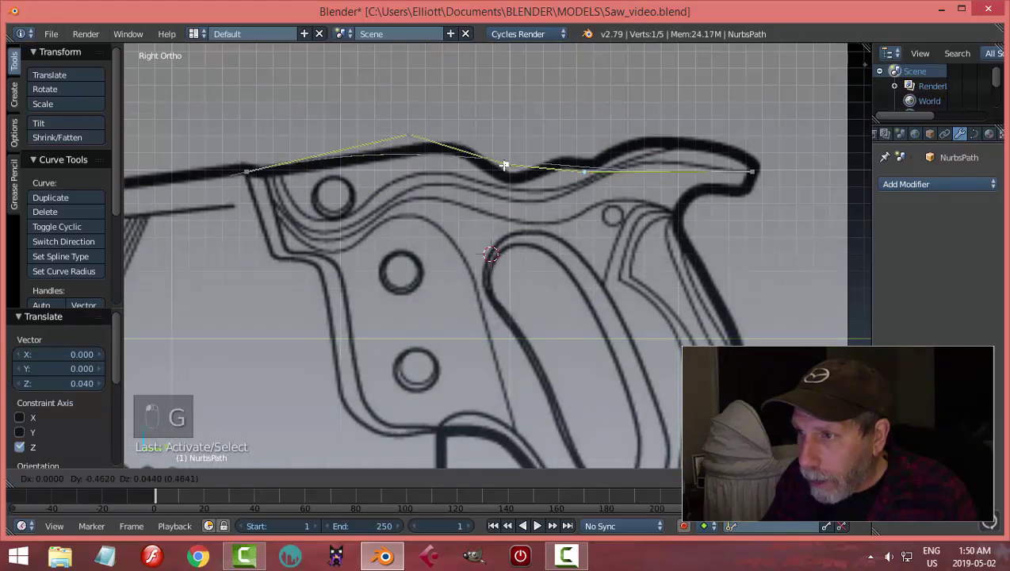
pyautogui.click(444, 144)
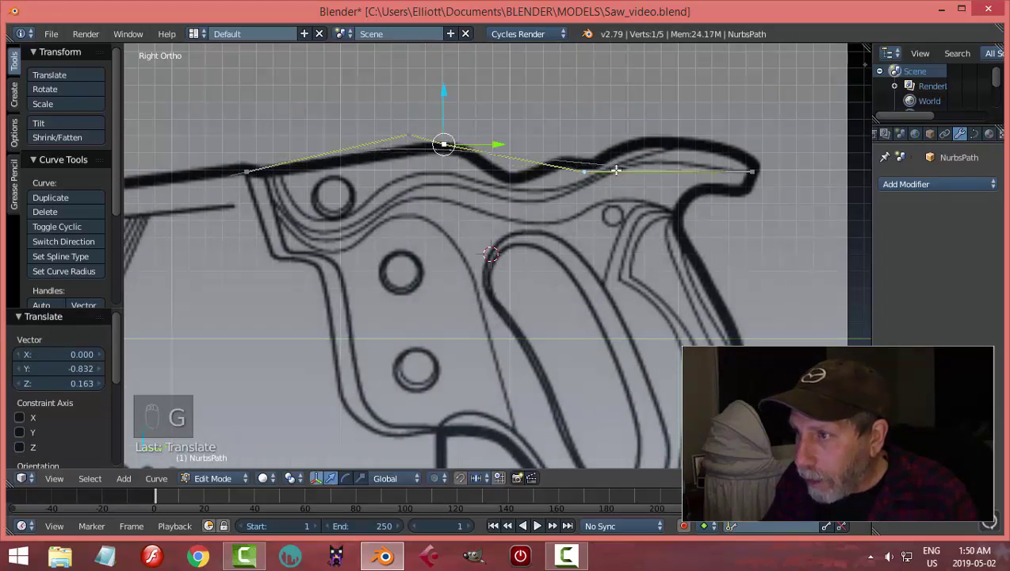
pyautogui.rightClick(740, 169)
pyautogui.press('g')
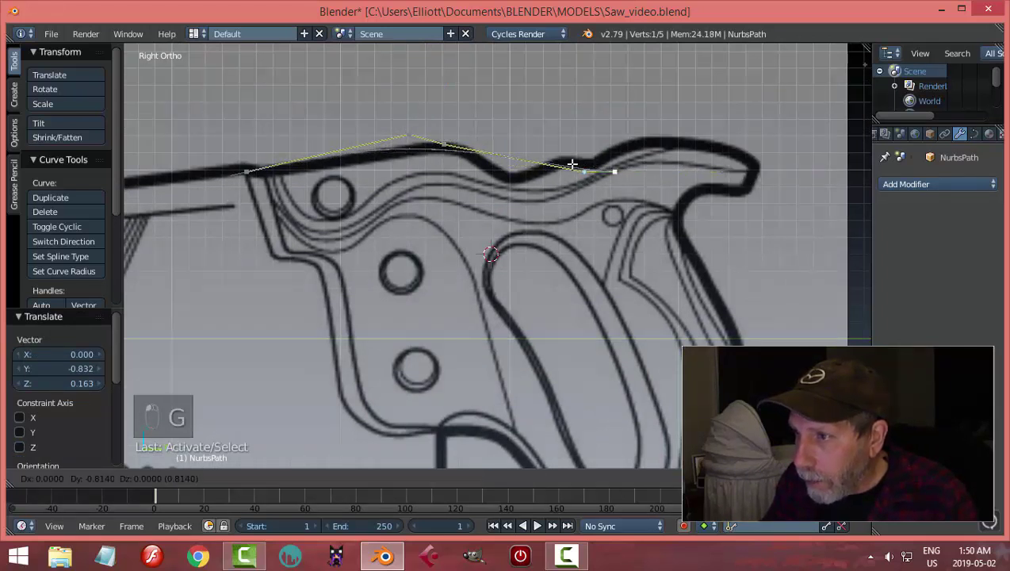
pyautogui.click(647, 169)
pyautogui.press('g')
pyautogui.click(507, 176)
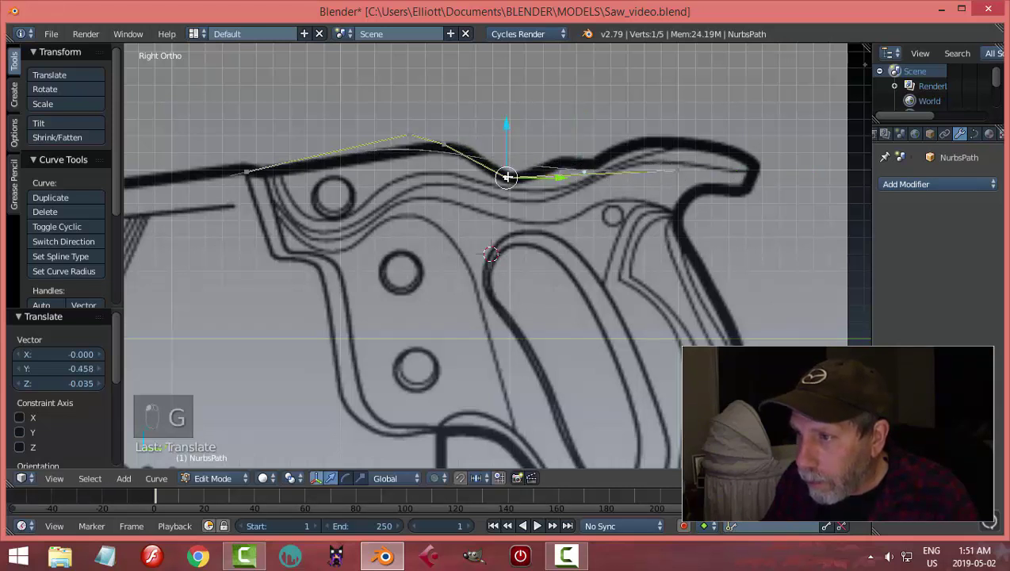
# - Move the curve's end point to the rise just past the dip and extrude a new point to the crest of the handle's horn
pyautogui.press('g')
pyautogui.click(590, 162)
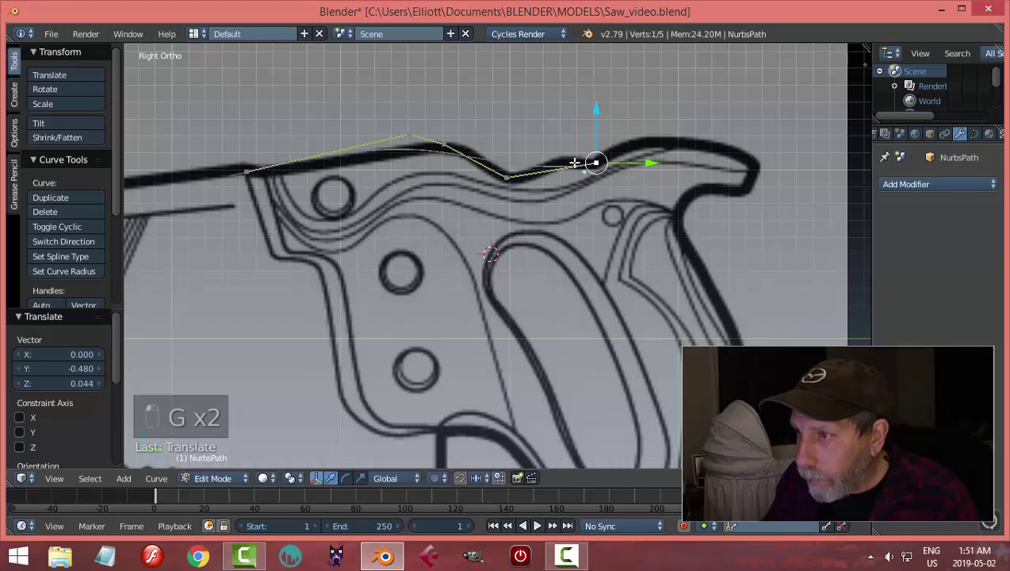
pyautogui.press('e')
pyautogui.click(666, 141)
# - Lower the dip's control point, check the curve in Object Mode, and nudge the following point slightly up and back toward the blade
pyautogui.rightClick(508, 176)
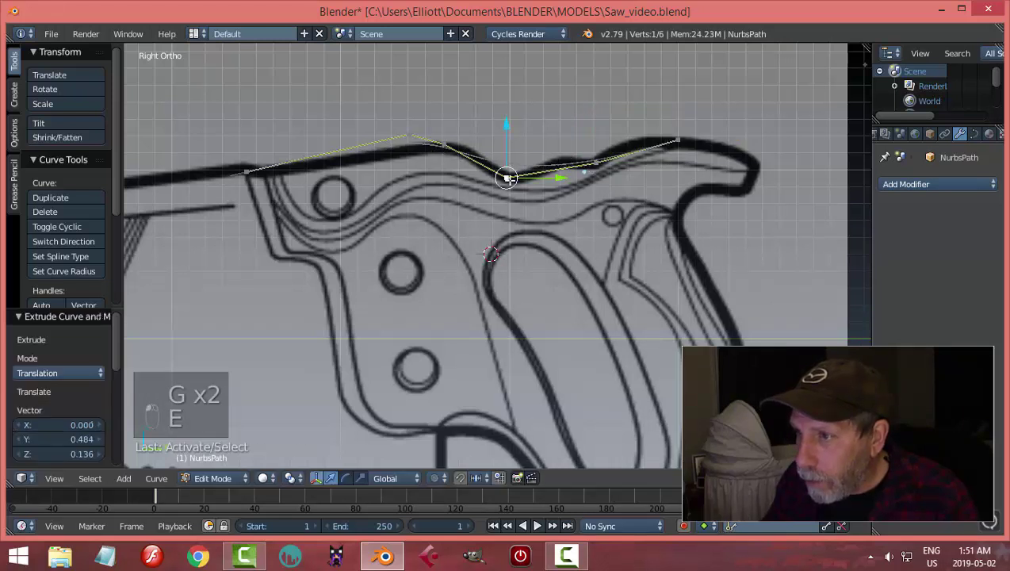
pyautogui.press('g')
pyautogui.click(502, 188)
pyautogui.press('Tab')
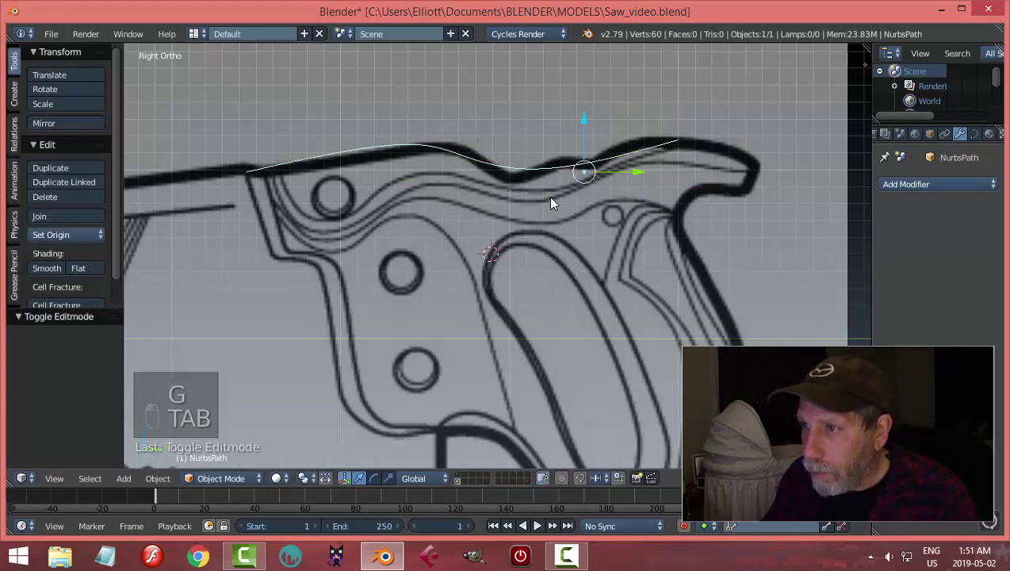
pyautogui.press('Tab')
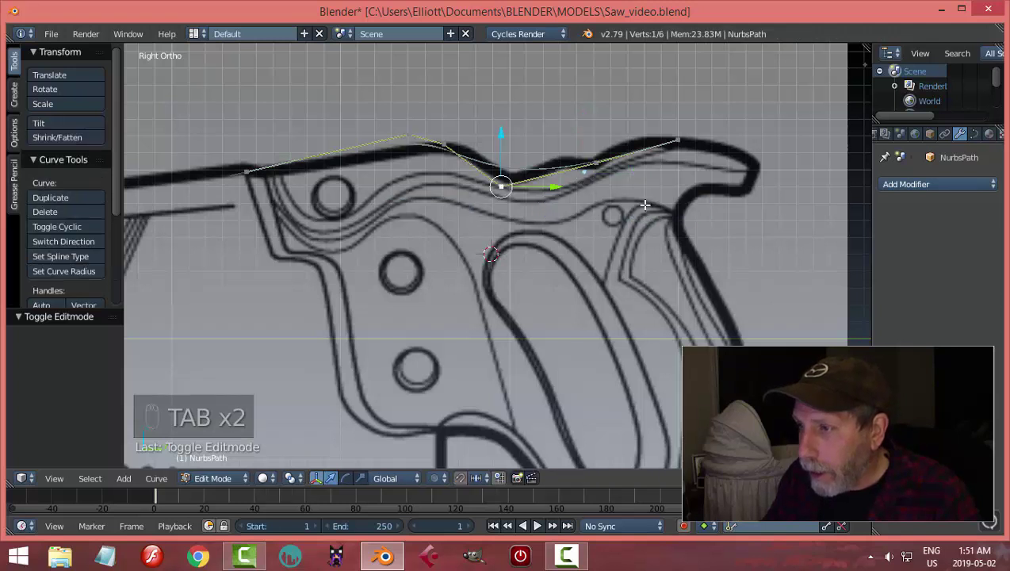
pyautogui.rightClick(594, 165)
pyautogui.press('g')
pyautogui.click(585, 160)
# - Lower the dip's control point about 0.05 further and shift the hump's point about 0.17 in Y toward the dip
pyautogui.rightClick(490, 190)
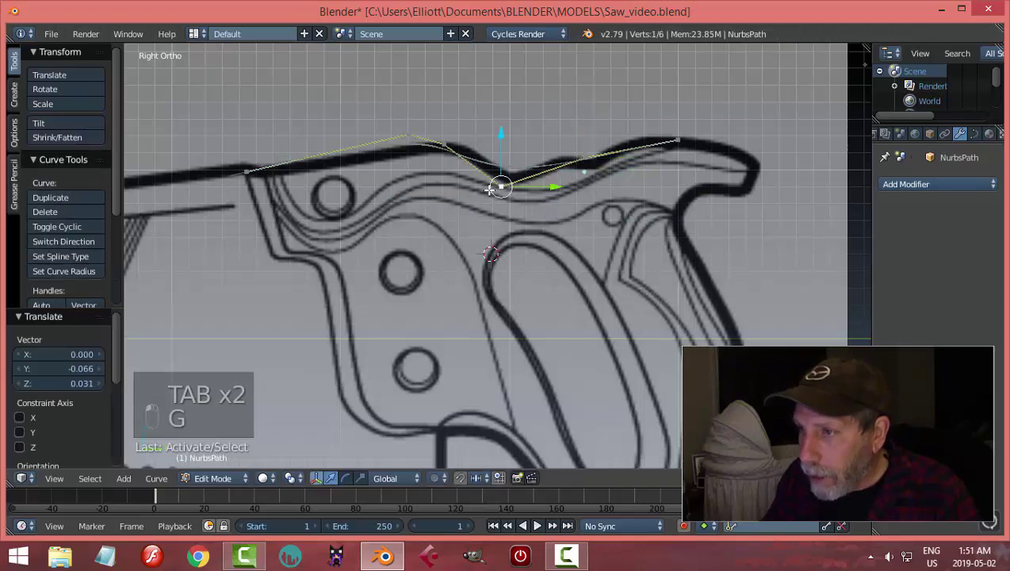
pyautogui.press('g')
pyautogui.click(489, 198)
pyautogui.rightClick(442, 139)
pyautogui.press('g')
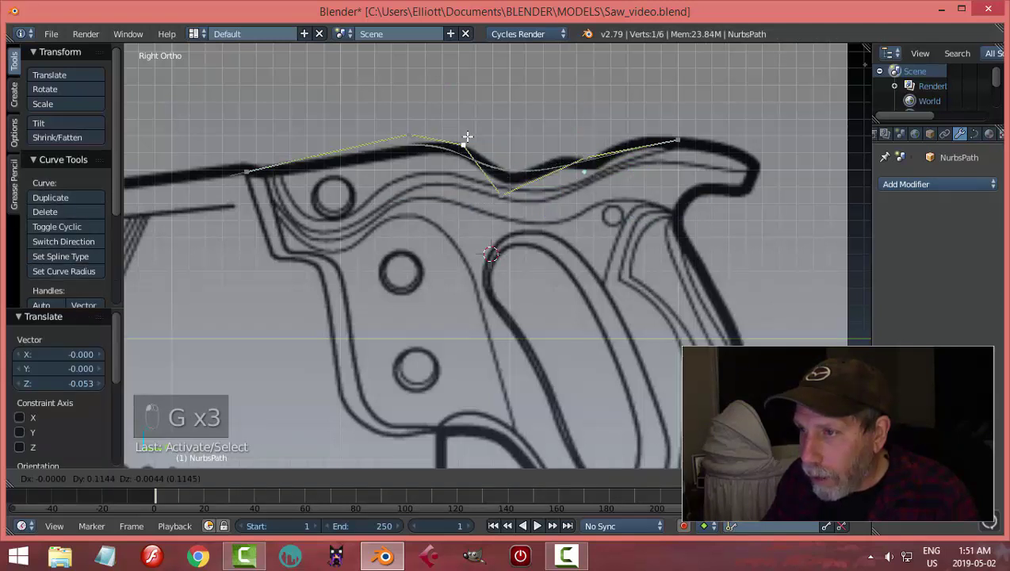
pyautogui.click(474, 135)
# - Extrude two more points from the curve's end, one at the horn's tip and one just below it
pyautogui.rightClick(678, 141)
pyautogui.press('e')
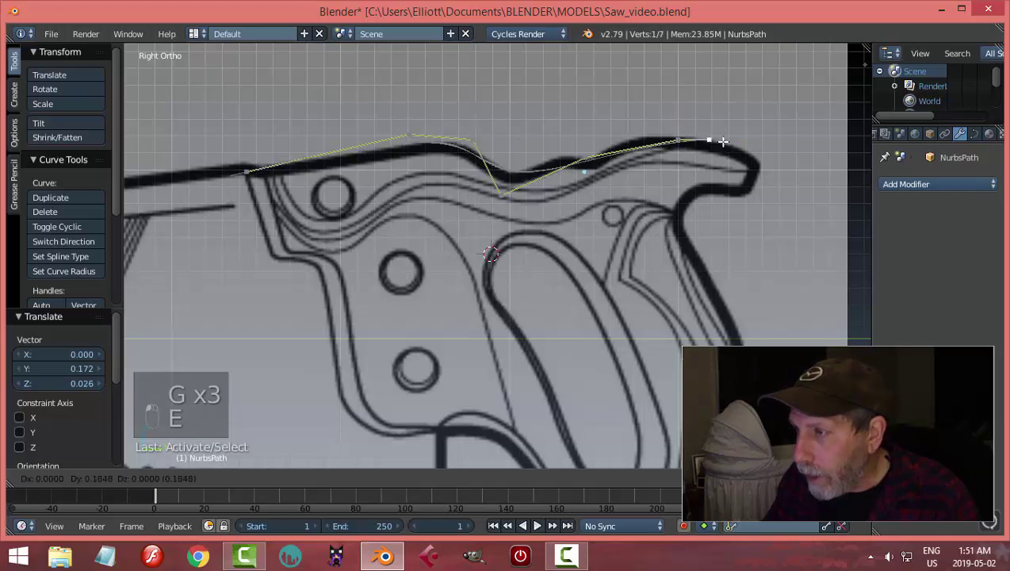
pyautogui.click(755, 157)
pyautogui.press('e')
pyautogui.click(757, 194)
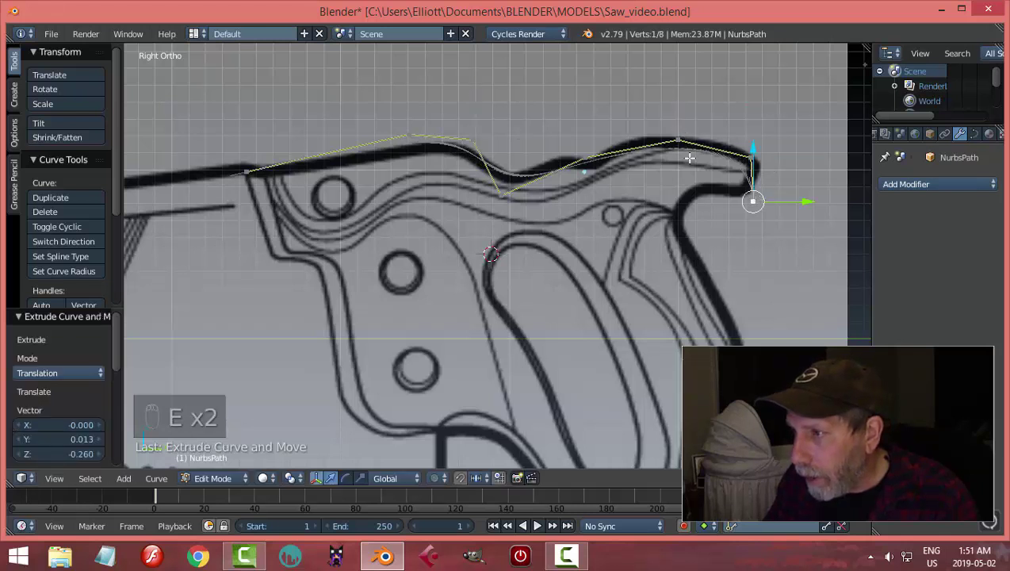
# - Raise the horn crest's control point about 0.07 and shift the point before it about 0.09 in Y toward the horn
pyautogui.rightClick(678, 141)
pyautogui.press('g')
pyautogui.click(625, 141)
pyautogui.rightClick(585, 149)
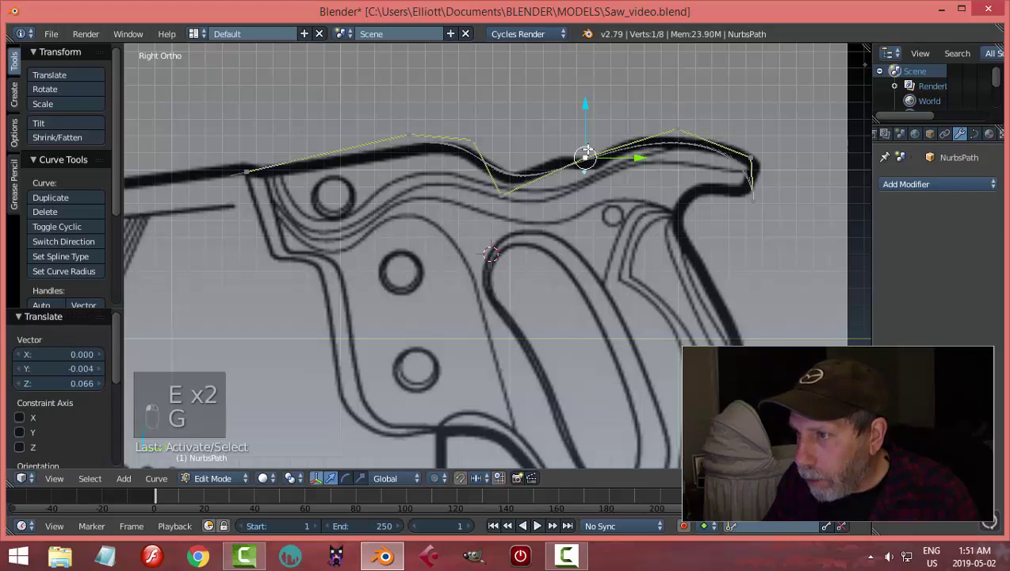
pyautogui.press('g')
pyautogui.click(602, 153)
# - Shift the dip's control point back toward the blade and the curve's second point about 0.14 in Y toward the hump
pyautogui.rightClick(497, 189)
pyautogui.press('g')
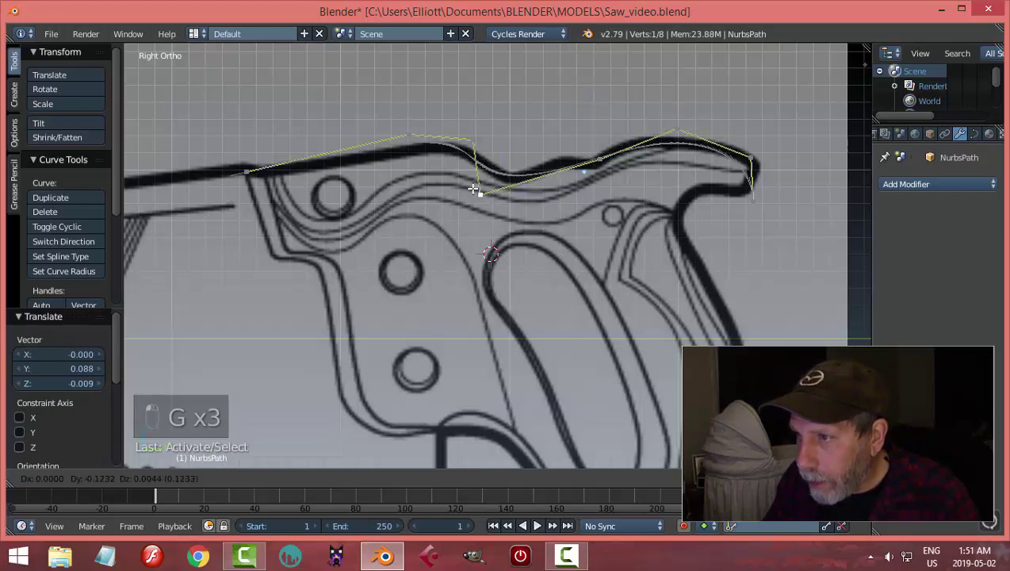
pyautogui.click(478, 193)
pyautogui.rightClick(409, 135)
pyautogui.press('g')
pyautogui.click(436, 132)
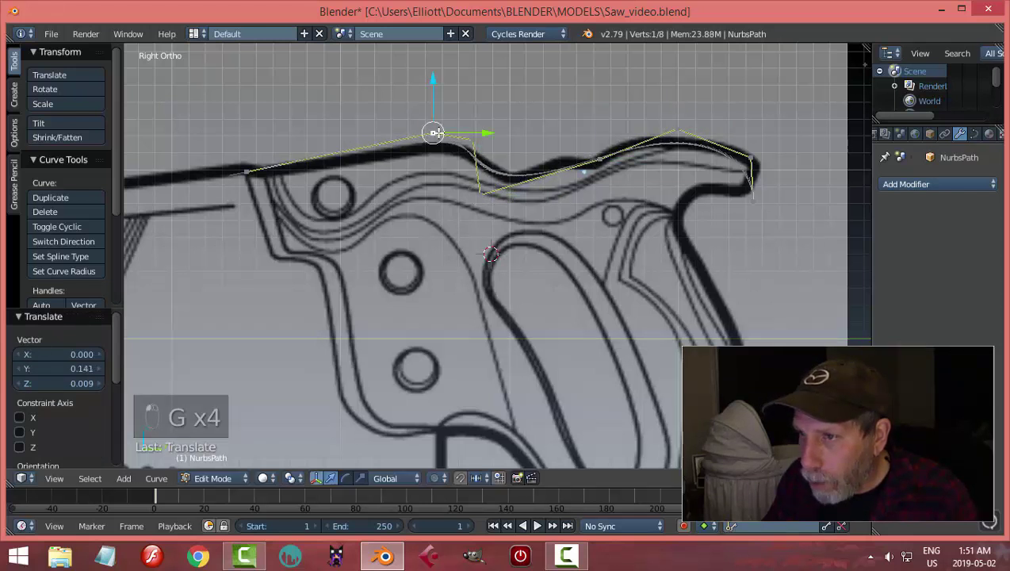
# - Move the horn tip's control point outward and extrude two points along the horn's underside and down into the neck behind the grip
pyautogui.keyDown('shift'); pyautogui.moveTo(720, 192); pyautogui.dragTo(681, 167, button='middle'); pyautogui.keyUp('shift')
pyautogui.rightClick(727, 128)
pyautogui.press('g')
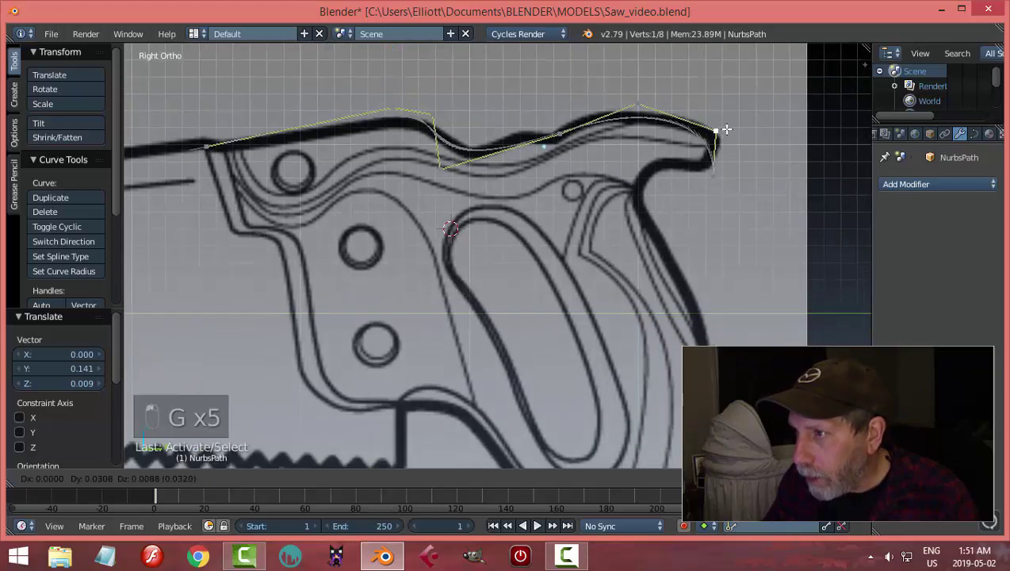
pyautogui.rightClick(713, 174)
pyautogui.press('e')
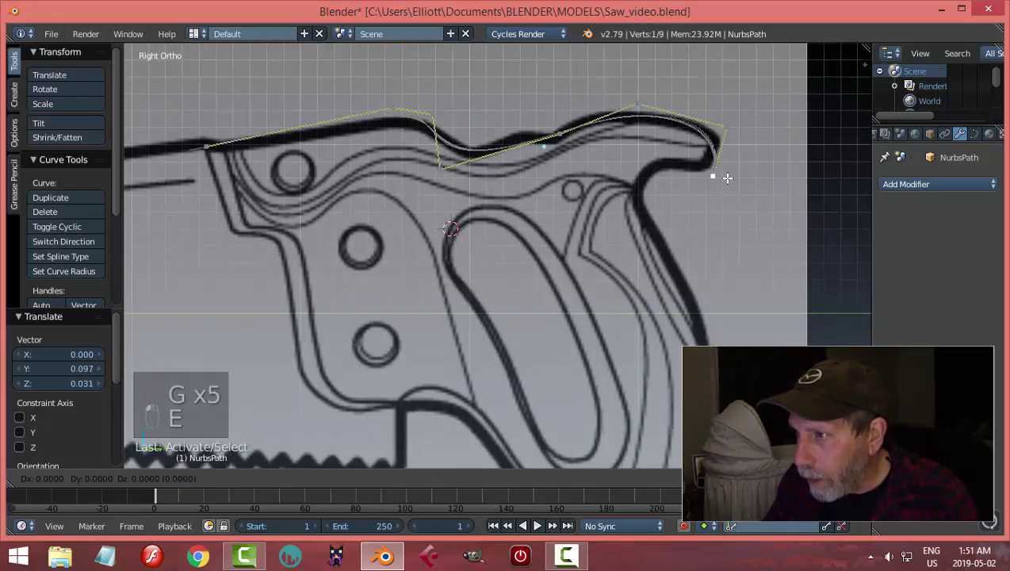
pyautogui.click(663, 173)
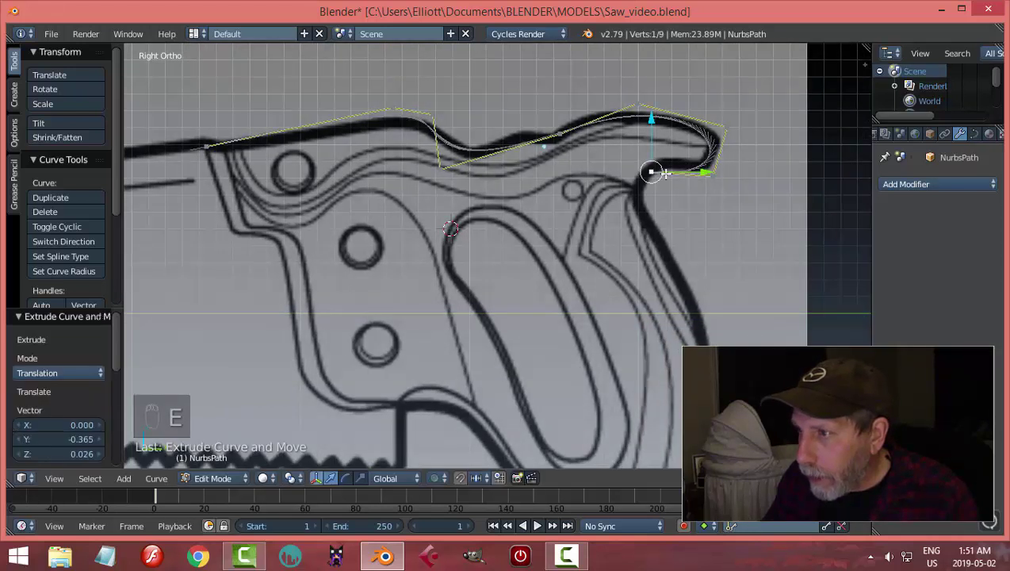
pyautogui.press('e')
pyautogui.click(660, 222)
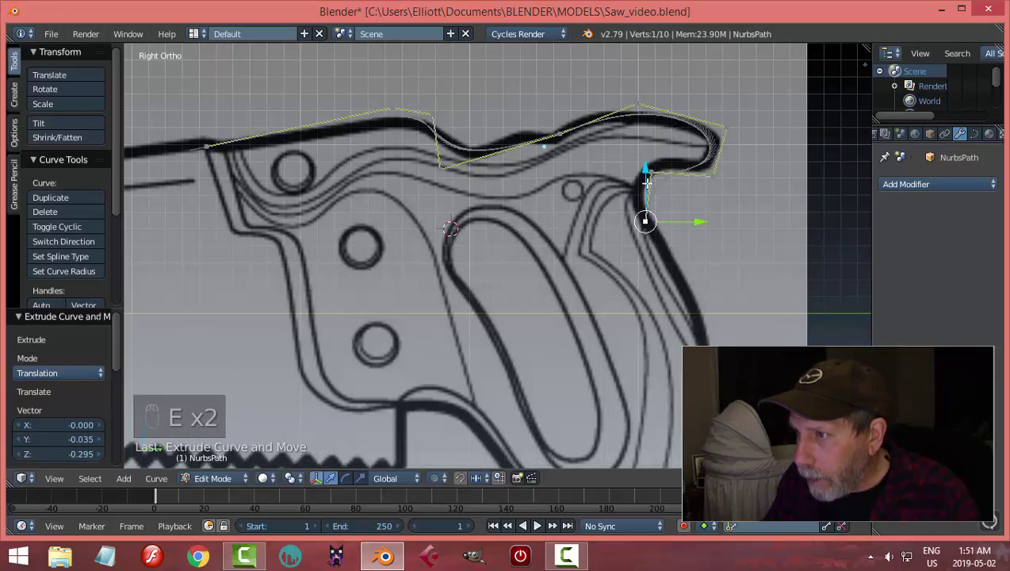
# - Subdivide the segment between the two control points at the horn's tip and nudge the upper point to fit the outline
pyautogui.rightClick(713, 174)
pyautogui.keyDown('shift'); pyautogui.rightClick(743, 125); pyautogui.keyUp('shift')
pyautogui.press('w')
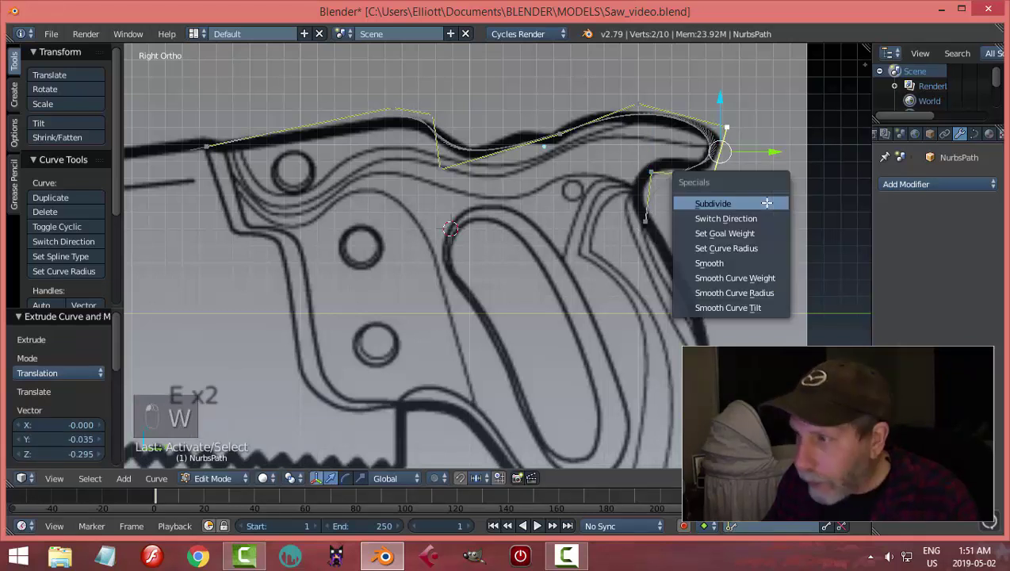
pyautogui.click(750, 200)
pyautogui.press('a')
pyautogui.rightClick(733, 123)
pyautogui.press('g')
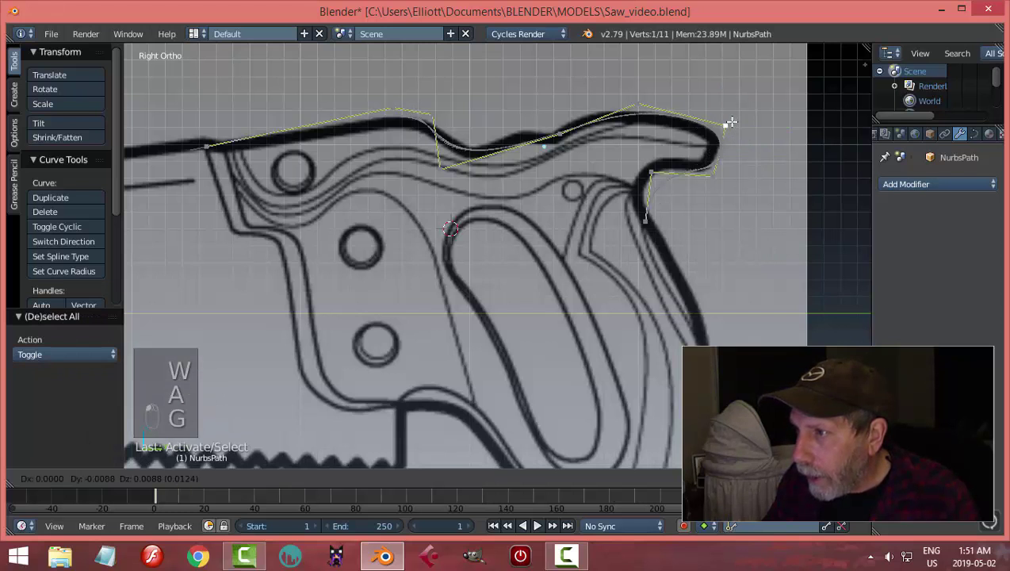
pyautogui.click(727, 125)
# - Move the horn crest's control point about 0.09 toward the blade and pull the point in the notch under the horn inward
pyautogui.press('g')
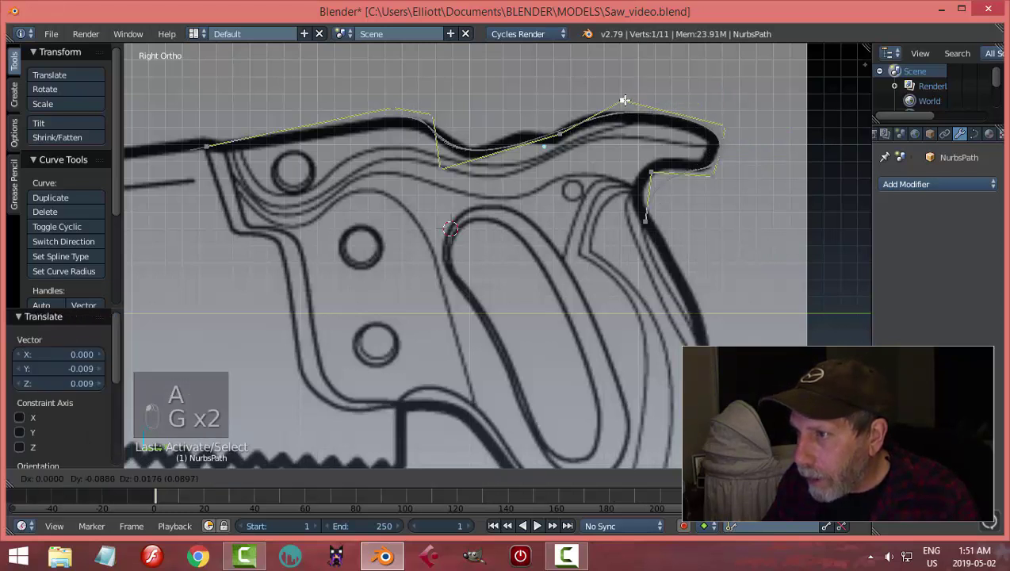
pyautogui.click(623, 100)
pyautogui.rightClick(655, 172)
pyautogui.press('g')
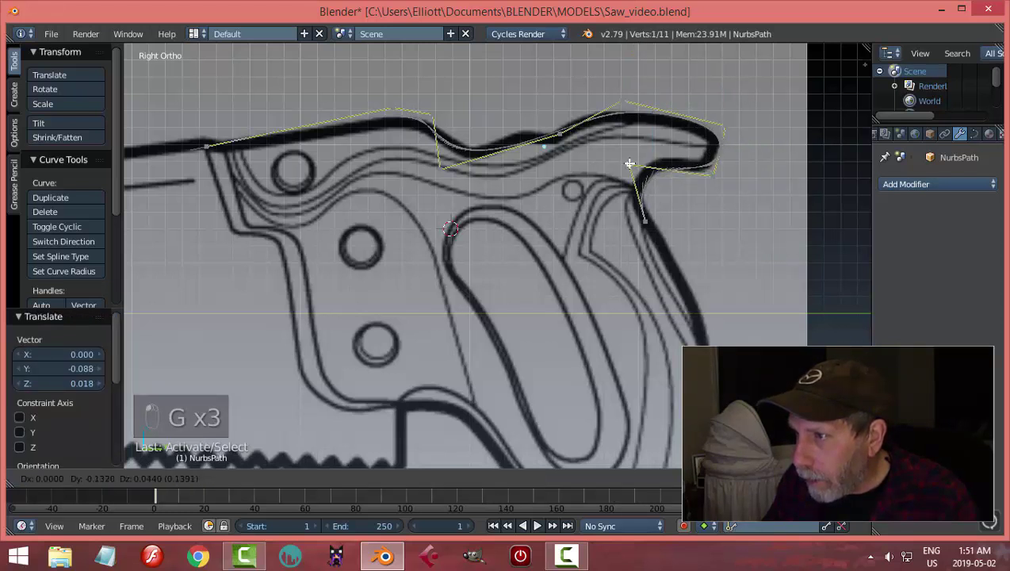
pyautogui.click(631, 165)
# - Extrude a new point from the curve's end down the rear edge of the grip, about 0.19 in Y and -0.33 in Z
pyautogui.rightClick(653, 223)
pyautogui.press('e')
pyautogui.click(678, 276)
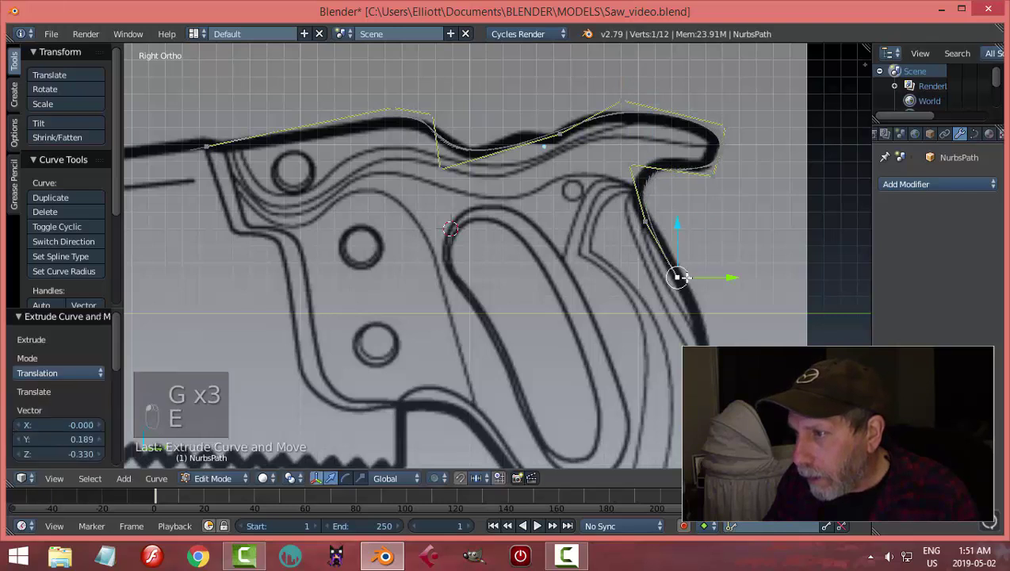
# - Extrude another point down the grip's rear edge and shift the control point above it about 0.02 in Y and -0.01 in Z
pyautogui.press('e')
pyautogui.click(680, 280)
pyautogui.press('g')
pyautogui.click(681, 276)
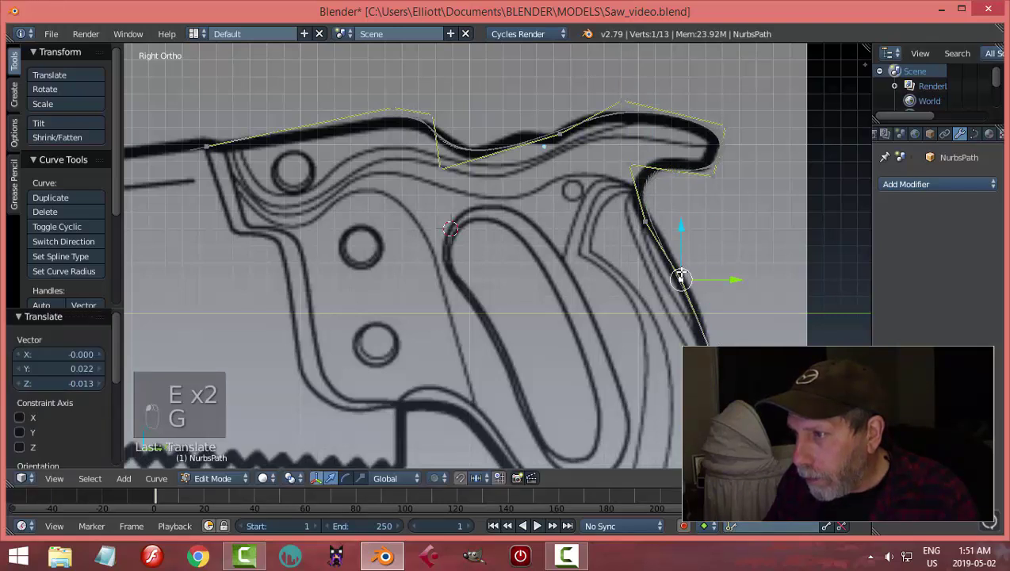
pyautogui.press('Tab')
pyautogui.scroll(-5, 753, 267)
pyautogui.scroll(4, 462, 146)
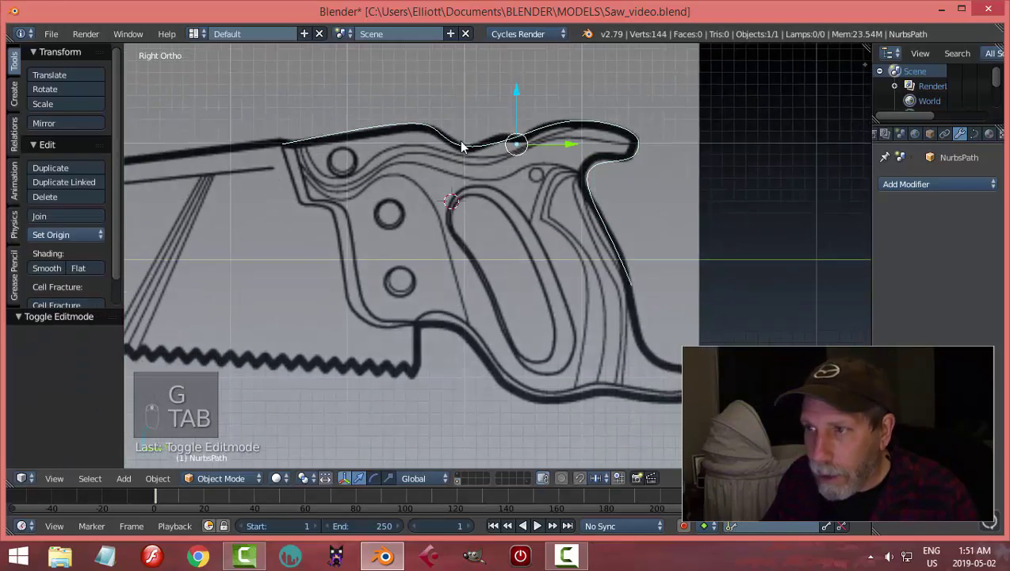
pyautogui.press('Tab')
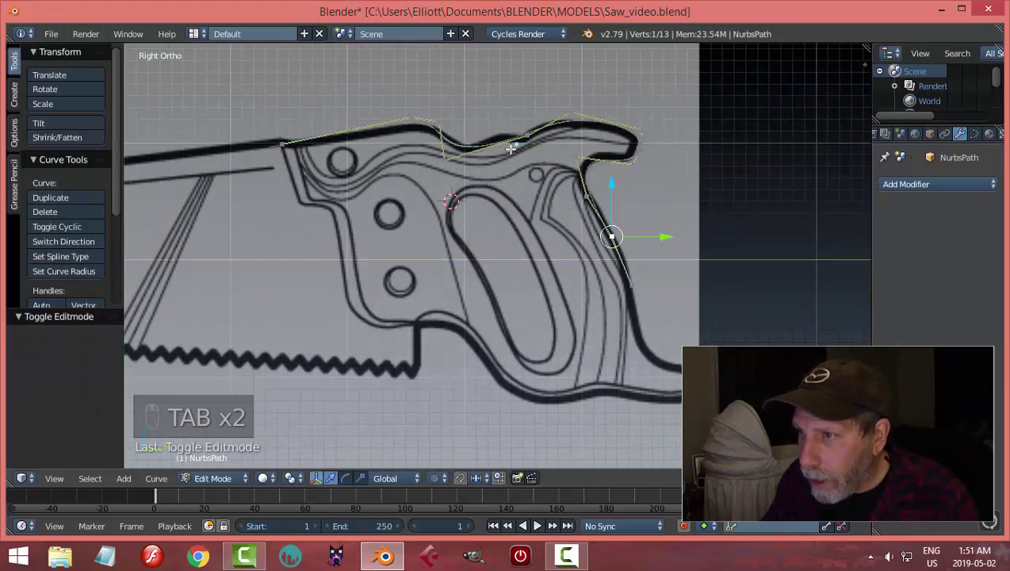
# - Move the control point in the dip of the handle's top edge about -0.03 in Y and -0.01 in Z
pyautogui.rightClick(526, 137)
pyautogui.press('g')
pyautogui.click(526, 136)
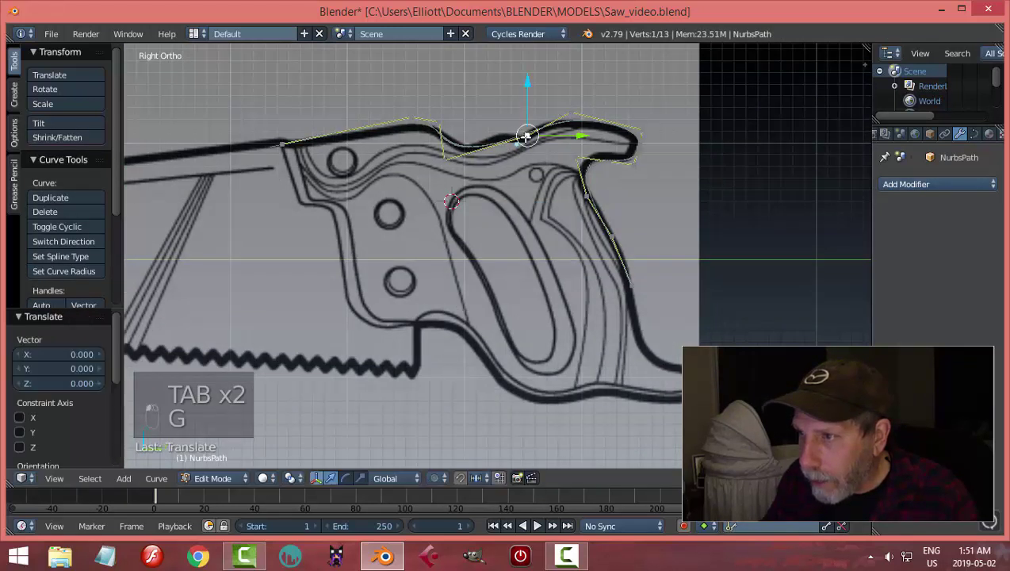
pyautogui.rightClick(462, 159)
pyautogui.press('g')
pyautogui.click(457, 163)
# - Subdivide the segment between the dip and the horn's base and move the new point up onto the outline
pyautogui.keyDown('shift'); pyautogui.rightClick(529, 131); pyautogui.keyUp('shift')
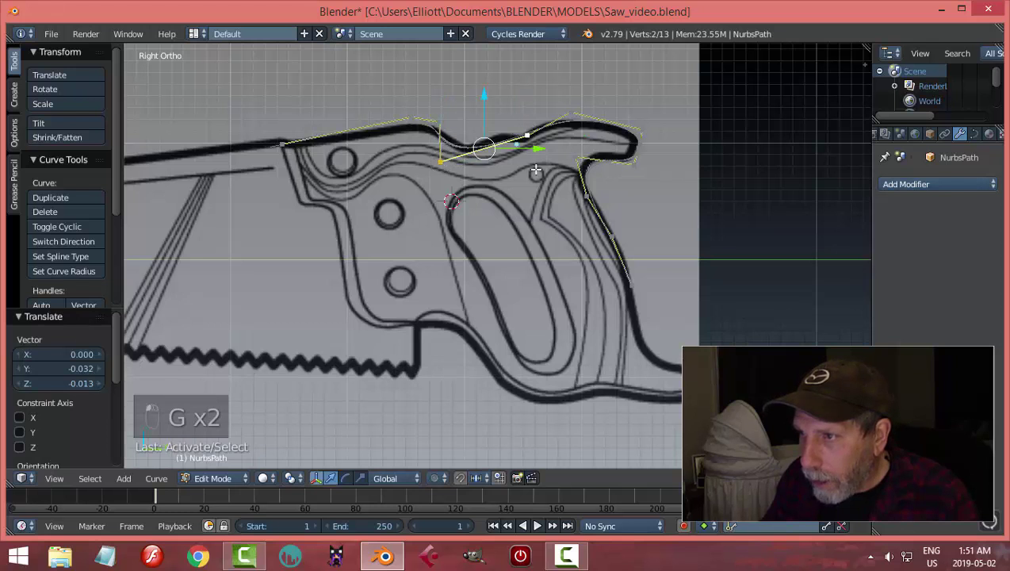
pyautogui.press('w')
pyautogui.click(522, 166)
pyautogui.press('a')
pyautogui.rightClick(483, 147)
pyautogui.press('g')
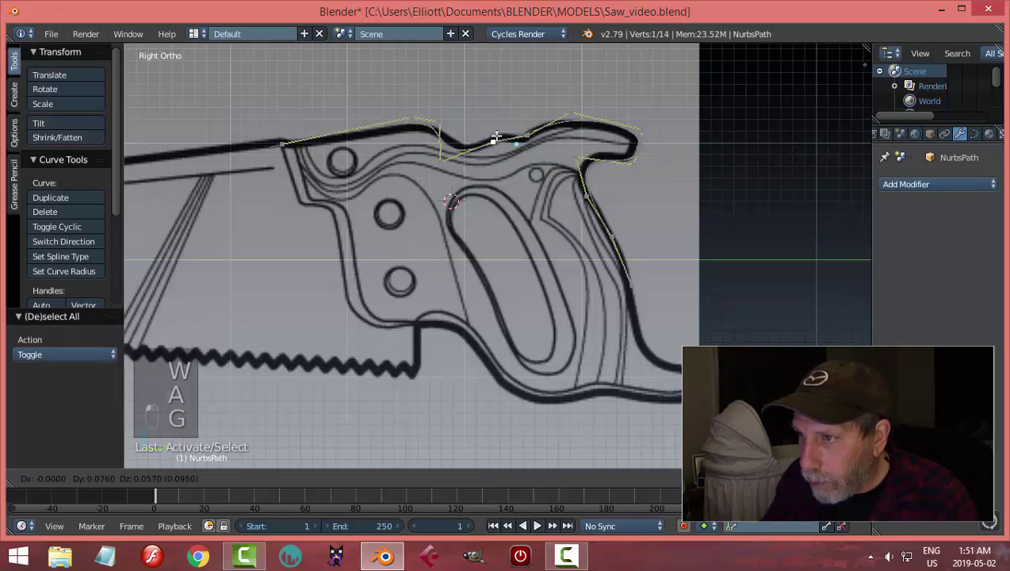
pyautogui.click(496, 138)
# - Lower the horn base's control point about 0.03, nudge the dip point to fit, and check the curve in Object Mode
pyautogui.rightClick(526, 133)
pyautogui.press('g')
pyautogui.click(527, 138)
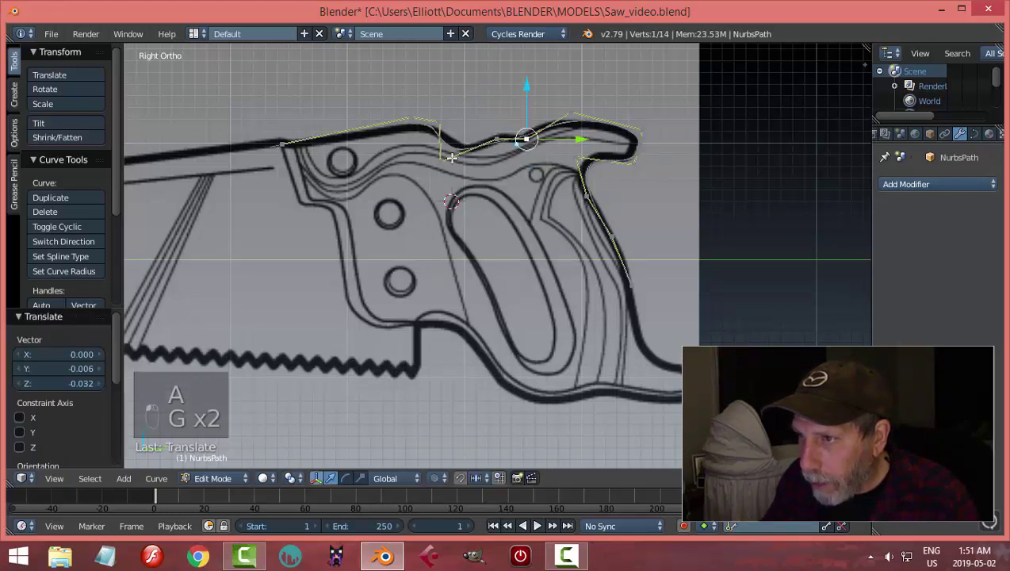
pyautogui.rightClick(448, 158)
pyautogui.press('g')
pyautogui.click(457, 157)
pyautogui.press('Tab')
pyautogui.click(448, 180)
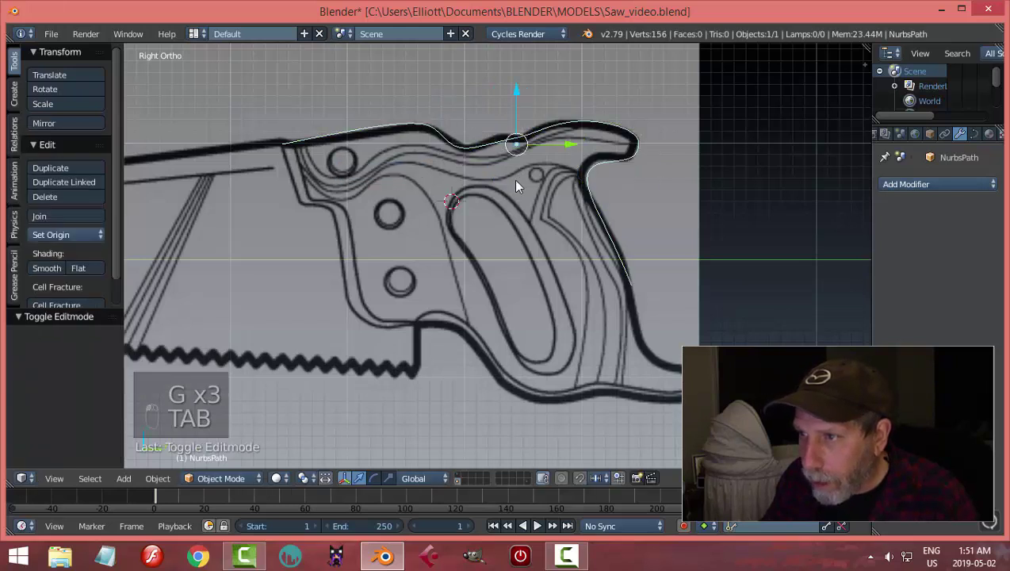
pyautogui.press('Tab')
pyautogui.click(611, 173)
pyautogui.scroll(2, 539, 175)
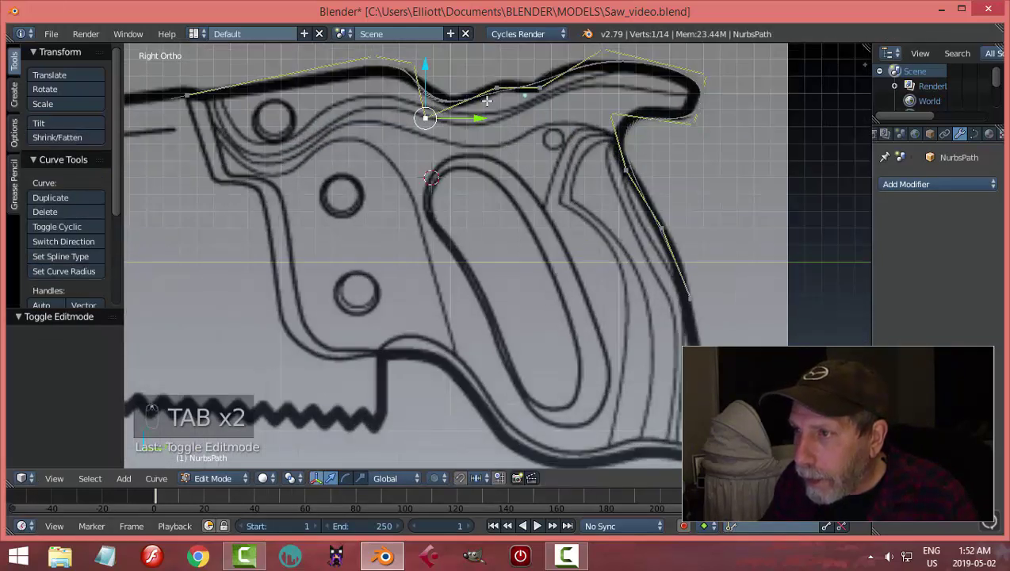
# - Raise the subdivided point about 0.075 and move the dip point about 0.10 in Y and -0.02 in Z
pyautogui.rightClick(493, 82)
pyautogui.press('g')
pyautogui.click(496, 72)
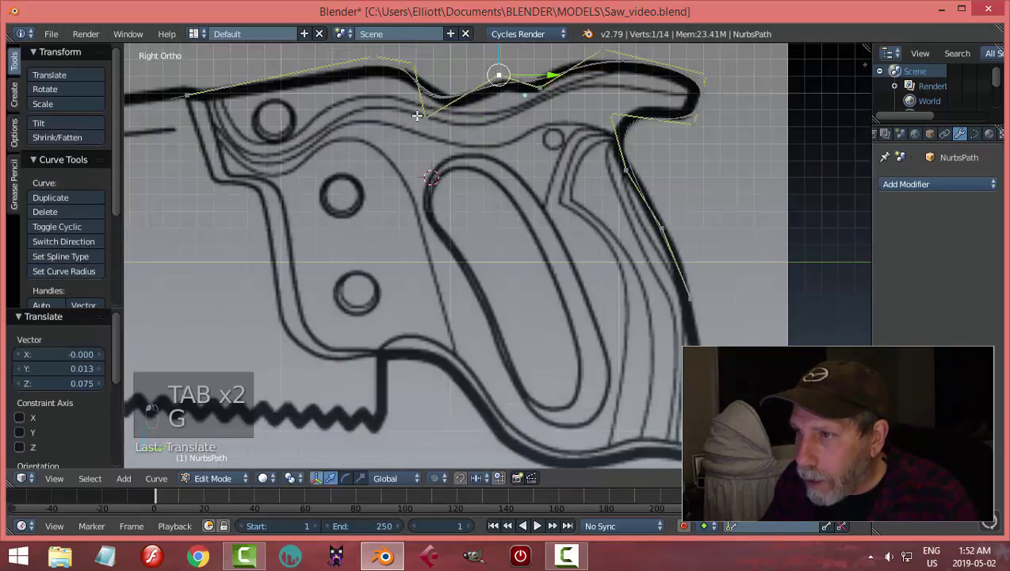
pyautogui.press('g')
pyautogui.click(439, 120)
# - Shift the horn base's control point about 0.08 and the horn crest's point about 0.09 toward the blade
pyautogui.rightClick(540, 89)
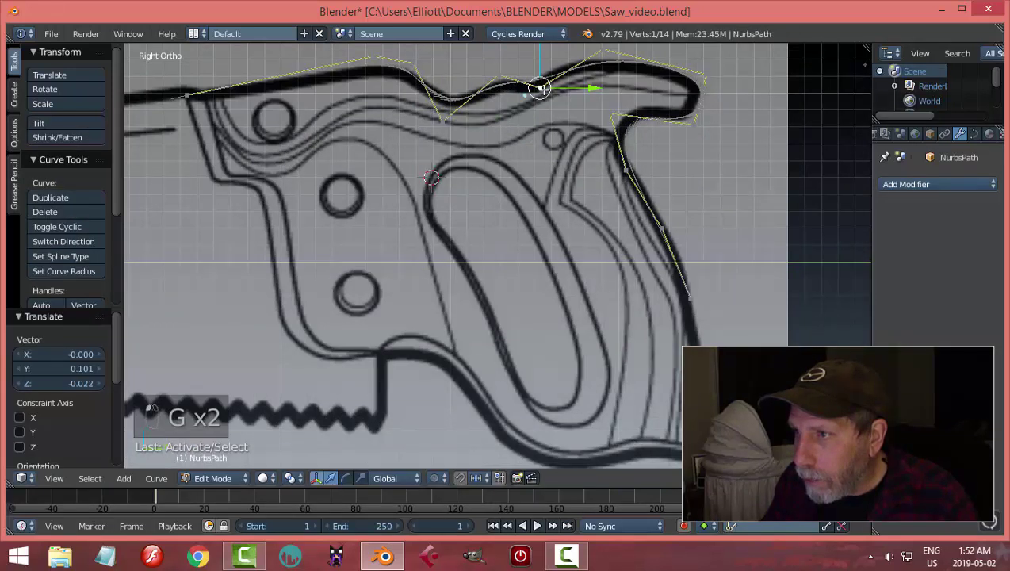
pyautogui.press('g')
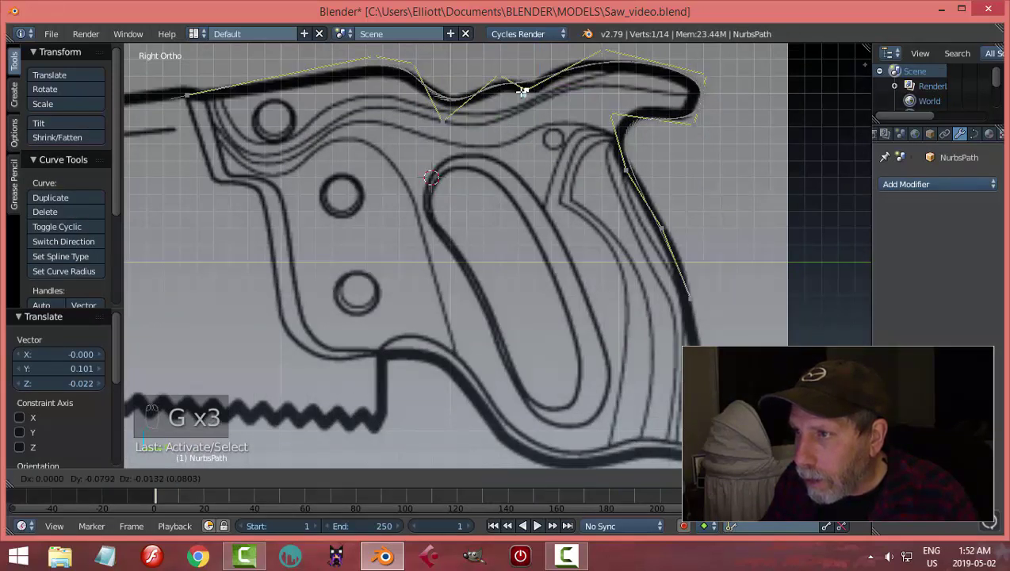
pyautogui.click(524, 90)
pyautogui.press('g')
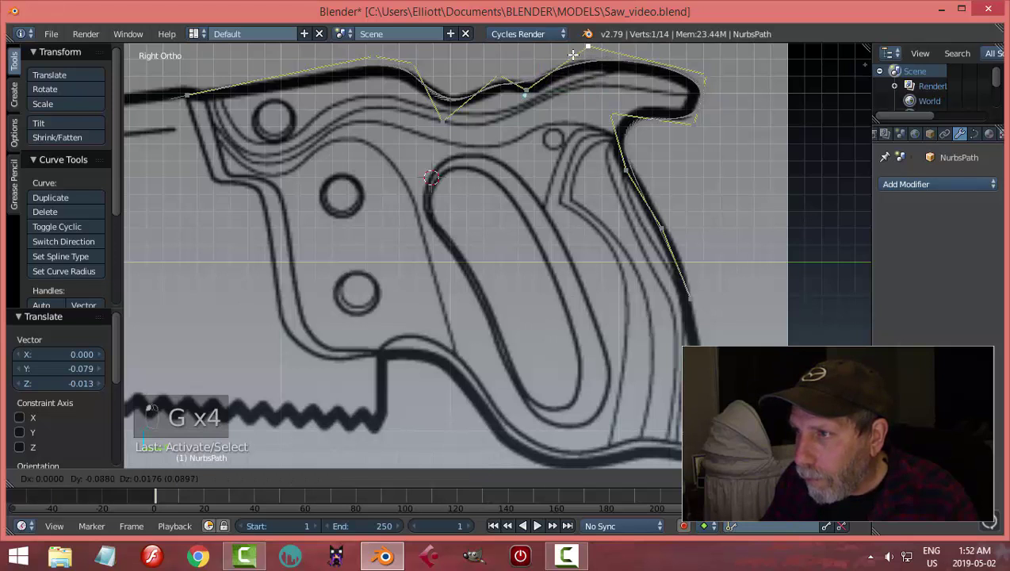
pyautogui.click(526, 90)
# - Lower the horn base's control point about 0.03, raise the subdivided point before it 0.044, and check the curve in Object Mode
pyautogui.press('g')
pyautogui.click(526, 94)
pyautogui.press('g')
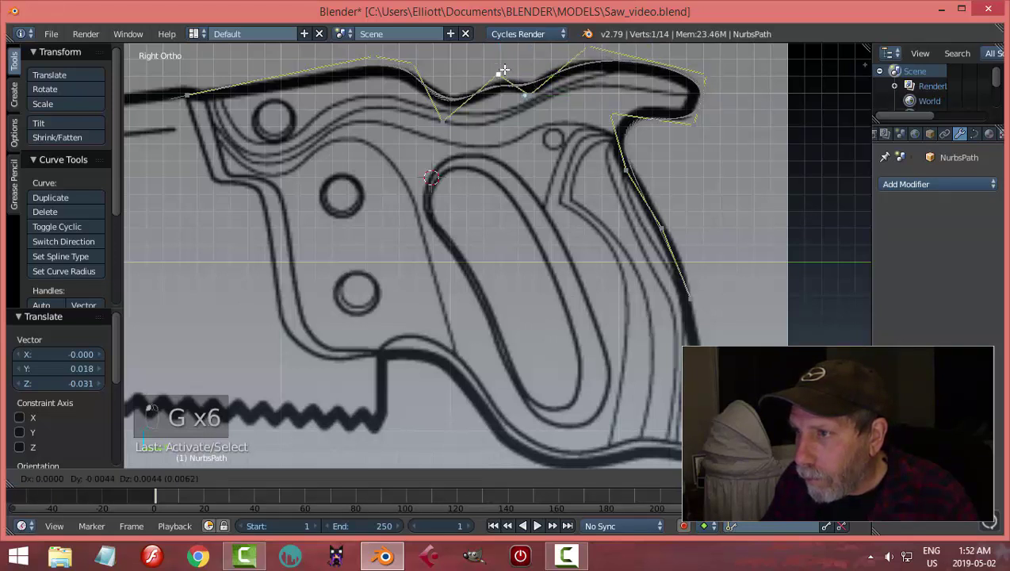
pyautogui.click(523, 93)
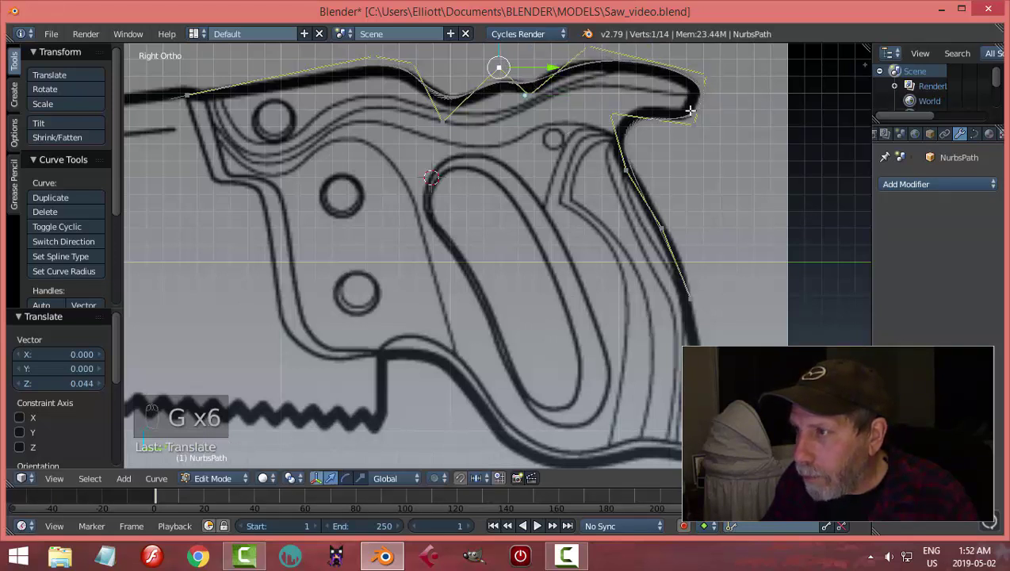
pyautogui.press('Tab')
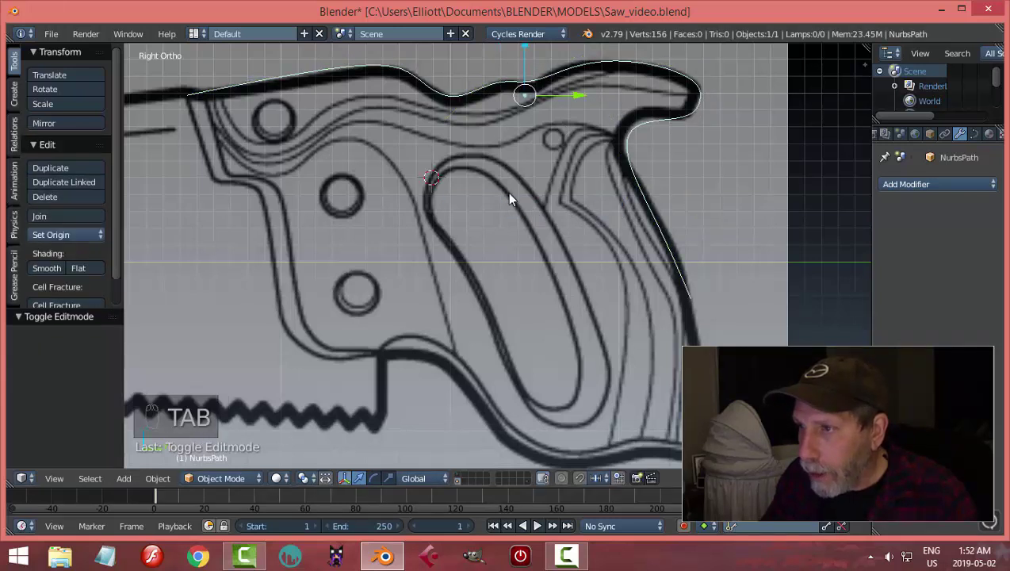
pyautogui.press('Tab')
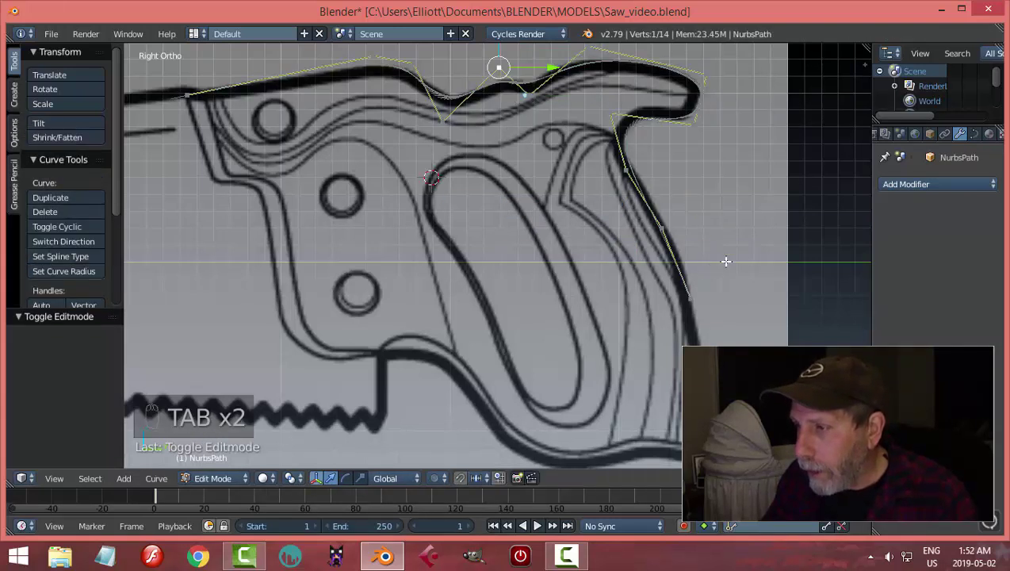
# - Extrude a point from the curve's end down to the grip's lower rear bend and hide the control point midway down the rear edge
pyautogui.rightClick(688, 302)
pyautogui.keyDown('shift'); pyautogui.moveTo(714, 327); pyautogui.dragTo(683, 237, button='middle'); pyautogui.keyUp('shift')
pyautogui.press('e')
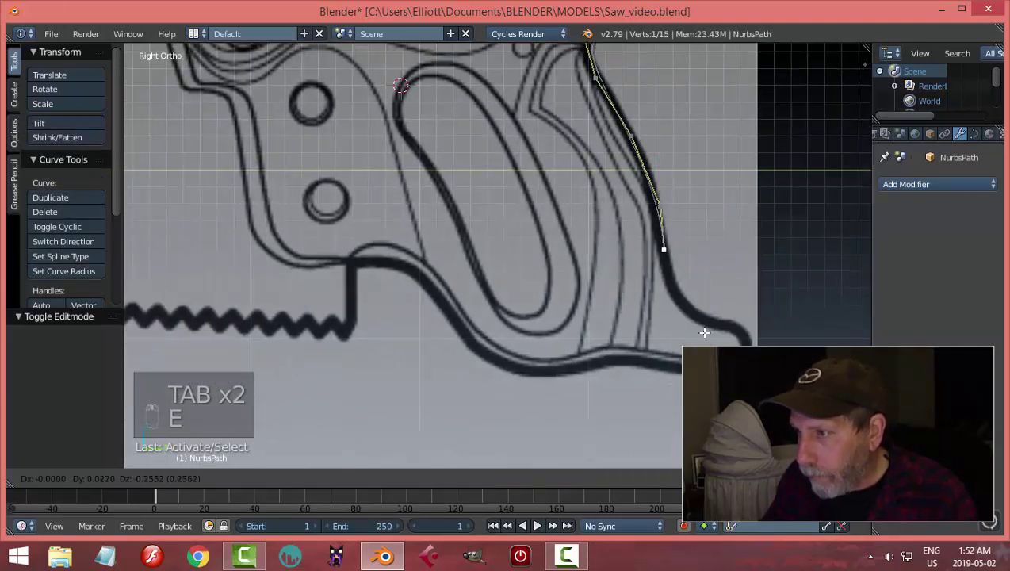
pyautogui.click(714, 374)
pyautogui.press('h')
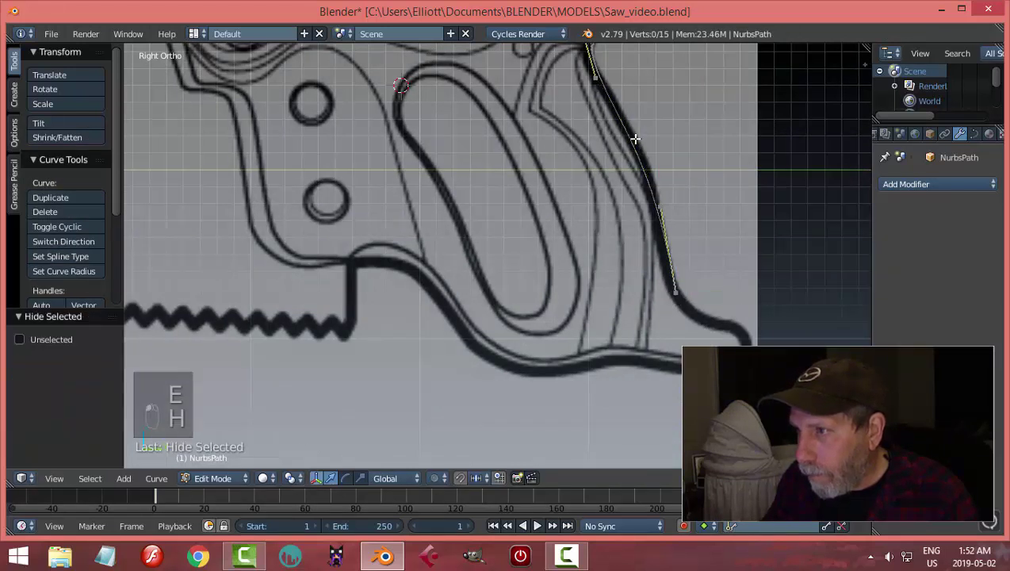
pyautogui.press('Escape')
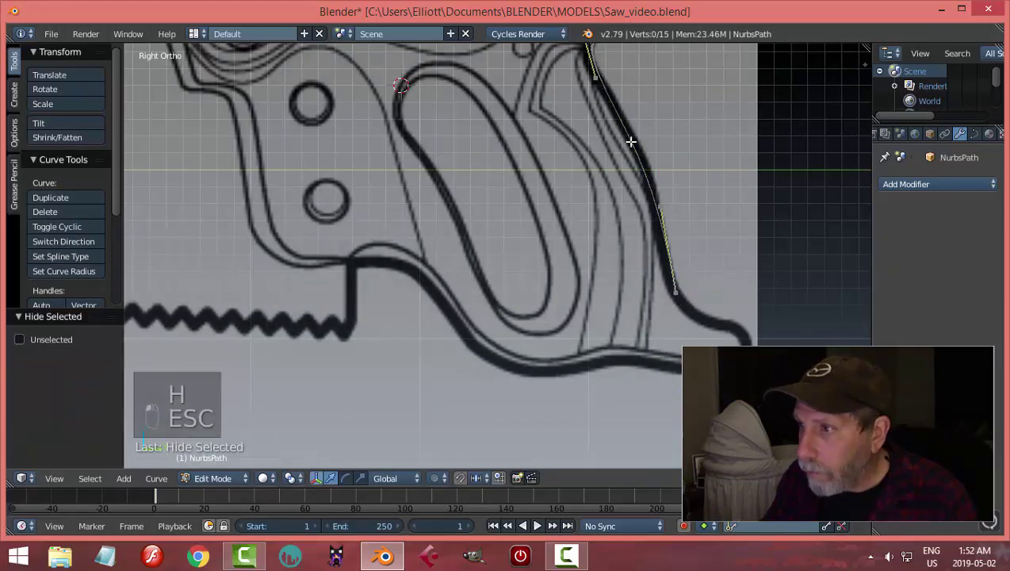
# - Move the control point above the curve's end up the rear edge, about -0.04 in Y and 0.25 in Z
pyautogui.rightClick(670, 208)
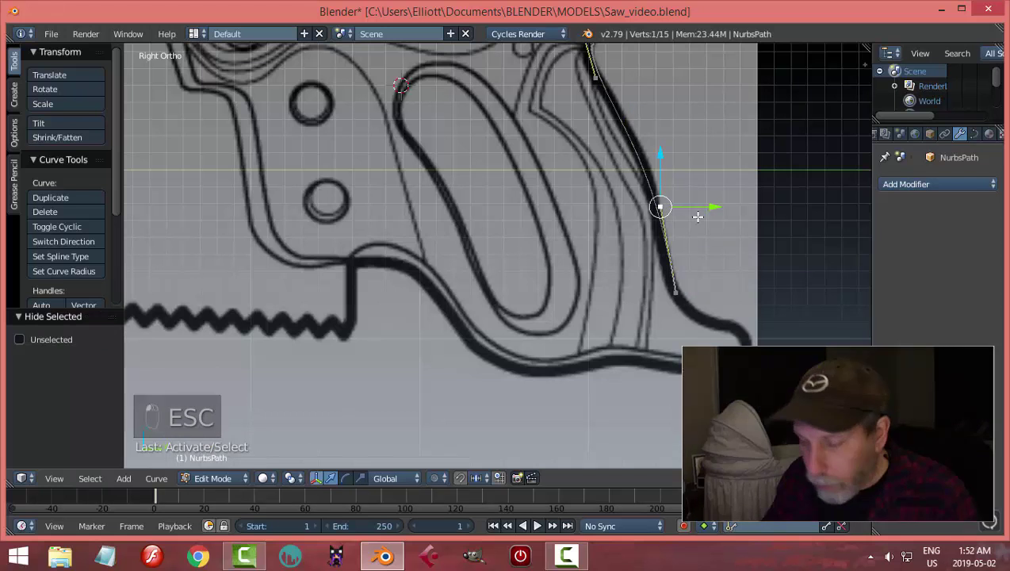
pyautogui.press('g')
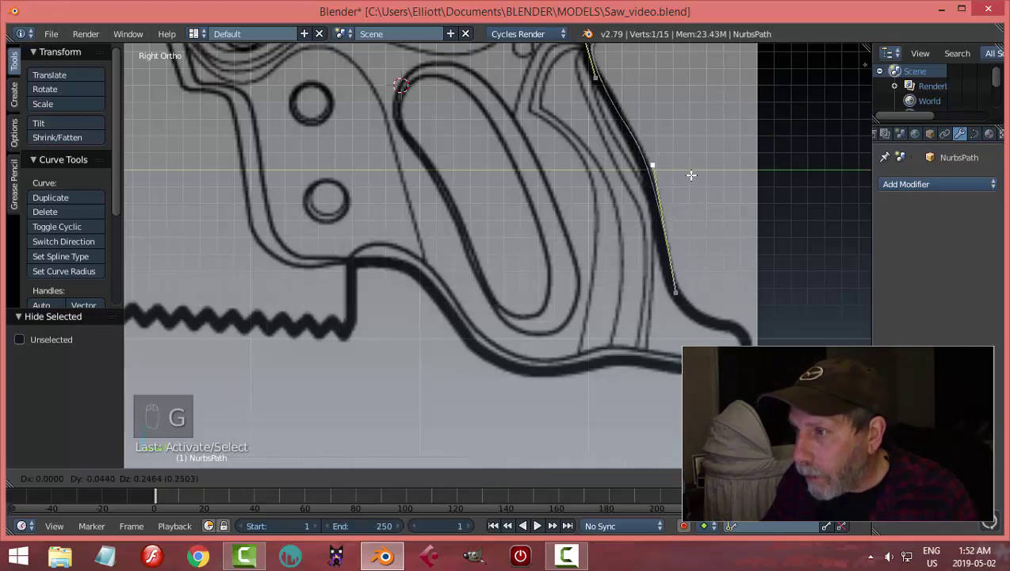
pyautogui.click(690, 174)
# - Extrude the curve's end out to the top of the handle's heel and move the bend point -0.07 in Y and -0.09 in Z
pyautogui.rightClick(676, 292)
pyautogui.press('e')
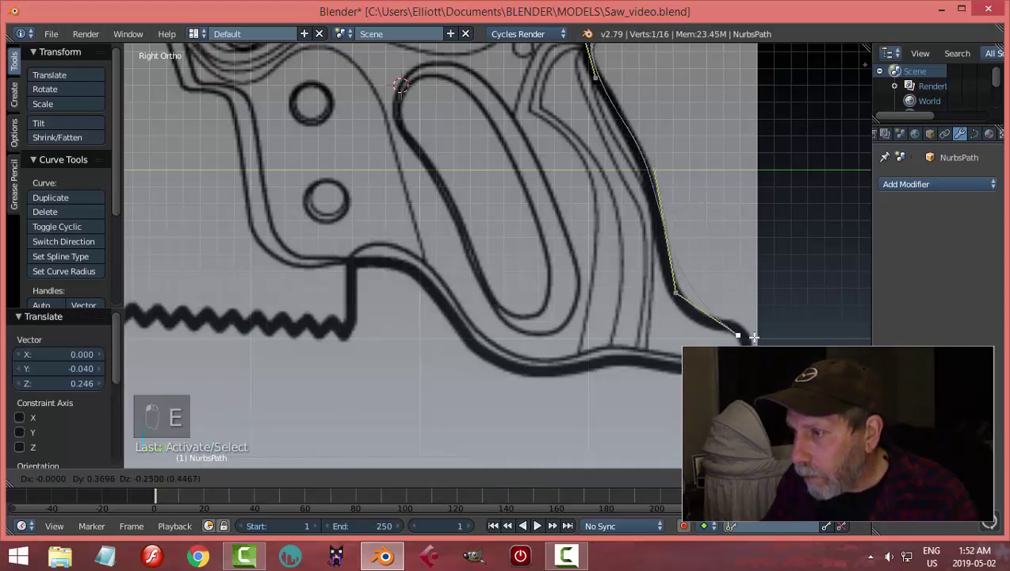
pyautogui.click(751, 336)
pyautogui.press('g')
pyautogui.click(659, 306)
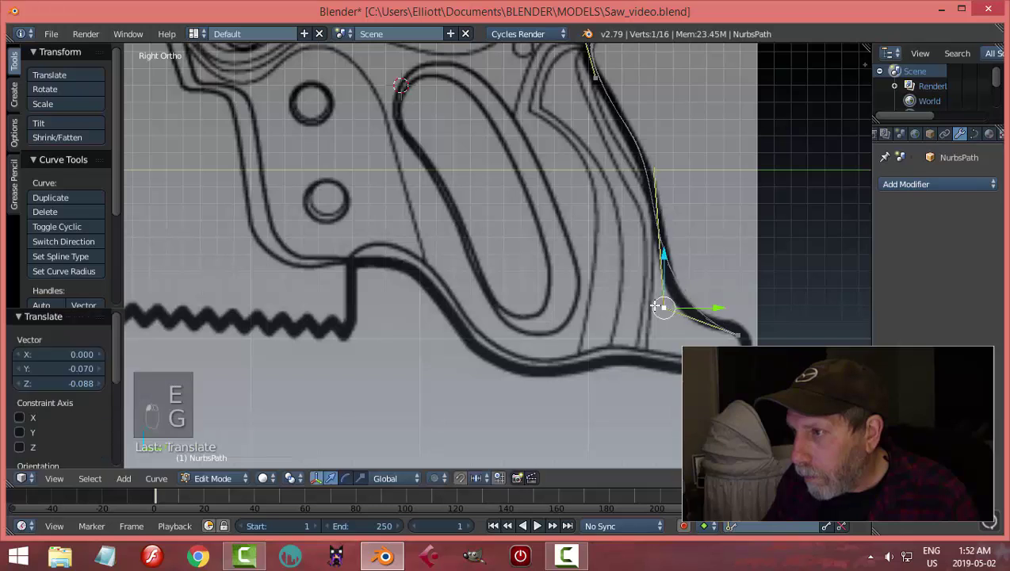
# - Shift the mid-grip rear point about 0.02 in Y and 0.035 in Z, and the neck point about 0.03 in Y
pyautogui.rightClick(654, 168)
pyautogui.press('g')
pyautogui.click(657, 158)
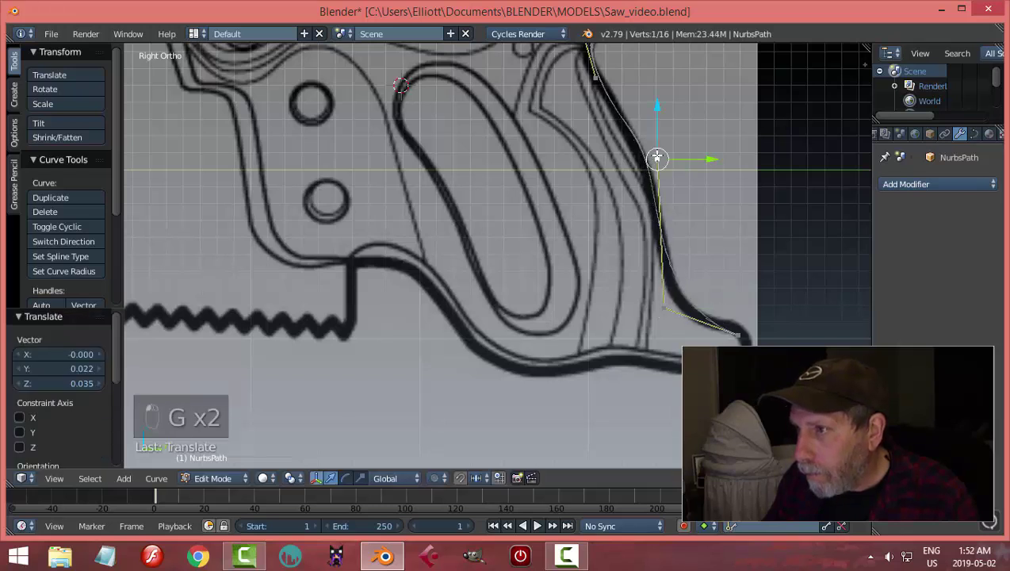
pyautogui.rightClick(598, 76)
pyautogui.press('g')
pyautogui.click(606, 77)
pyautogui.scroll(-2, 679, 229)
pyautogui.keyDown('shift'); pyautogui.moveTo(681, 235); pyautogui.dragTo(660, 178, button='middle'); pyautogui.keyUp('shift')
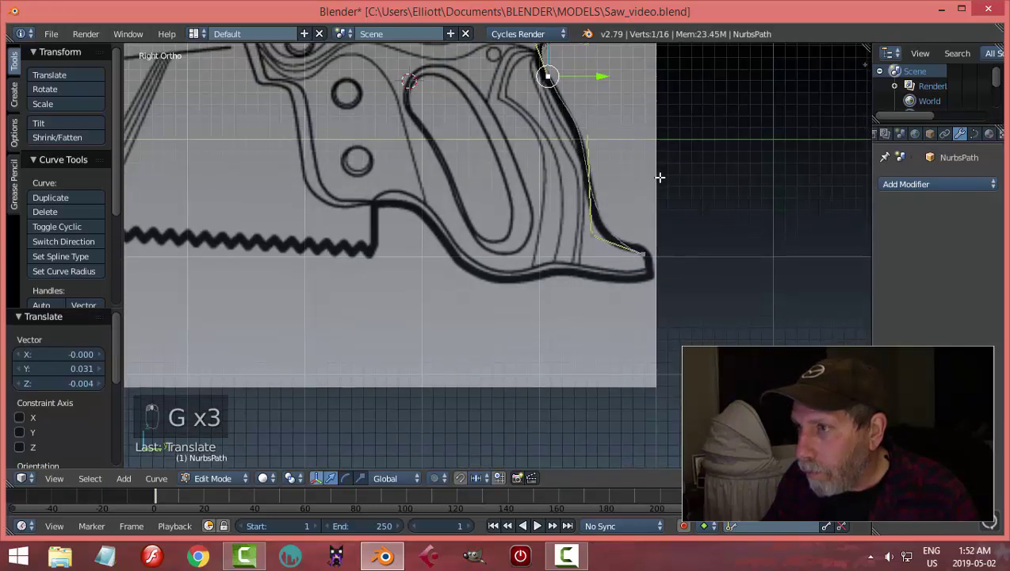
# - Extrude three points from the curve's end around the heel's tip and forward along the handle's underside
pyautogui.rightClick(639, 250)
pyautogui.press('e')
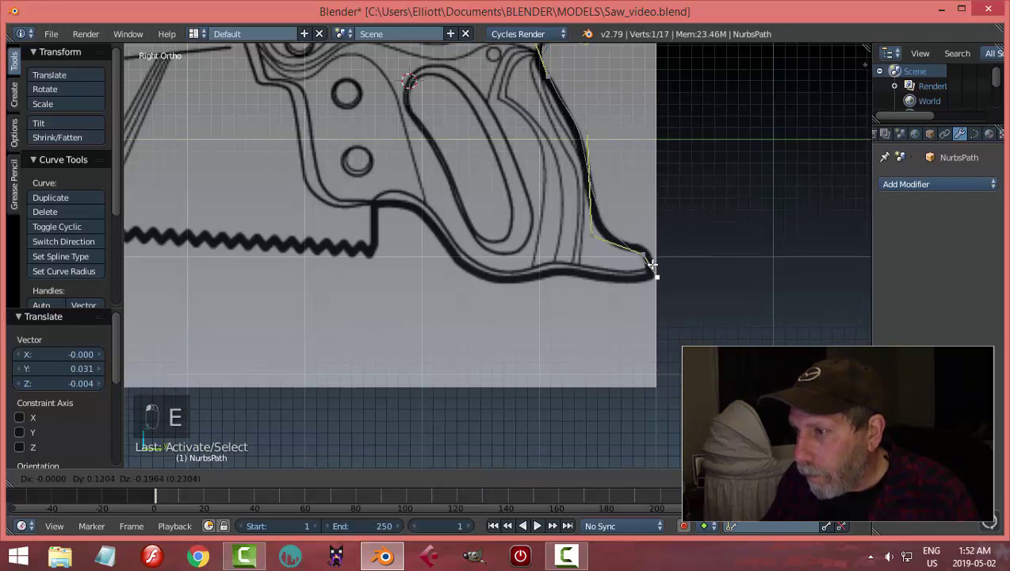
pyautogui.click(652, 266)
pyautogui.press('e')
pyautogui.click(610, 285)
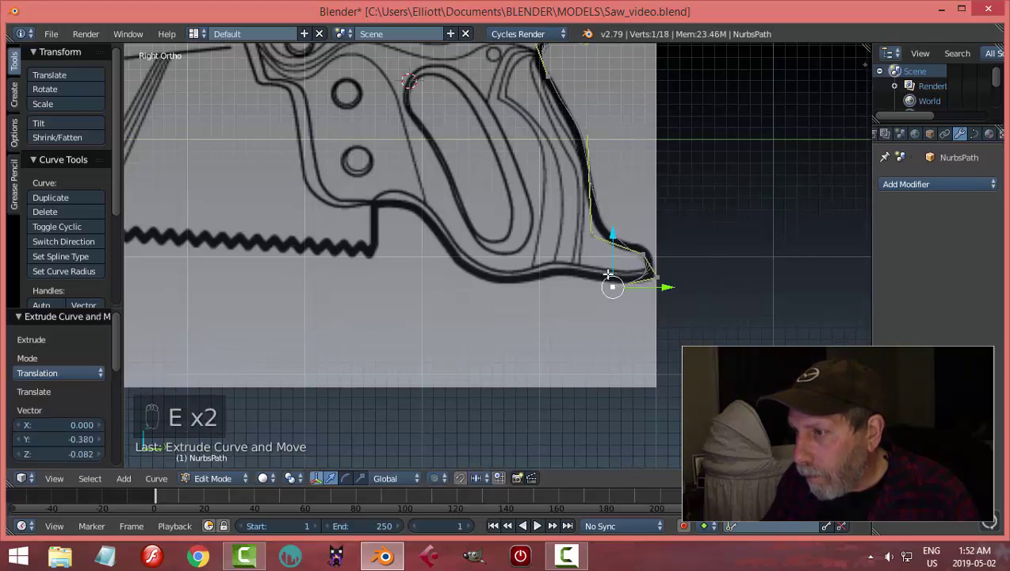
pyautogui.press('e')
pyautogui.click(571, 270)
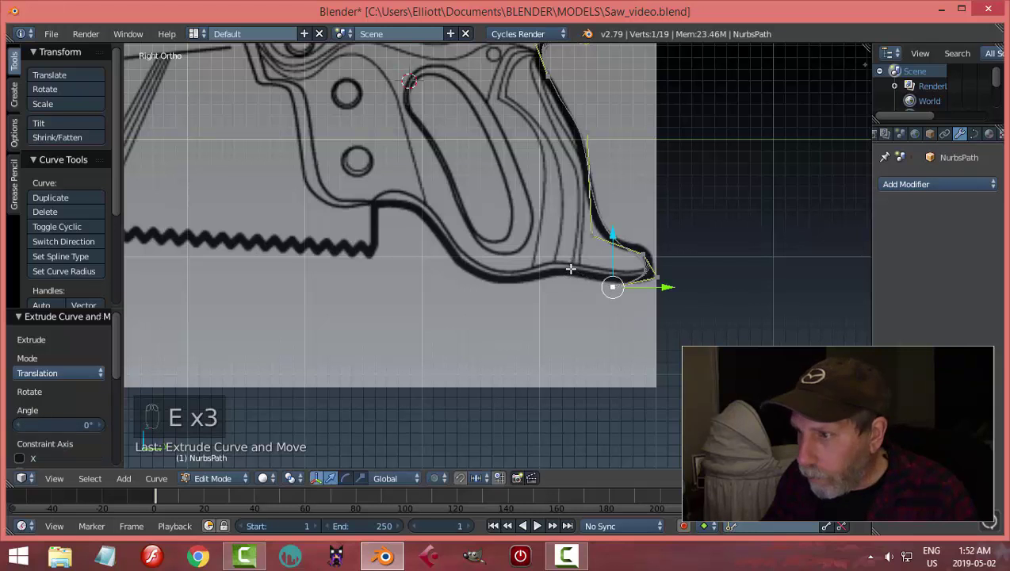
pyautogui.press('g')
pyautogui.click(528, 252)
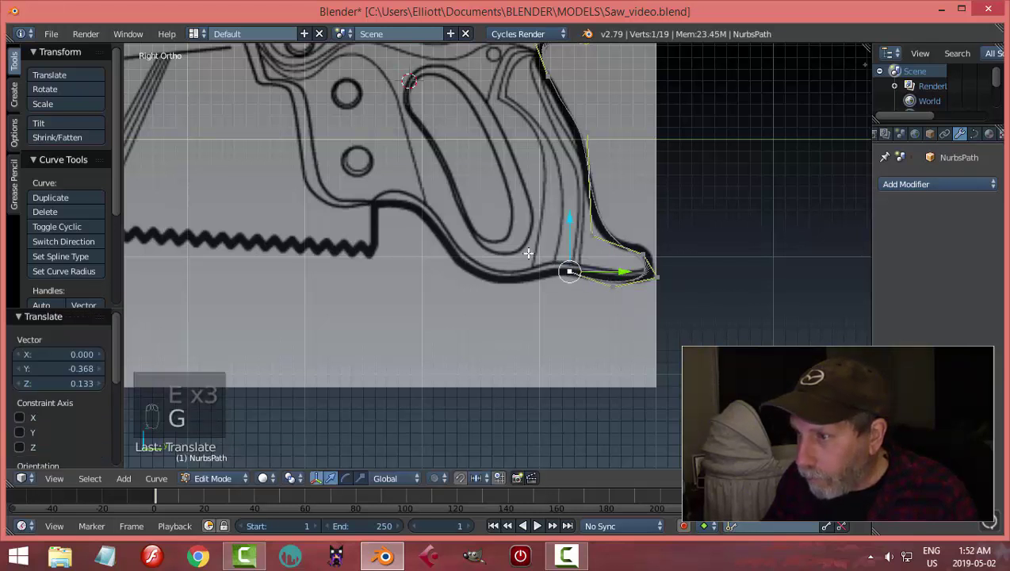
# - Move the heel's lower tip point about 0.025 outward, nudge the upper tip point outward, and check the curve in Object Mode
pyautogui.rightClick(657, 273)
pyautogui.press('g')
pyautogui.click(660, 273)
pyautogui.rightClick(649, 252)
pyautogui.press('g')
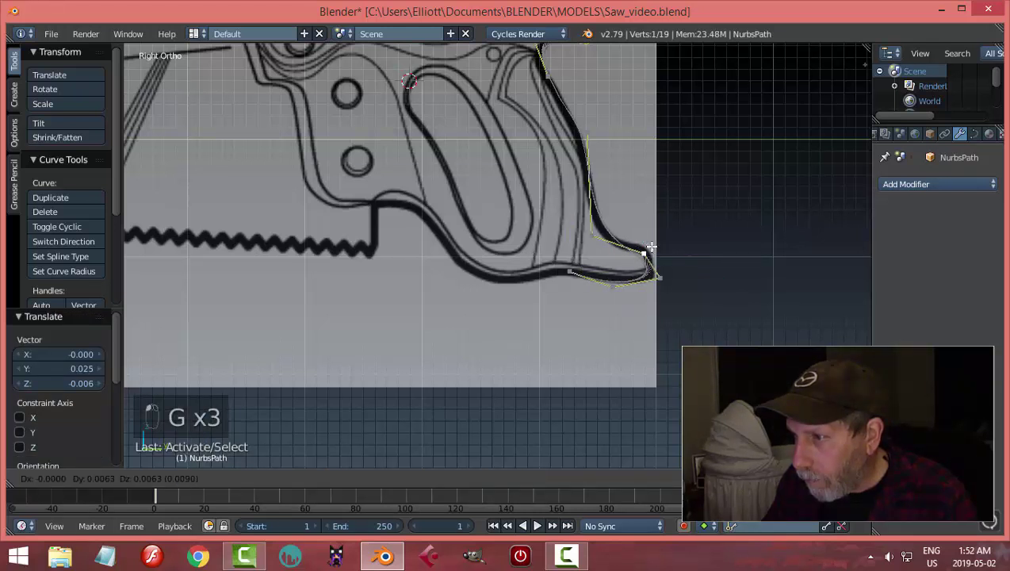
pyautogui.click(652, 242)
pyautogui.press('Tab')
pyautogui.click(615, 250)
pyautogui.scroll(-3, 657, 188)
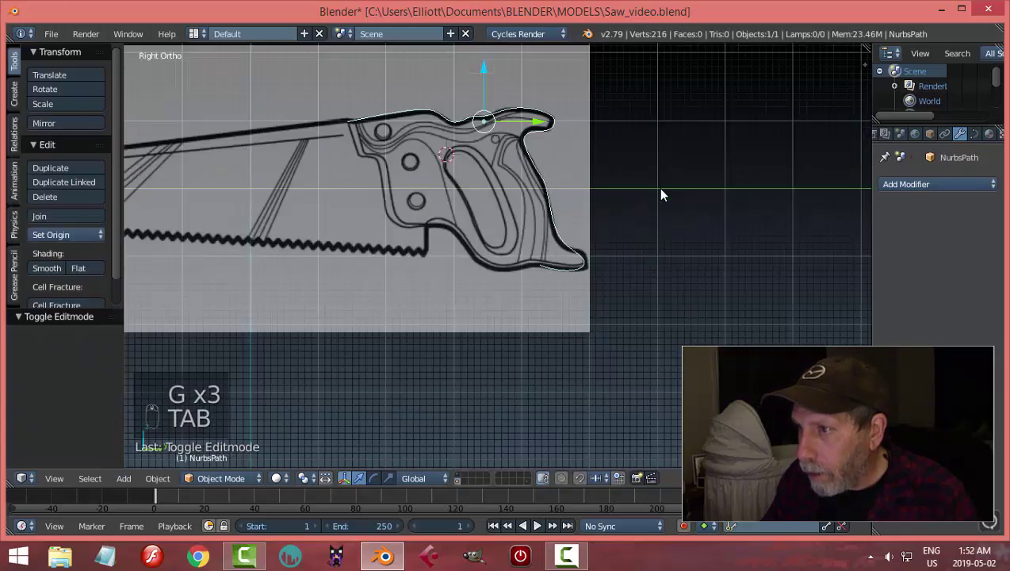
pyautogui.moveTo(658, 188)
pyautogui.keyDown('shift'); pyautogui.mouseDown(button='middle')
pyautogui.moveTo(657, 228)
pyautogui.moveTo(658, 203)
pyautogui.mouseUp(button='middle'); pyautogui.keyUp('shift')
pyautogui.scroll(2, 657, 238)
# - In Edit Mode, move the bend point above the heel about -0.08 in Y and -0.05 in Z, and lower the point above it about 0.10
pyautogui.press('Tab')
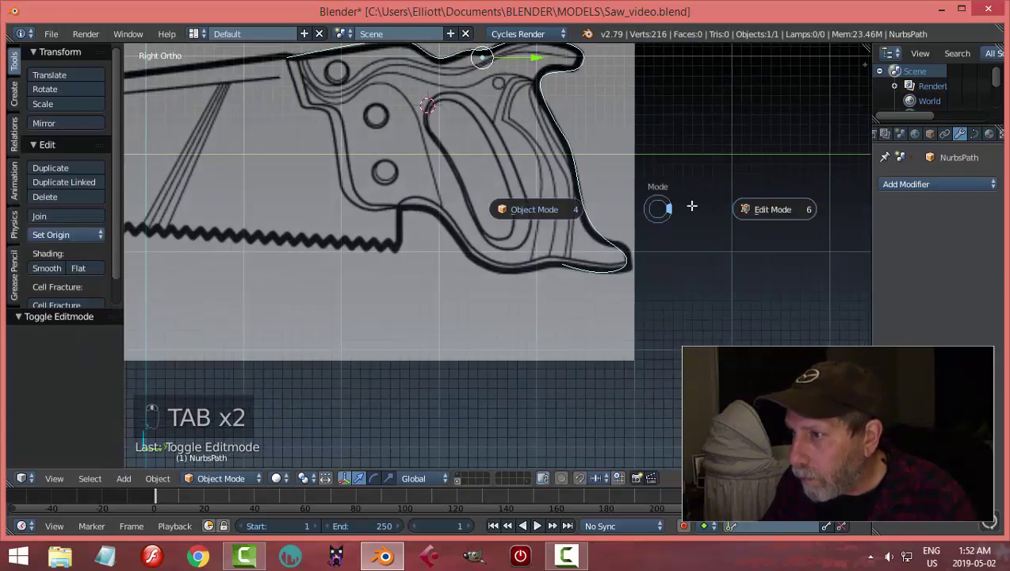
pyautogui.click(693, 206)
pyautogui.rightClick(590, 234)
pyautogui.press('g')
pyautogui.click(578, 235)
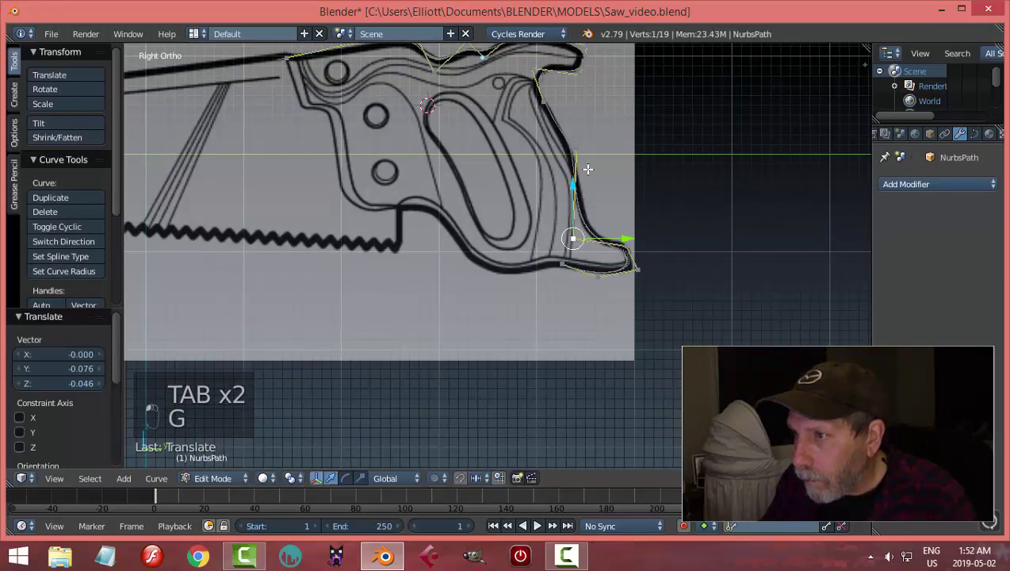
pyautogui.rightClick(579, 151)
pyautogui.press('g')
pyautogui.click(582, 162)
# - Extrude three points from the curve's end, forward along the handle's lower belly and up toward the blade's rear corner
pyautogui.keyDown('shift'); pyautogui.moveTo(657, 238); pyautogui.dragTo(690, 188, button='middle'); pyautogui.keyUp('shift')
pyautogui.rightClick(596, 214)
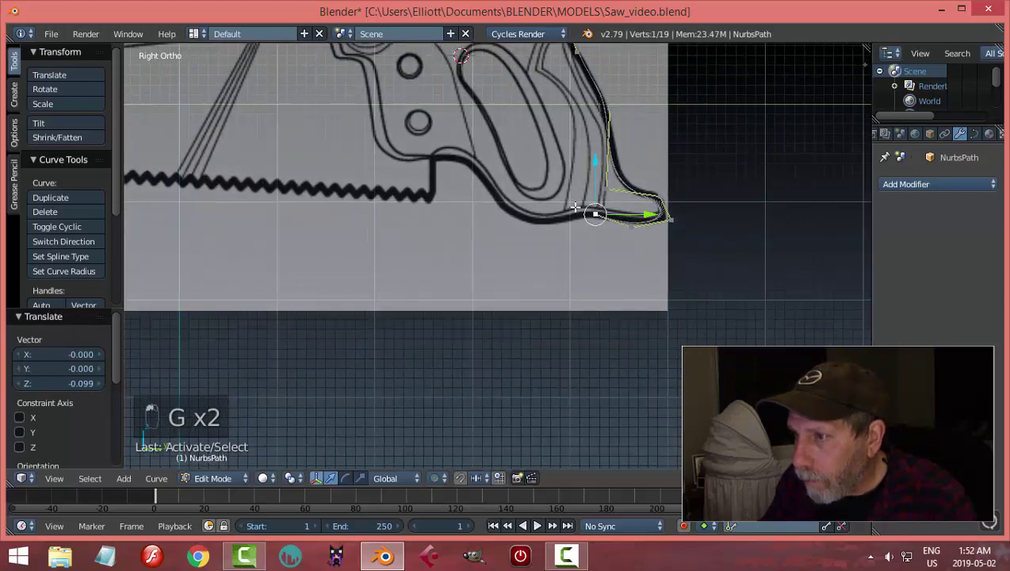
pyautogui.press('e')
pyautogui.click(536, 213)
pyautogui.press('e')
pyautogui.click(483, 192)
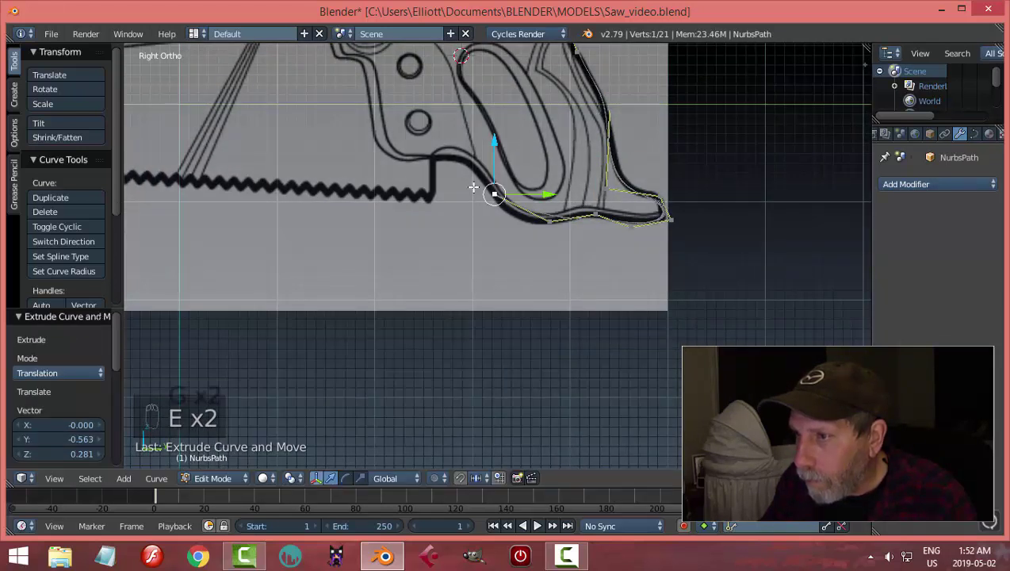
pyautogui.press('e')
pyautogui.click(488, 180)
# - Lower the point on the belly's forward slope about 0.13, and move the belly's lowest point about -0.175 in Y and -0.023 in Z
pyautogui.rightClick(496, 195)
pyautogui.press('g')
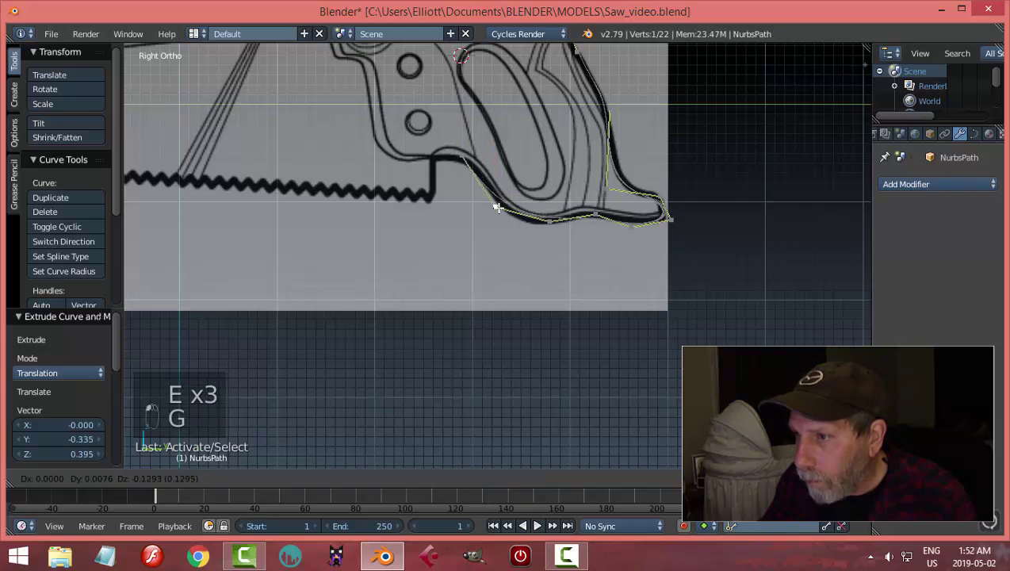
pyautogui.click(514, 213)
pyautogui.rightClick(546, 221)
pyautogui.press('g')
pyautogui.click(532, 223)
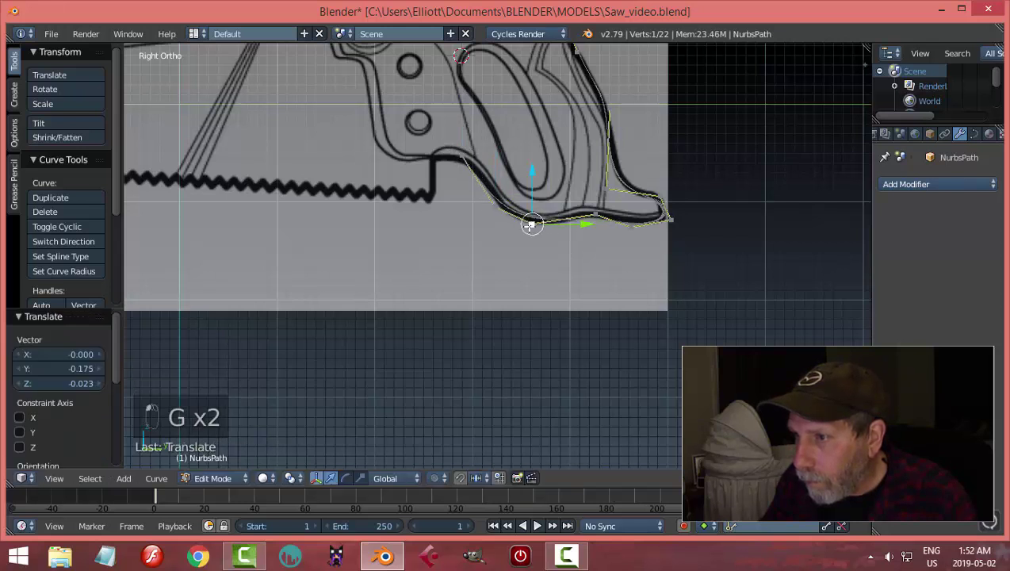
# - Check the curve in Object Mode, and in Edit Mode move the underside crest point about -0.038 in Y and 0.030 in Z
pyautogui.press('Tab')
pyautogui.press('Tab')
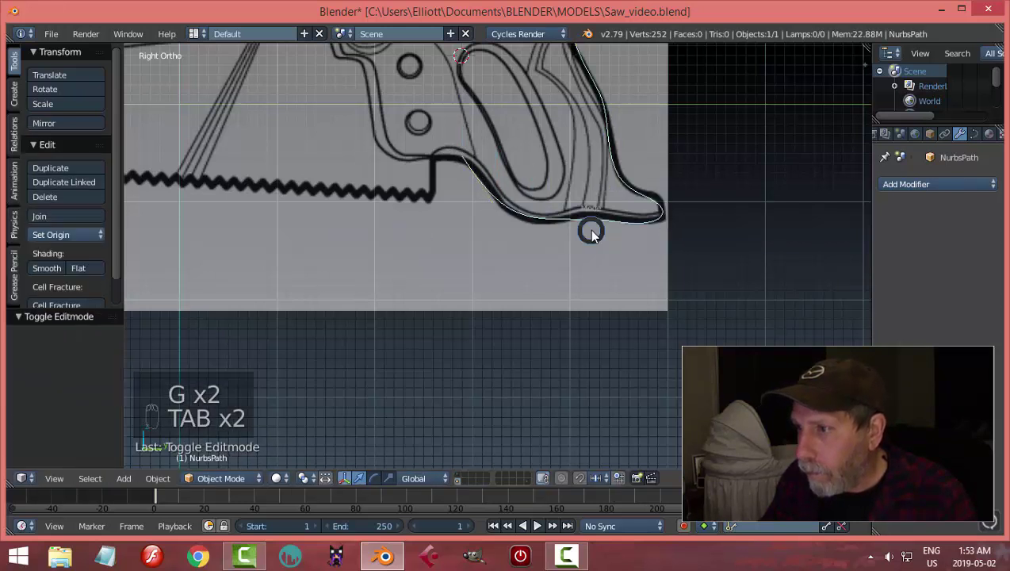
pyautogui.rightClick(594, 216)
pyautogui.press('g')
pyautogui.click(584, 212)
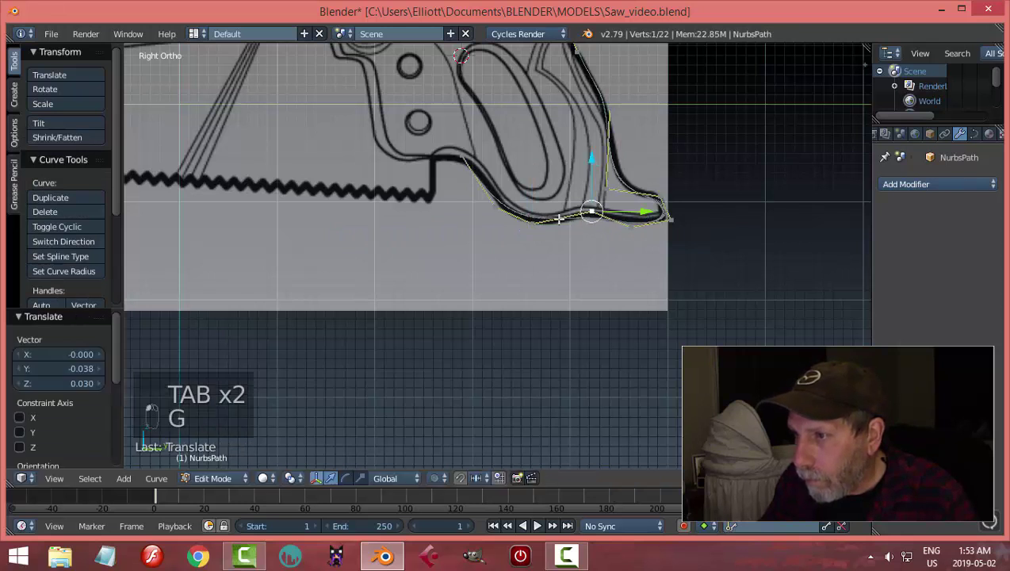
# - Extrude two points from the curve's end around the handle's lower front corner, and move the corner point about -0.22 in Y and -0.08 in Z
pyautogui.rightClick(463, 158)
pyautogui.press('e')
pyautogui.click(406, 151)
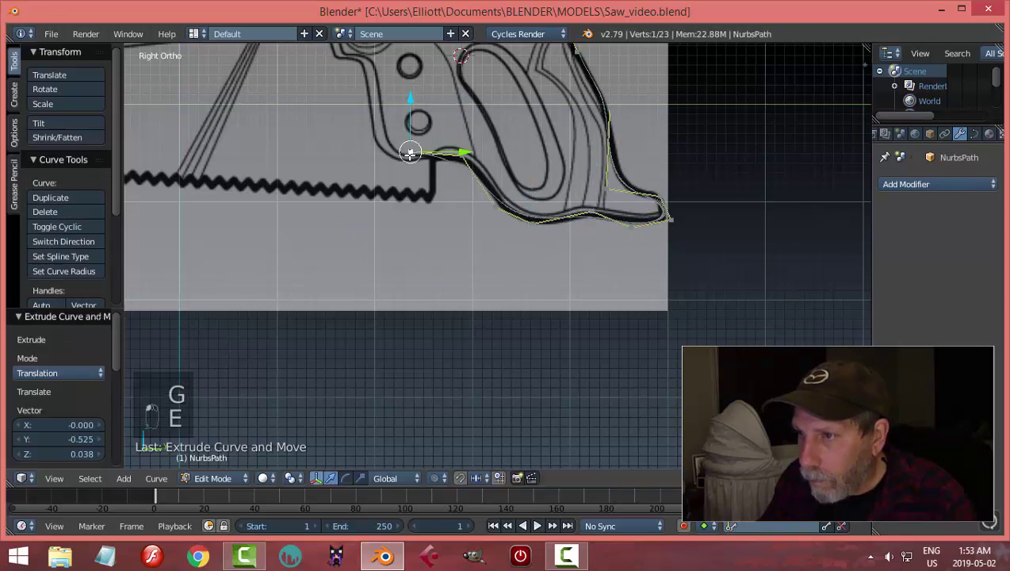
pyautogui.press('e')
pyautogui.click(368, 119)
pyautogui.rightClick(413, 154)
pyautogui.press('g')
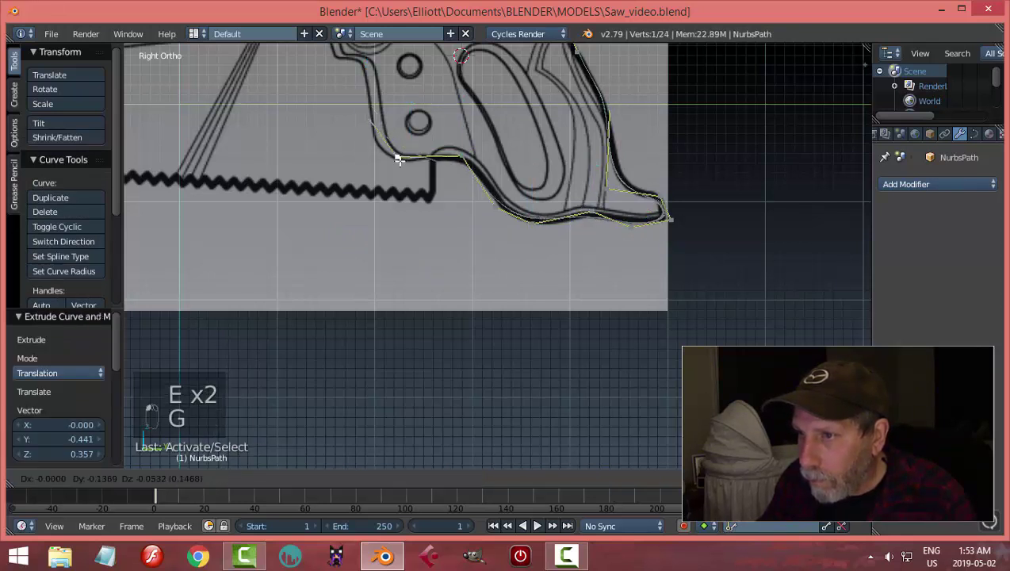
pyautogui.click(392, 162)
# - Raise the point behind the blade's rear corner, shift the one below it about -0.06 in Y and 0.015 in Z, and check the outline in Object Mode
pyautogui.rightClick(460, 158)
pyautogui.press('g')
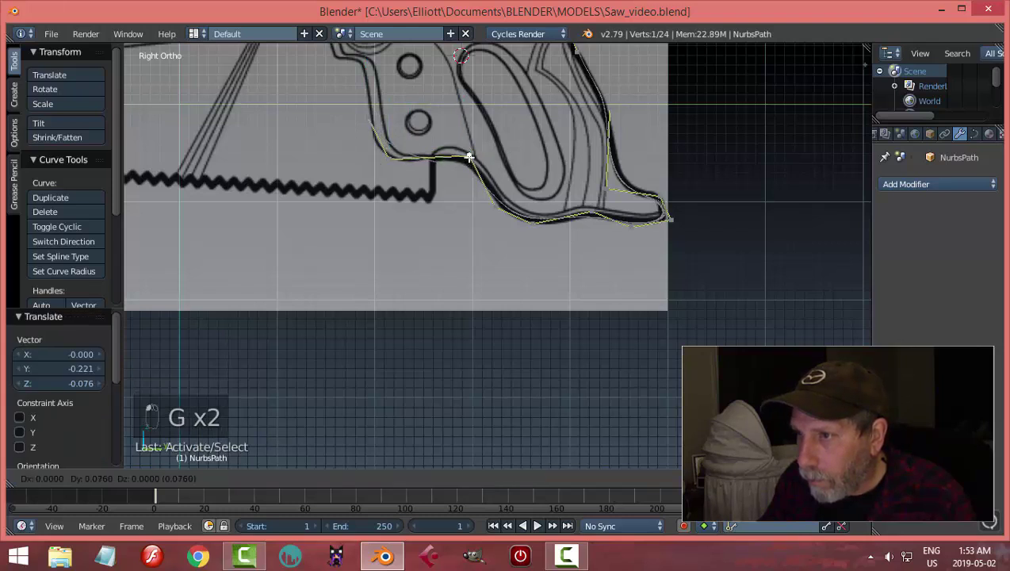
pyautogui.click(469, 144)
pyautogui.rightClick(491, 208)
pyautogui.press('g')
pyautogui.click(489, 206)
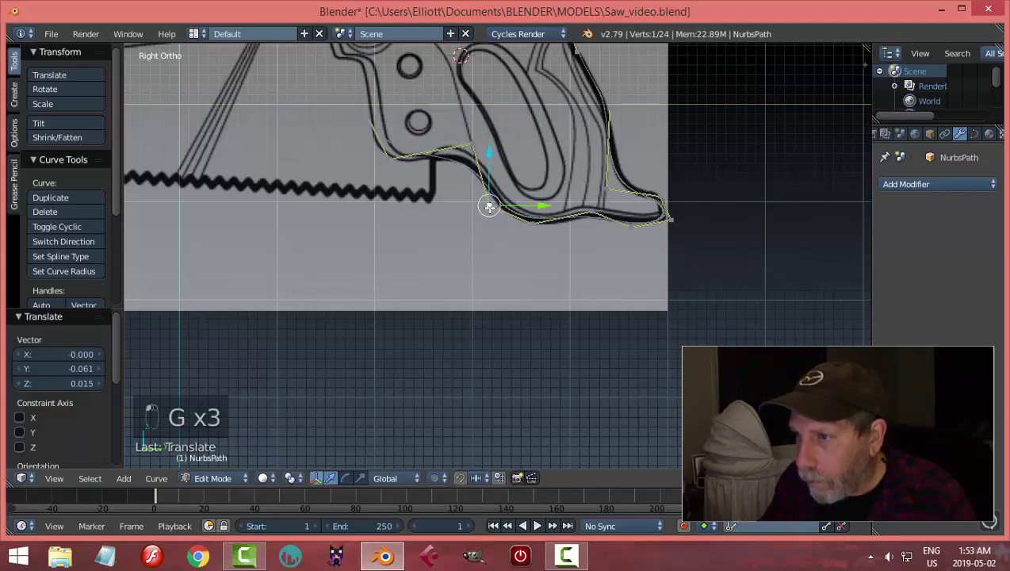
pyautogui.press('Tab')
pyautogui.click(470, 257)
pyautogui.scroll(-2, 639, 237)
pyautogui.keyDown('shift'); pyautogui.moveTo(639, 236); pyautogui.dragTo(631, 258, button='middle'); pyautogui.keyUp('shift')
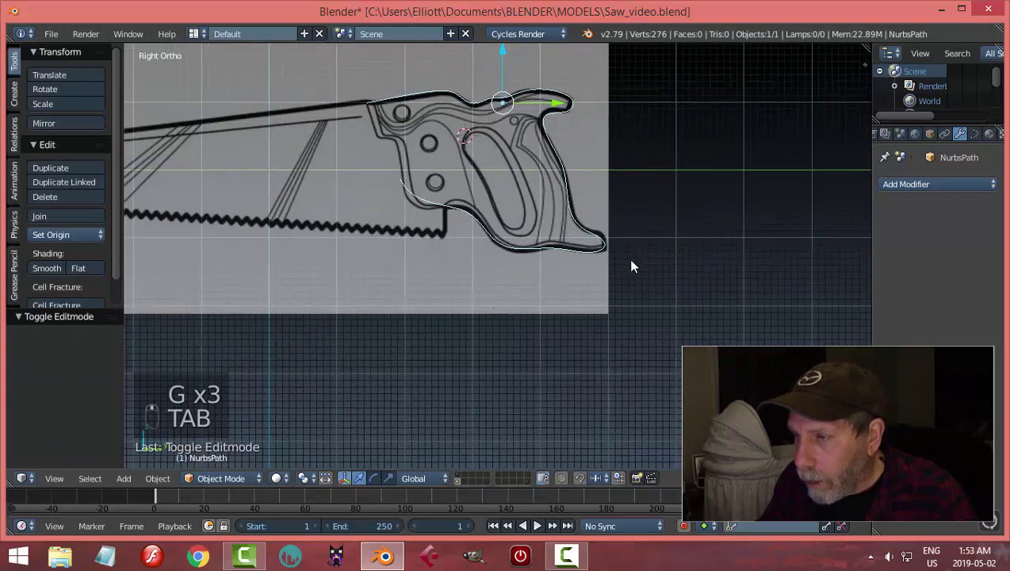
# - In Edit Mode, move the belly's lowest point and the underside crest point each about -0.09 in Y and -0.02 in Z
pyautogui.press('Tab')
pyautogui.click(641, 276)
pyautogui.scroll(2, 599, 290)
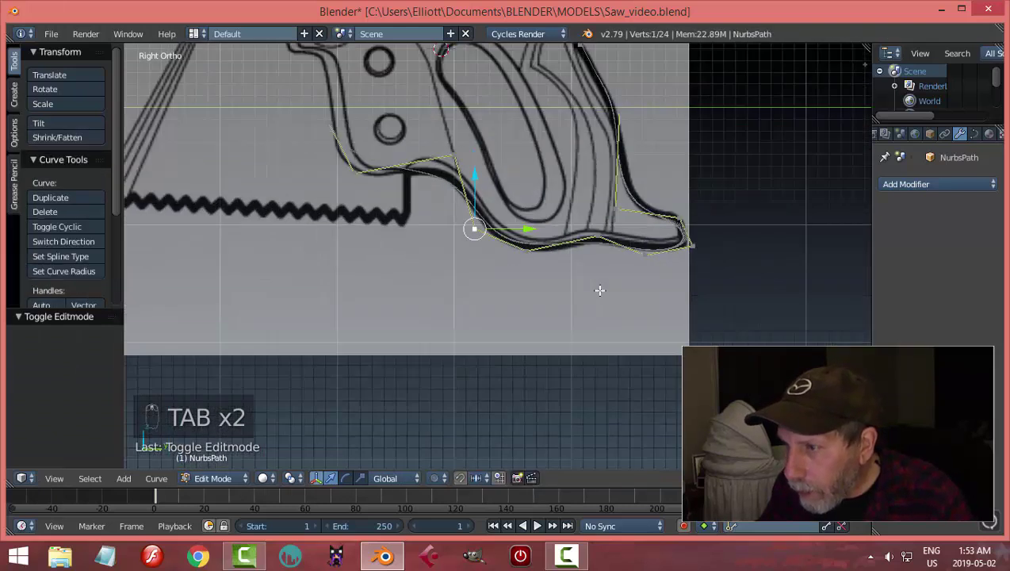
pyautogui.rightClick(532, 251)
pyautogui.press('g')
pyautogui.click(518, 254)
pyautogui.rightClick(593, 239)
pyautogui.press('g')
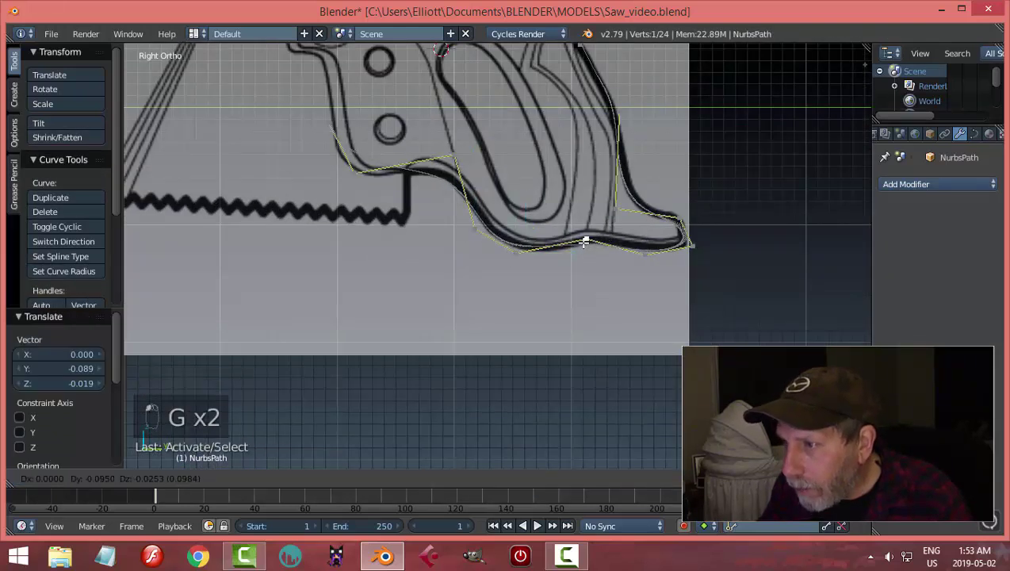
pyautogui.click(583, 240)
# - Move the heel's underside point about -0.044 in Y and 0.013 in Z, and again about -0.057 in Y and 0.006 in Z
pyautogui.rightClick(643, 255)
pyautogui.press('g')
pyautogui.click(634, 254)
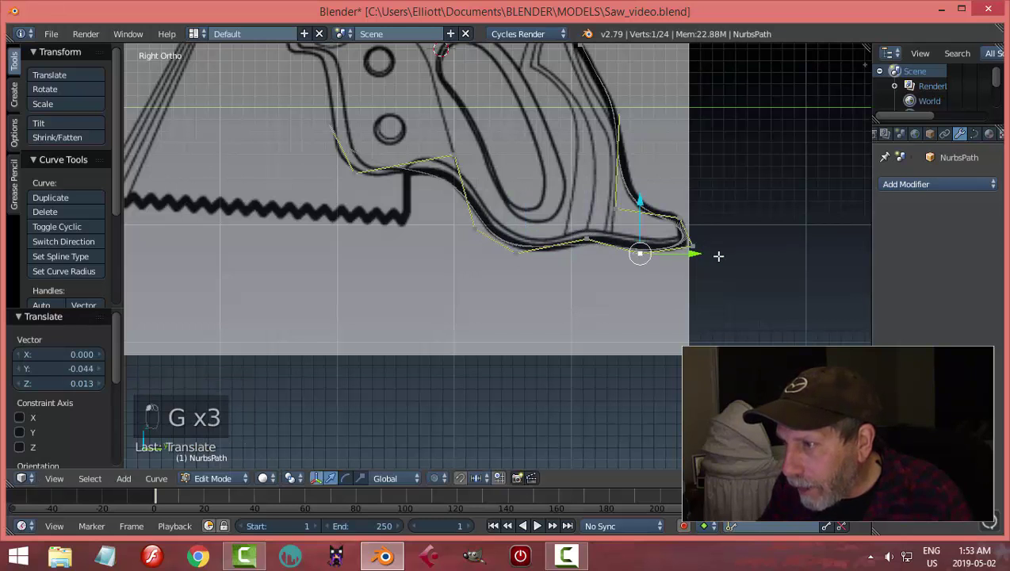
pyautogui.press('g')
pyautogui.click(687, 247)
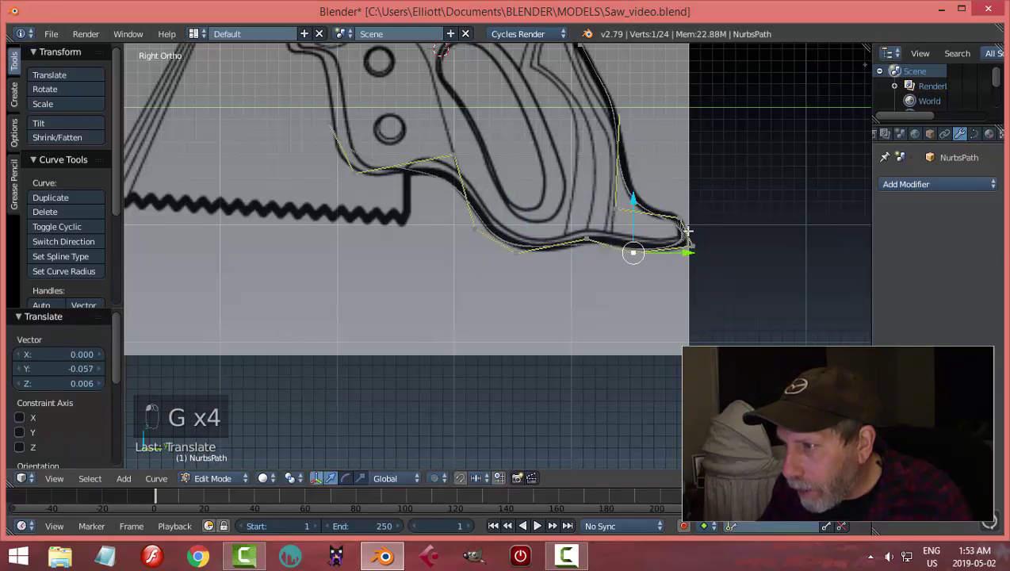
# - Subdivide the curve segment between the heel's upper and lower tip points
pyautogui.keyDown('shift'); pyautogui.rightClick(684, 221); pyautogui.keyUp('shift')
pyautogui.press('a')
pyautogui.rightClick(685, 222)
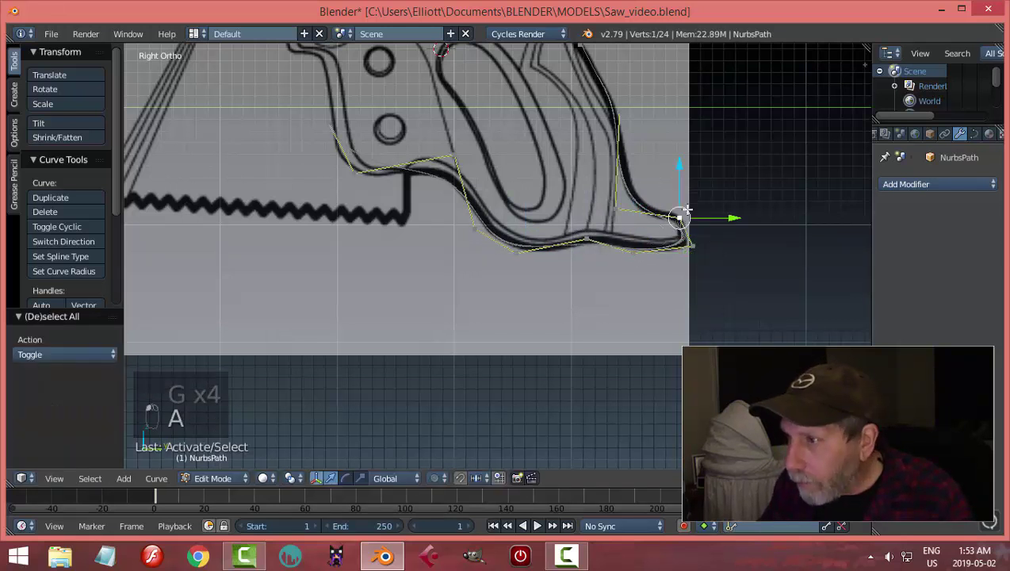
pyautogui.keyDown('shift'); pyautogui.rightClick(693, 246); pyautogui.keyUp('shift')
pyautogui.press('w')
pyautogui.click(681, 253)
# - Move the heel's lower tip point about -0.095 in Y and -0.032 in Z, and check the curve in Object Mode
pyautogui.rightClick(692, 244)
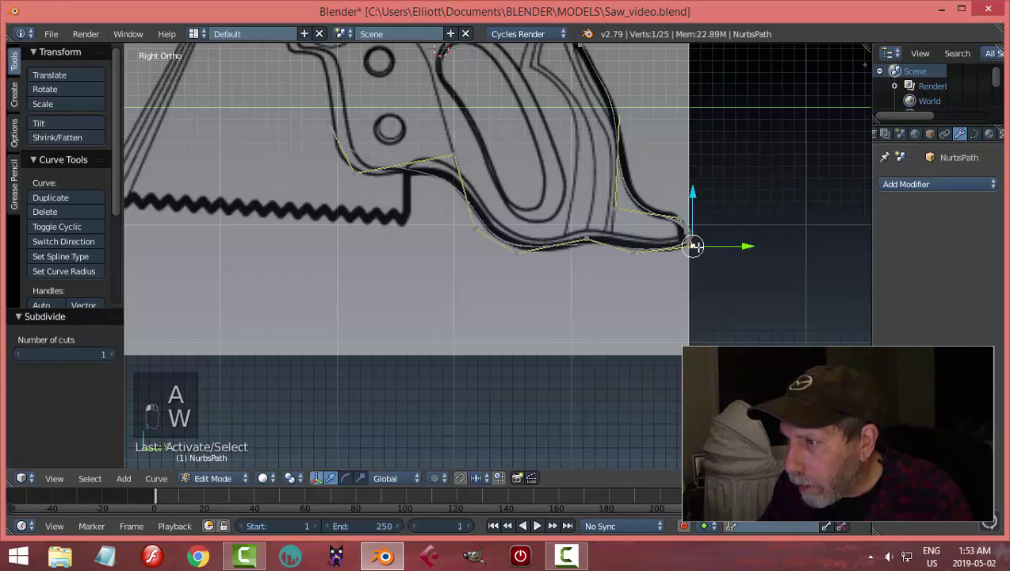
pyautogui.press('g')
pyautogui.click(716, 259)
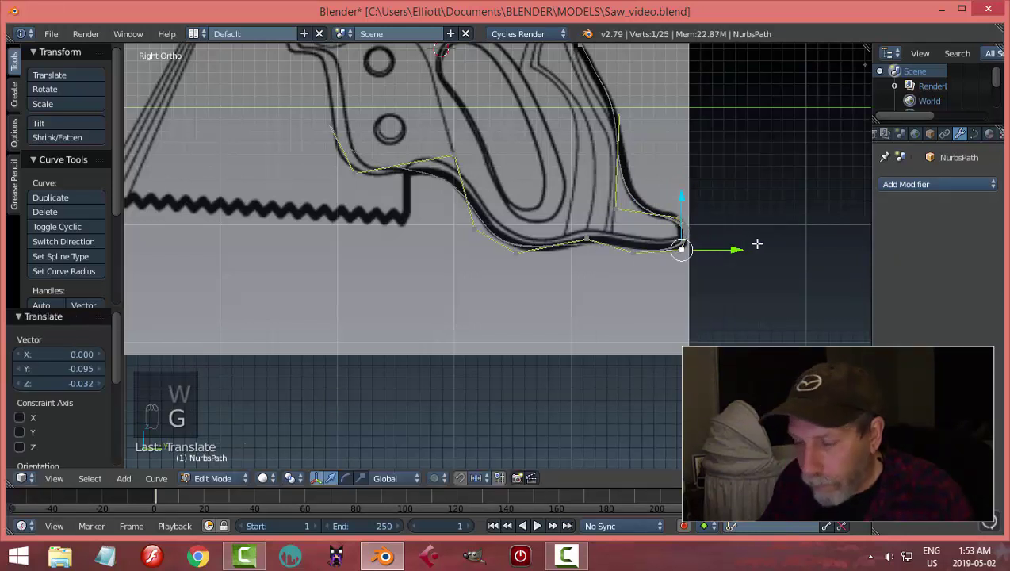
pyautogui.press('Tab')
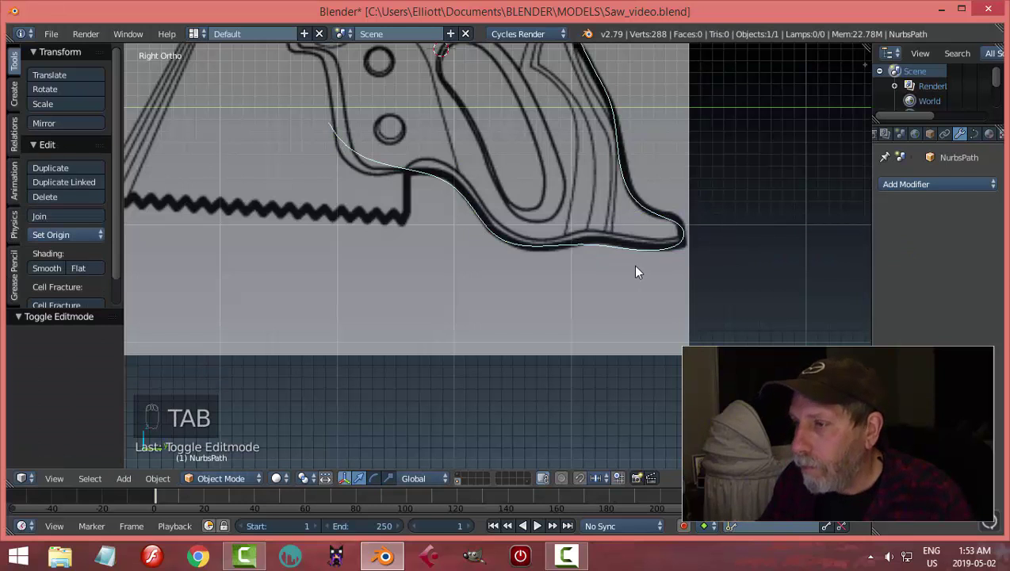
pyautogui.press('Tab')
pyautogui.click(732, 281)
# - Move the underside crest point about 0.165 in Y and 0.044 in Z, and the belly's lowest point about 0.114 in Y and -0.032 in Z
pyautogui.rightClick(587, 238)
pyautogui.press('g')
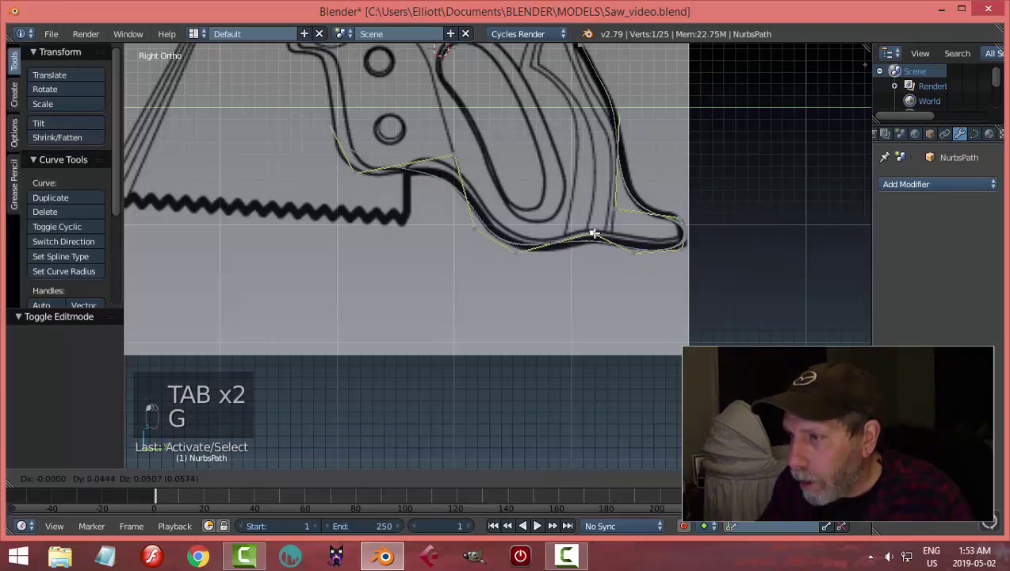
pyautogui.click(602, 234)
pyautogui.rightClick(530, 249)
pyautogui.press('g')
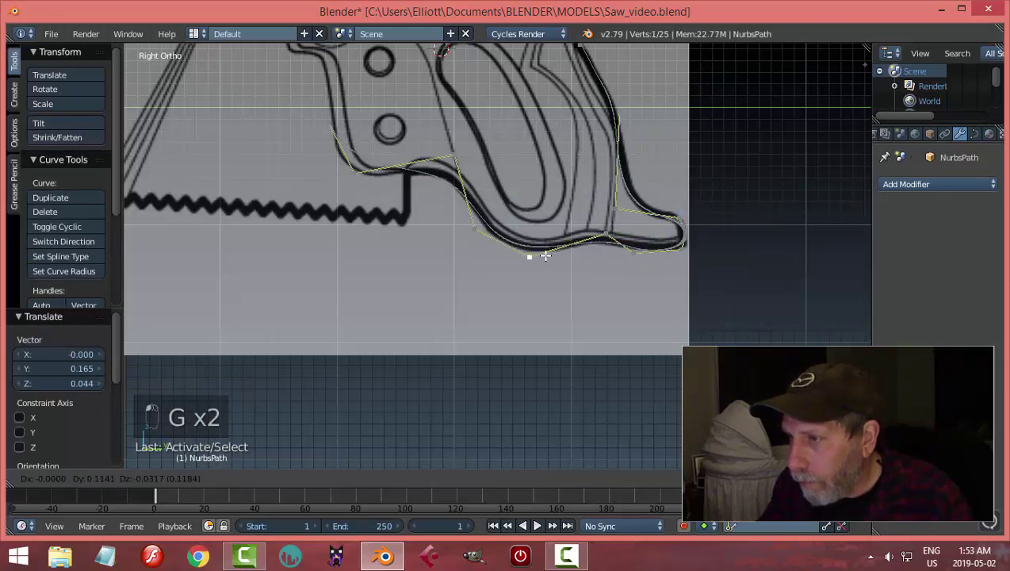
pyautogui.click(544, 254)
# - Shift the underside crest point about -0.038 in Y and 0.038 in Z, move the heel's underside point forward, and deselect all points
pyautogui.rightClick(605, 236)
pyautogui.press('g')
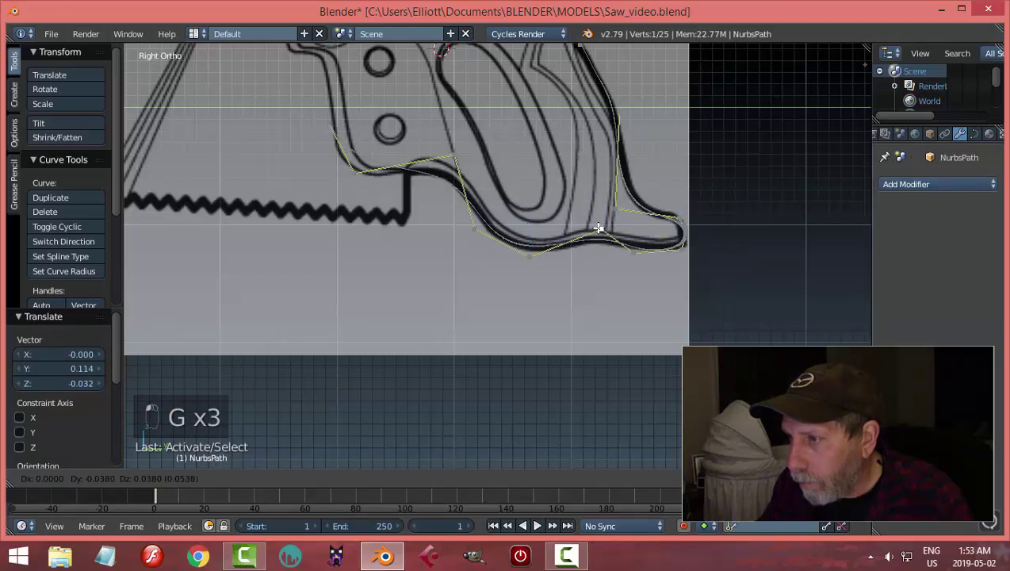
pyautogui.click(599, 228)
pyautogui.rightClick(627, 251)
pyautogui.press('g')
pyautogui.click(670, 251)
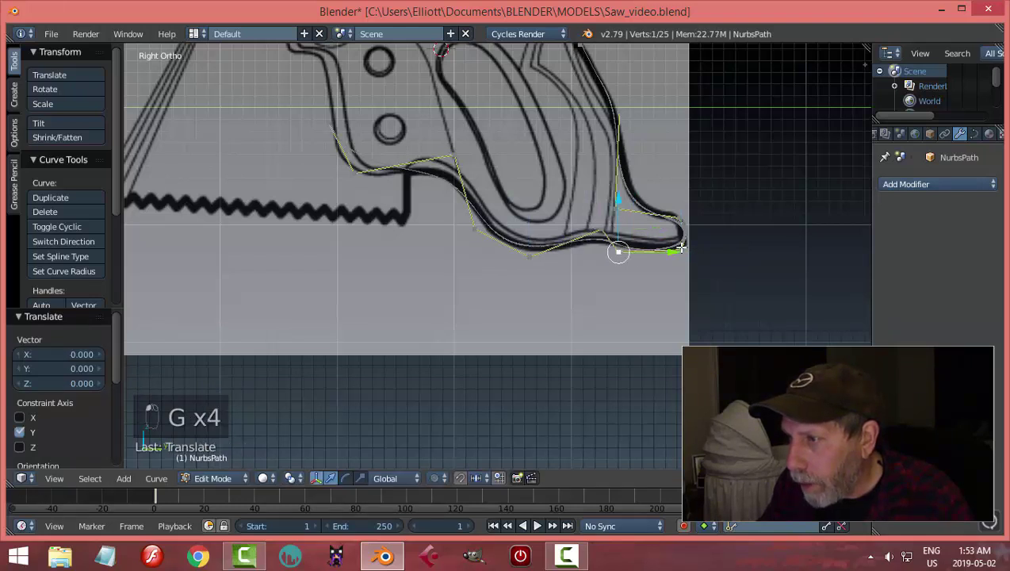
pyautogui.press('g')
pyautogui.click(678, 248)
pyautogui.press('a')
pyautogui.scroll(-3, 719, 276)
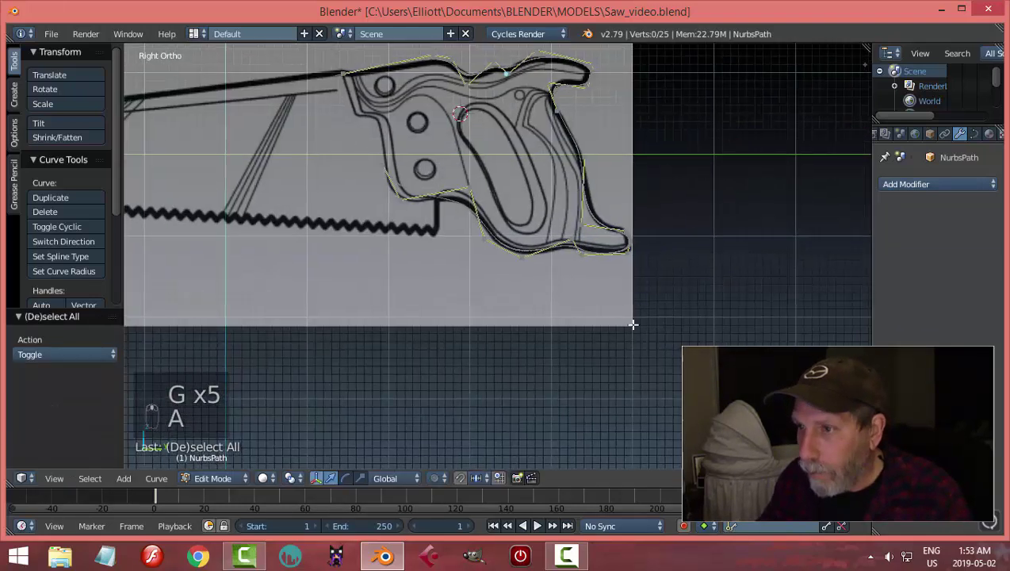
# - Extrude three points from the curve's end, up the handle's front edge and around the notch toward the upper front corner
pyautogui.scroll(3, 528, 296)
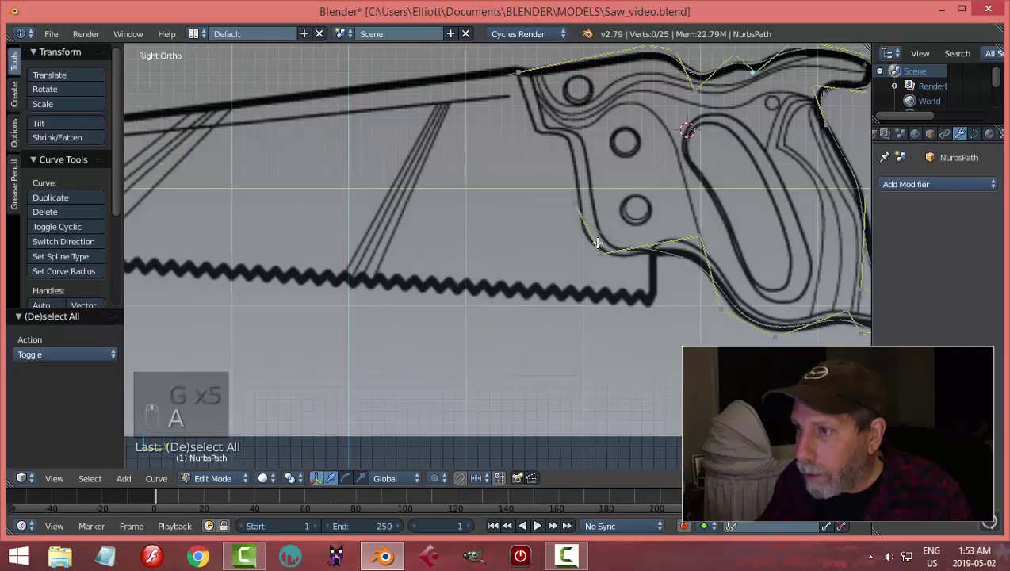
pyautogui.rightClick(576, 201)
pyautogui.press('e')
pyautogui.click(569, 142)
pyautogui.press('e')
pyautogui.click(543, 133)
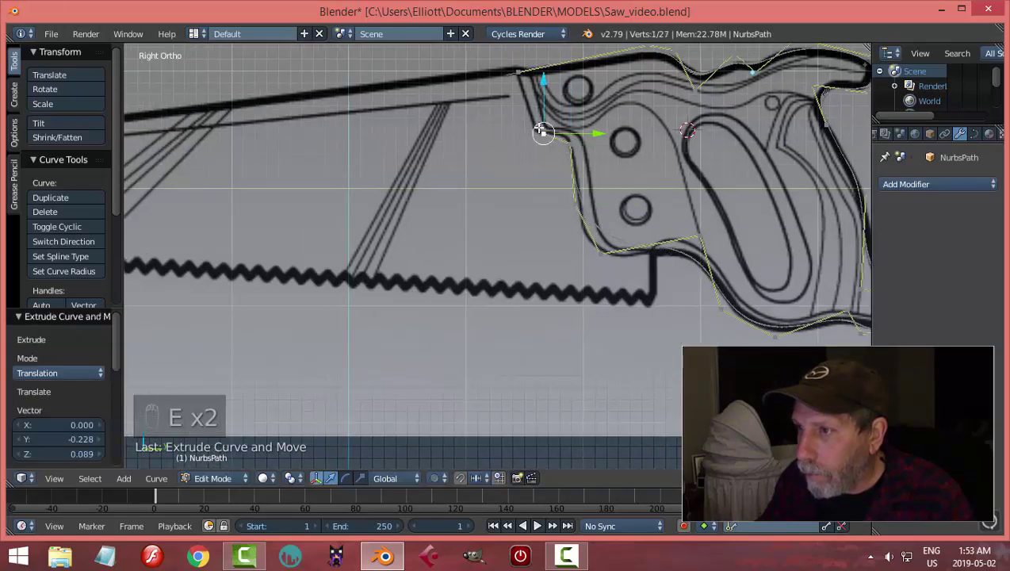
pyautogui.press('e')
pyautogui.click(528, 108)
# - Move the notch's inner corner point about 0.07 in Y and 0.12 in Z, and the front-edge point below it about -0.04 and -0.05
pyautogui.rightClick(570, 141)
pyautogui.press('g')
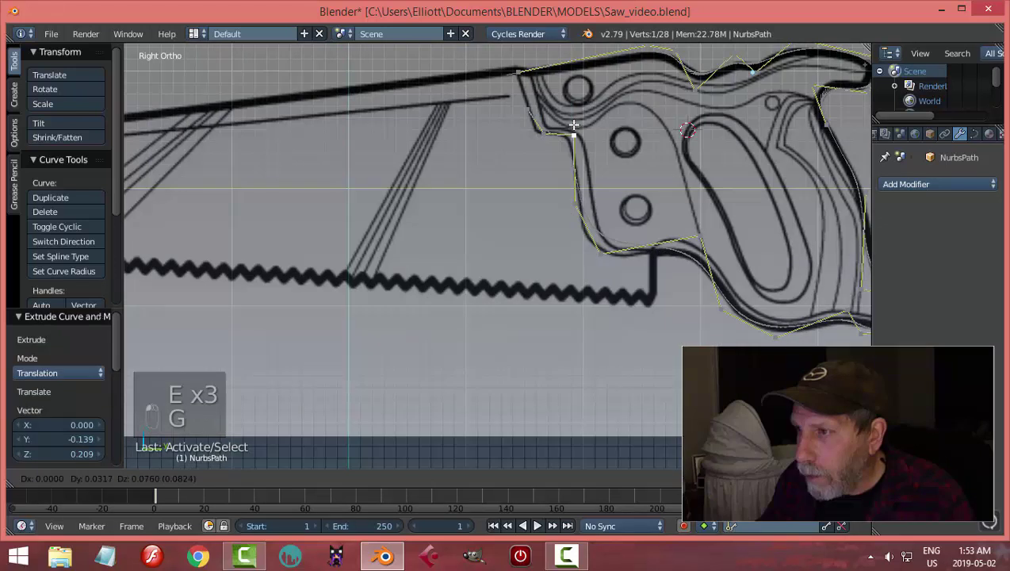
pyautogui.click(576, 122)
pyautogui.rightClick(572, 207)
pyautogui.press('g')
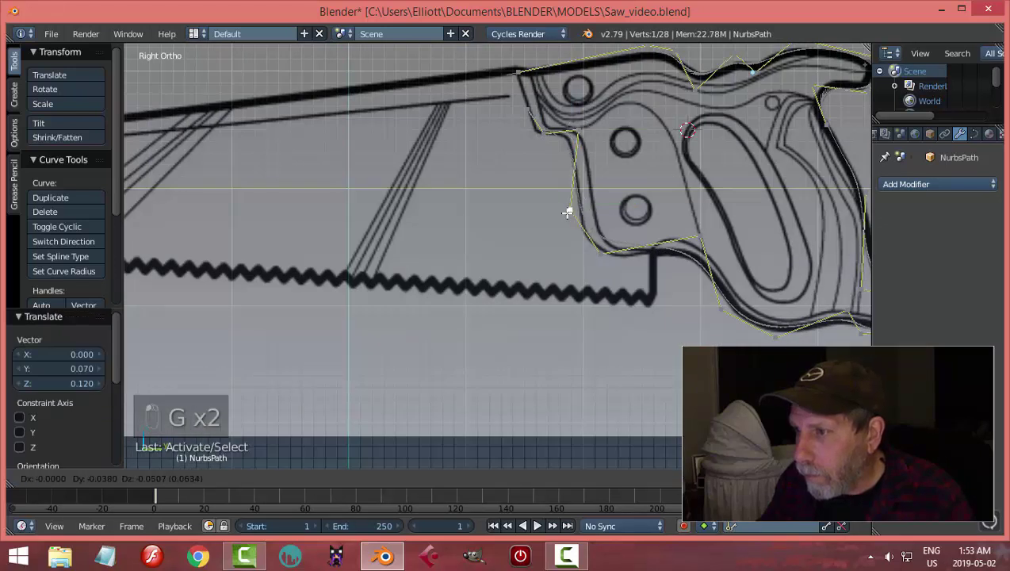
pyautogui.click(568, 213)
# - Move the lower front corner point about -0.082 in Y and -0.032 in Z, and the front-edge point above it about 0.013 and 0.006
pyautogui.rightClick(603, 252)
pyautogui.press('g')
pyautogui.click(593, 256)
pyautogui.rightClick(571, 208)
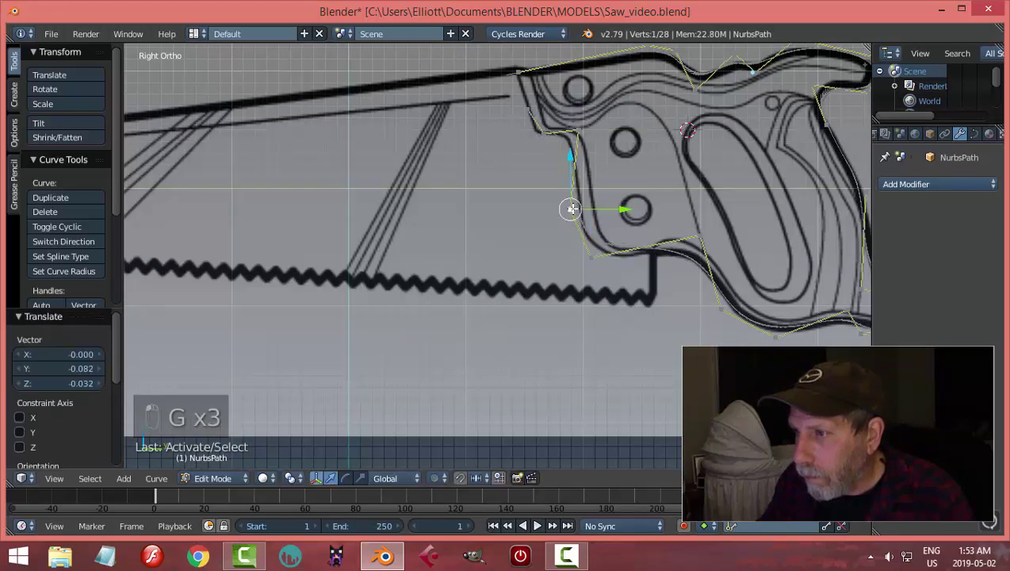
pyautogui.press('g')
pyautogui.click(571, 208)
# - Move the point behind the blade's rear corner about -0.019 in Y and 0.076 in Z, and lower the lower front corner point about 0.06
pyautogui.rightClick(698, 234)
pyautogui.press('g')
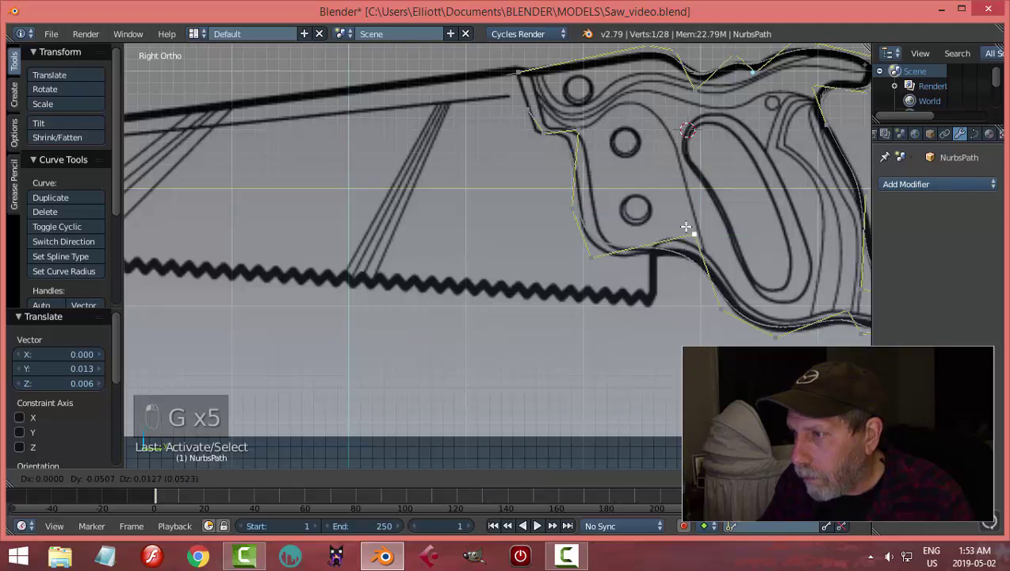
pyautogui.click(697, 225)
pyautogui.rightClick(604, 260)
pyautogui.press('g')
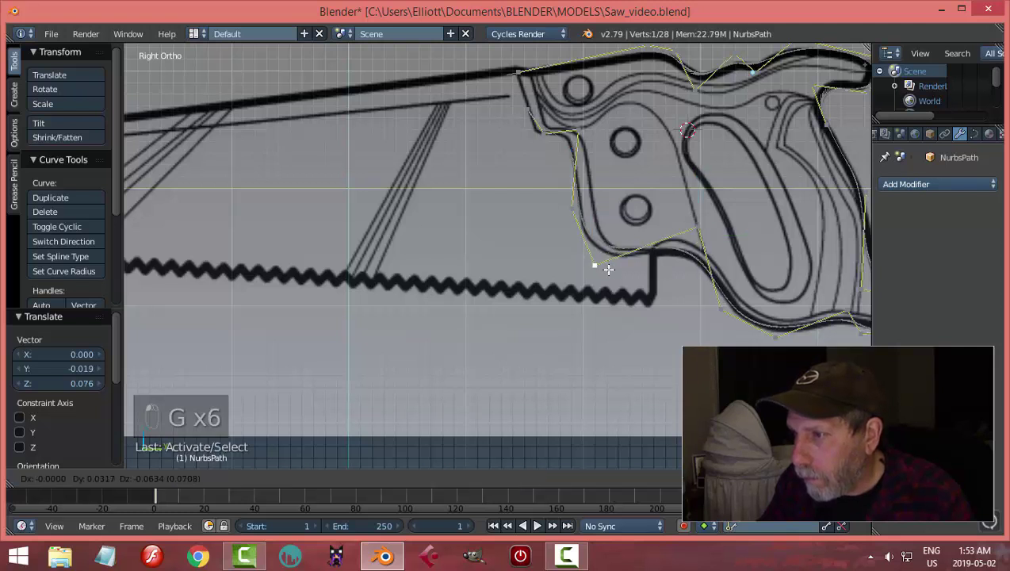
# - Place the control point at the handle's lower front corner and compare the whole curve with the reference in Object Mode
pyautogui.click(608, 273)
pyautogui.press('Tab')
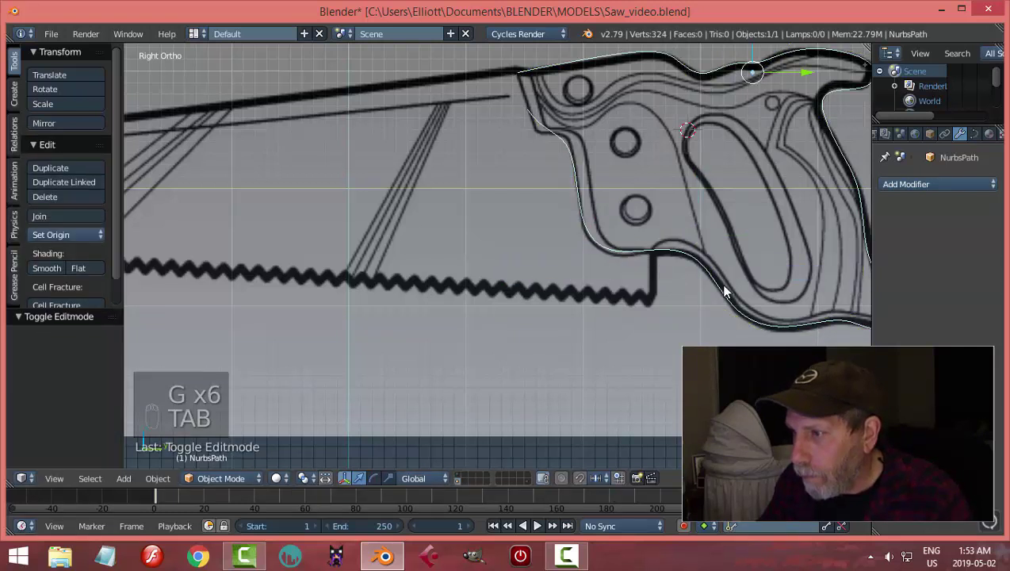
pyautogui.press('shift+less')
pyautogui.keyDown('shift'); pyautogui.moveTo(716, 298); pyautogui.dragTo(587, 286, button='middle'); pyautogui.keyUp('shift')
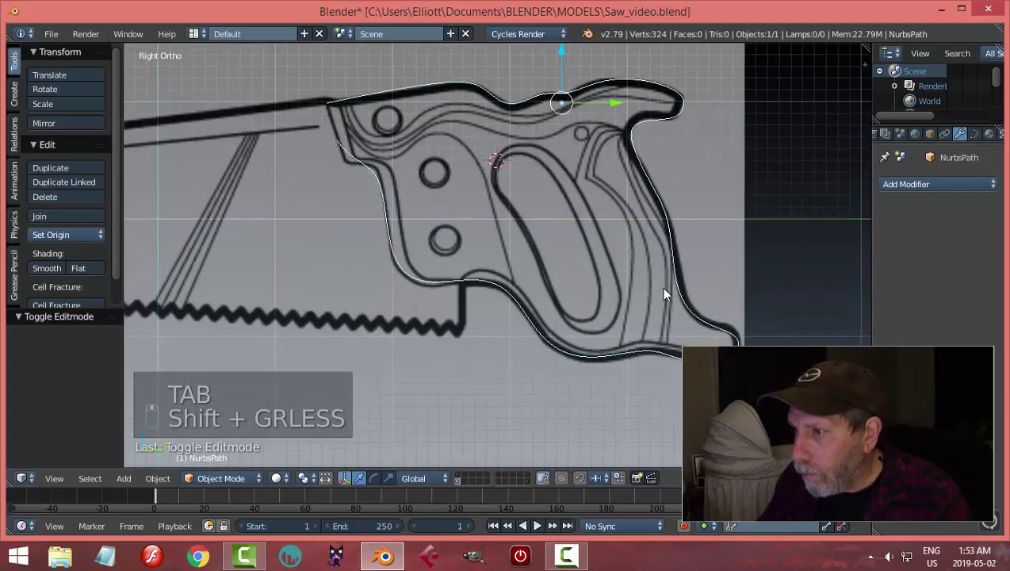
pyautogui.scroll(-1, 558, 270)
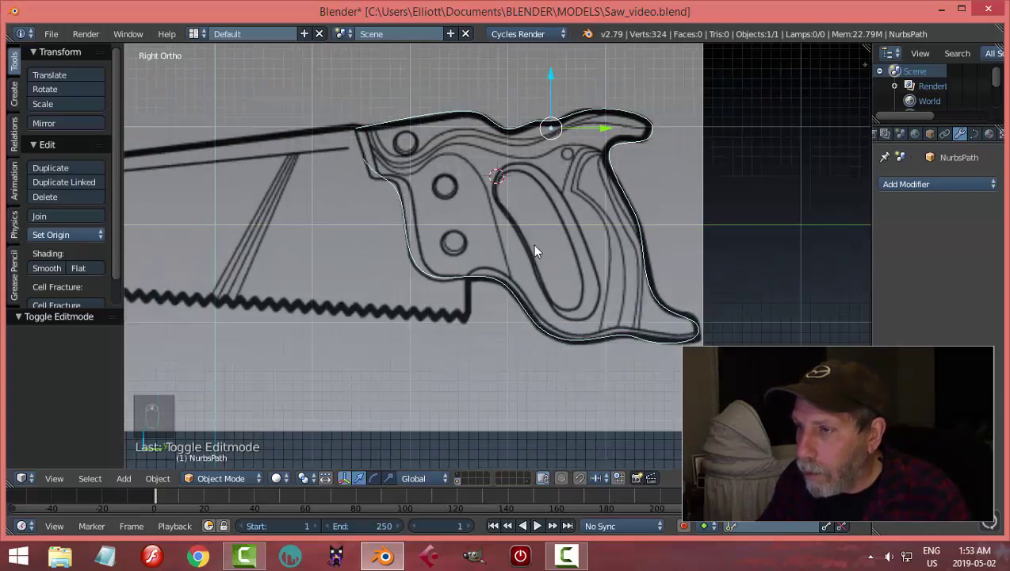
pyautogui.keyDown('shift'); pyautogui.moveTo(525, 235); pyautogui.dragTo(573, 256, button='middle'); pyautogui.keyUp('shift')
# - Reposition the two control points around the notch on the handle's front edge to fit the reference drawing
pyautogui.press('Tab')
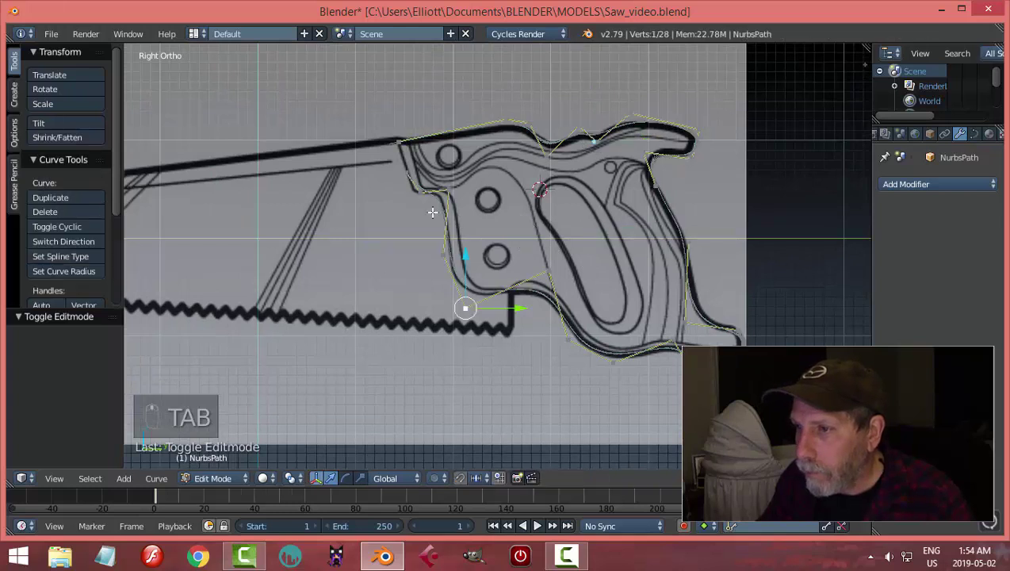
pyautogui.keyDown('shift'); pyautogui.moveTo(411, 193); pyautogui.dragTo(461, 265, button='middle'); pyautogui.keyUp('shift')
pyautogui.rightClick(458, 235)
pyautogui.scroll(2, 459, 234)
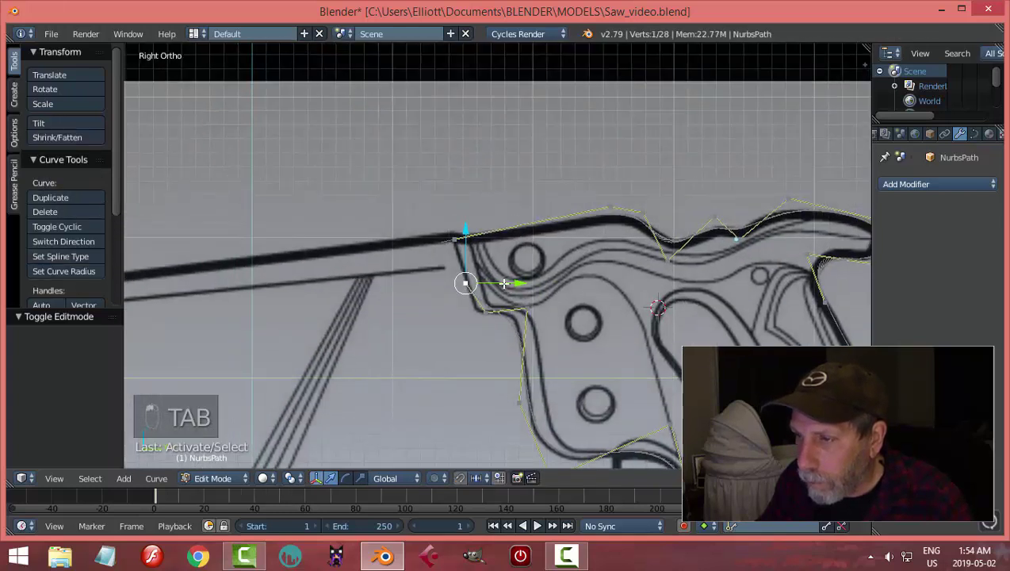
pyautogui.rightClick(490, 314)
pyautogui.press('g')
pyautogui.click(479, 315)
pyautogui.rightClick(525, 305)
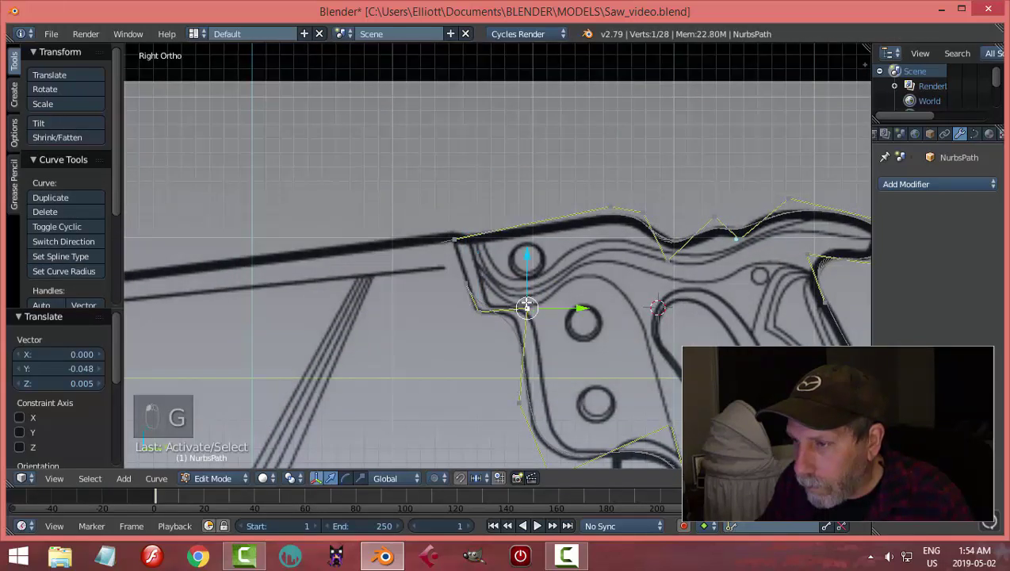
pyautogui.press('g')
pyautogui.click(530, 289)
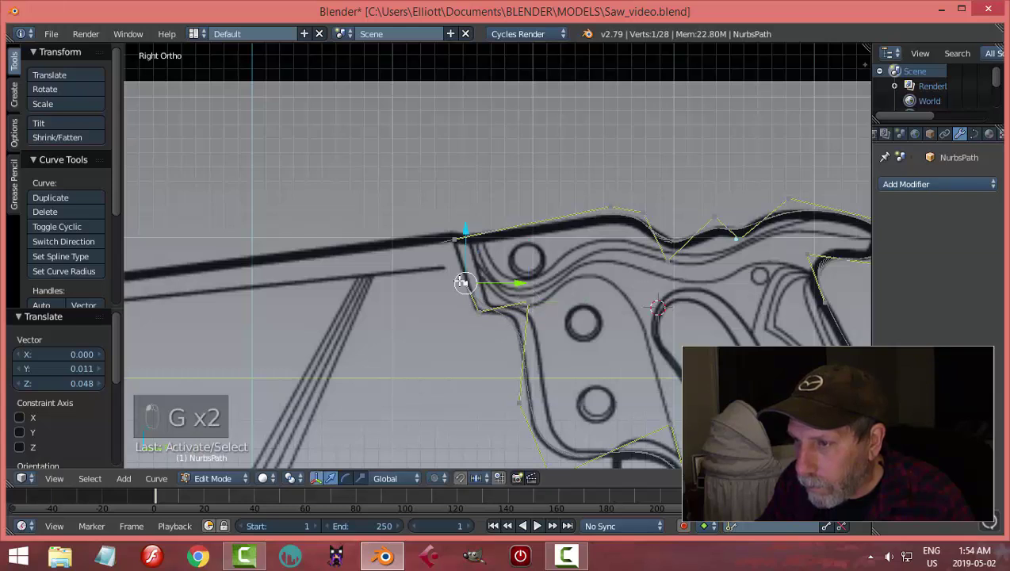
pyautogui.press('a')
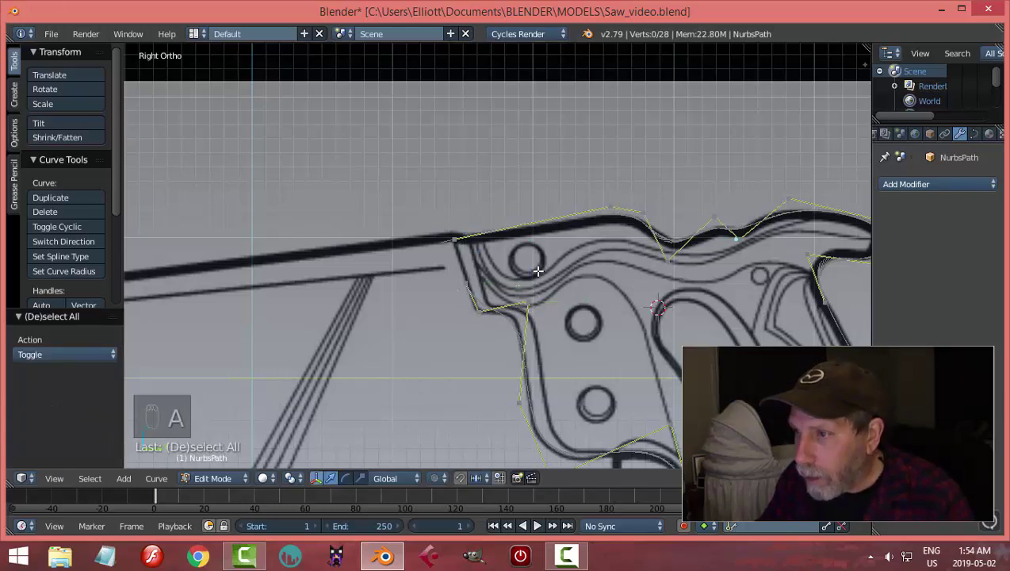
# - Set the handle curve's preview resolution to 4 and convert the curve to a mesh
pyautogui.press('Tab')
pyautogui.scroll(-2, 644, 284)
pyautogui.keyDown('shift'); pyautogui.moveTo(644, 284); pyautogui.dragTo(606, 252, button='middle'); pyautogui.keyUp('shift')
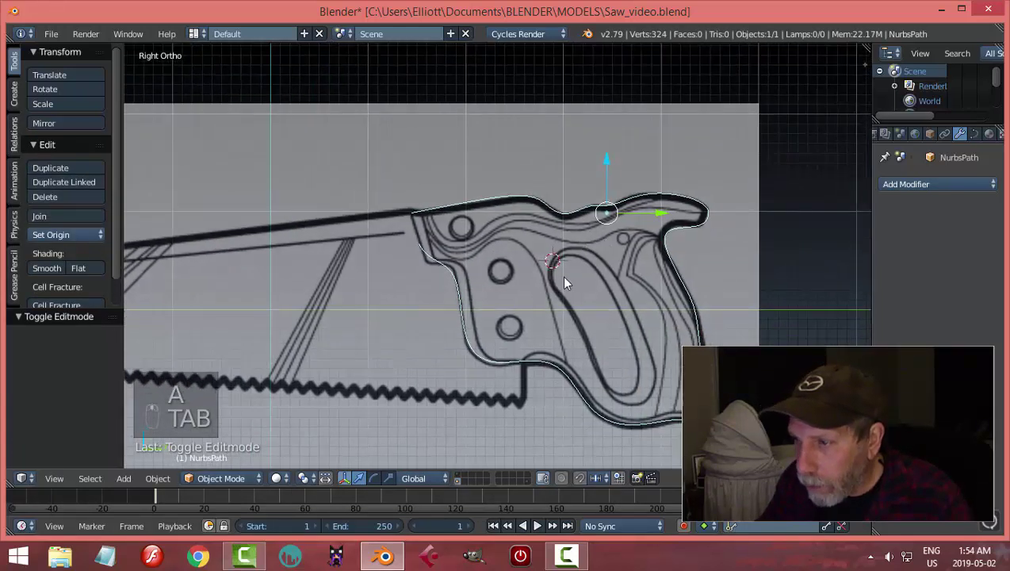
pyautogui.keyDown('shift'); pyautogui.moveTo(564, 283); pyautogui.dragTo(594, 334, button='middle'); pyautogui.keyUp('shift')
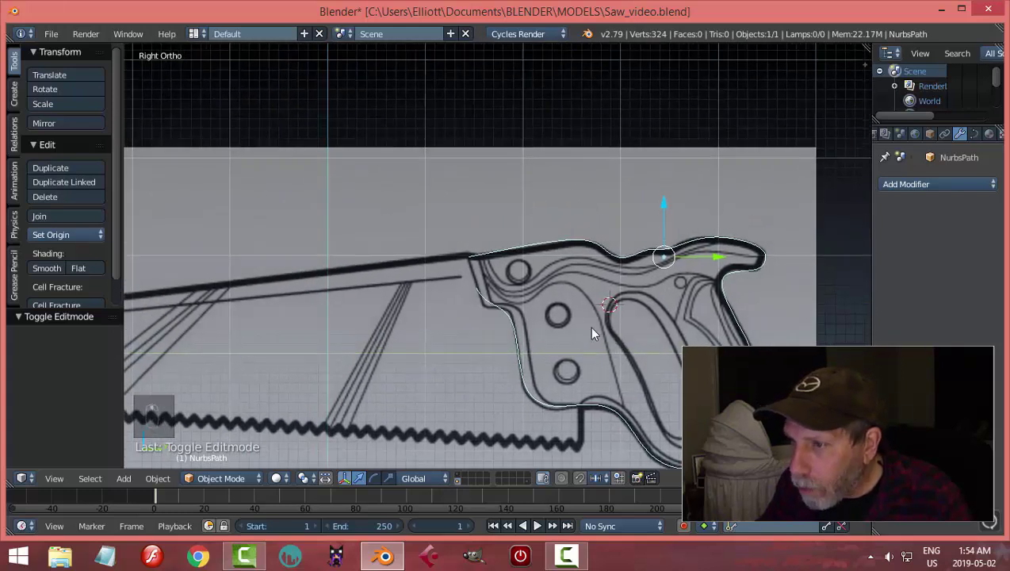
pyautogui.scroll(1, 510, 310)
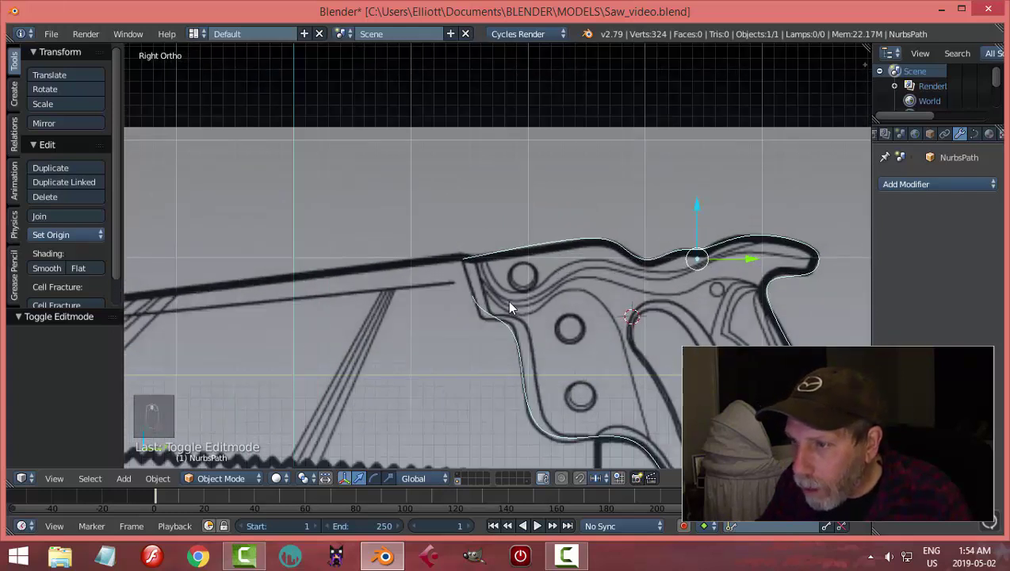
pyautogui.click(976, 134)
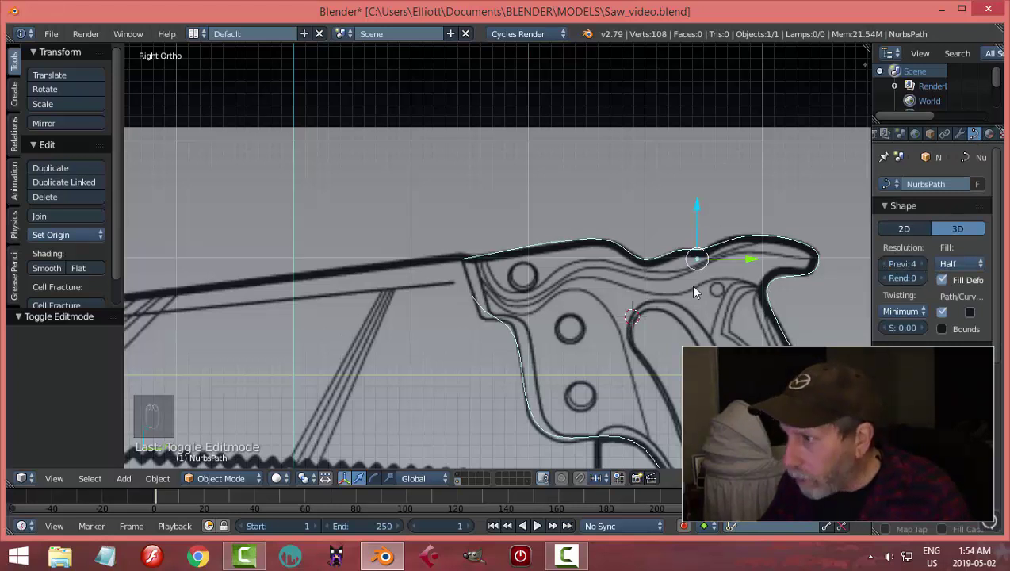
pyautogui.hotkey('alt', 'c')
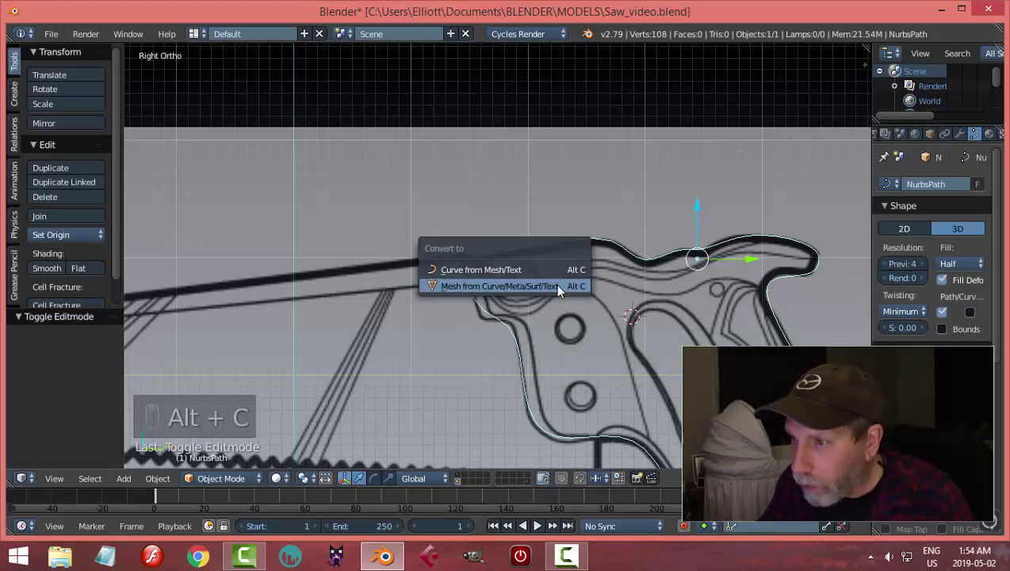
pyautogui.click(558, 291)
# - Close the handle outline by creating an edge between the two open end vertices at its upper front
pyautogui.press('Tab')
pyautogui.click(662, 291)
pyautogui.scroll(2, 529, 308)
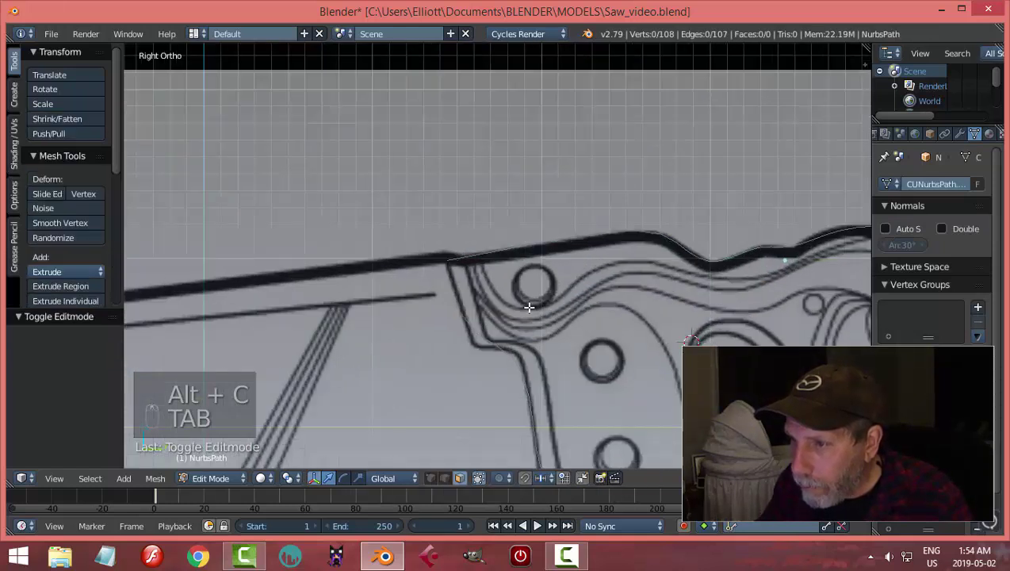
pyautogui.hotkey('ctrl', 'Tab')
pyautogui.click(520, 307)
pyautogui.press('a')
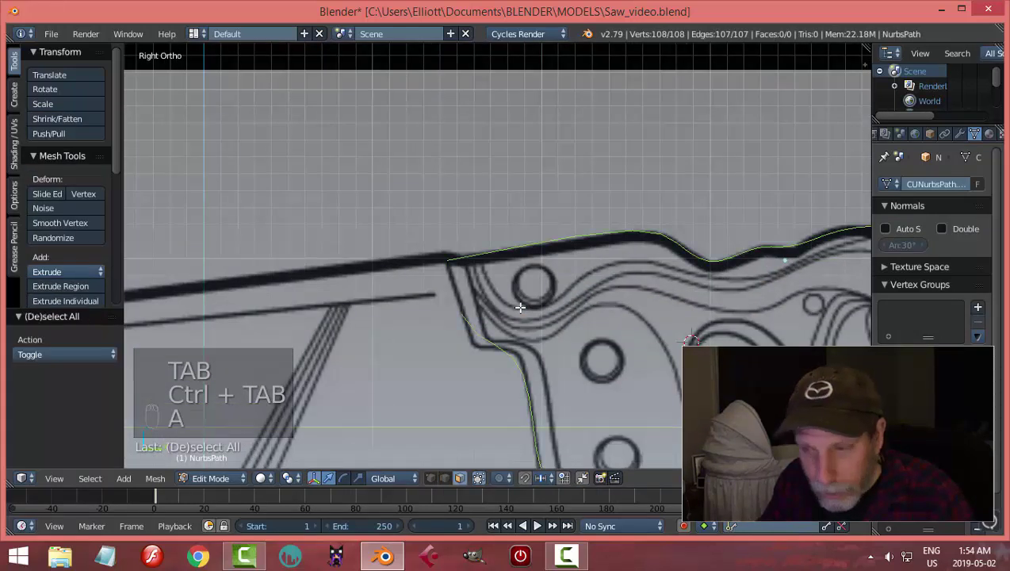
pyautogui.hotkey('ctrl', 'Tab')
pyautogui.click(487, 280)
pyautogui.keyDown('shift'); pyautogui.moveTo(477, 308); pyautogui.dragTo(519, 309, button='middle'); pyautogui.keyUp('shift')
pyautogui.rightClick(501, 309)
pyautogui.press('f')
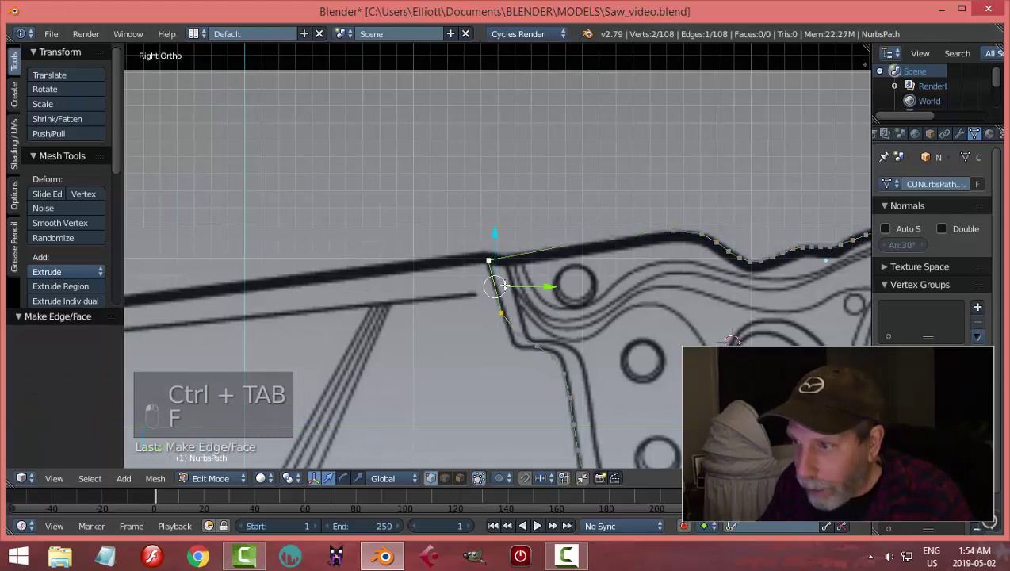
# - Move the two vertices around the handle's front notch corner onto the reference outline
pyautogui.press('a')
pyautogui.press('g')
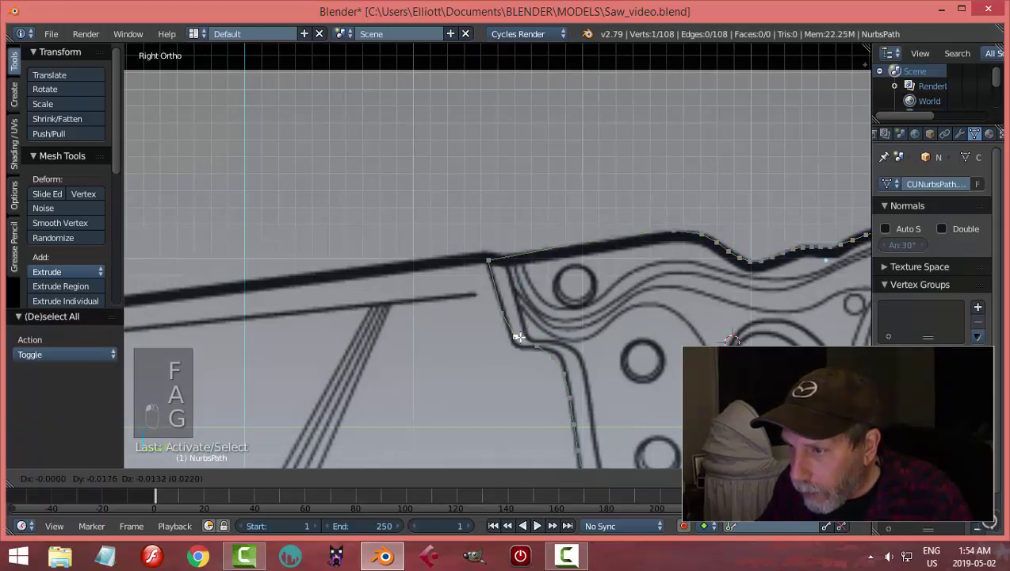
pyautogui.click(516, 341)
pyautogui.press('g')
pyautogui.click(531, 350)
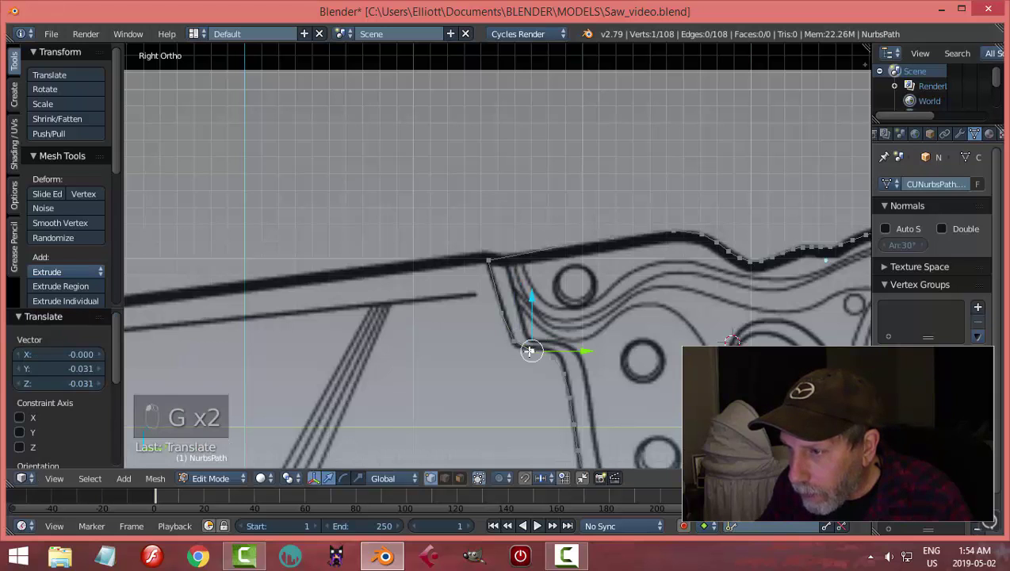
pyautogui.press('g')
pyautogui.press('y')
pyautogui.click(534, 347)
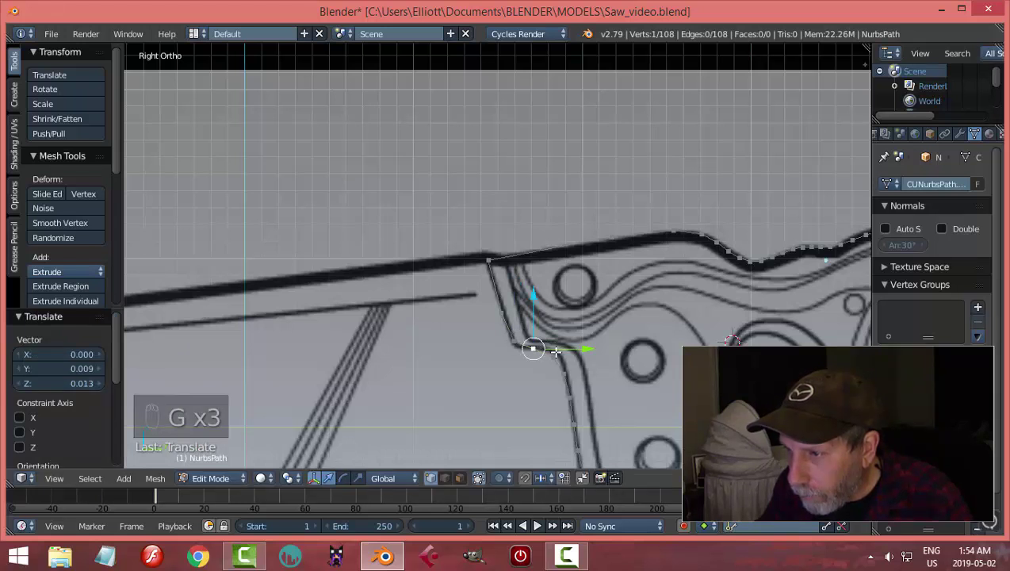
pyautogui.press('g')
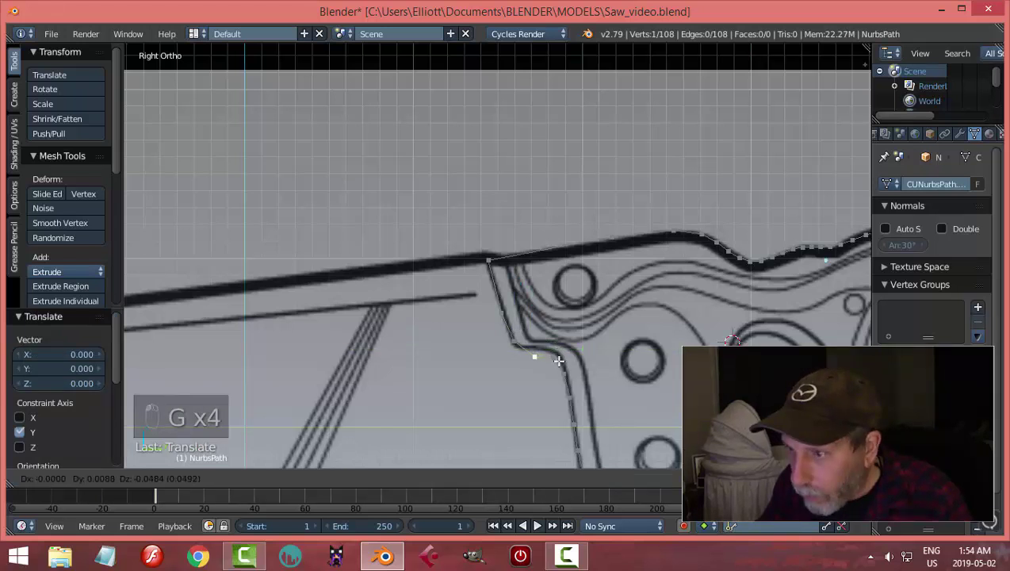
pyautogui.click(559, 356)
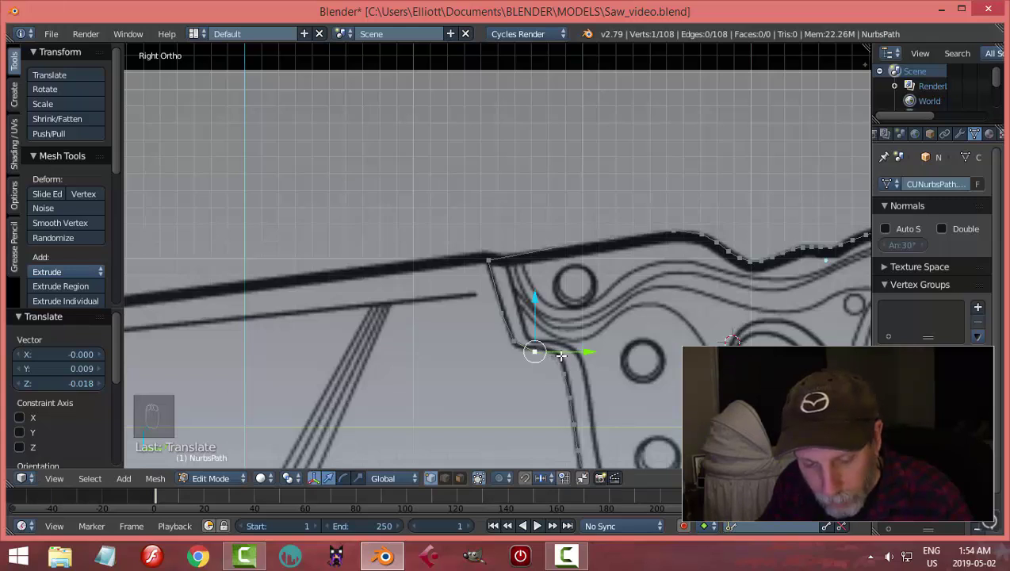
pyautogui.press('g')
pyautogui.click(562, 350)
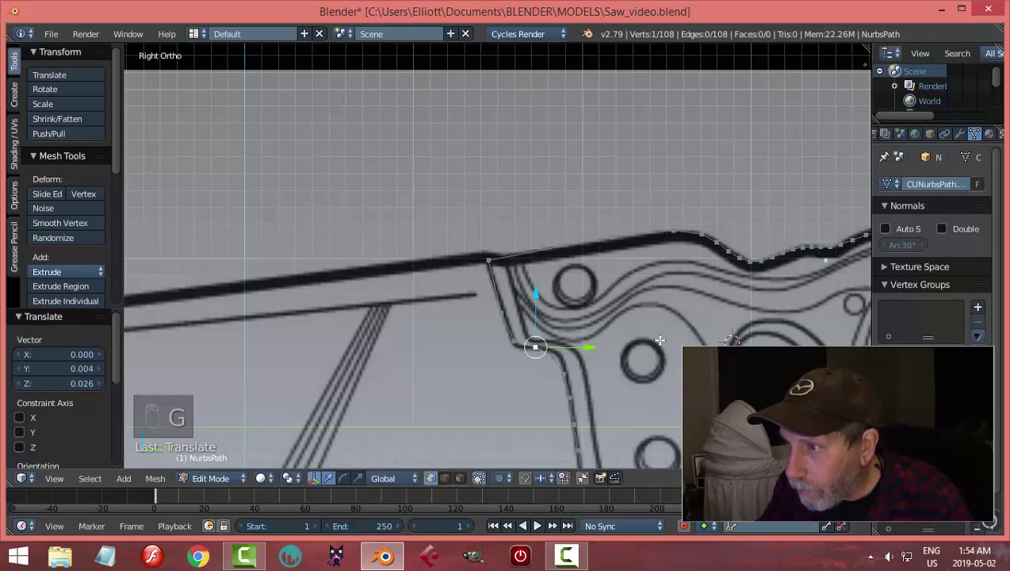
# - Fill the entire closed handle outline with a single face
pyautogui.press('a')
pyautogui.scroll(-5, 695, 330)
pyautogui.press('a')
pyautogui.scroll(-2, 812, 326)
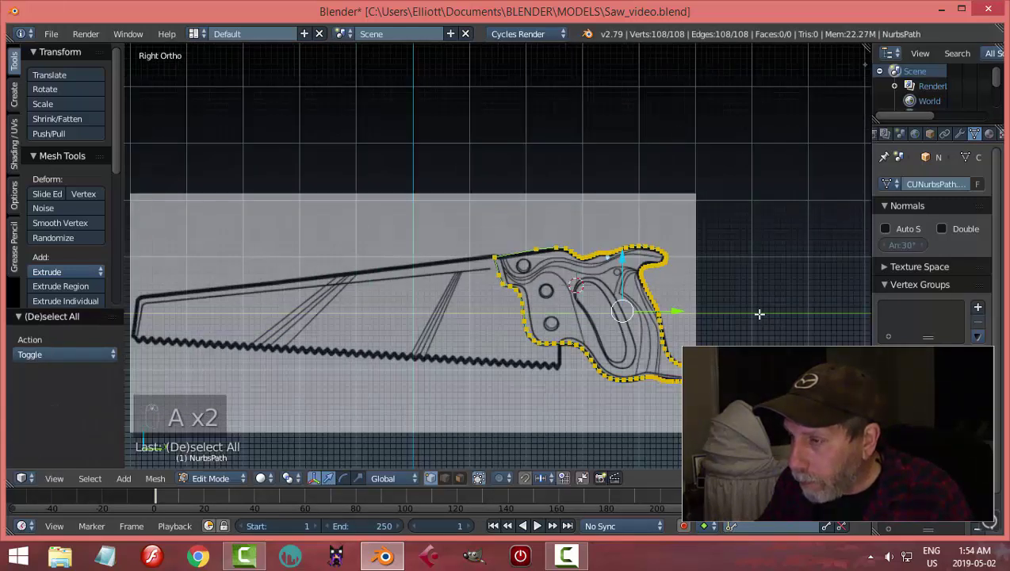
pyautogui.moveTo(759, 311); pyautogui.dragTo(639, 331, button='middle')
pyautogui.press('f')
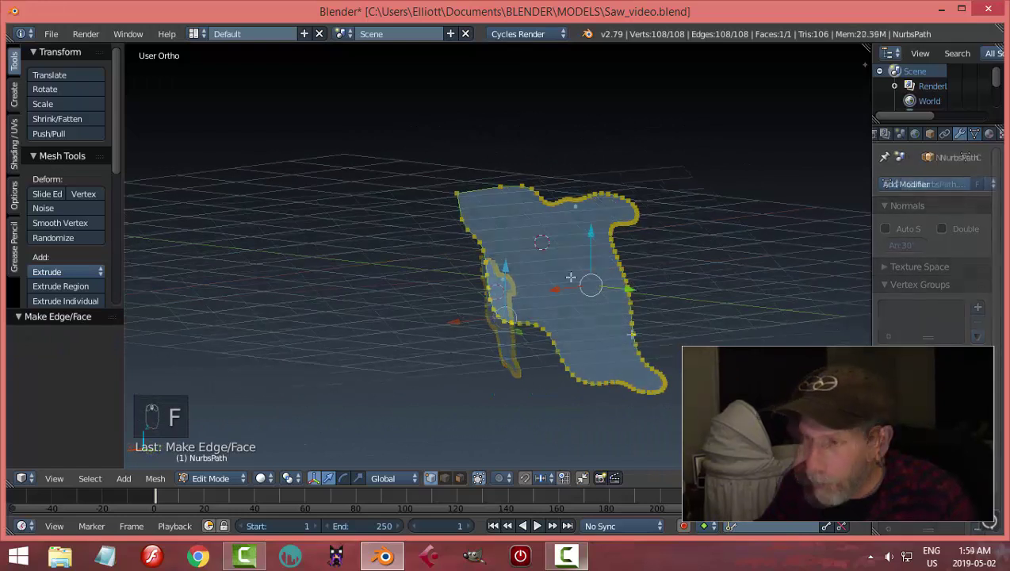
# - Extrude the handle face about 0.522 along the X axis to give it thickness
pyautogui.moveTo(644, 303); pyautogui.dragTo(681, 303, button='middle')
pyautogui.press('e')
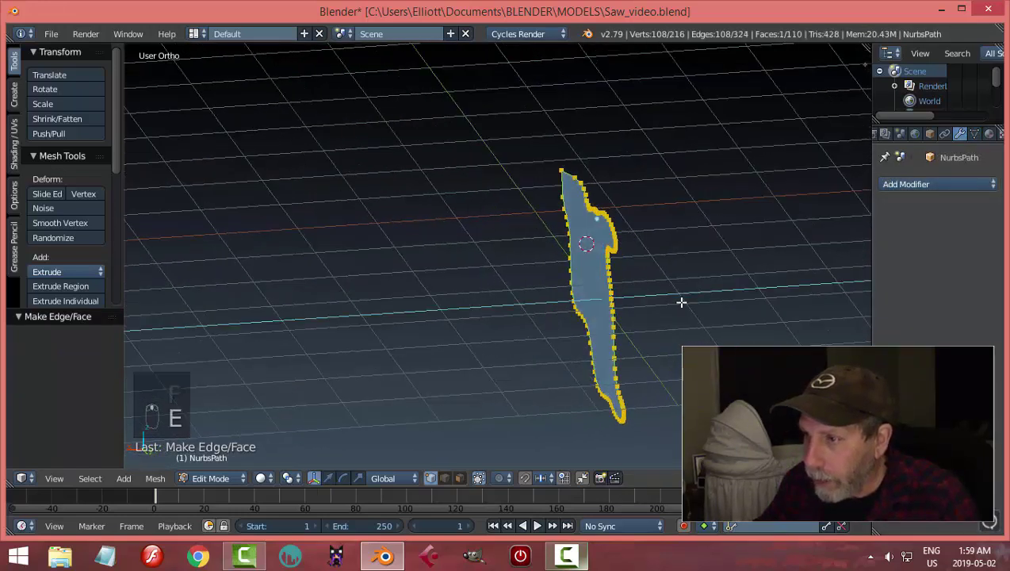
pyautogui.rightClick(681, 302)
pyautogui.press('g')
pyautogui.press('x')
pyautogui.click(512, 306)
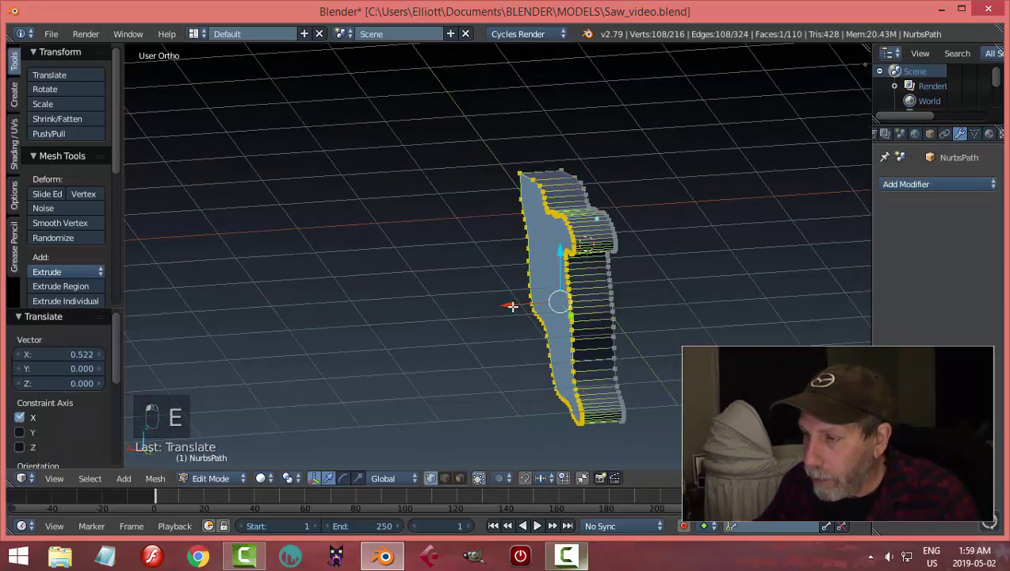
# - Make the normals of the whole handle mesh consistent, then clear the selection
pyautogui.press('a')
pyautogui.press('a')
pyautogui.press('a')
pyautogui.hotkey('ctrl', 'n')
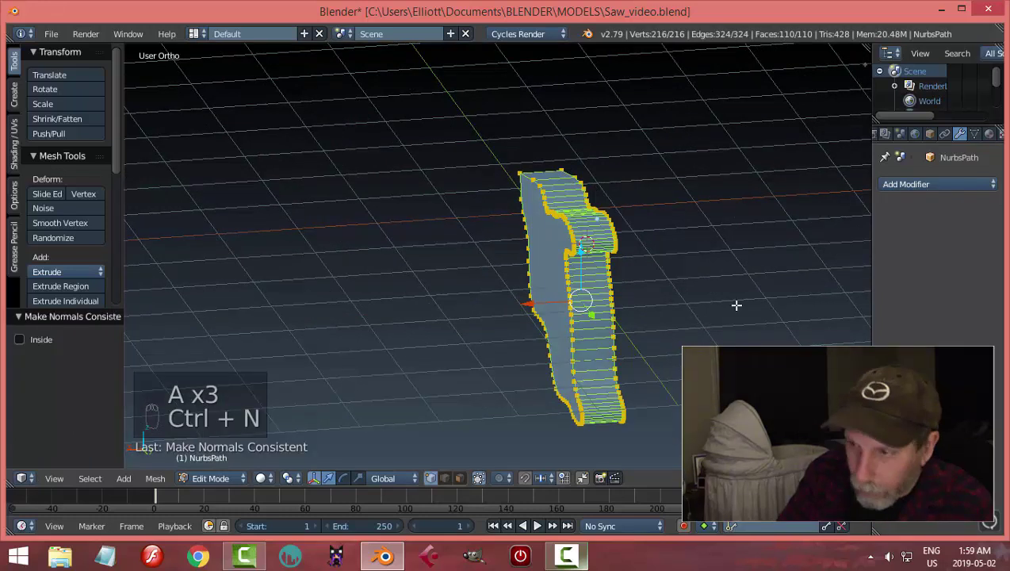
pyautogui.press('a')
# - Bevel the outline edge loops on both sides of the handle with 3 segments and an offset of about 0.045
pyautogui.hotkey('ctrl', 'Tab')
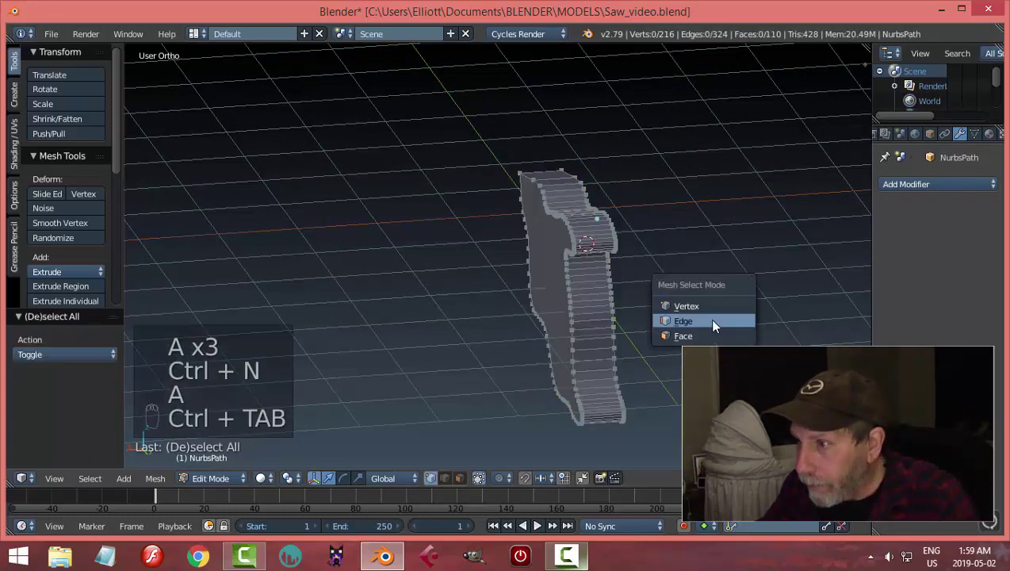
pyautogui.click(712, 325)
pyautogui.moveTo(616, 291); pyautogui.dragTo(586, 318, button='middle')
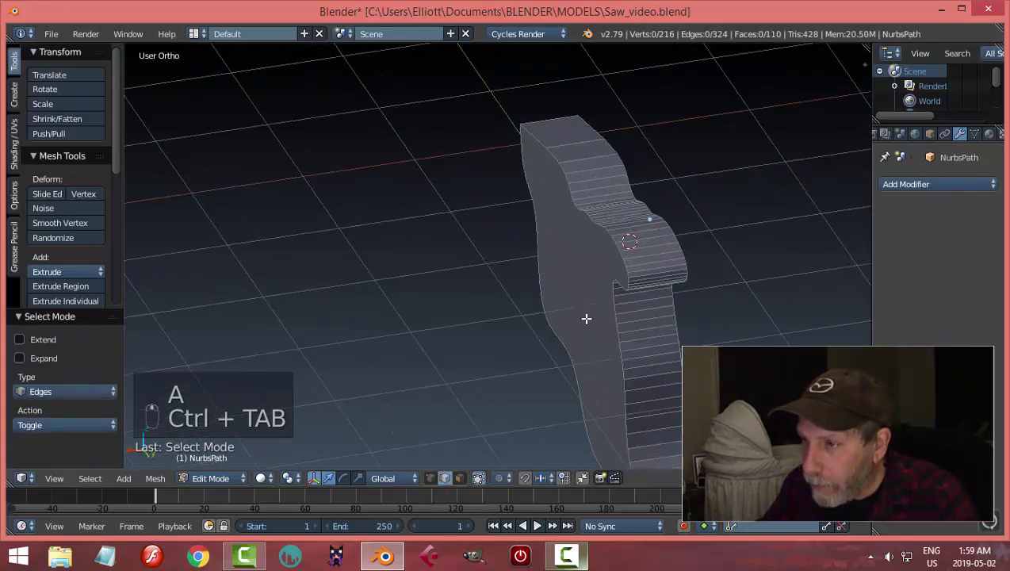
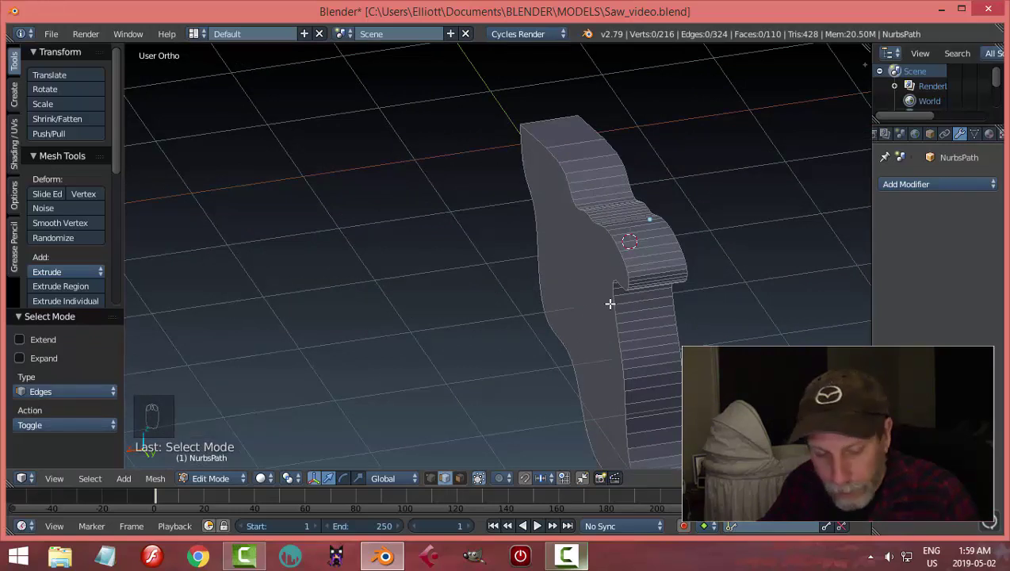
pyautogui.keyDown('alt'); pyautogui.rightClick(610, 303); pyautogui.keyUp('alt')
pyautogui.keyDown('alt'); pyautogui.keyDown('shift'); pyautogui.rightClick(673, 301); pyautogui.keyUp('shift'); pyautogui.keyUp('alt')
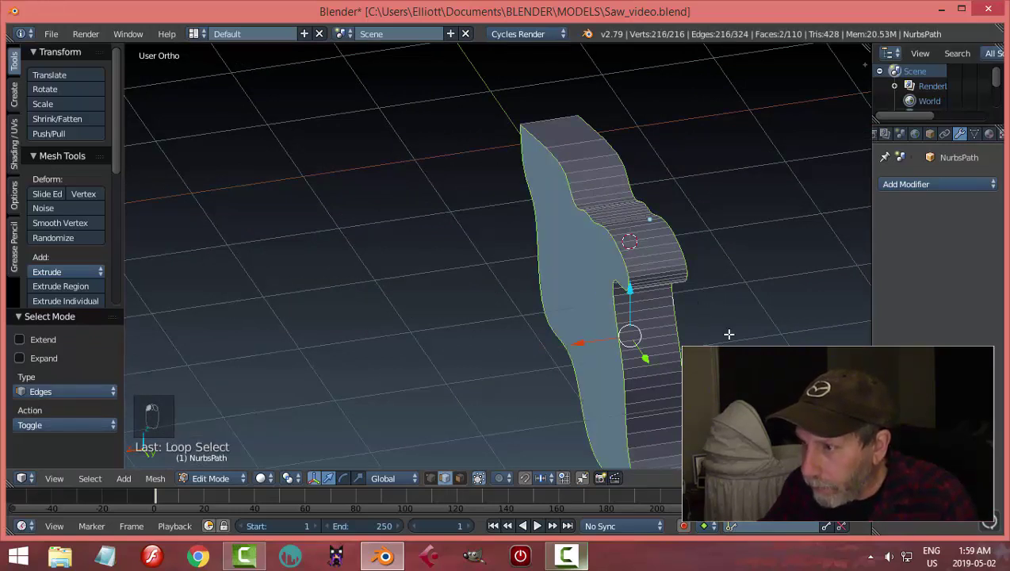
pyautogui.moveTo(728, 333); pyautogui.dragTo(746, 336, button='middle')
pyautogui.hotkey('ctrl', 'b')
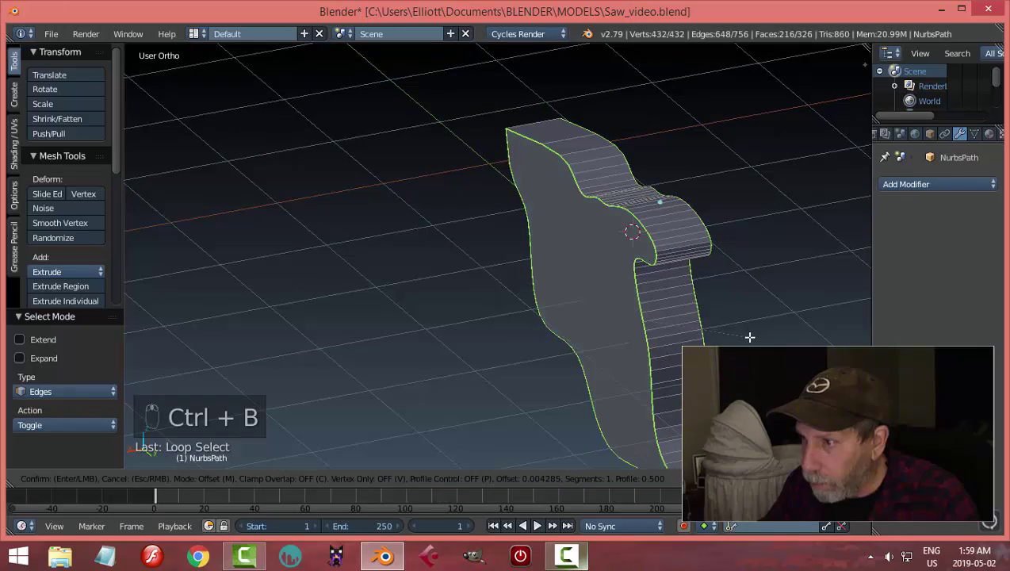
pyautogui.scroll(2, 753, 342)
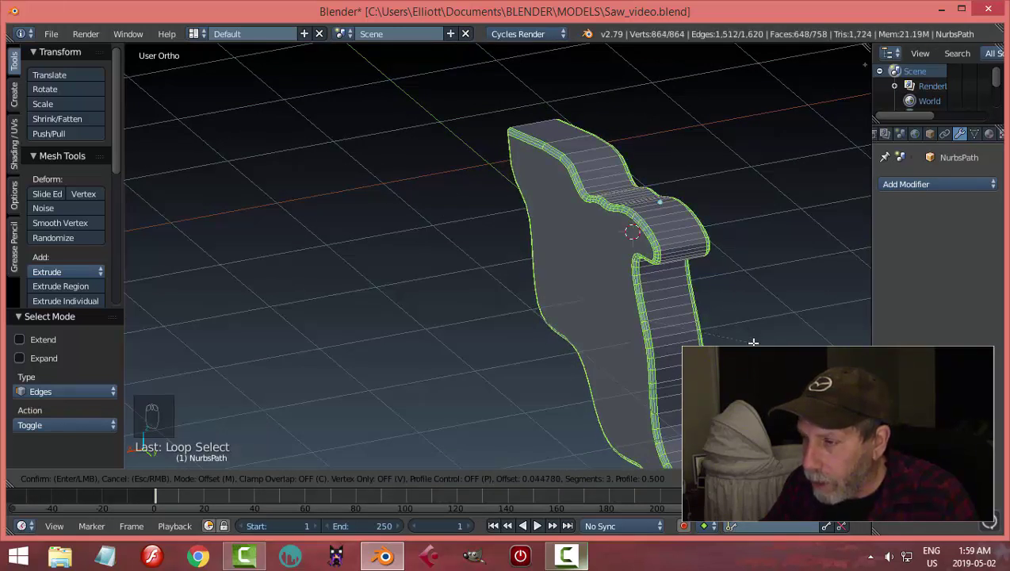
pyautogui.click(754, 343)
# - Return to Object Mode and apply smooth shading to the handle
pyautogui.press('a')
pyautogui.press('Tab')
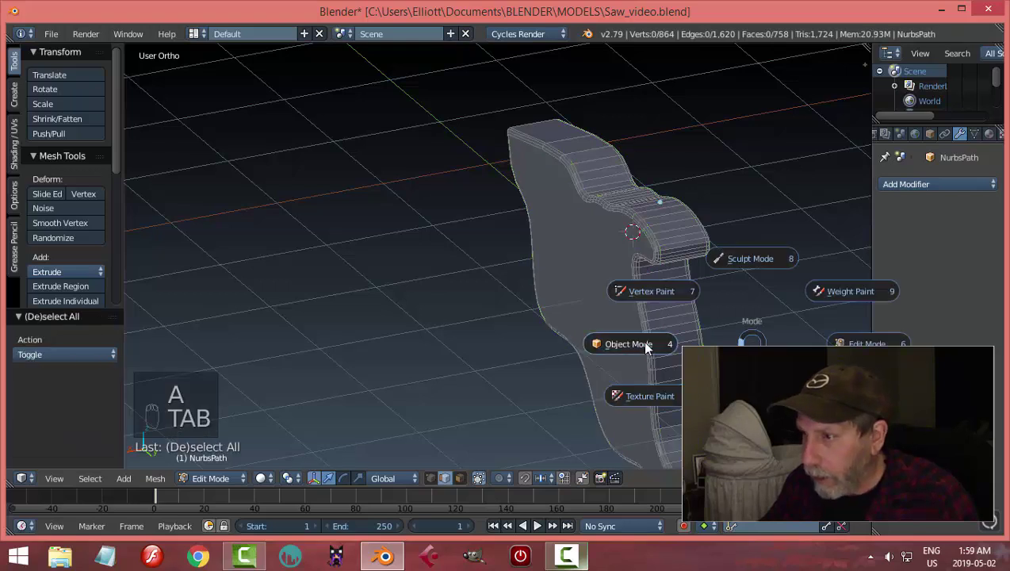
pyautogui.click(644, 343)
pyautogui.click(45, 266)
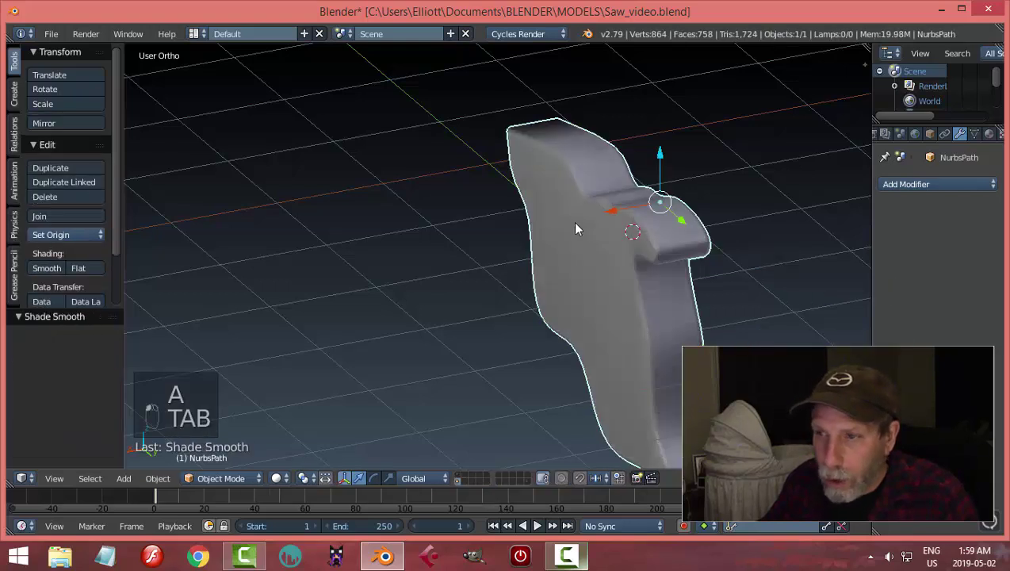
# - Inset the two large flat side faces of the handle with a thickness of 0.01, then return to Object Mode
pyautogui.moveTo(572, 221)
pyautogui.mouseDown(button='middle')
pyautogui.moveTo(663, 238)
pyautogui.moveTo(746, 217)
pyautogui.moveTo(656, 193)
pyautogui.moveTo(617, 226)
pyautogui.moveTo(545, 245)
pyautogui.moveTo(556, 230)
pyautogui.mouseUp(button='middle')
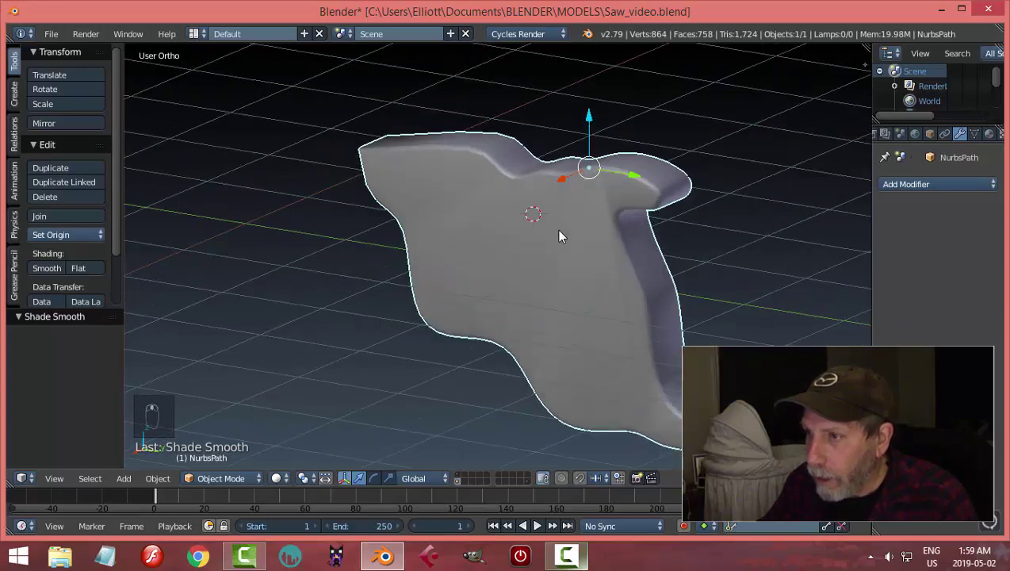
pyautogui.press('Tab')
pyautogui.click(598, 238)
pyautogui.hotkey('ctrl', 'Tab')
pyautogui.click(568, 262)
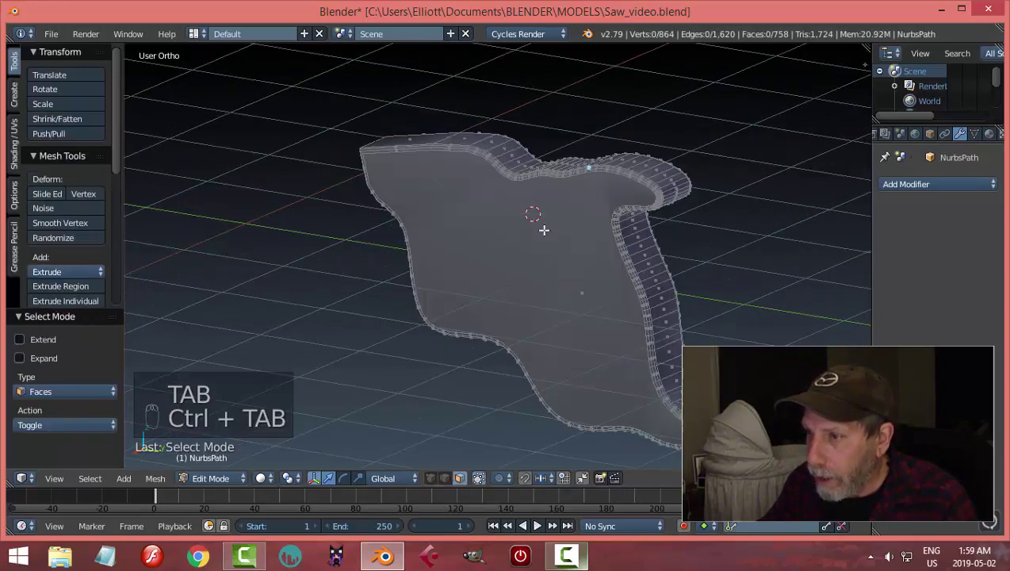
pyautogui.rightClick(543, 230)
pyautogui.moveTo(724, 225); pyautogui.dragTo(537, 245, button='middle')
pyautogui.keyDown('shift'); pyautogui.rightClick(539, 242); pyautogui.keyUp('shift')
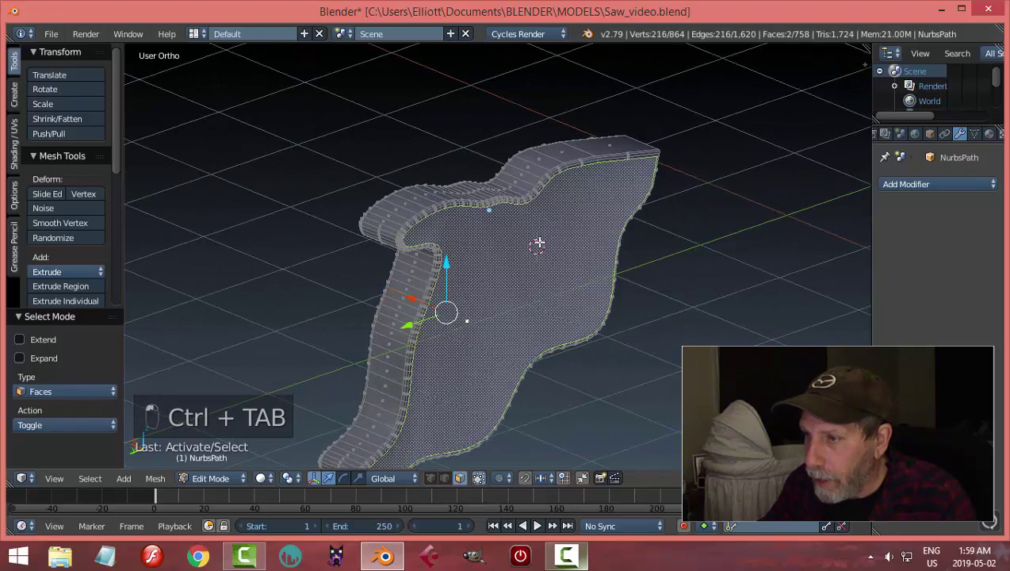
pyautogui.press('i')
pyautogui.click(538, 241)
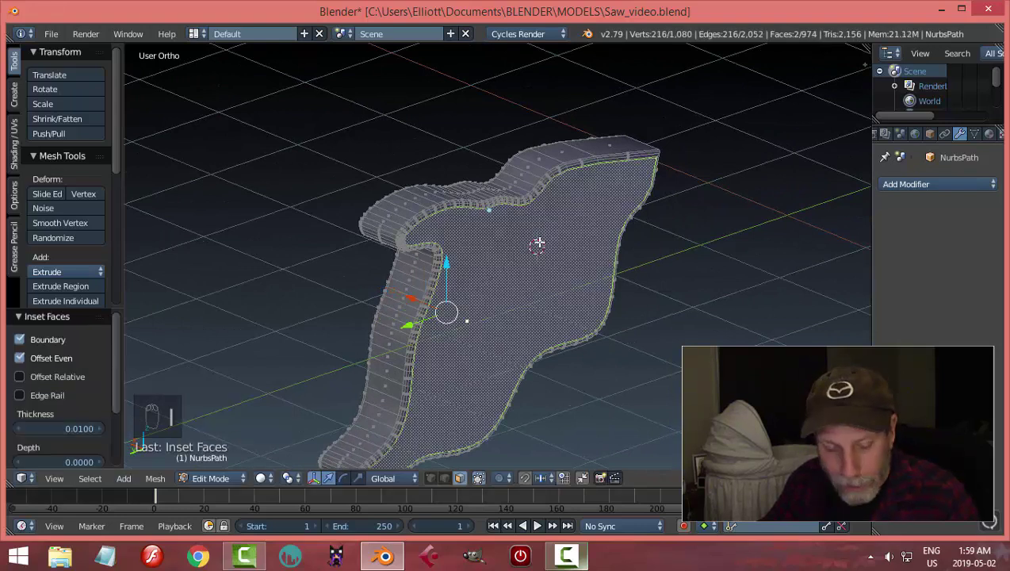
pyautogui.press('a')
pyautogui.press('Tab')
# - Clear the object selection and show the blade's layer together with the handle's layer
pyautogui.click(387, 236)
pyautogui.moveTo(387, 236); pyautogui.dragTo(536, 374, button='middle')
pyautogui.press('a')
pyautogui.press('a')
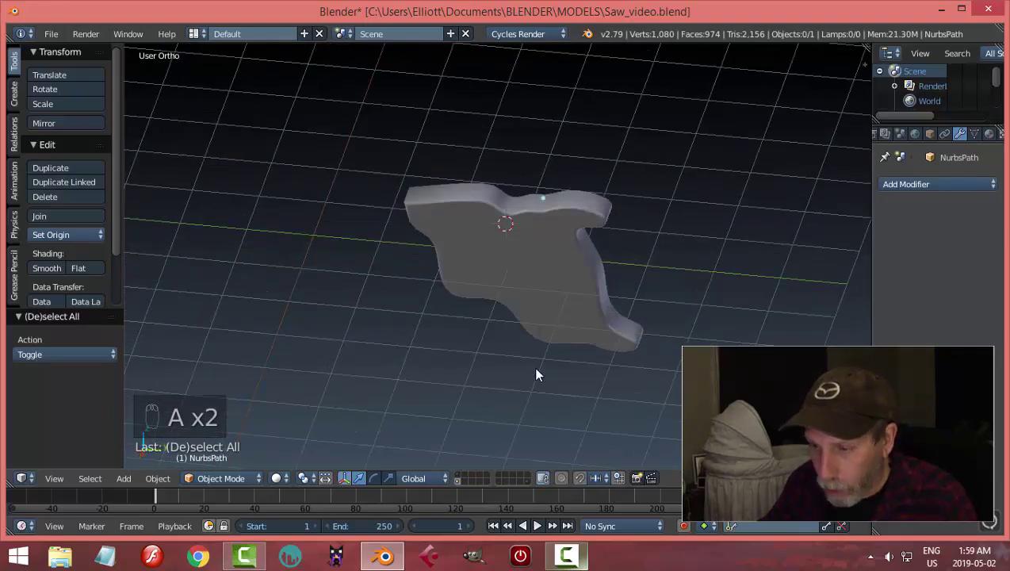
pyautogui.keyDown('shift'); pyautogui.click(458, 475); pyautogui.keyUp('shift')
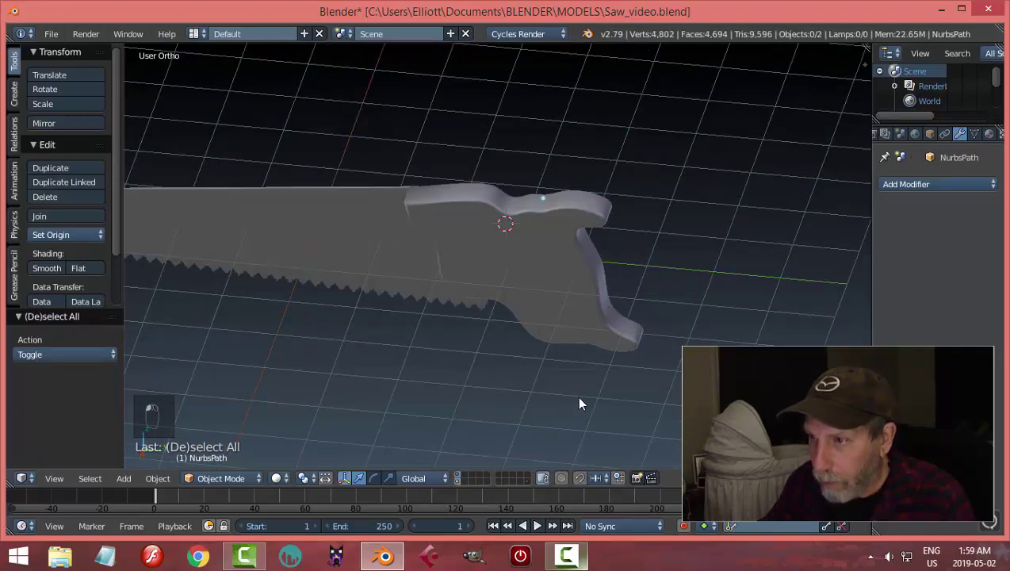
# - In the right side view, raise the handle about 0.033 along Z to align with the blade, then deselect it
pyautogui.moveTo(577, 396); pyautogui.dragTo(520, 331, button='middle')
pyautogui.rightClick(480, 278)
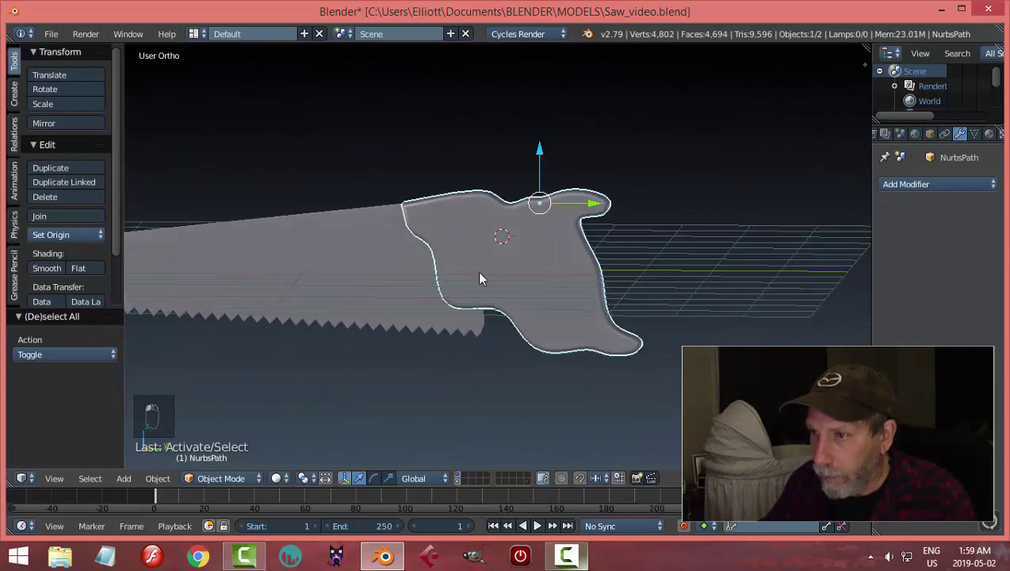
pyautogui.press('KP_3')
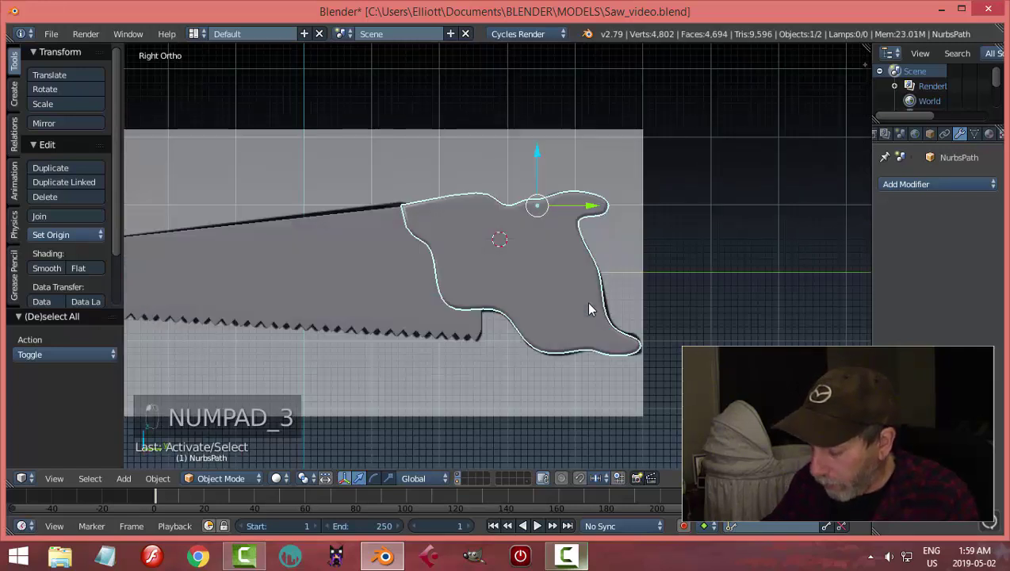
pyautogui.click(533, 154)
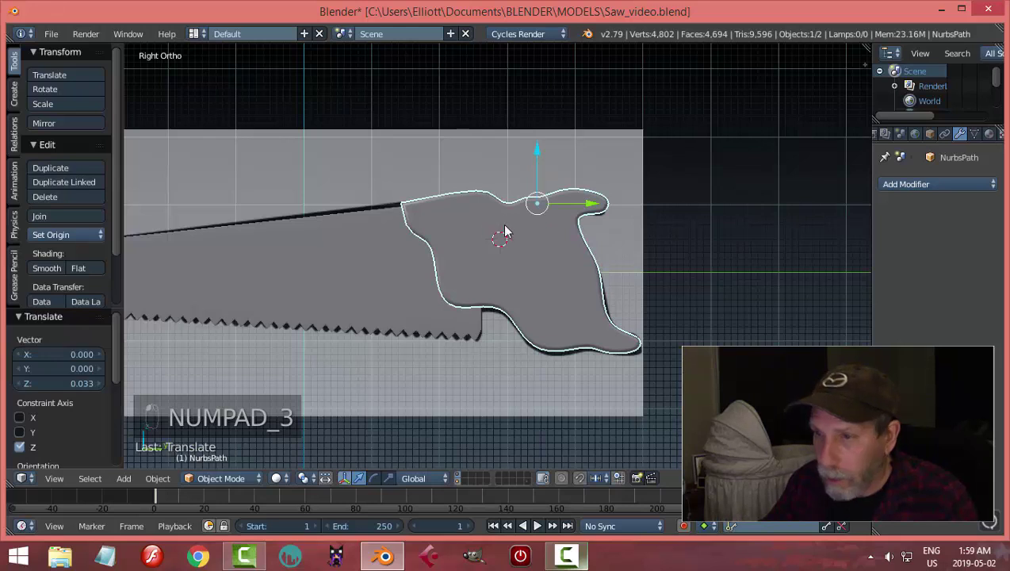
pyautogui.press('a')
pyautogui.press('a')
# - Bevel the edge loop across the handle's upper front corner with an offset of about 0.026, then return to Object Mode
pyautogui.moveTo(533, 154); pyautogui.dragTo(467, 241, button='middle')
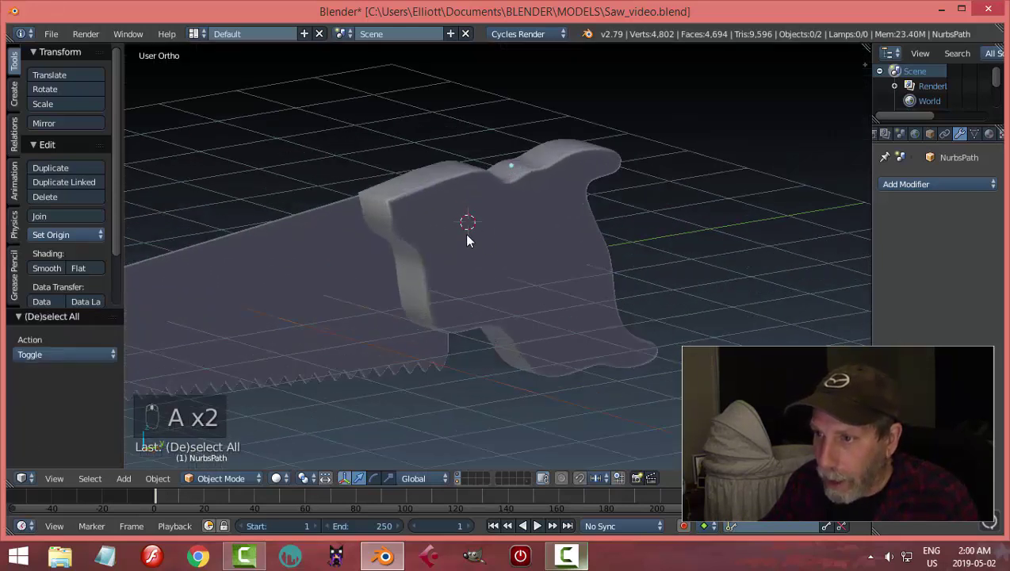
pyautogui.rightClick(376, 201)
pyautogui.press('Tab')
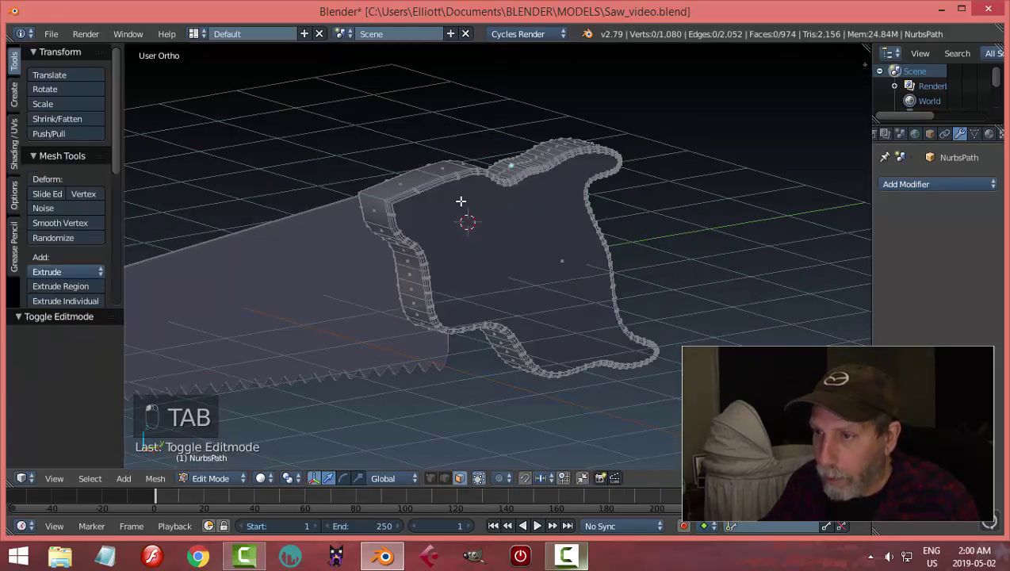
pyautogui.scroll(4, 383, 207)
pyautogui.scroll(2, 423, 247)
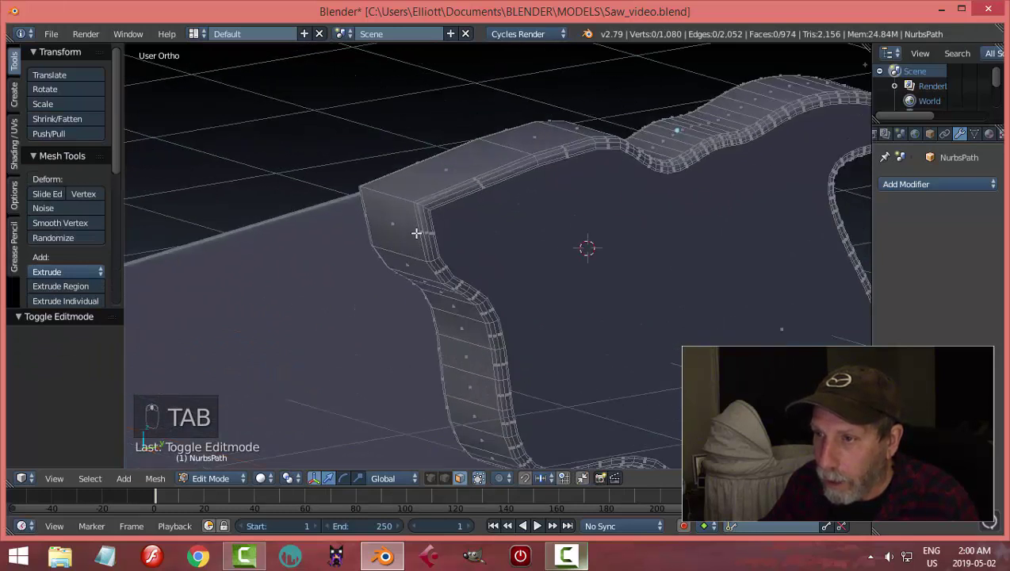
pyautogui.hotkey('ctrl', 'Tab')
pyautogui.click(387, 219)
pyautogui.keyDown('alt'); pyautogui.keyDown('shift'); pyautogui.rightClick(390, 196); pyautogui.keyUp('shift'); pyautogui.keyUp('alt')
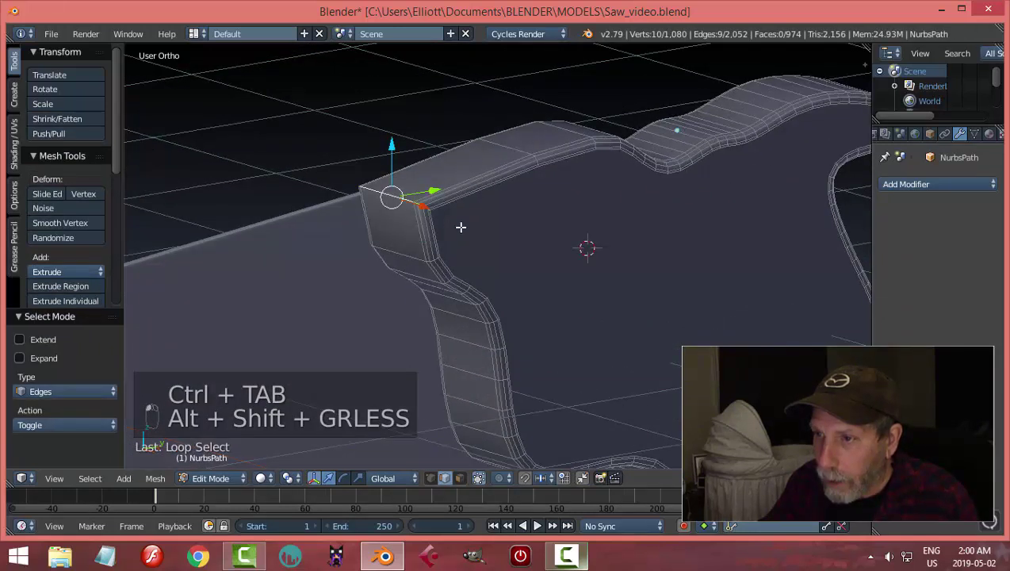
pyautogui.hotkey('ctrl', 'b')
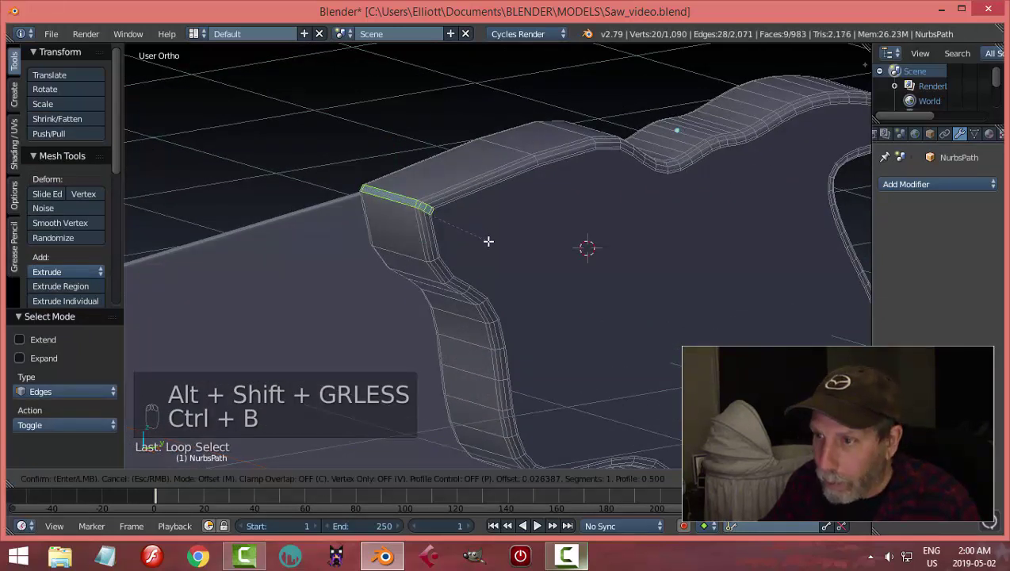
pyautogui.click(488, 239)
pyautogui.press('a')
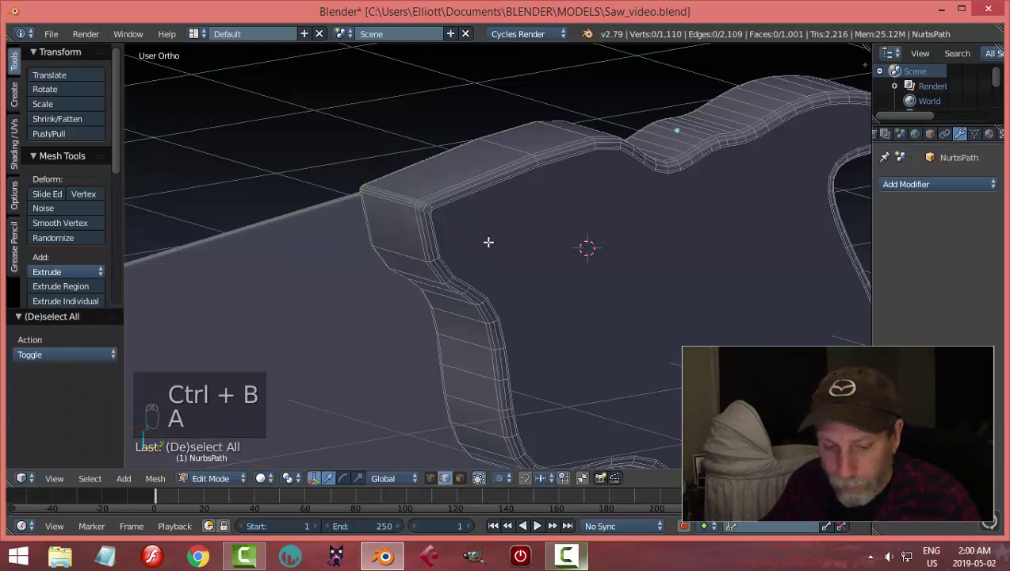
pyautogui.press('Tab')
# - Display the saw in wireframe over the reference drawing in the right side view, focused on the handle's grip opening
pyautogui.moveTo(515, 240); pyautogui.dragTo(599, 278, button='middle')
pyautogui.press('a')
pyautogui.scroll(-3, 618, 270)
pyautogui.rightClick(599, 278)
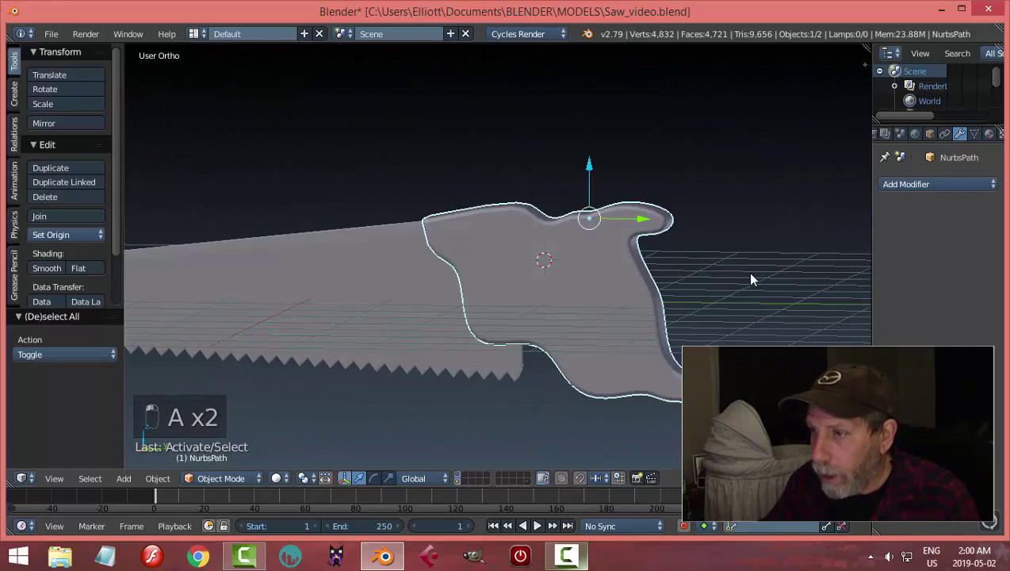
pyautogui.press('KP_3')
pyautogui.scroll(2, 733, 339)
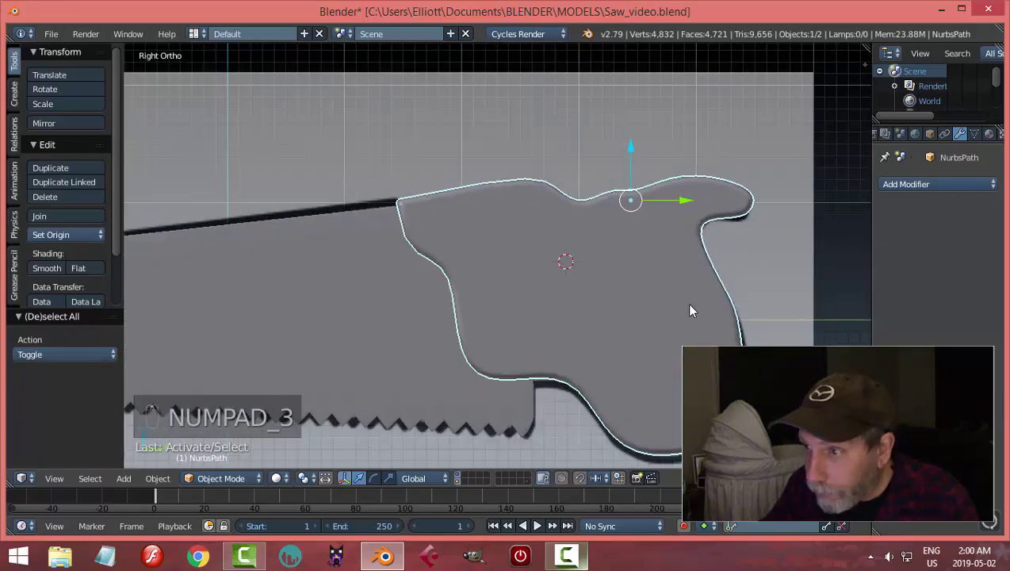
pyautogui.press('z')
pyautogui.click(803, 307)
pyautogui.scroll(3, 663, 316)
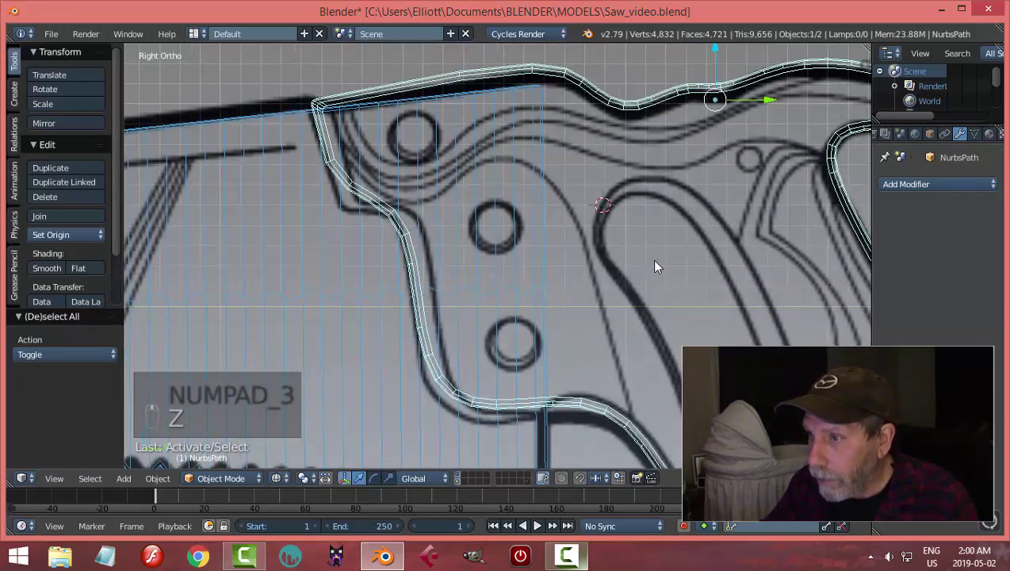
# - Add a Path curve near the grip opening and rotate it 90° about the Z axis
pyautogui.scroll(-1, 642, 251)
pyautogui.hotkey('shift', 'a')
pyautogui.moveTo(647, 246)
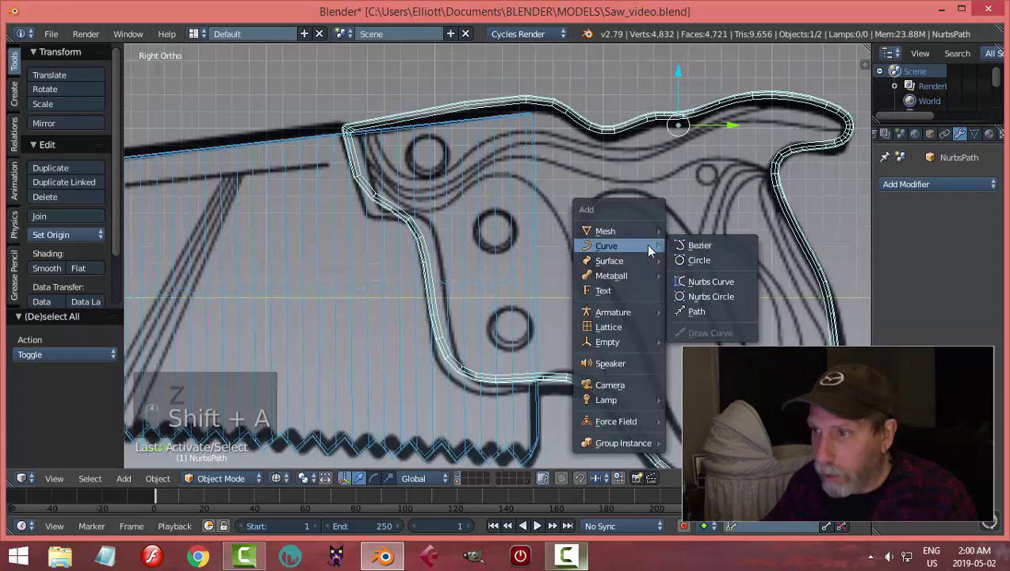
pyautogui.click(696, 311)
pyautogui.press('r')
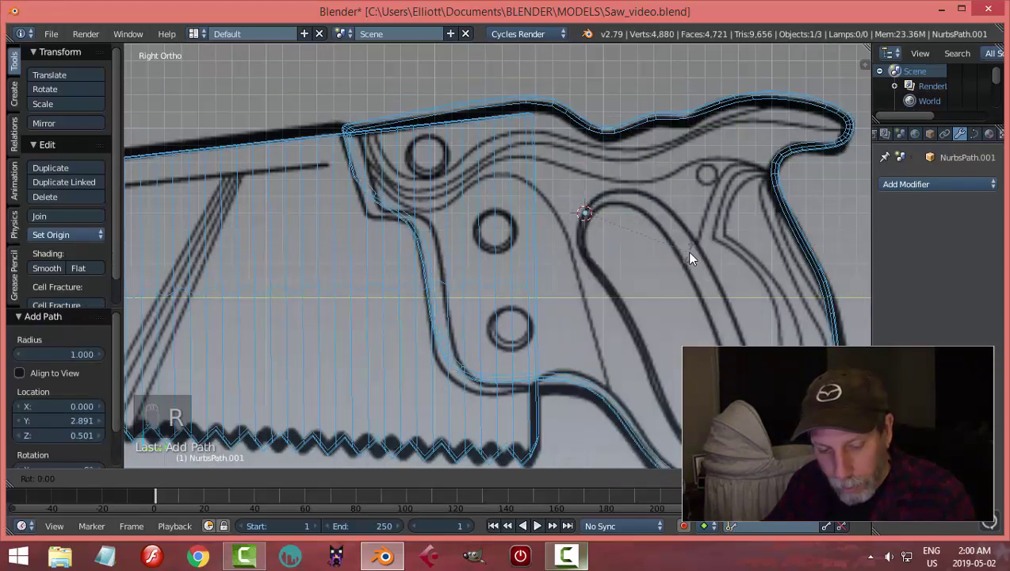
pyautogui.press('z')
pyautogui.press('9')
pyautogui.press('0')
pyautogui.click(688, 258)
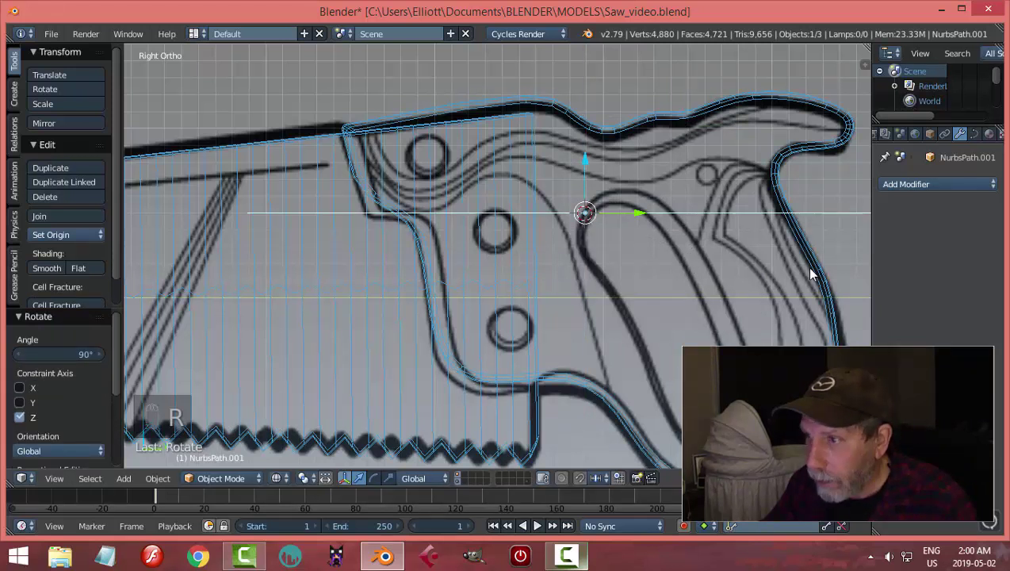
# - Scale the path to about 0.169 and move it onto the upper end of the grip opening
pyautogui.press('s')
pyautogui.click(603, 254)
pyautogui.scroll(1, 634, 252)
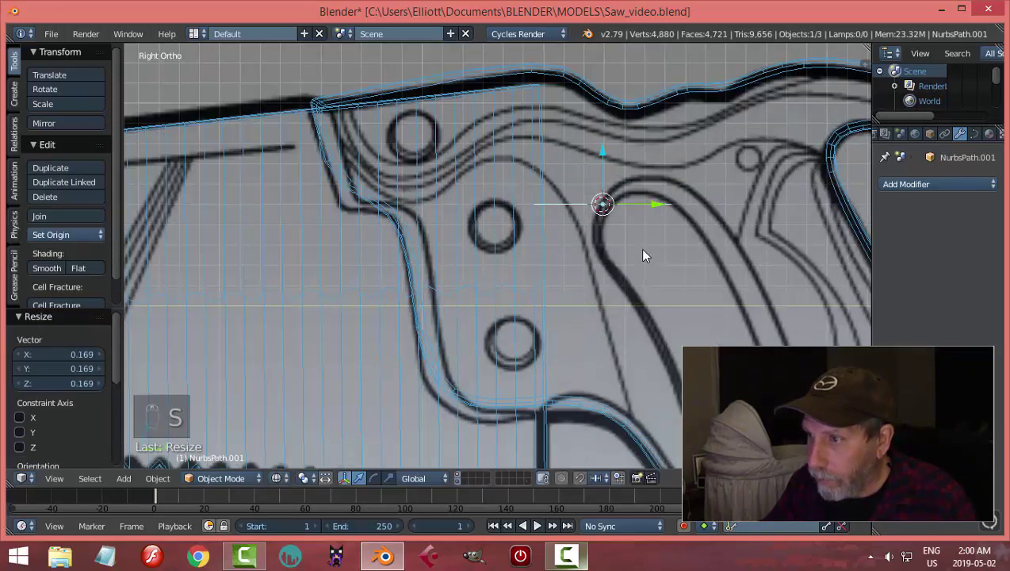
pyautogui.press('g')
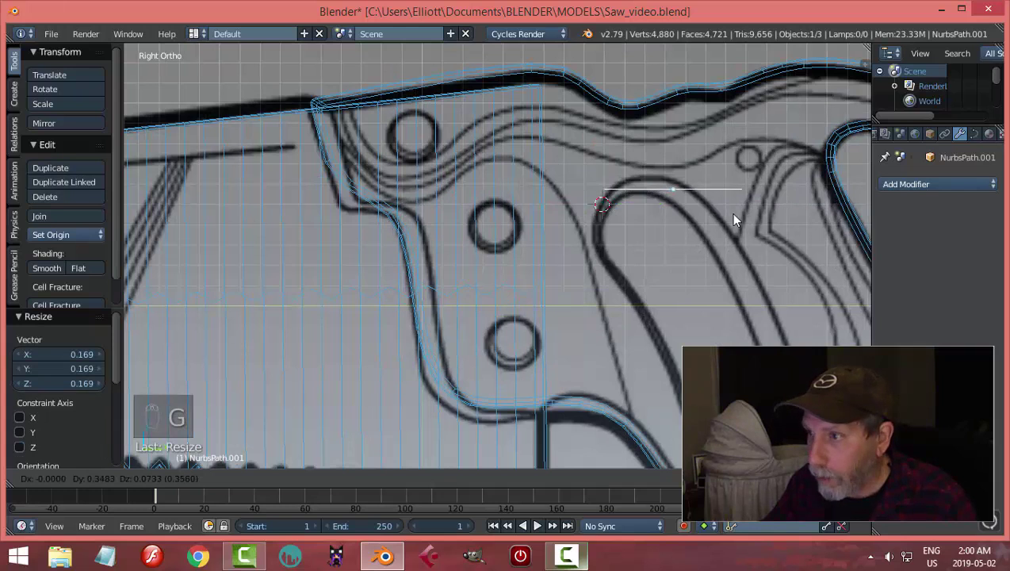
pyautogui.click(731, 213)
# - Enter Edit Mode on the path and move its two rearmost control points down along the rear edge of the grip opening
pyautogui.press('Tab')
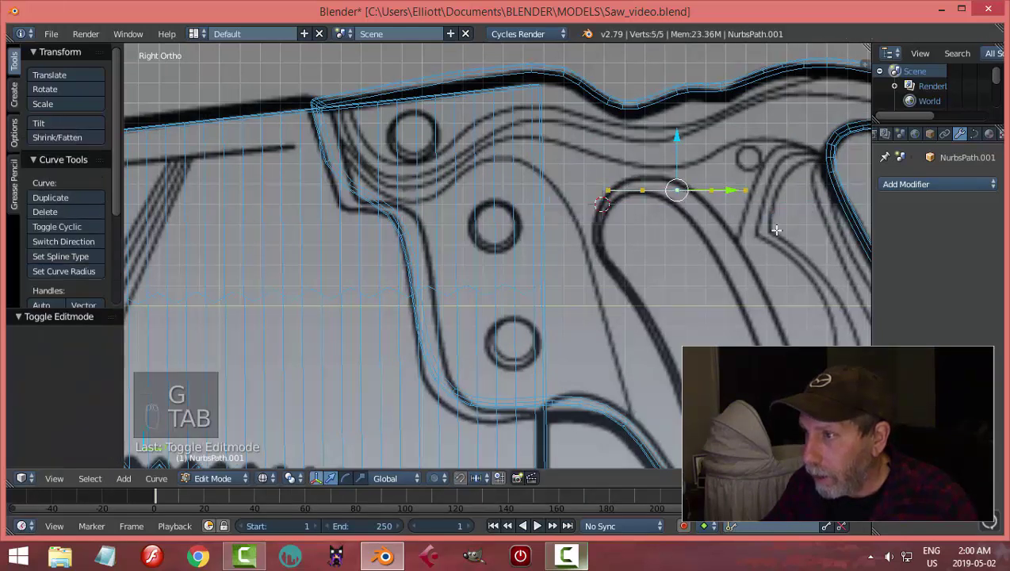
pyautogui.keyDown('shift'); pyautogui.moveTo(778, 225); pyautogui.dragTo(695, 191, button='middle'); pyautogui.keyUp('shift')
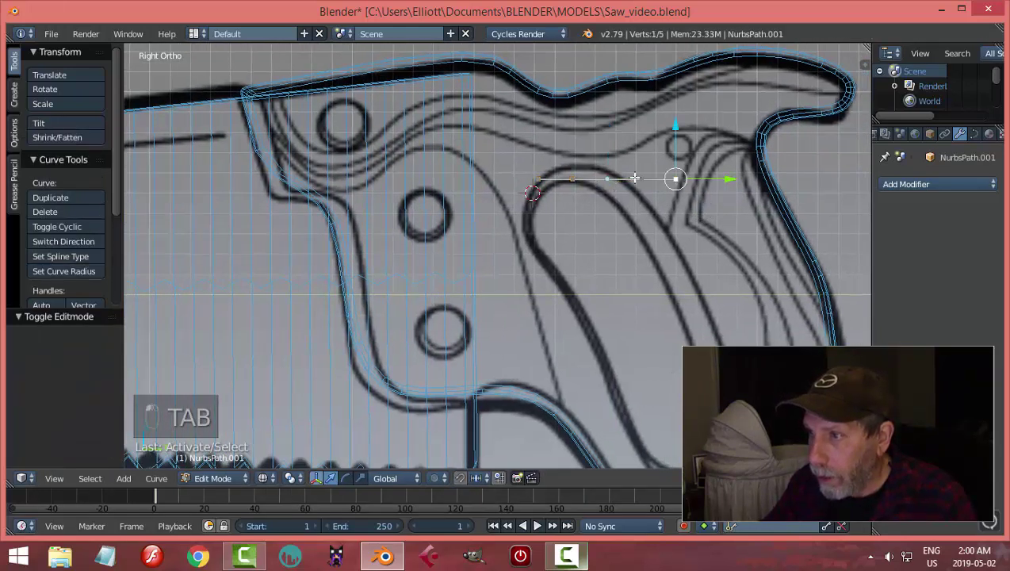
pyautogui.press('g')
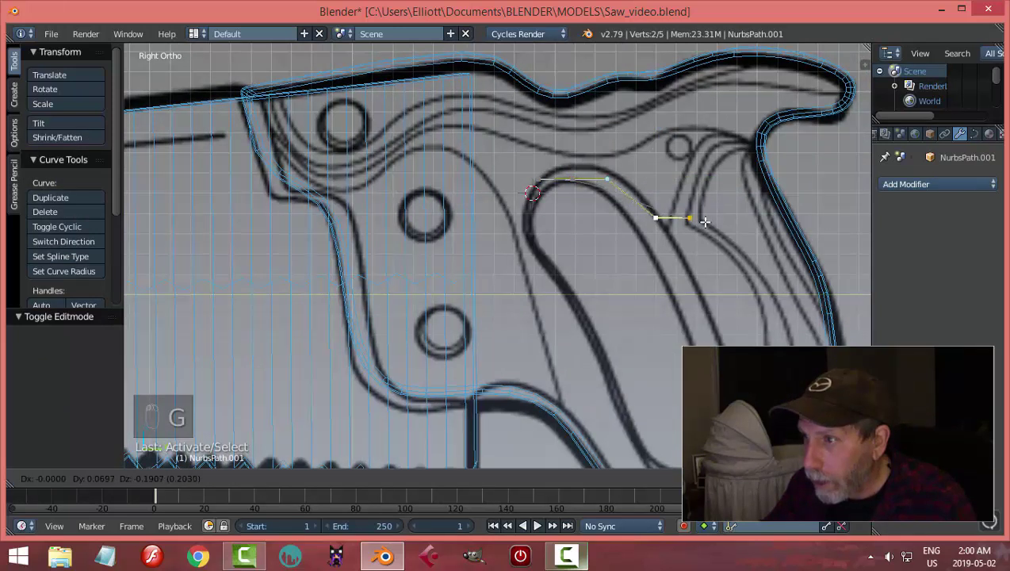
pyautogui.click(689, 239)
pyautogui.press('a')
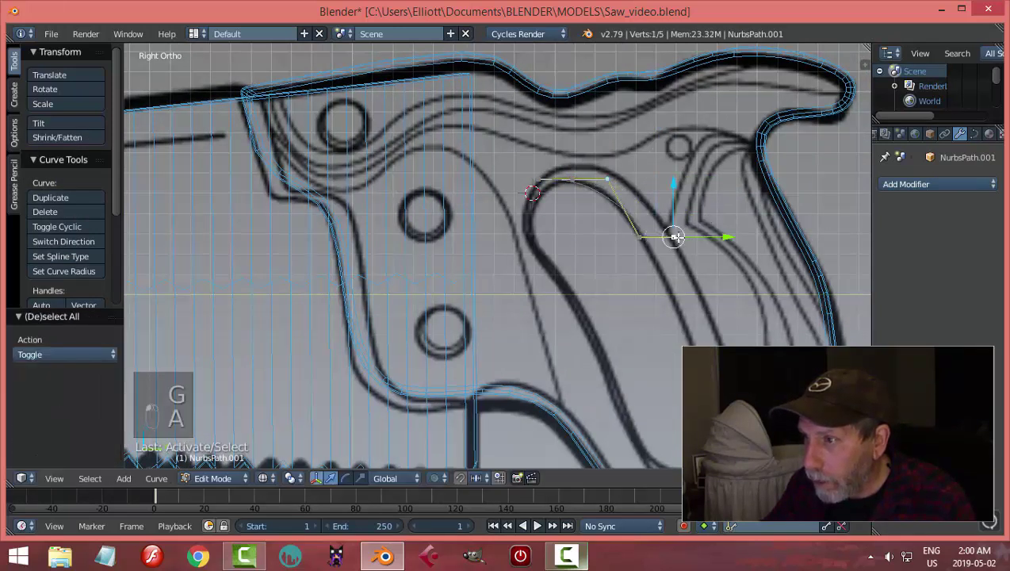
pyautogui.rightClick(684, 243)
pyautogui.press('g')
pyautogui.click(675, 291)
pyautogui.press('g')
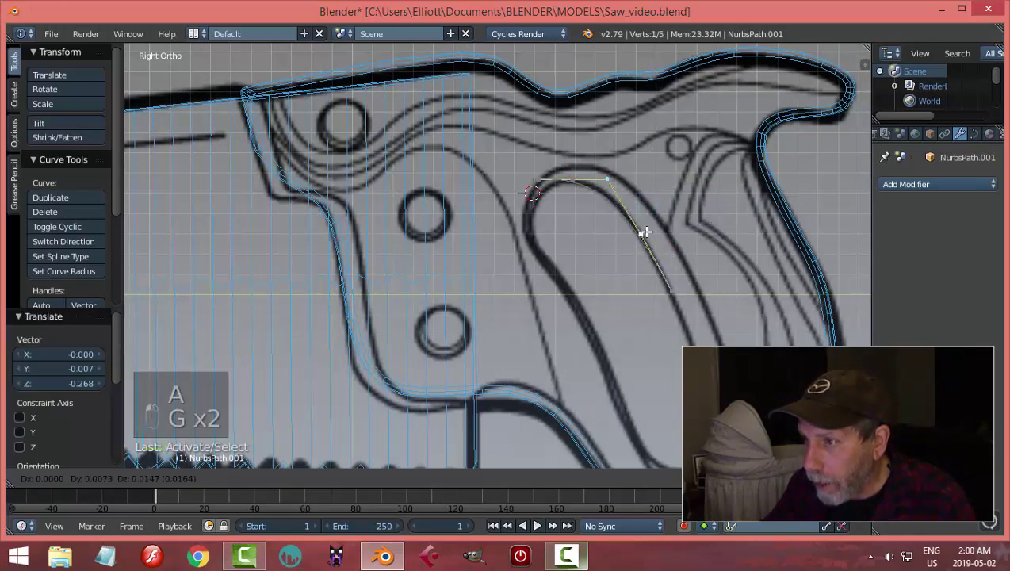
pyautogui.click(679, 293)
# - Extrude three more control points down the rear edge of the grip opening to its lower end
pyautogui.keyDown('shift'); pyautogui.moveTo(690, 302); pyautogui.dragTo(665, 227, button='middle'); pyautogui.keyUp('shift')
pyautogui.press('e')
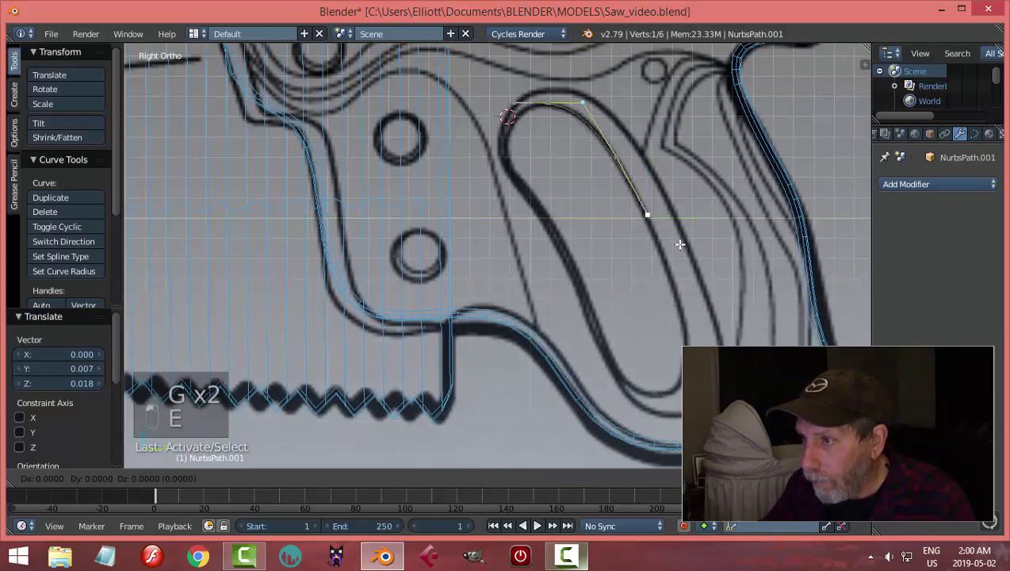
pyautogui.click(704, 306)
pyautogui.press('e')
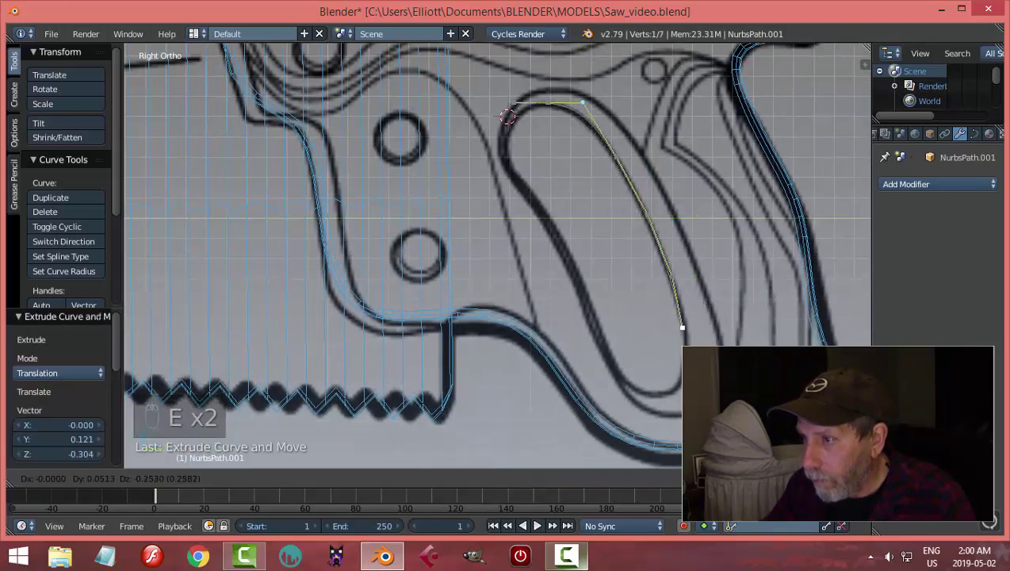
pyautogui.click(681, 338)
pyautogui.press('e')
pyautogui.click(675, 389)
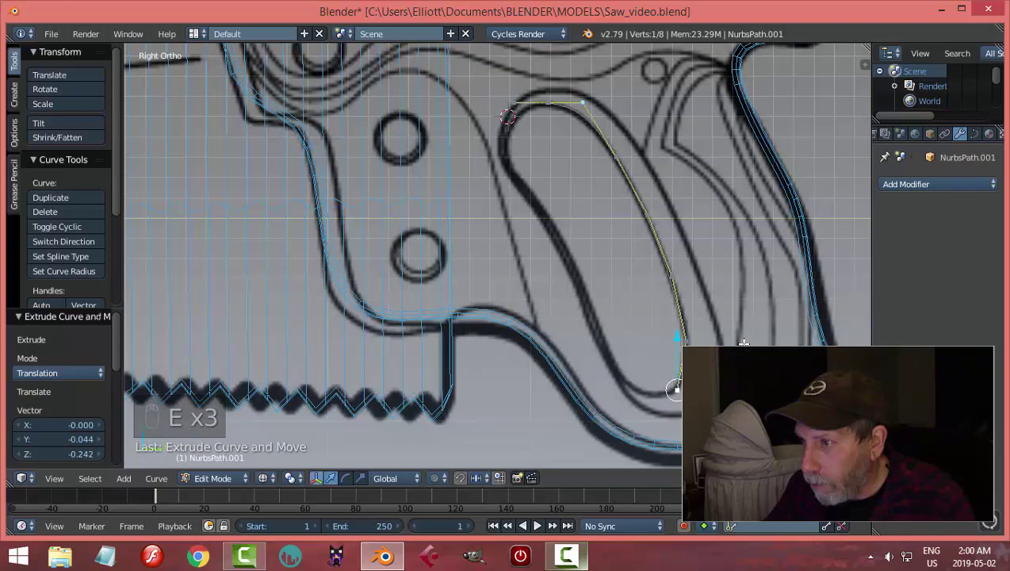
# - Check the curve in Object Mode, then nudge two lower rear control points to follow the grip opening's outline
pyautogui.press('Tab')
pyautogui.press('Tab')
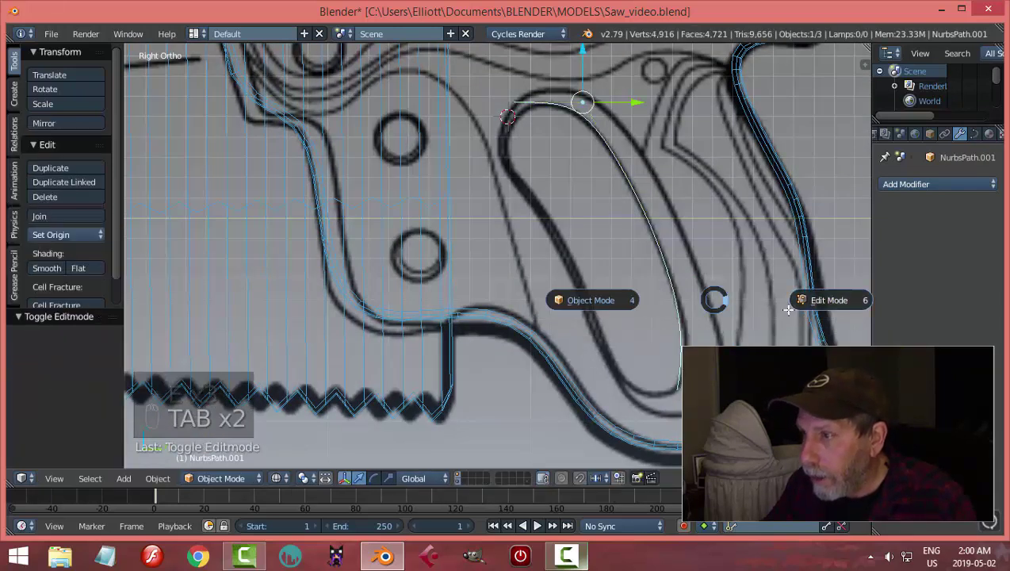
pyautogui.press('g')
pyautogui.click(670, 270)
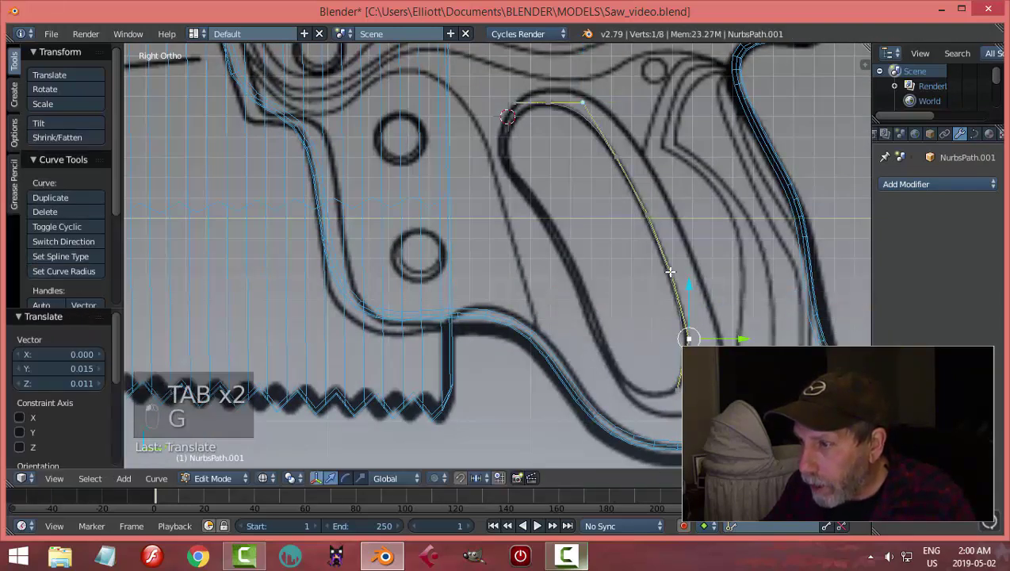
pyautogui.press('g')
pyautogui.click(668, 268)
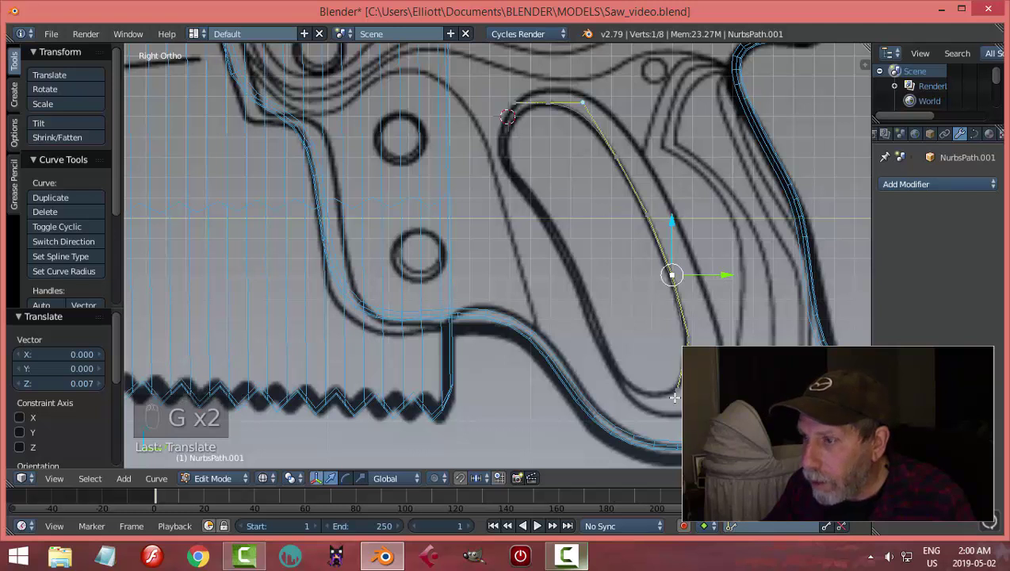
# - Extrude two control points from the curve's lower end, around the bottom of the grip opening and up its front edge
pyautogui.rightClick(674, 397)
pyautogui.press('e')
pyautogui.click(632, 399)
pyautogui.press('e')
pyautogui.click(587, 332)
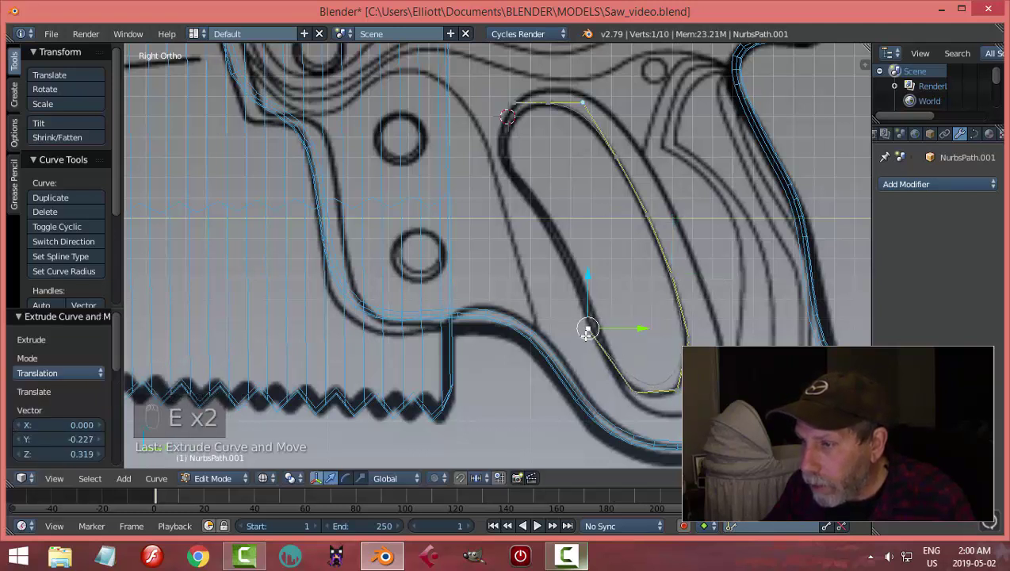
# - Move the two bottom control points and the lowest front one onto the grip opening's outline
pyautogui.press('g')
pyautogui.click(680, 401)
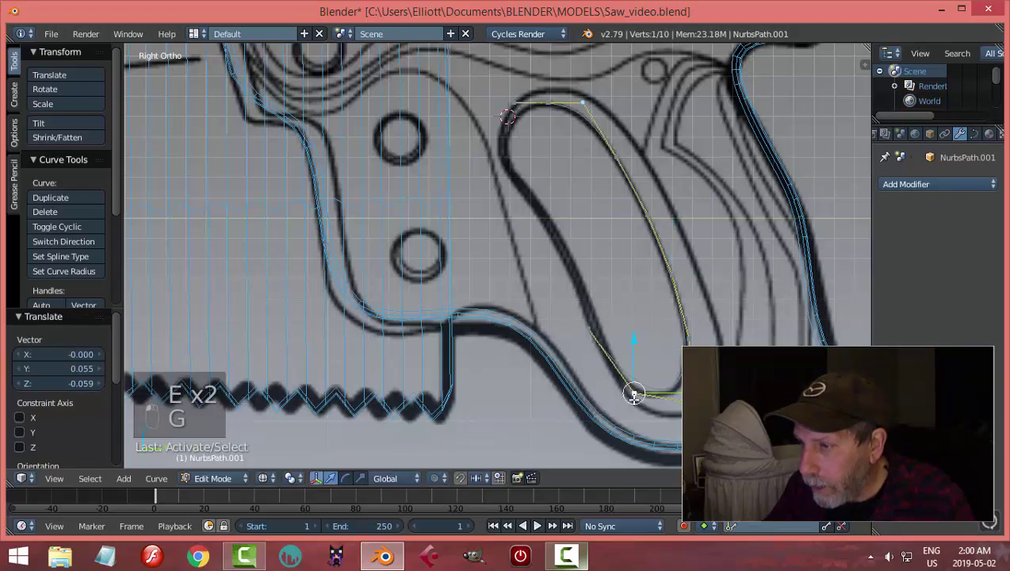
pyautogui.press('g')
pyautogui.click(624, 402)
pyautogui.press('g')
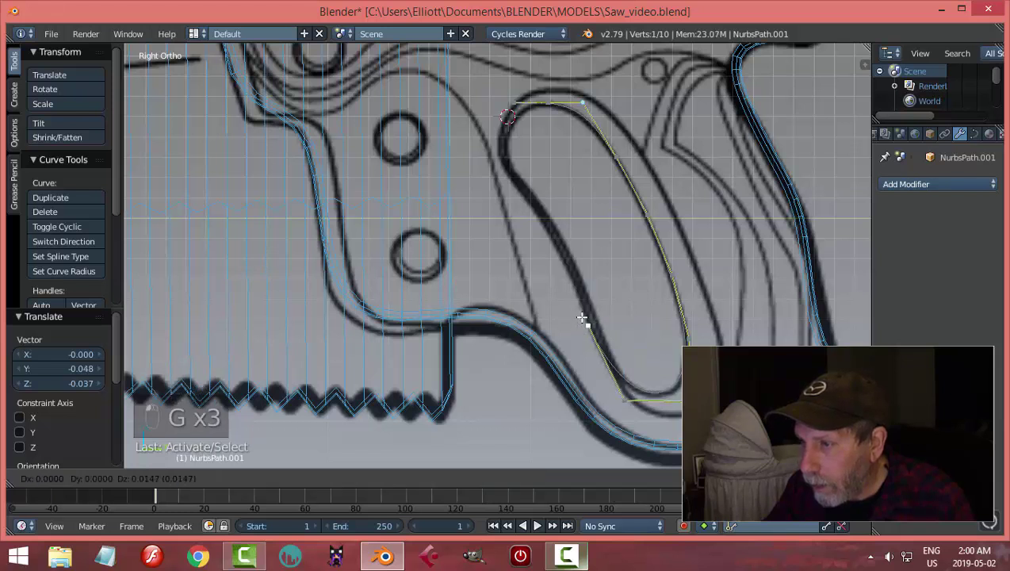
pyautogui.click(586, 324)
# - Extrude two control points up the front edge of the grip opening and adjust the lower one onto the outline
pyautogui.press('e')
pyautogui.click(555, 248)
pyautogui.press('e')
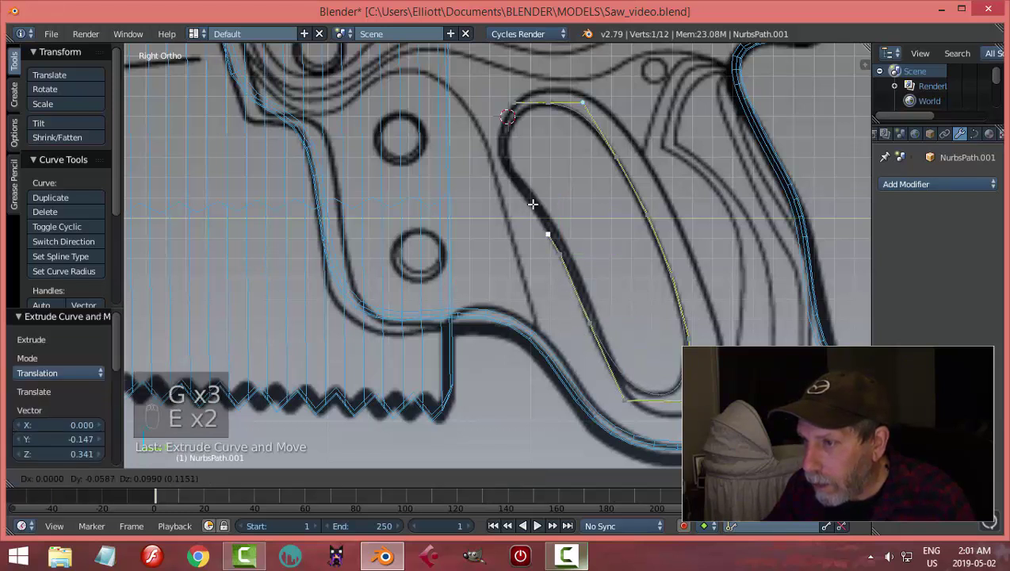
pyautogui.click(526, 199)
pyautogui.rightClick(556, 250)
pyautogui.press('g')
pyautogui.click(558, 247)
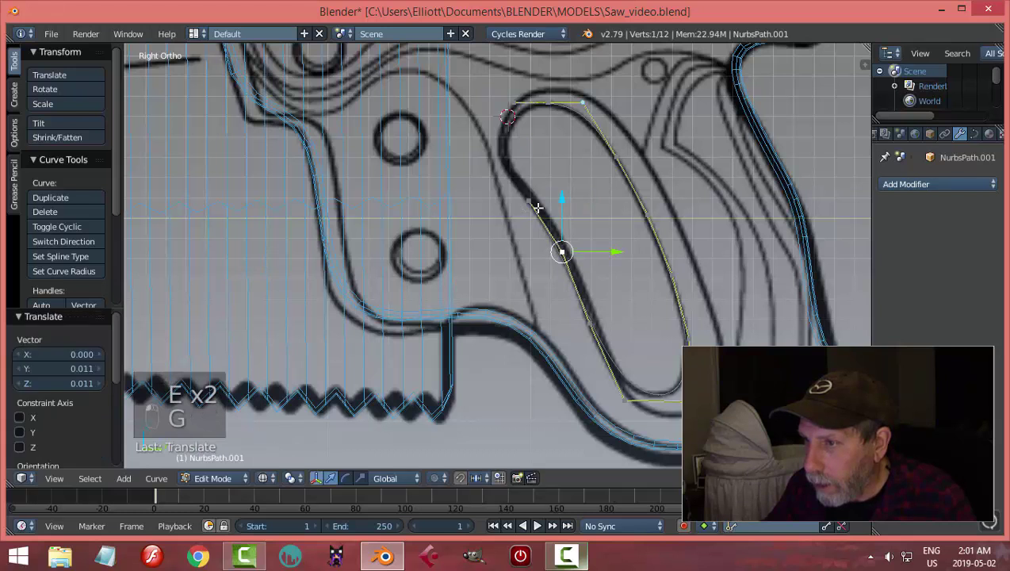
# - Extrude two more control points to the opening's upper front corner and move the lower one outward to round the bend
pyautogui.press('e')
pyautogui.click(508, 156)
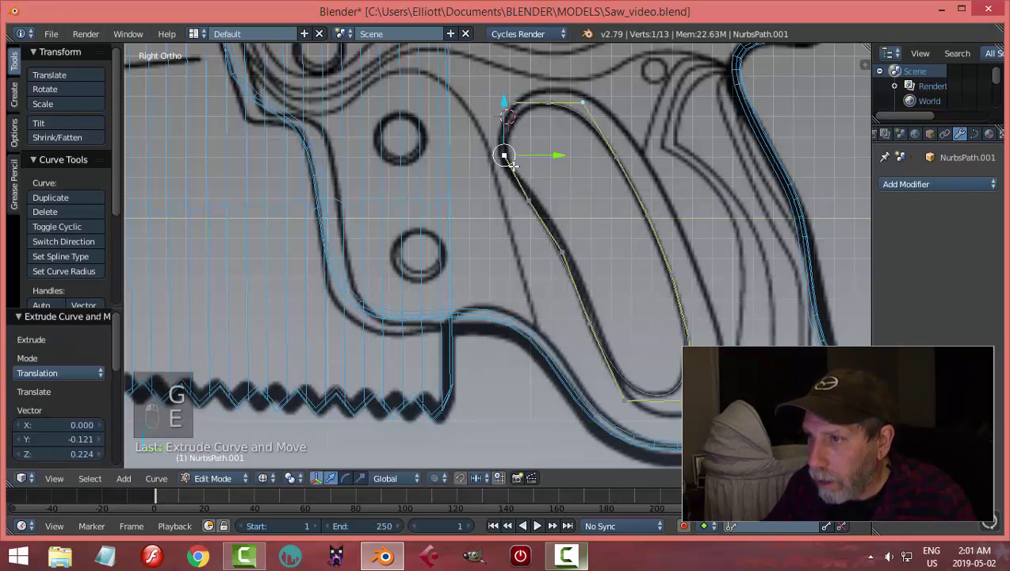
pyautogui.press('e')
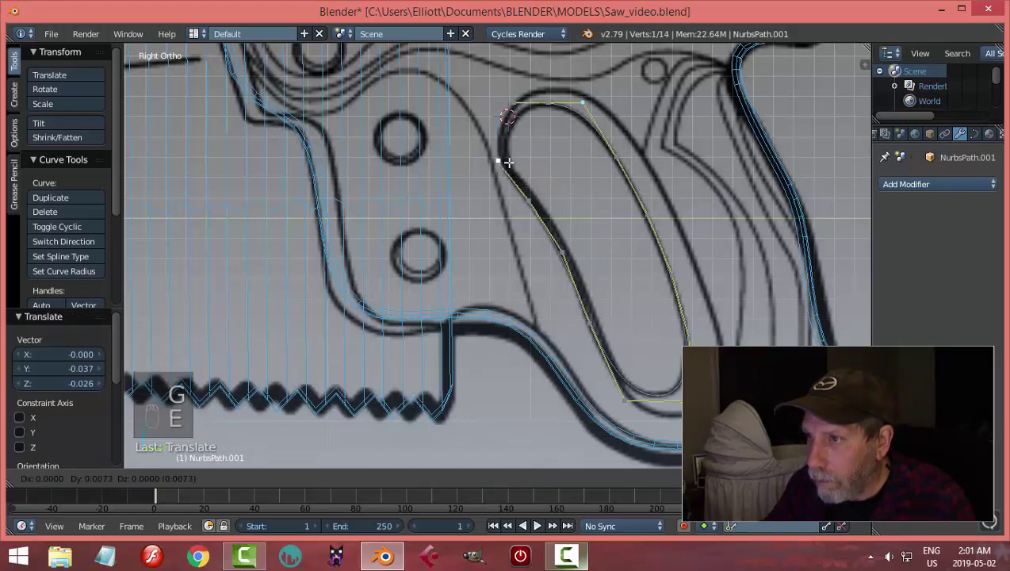
pyautogui.click(511, 121)
pyautogui.press('g')
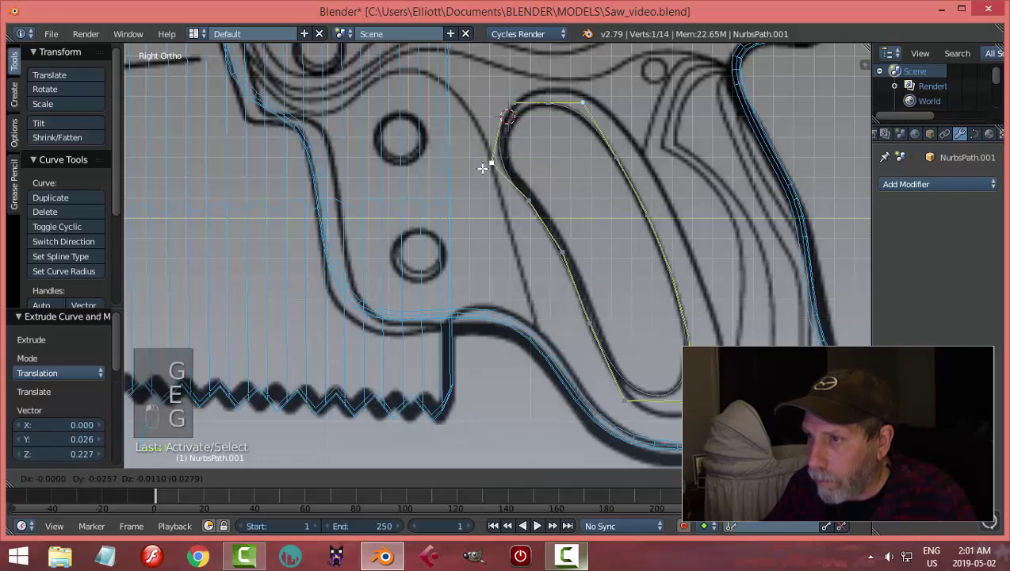
pyautogui.click(492, 162)
# - Check the traced path in Object Mode and examine the gap between its ends at the opening's upper front corner
pyautogui.press('Tab')
pyautogui.scroll(-1, 589, 273)
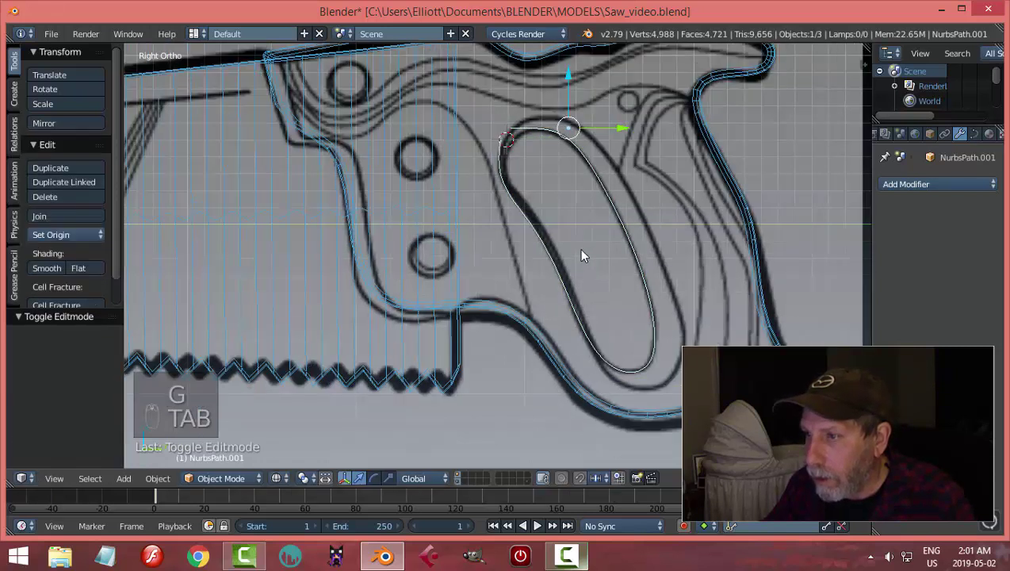
pyautogui.press('Tab')
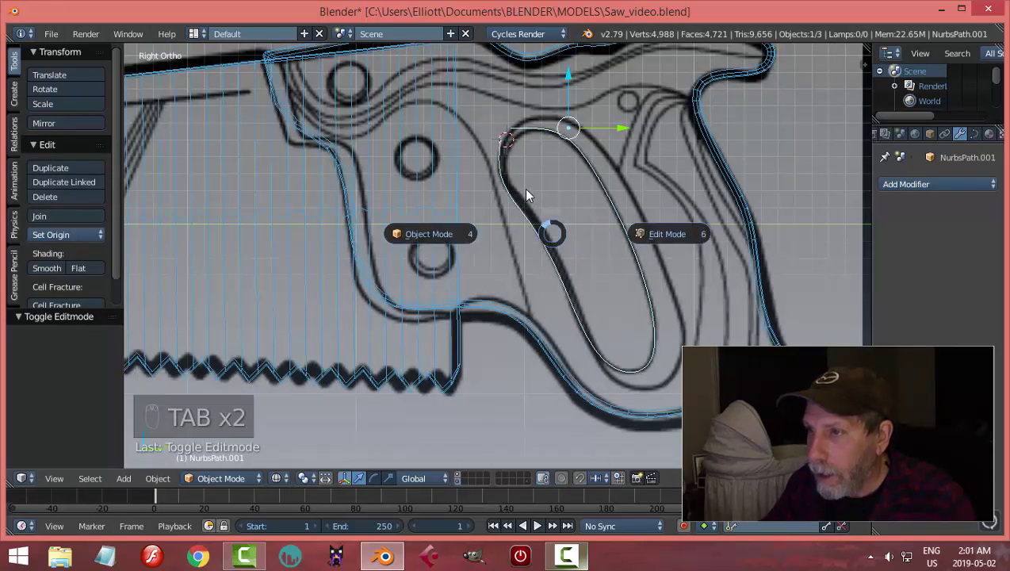
pyautogui.click(642, 219)
pyautogui.keyDown('shift'); pyautogui.moveTo(583, 233); pyautogui.dragTo(642, 364, button='middle'); pyautogui.keyUp('shift')
pyautogui.scroll(4, 644, 362)
pyautogui.keyDown('shift'); pyautogui.moveTo(706, 322); pyautogui.dragTo(636, 267, button='middle'); pyautogui.keyUp('shift')
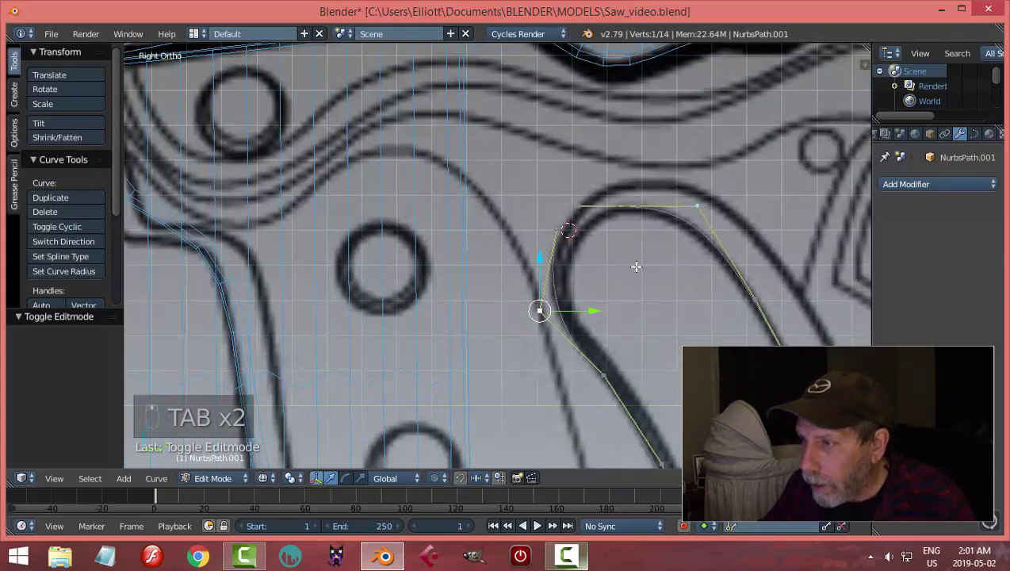
pyautogui.press('Tab')
pyautogui.click(561, 227)
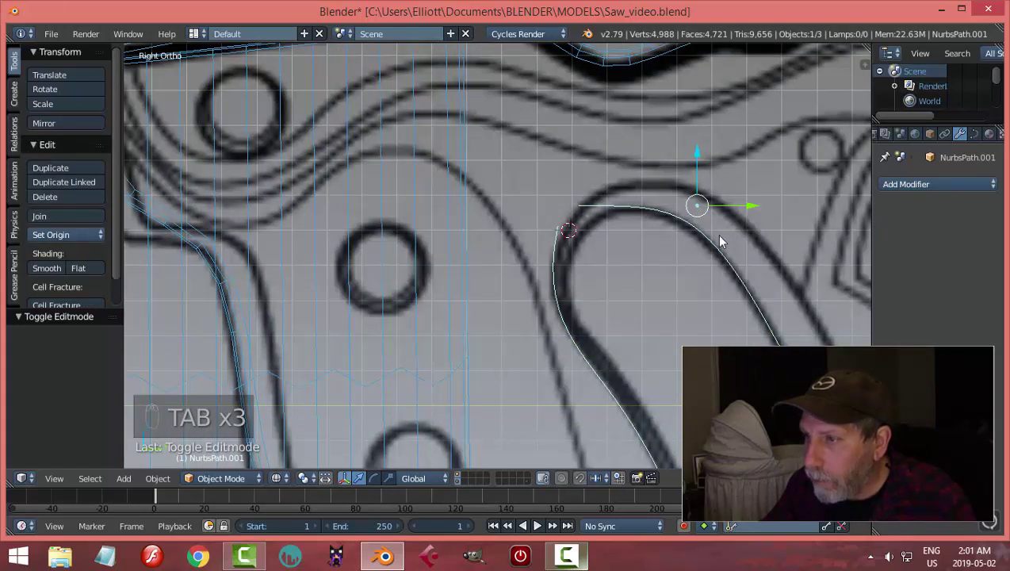
# - Convert the grip opening path to a mesh and enter Edit Mode with vertex selection
pyautogui.click(974, 134)
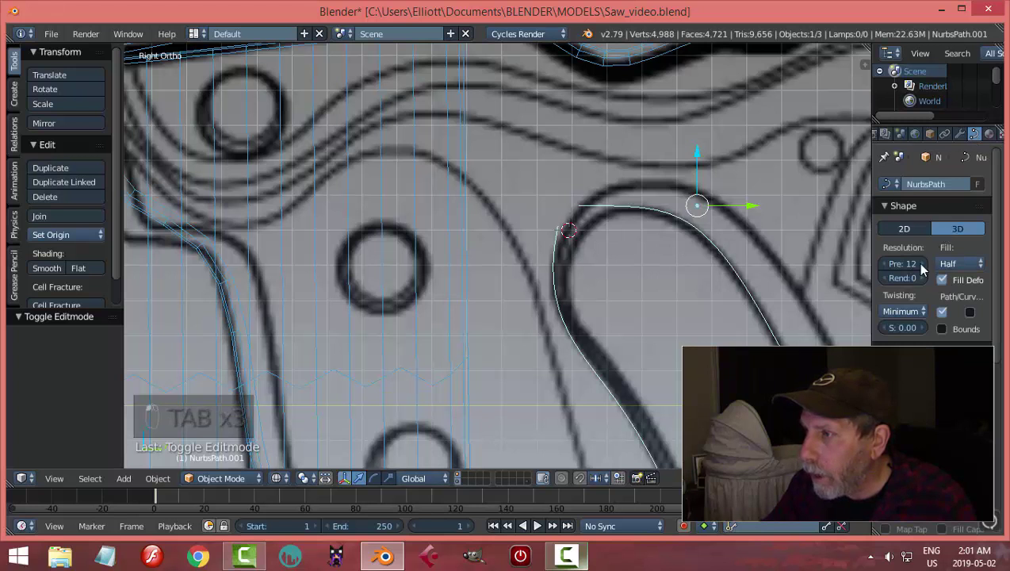
pyautogui.hotkey('alt', 'c')
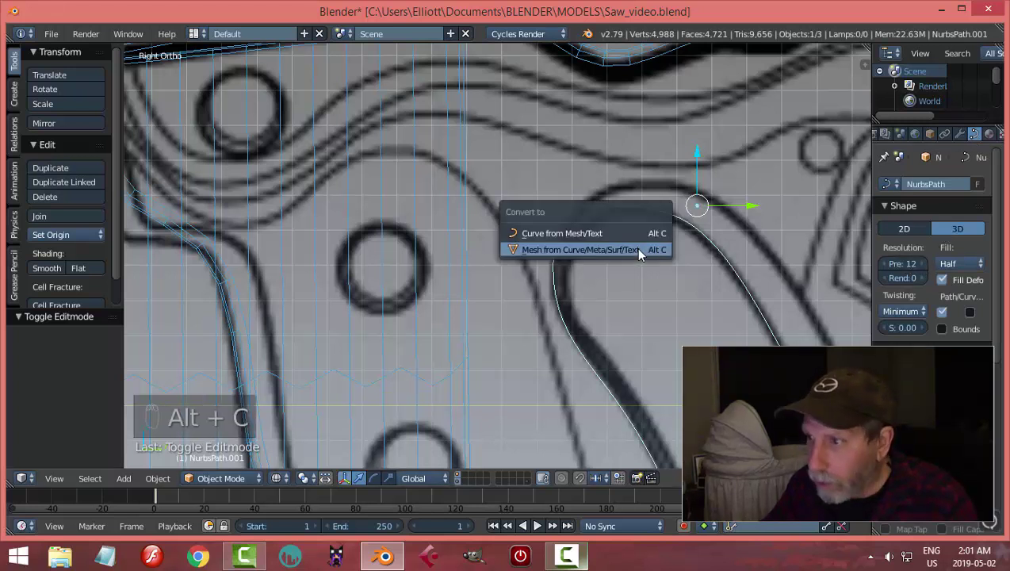
pyautogui.click(635, 247)
pyautogui.press('Tab')
pyautogui.click(736, 250)
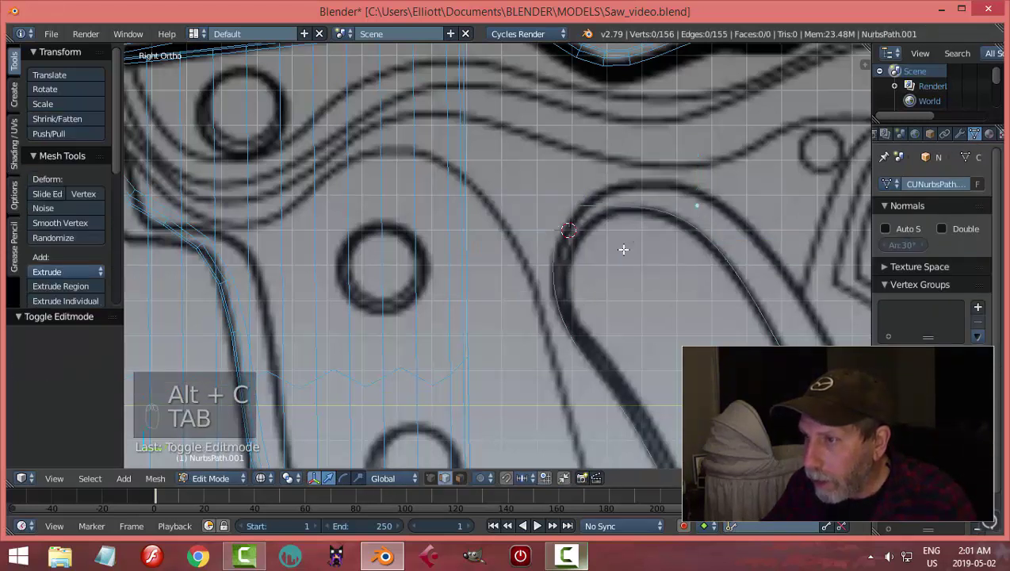
pyautogui.hotkey('ctrl', 'Tab')
pyautogui.click(593, 232)
# - Join the two open end vertices at the outline's upper front corner with an edge
pyautogui.scroll(3, 573, 245)
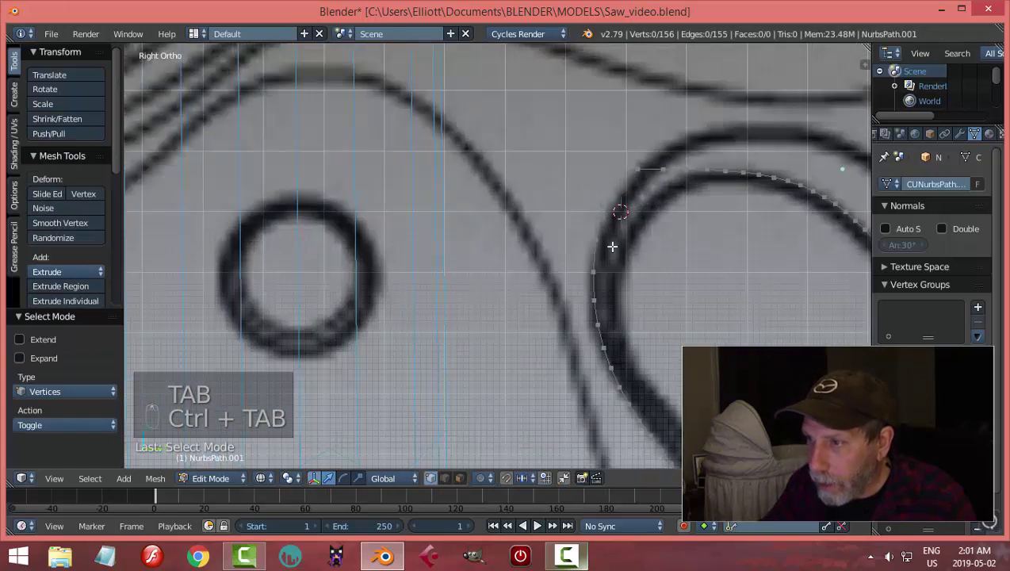
pyautogui.rightClick(604, 198)
pyautogui.keyDown('shift'); pyautogui.rightClick(642, 164); pyautogui.keyUp('shift')
pyautogui.press('f')
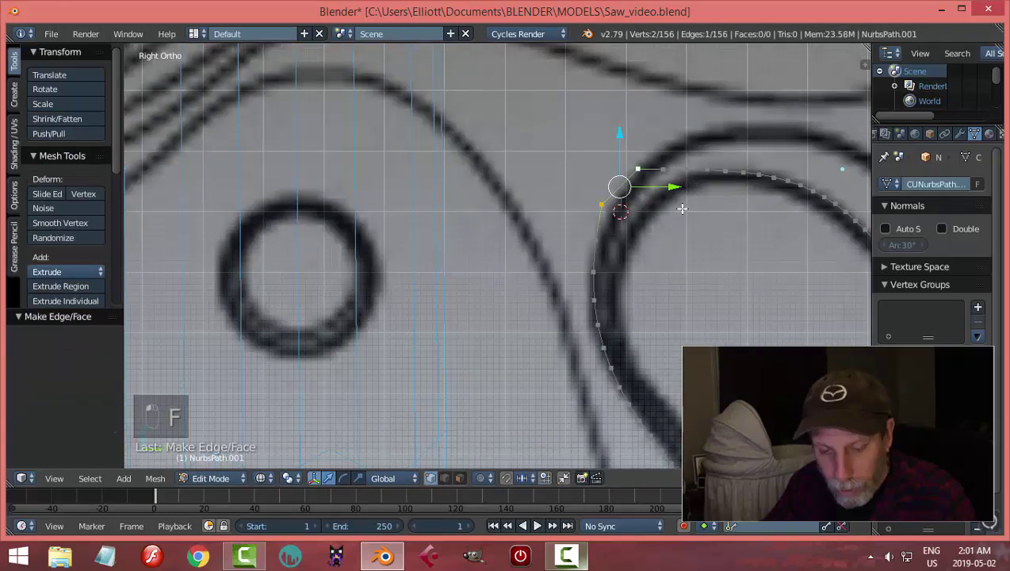
pyautogui.press('a')
pyautogui.rightClick(594, 210)
pyautogui.press('f')
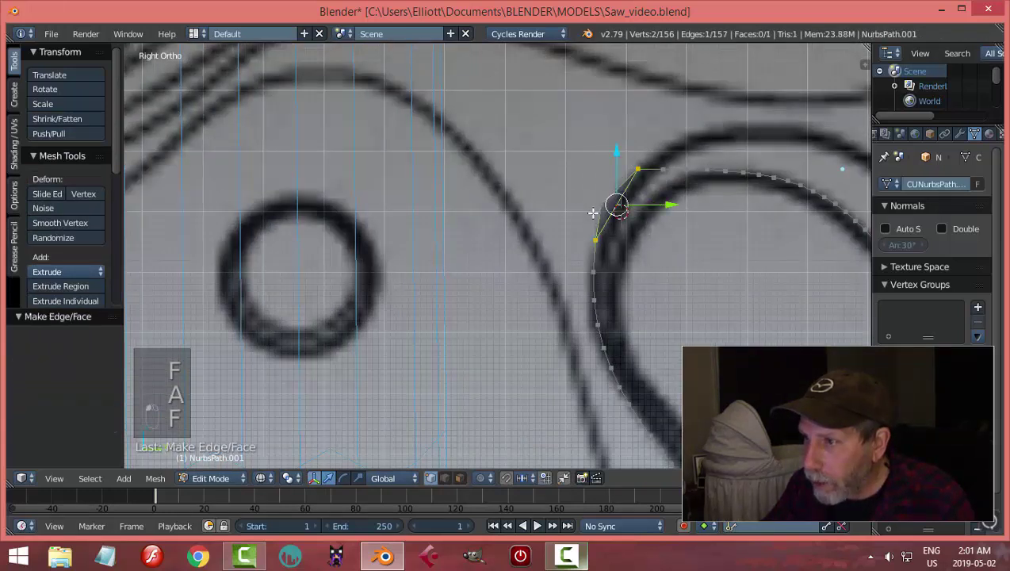
pyautogui.press('Escape')
pyautogui.hotkey('ctrl', 'z')
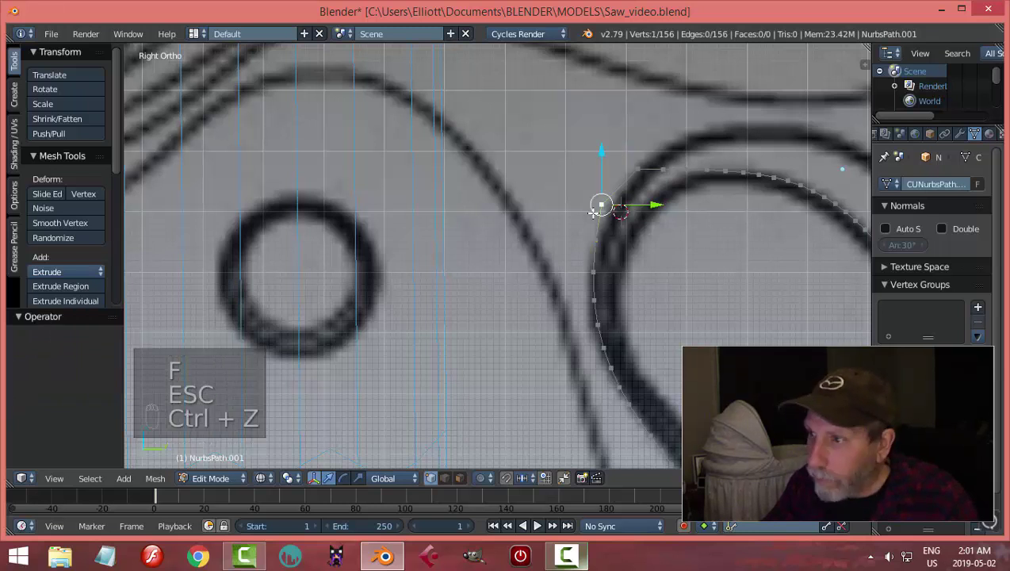
# - Move the vertices around the joined gap to round off the outline's upper front corner
pyautogui.press('g')
pyautogui.click(596, 220)
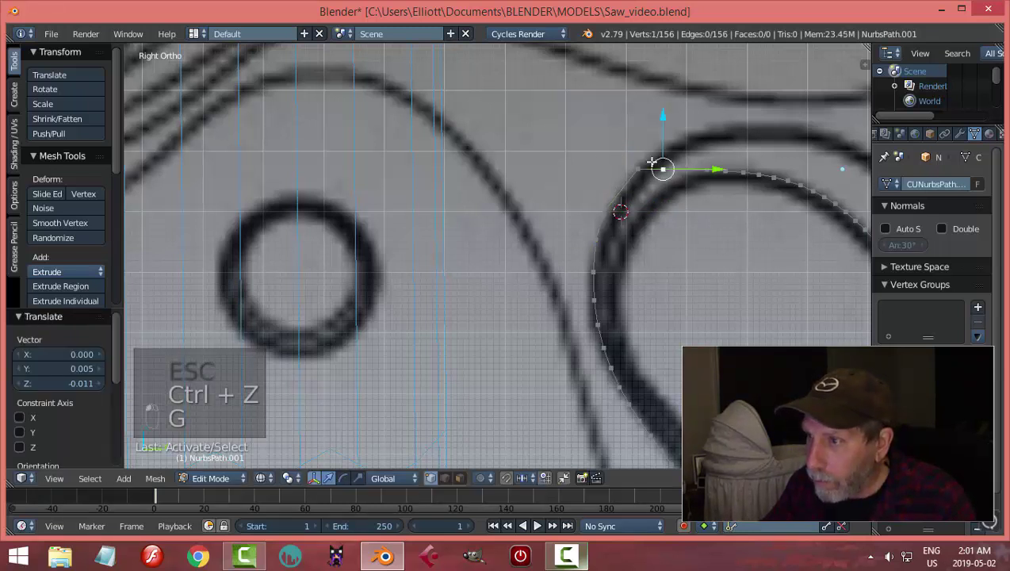
pyautogui.press('g')
pyautogui.click(637, 174)
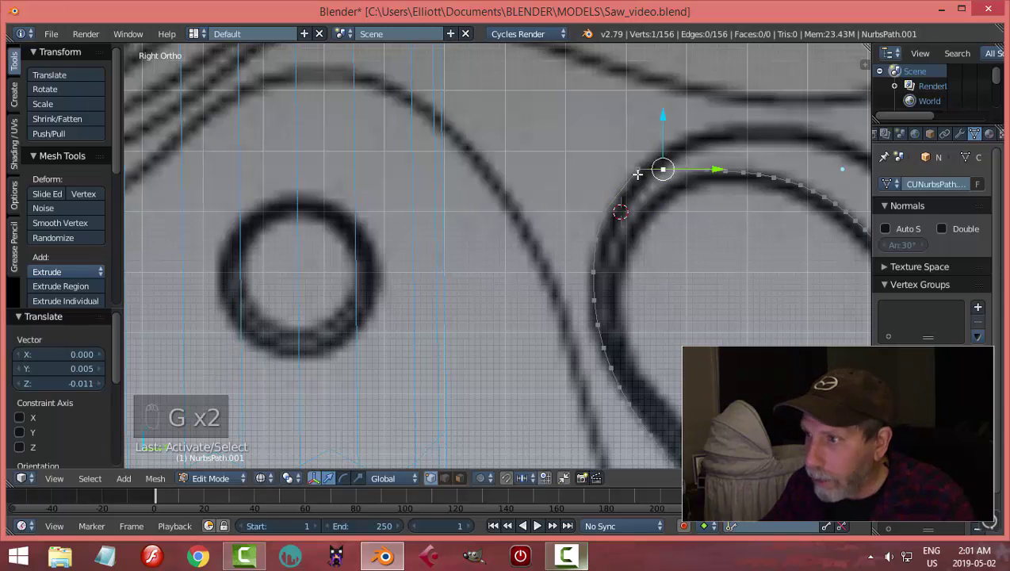
pyautogui.press('g')
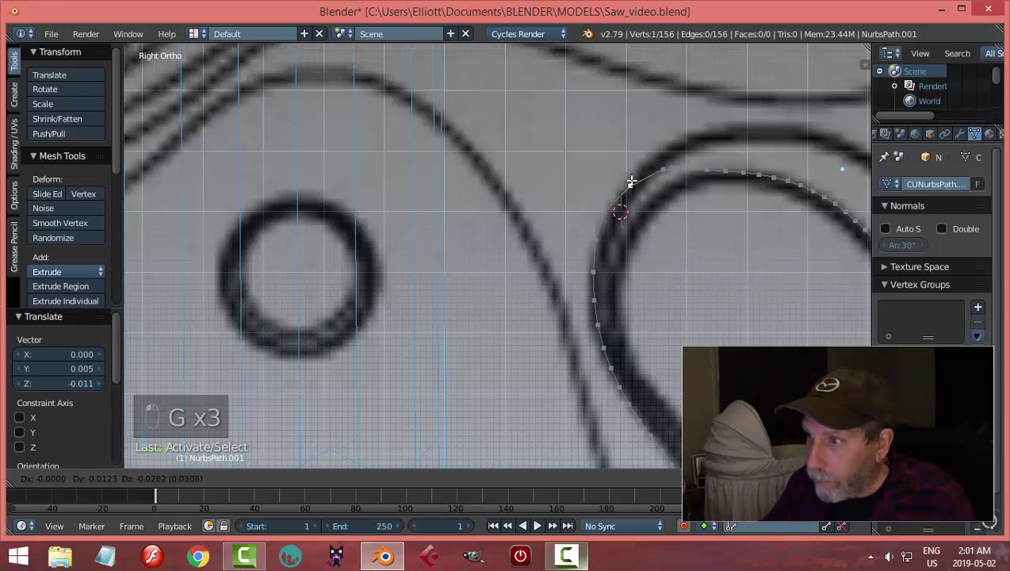
pyautogui.click(632, 181)
pyautogui.press('g')
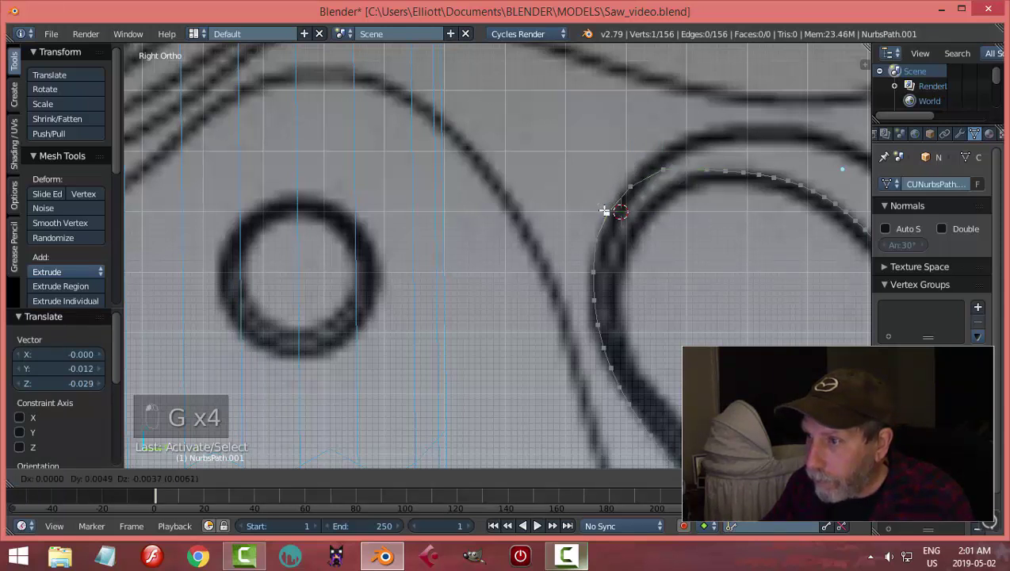
pyautogui.click(606, 209)
# - Fill the whole grip opening outline with a face and extrude it about 0.5 units sideways
pyautogui.scroll(-5, 665, 223)
pyautogui.press('a')
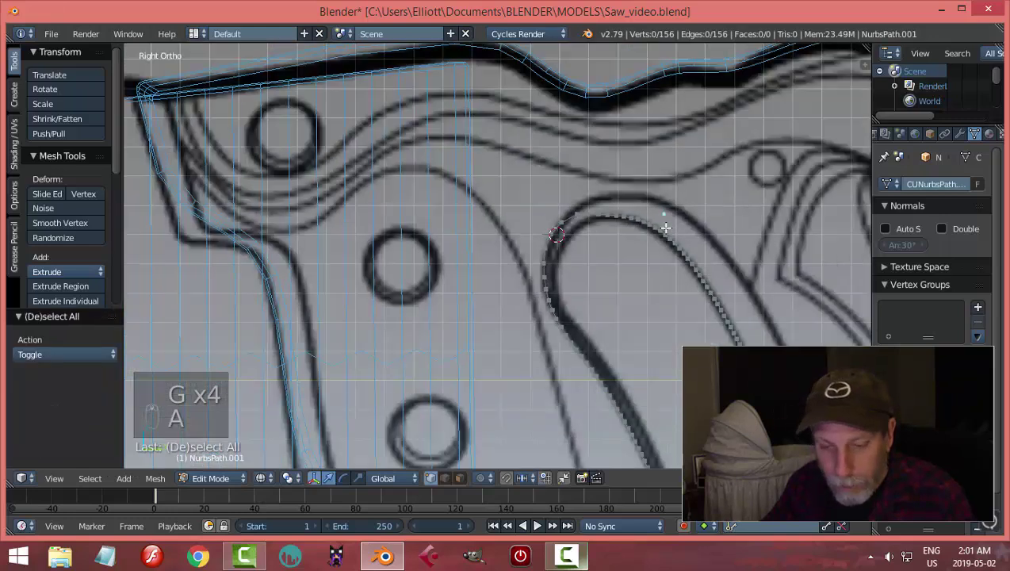
pyautogui.press('a')
pyautogui.moveTo(703, 255); pyautogui.dragTo(695, 300, button='middle')
pyautogui.press('f')
pyautogui.press('e')
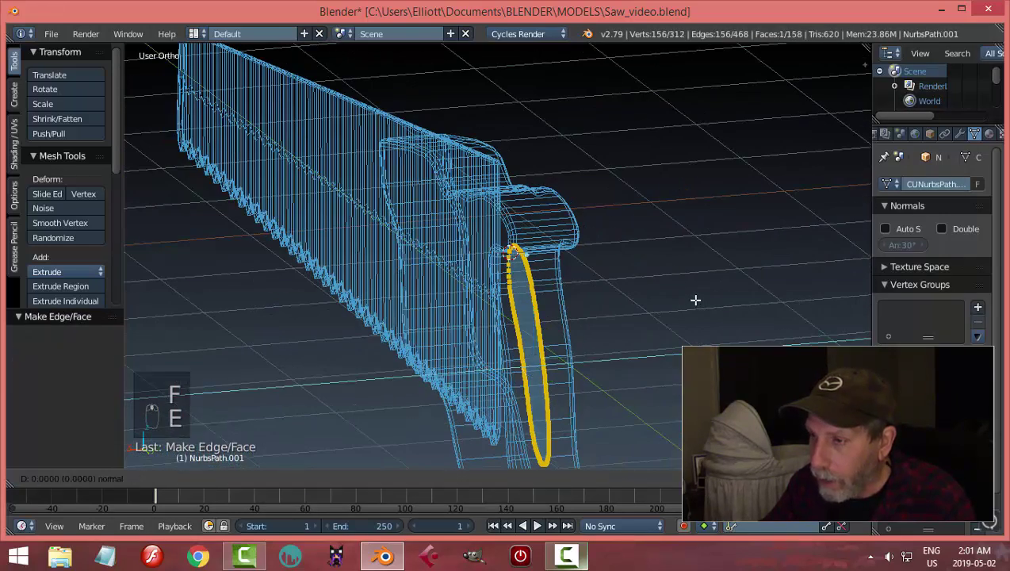
pyautogui.click(631, 299)
# - Switch to Solid shading and move the entire grip cutter about 0.18 units along X
pyautogui.press('z')
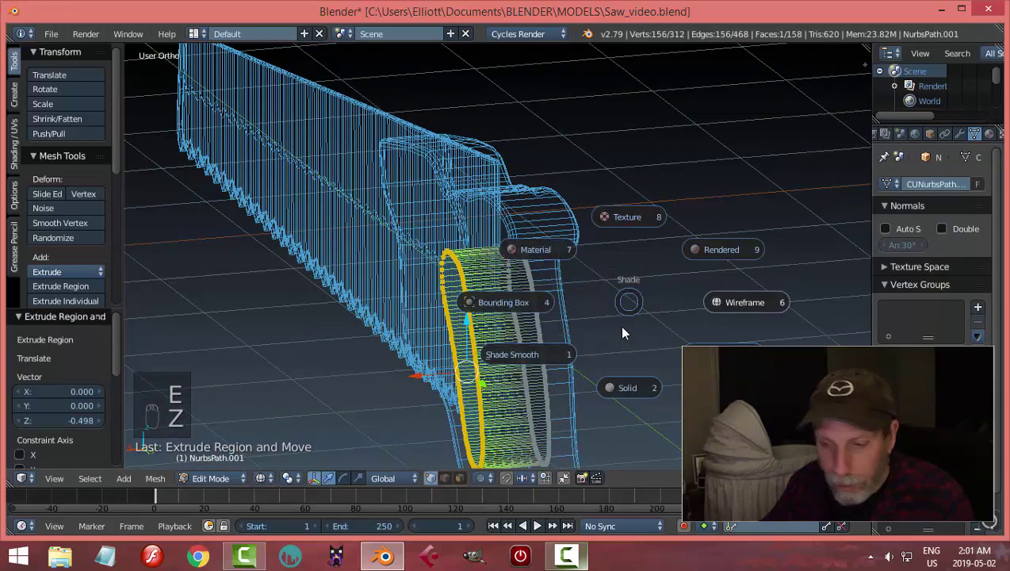
pyautogui.click(628, 376)
pyautogui.moveTo(622, 343)
pyautogui.mouseDown(button='middle')
pyautogui.moveTo(514, 368)
pyautogui.moveTo(500, 332)
pyautogui.moveTo(480, 334)
pyautogui.moveTo(575, 376)
pyautogui.moveTo(524, 378)
pyautogui.mouseUp(button='middle')
pyautogui.press('a')
pyautogui.press('a')
pyautogui.press('e')
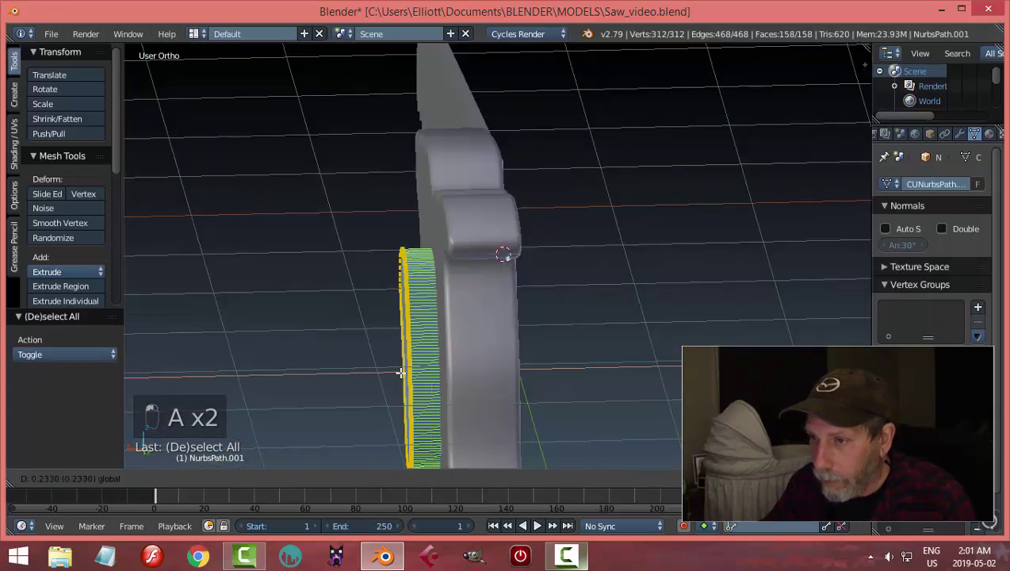
pyautogui.moveTo(402, 373); pyautogui.dragTo(408, 373)
# - Scale the grip cutter by about 1.96 along X and shift it along X to pass through both handle faces
pyautogui.moveTo(452, 373); pyautogui.dragTo(553, 375, button='middle')
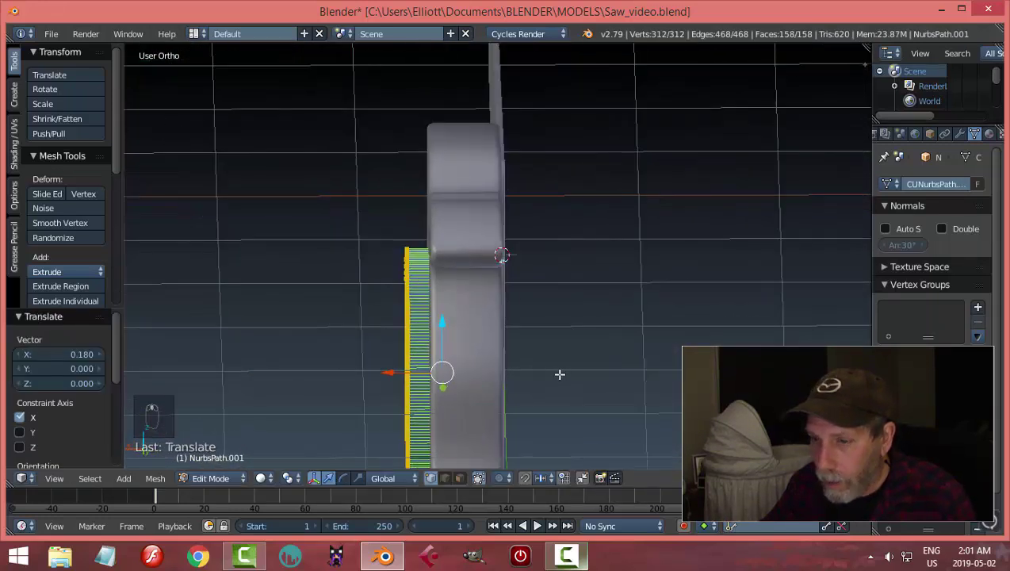
pyautogui.press('s')
pyautogui.press('x')
pyautogui.click(670, 384)
pyautogui.press('g')
pyautogui.press('x')
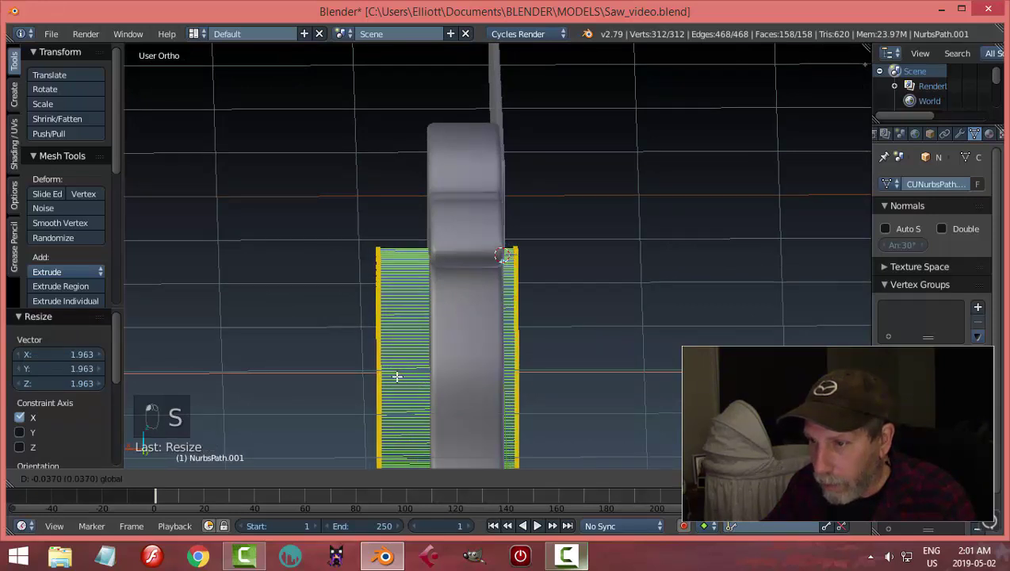
pyautogui.click(405, 379)
# - Recalculate the normals of the entire grip cutter mesh and return to Object Mode
pyautogui.moveTo(555, 361); pyautogui.dragTo(638, 354, button='middle')
pyautogui.press('a')
pyautogui.press('a')
pyautogui.press('a')
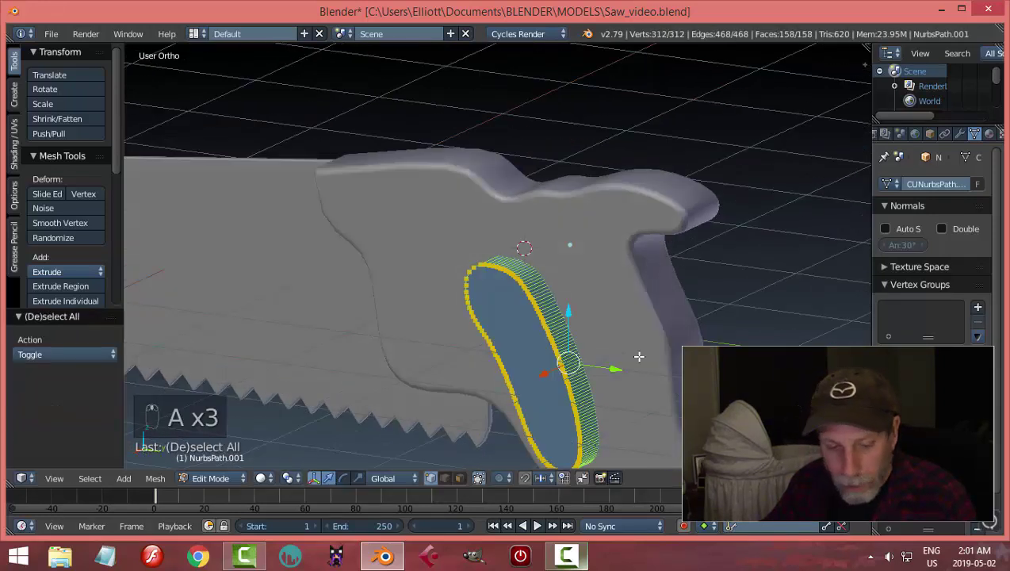
pyautogui.hotkey('ctrl', 'n')
pyautogui.press('a')
pyautogui.press('Tab')
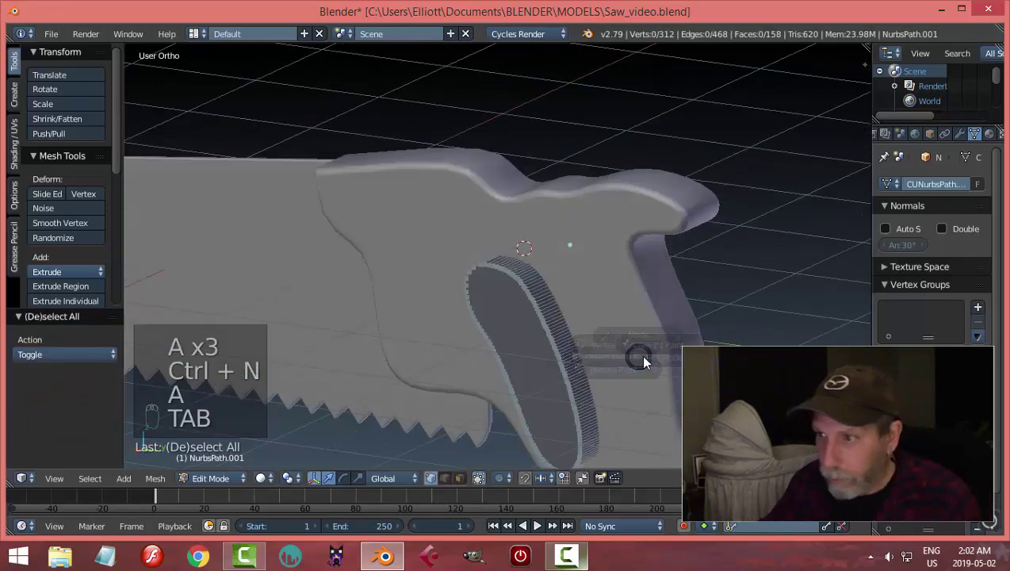
pyautogui.click(544, 355)
# - Add a Boolean modifier to the handle, set to Difference with the grip cutter as its object, and apply it
pyautogui.moveTo(544, 354); pyautogui.dragTo(709, 331, button='middle')
pyautogui.rightClick(563, 307)
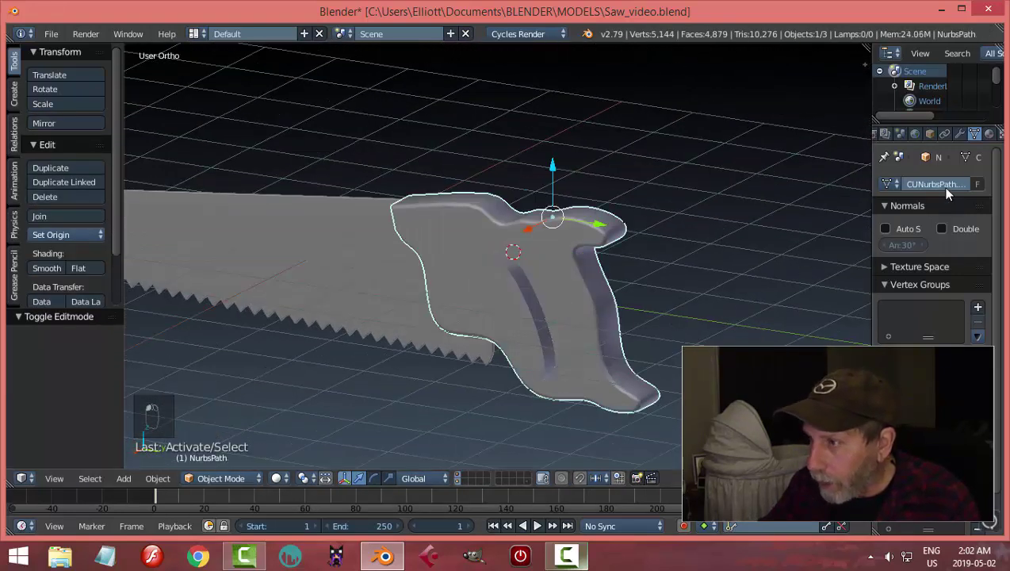
pyautogui.click(958, 134)
pyautogui.click(904, 182)
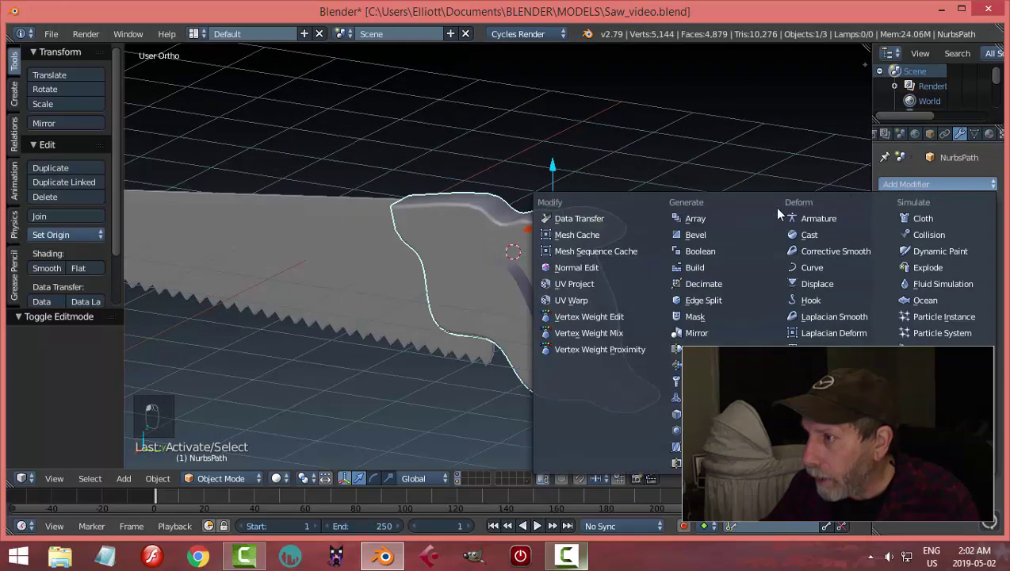
pyautogui.click(739, 252)
pyautogui.click(905, 264)
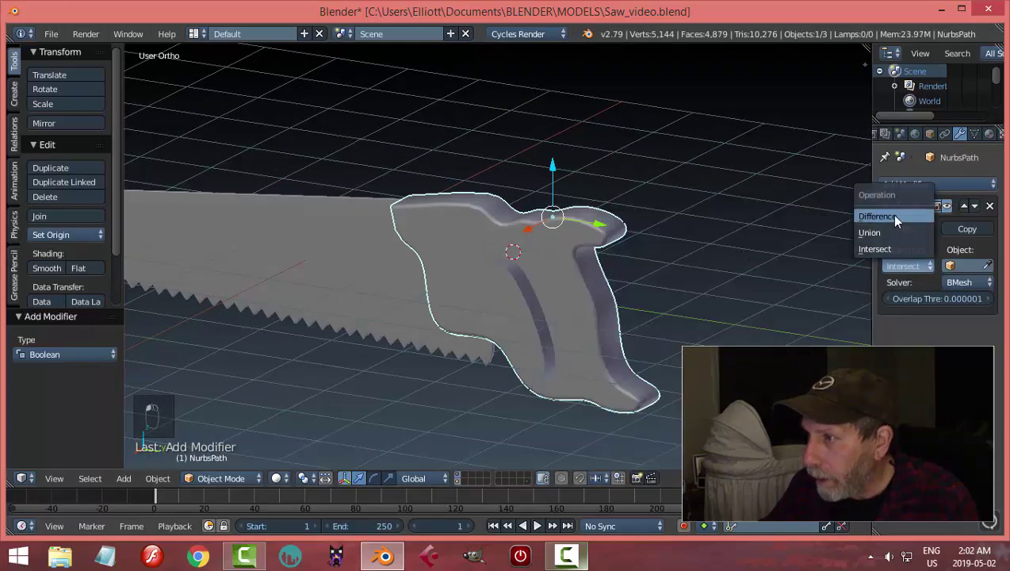
pyautogui.click(895, 217)
pyautogui.click(519, 289)
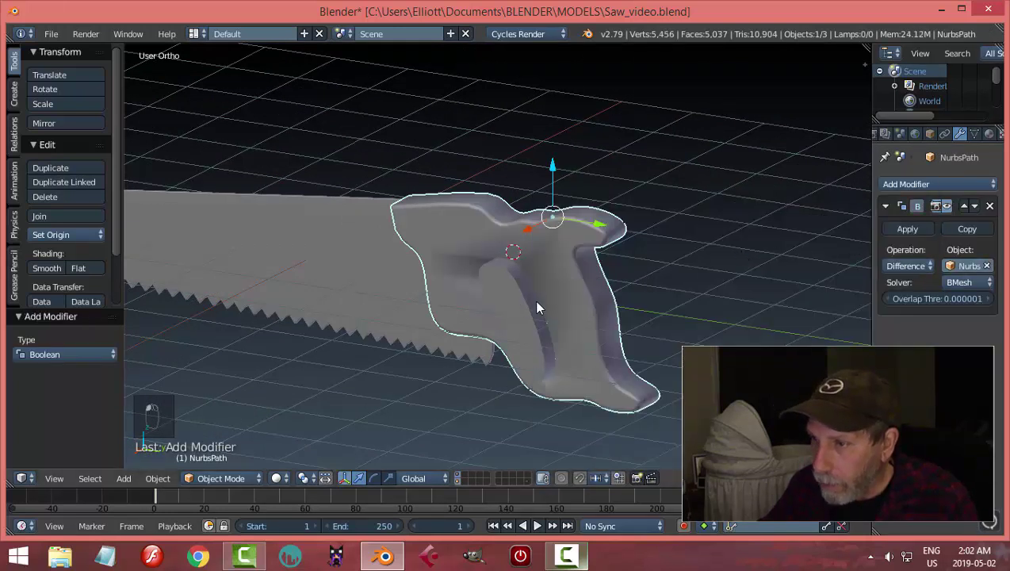
pyautogui.click(896, 230)
# - Delete the grip cutter object, leaving the opening cut through the handle
pyautogui.rightClick(513, 290)
pyautogui.press('x')
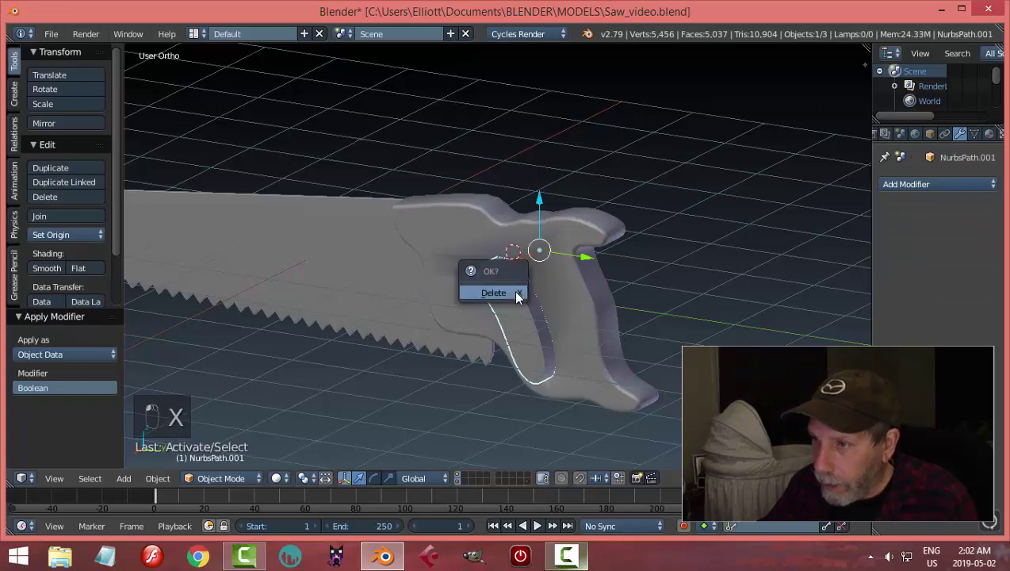
pyautogui.click(513, 289)
pyautogui.moveTo(577, 359); pyautogui.dragTo(599, 286, button='middle')
# - Bevel the grip opening's edge loops on both handle faces with an offset of about 0.041 and 4 segments
pyautogui.rightClick(610, 282)
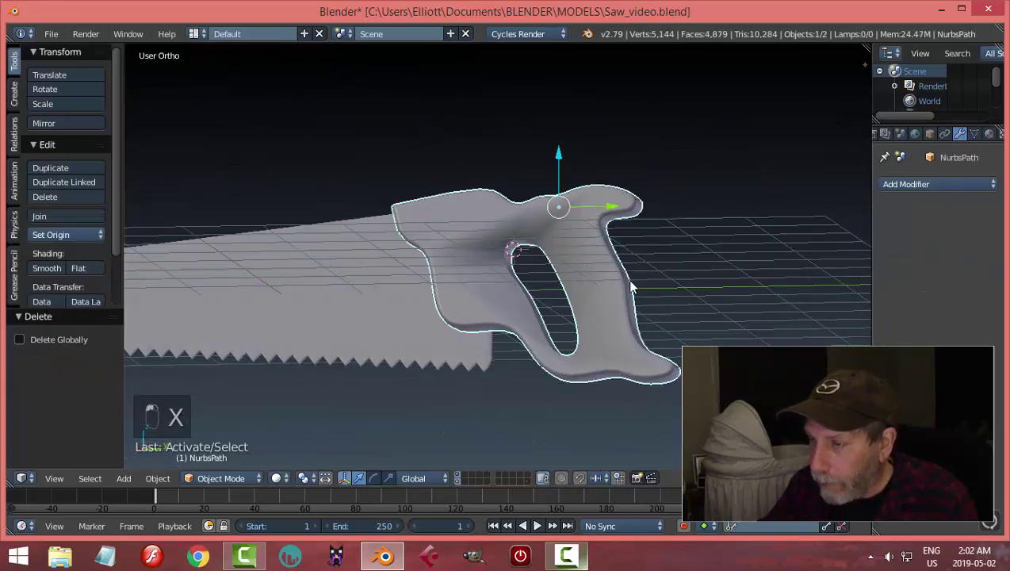
pyautogui.press('Tab')
pyautogui.click(733, 279)
pyautogui.scroll(4, 596, 274)
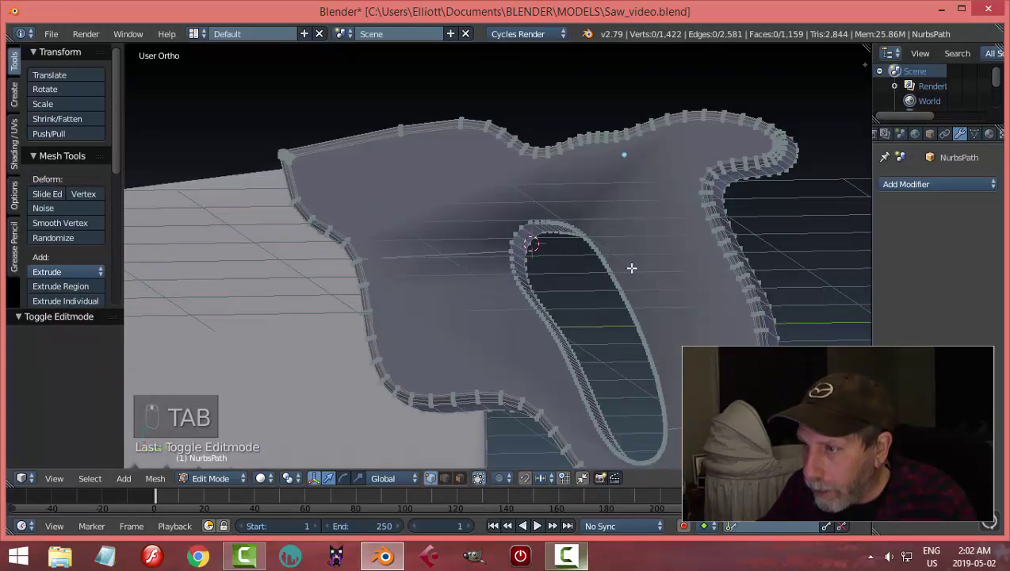
pyautogui.hotkey('ctrl', 'Tab')
pyautogui.click(583, 284)
pyautogui.keyDown('alt'); pyautogui.rightClick(506, 236); pyautogui.keyUp('alt')
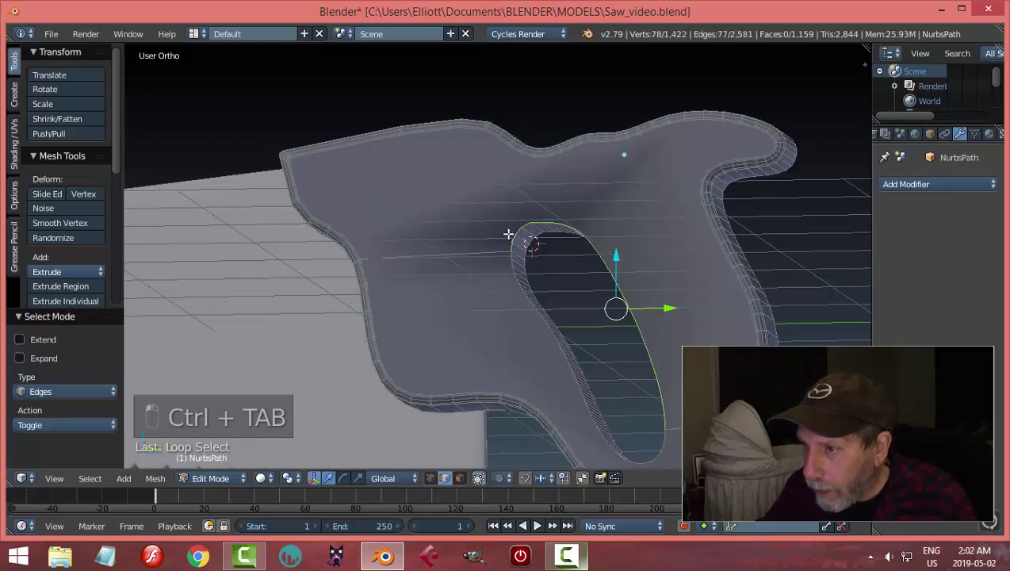
pyautogui.keyDown('alt'); pyautogui.keyDown('shift'); pyautogui.rightClick(509, 264); pyautogui.keyUp('shift'); pyautogui.keyUp('alt')
pyautogui.moveTo(611, 320); pyautogui.dragTo(424, 322, button='middle')
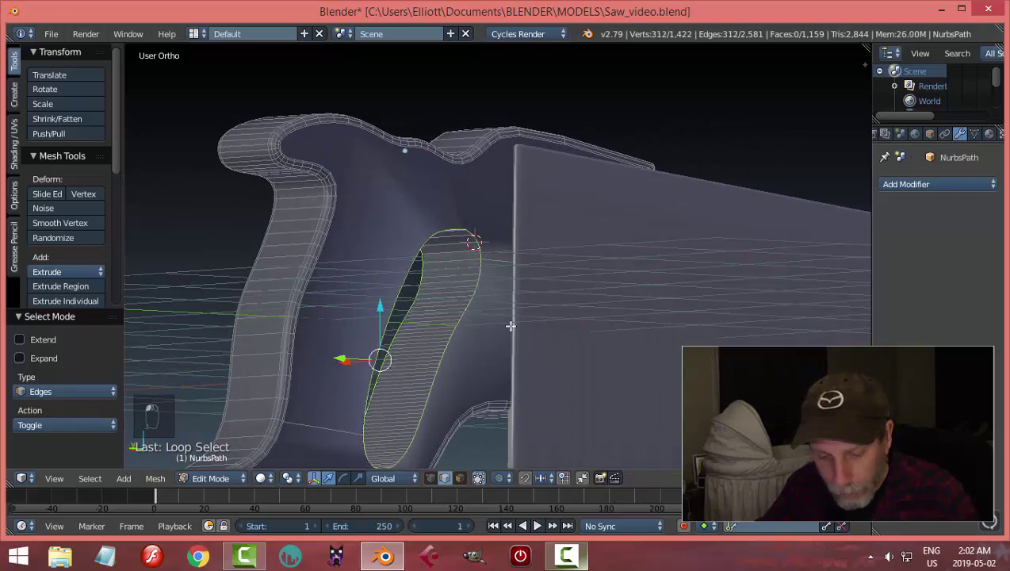
pyautogui.hotkey('ctrl', 'b')
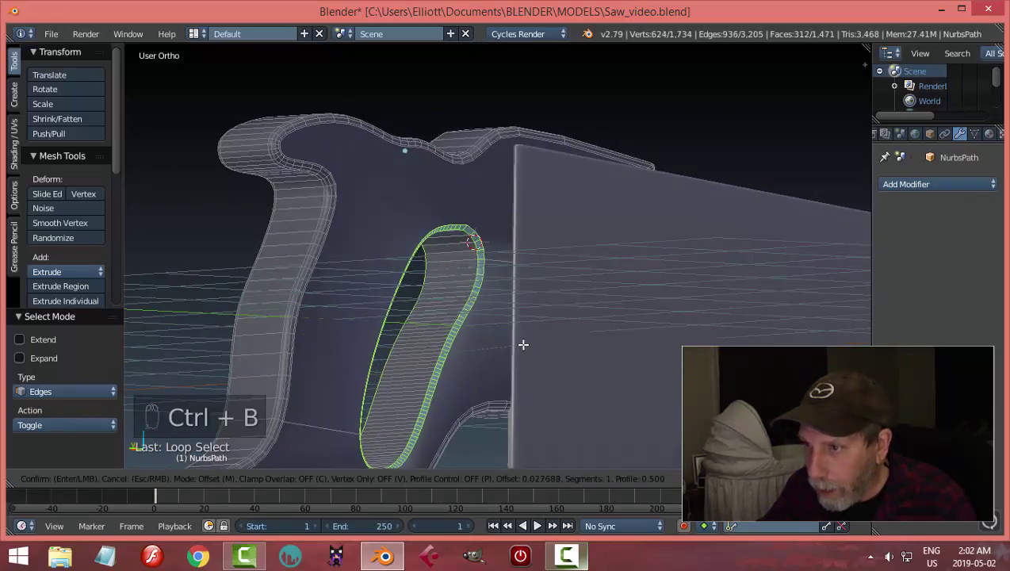
pyautogui.scroll(2, 525, 344)
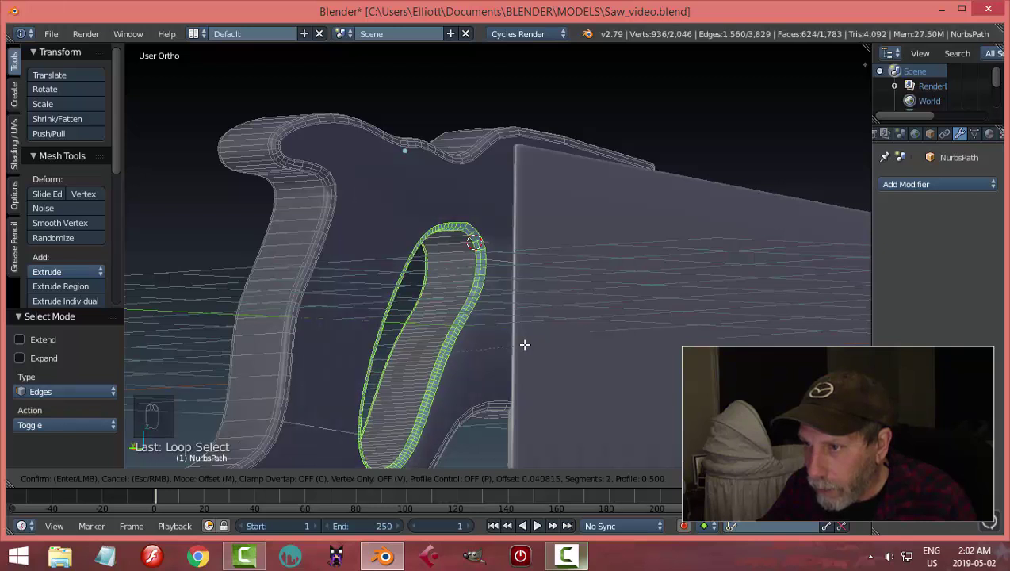
pyautogui.scroll(1, 525, 344)
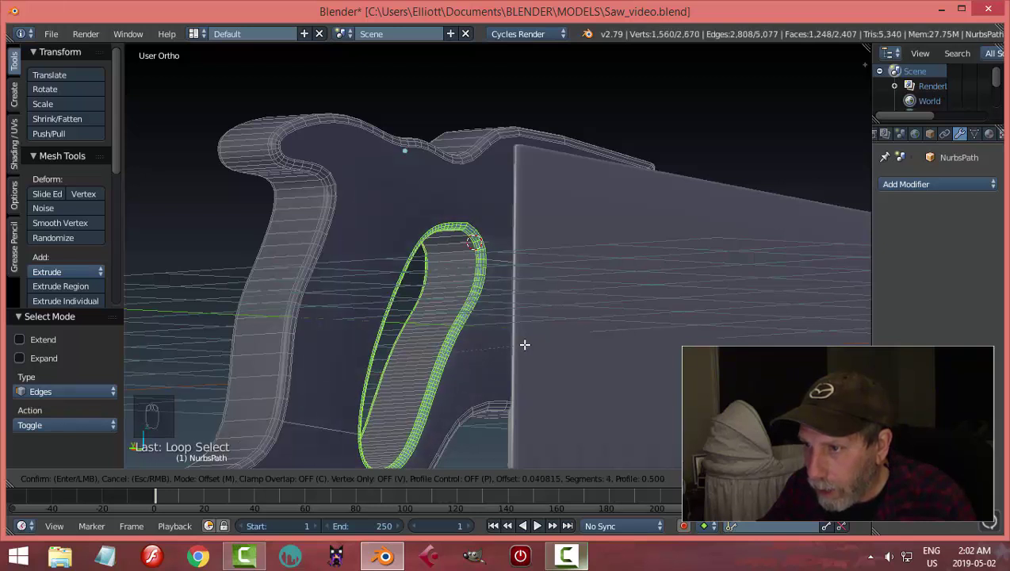
pyautogui.click(525, 344)
pyautogui.press('a')
# - Inset the four large flat faces on both sides of the handle by 0.01 and return to Object Mode
pyautogui.hotkey('ctrl', 'Tab')
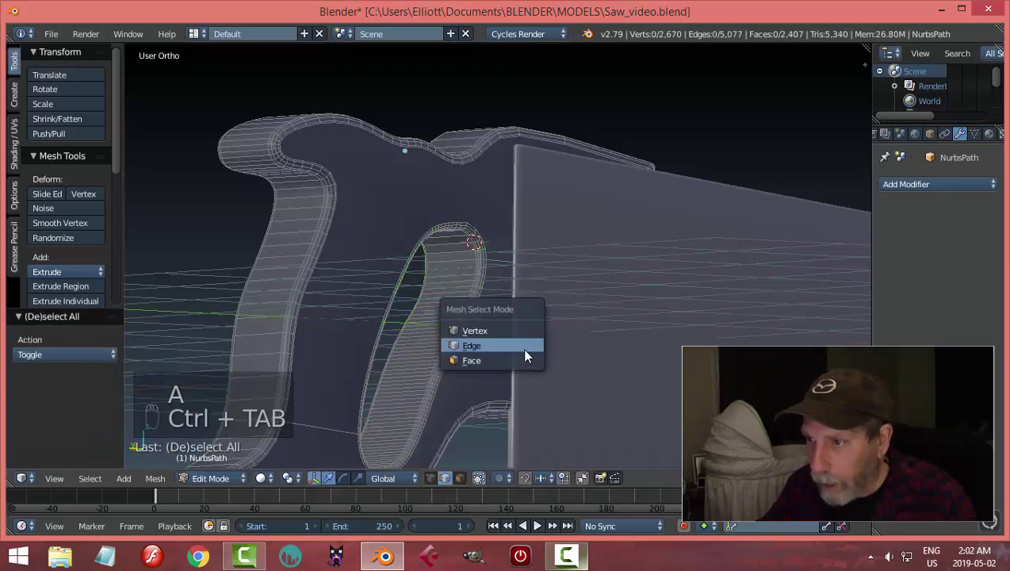
pyautogui.click(508, 358)
pyautogui.rightClick(485, 364)
pyautogui.keyDown('shift'); pyautogui.rightClick(488, 349); pyautogui.keyUp('shift')
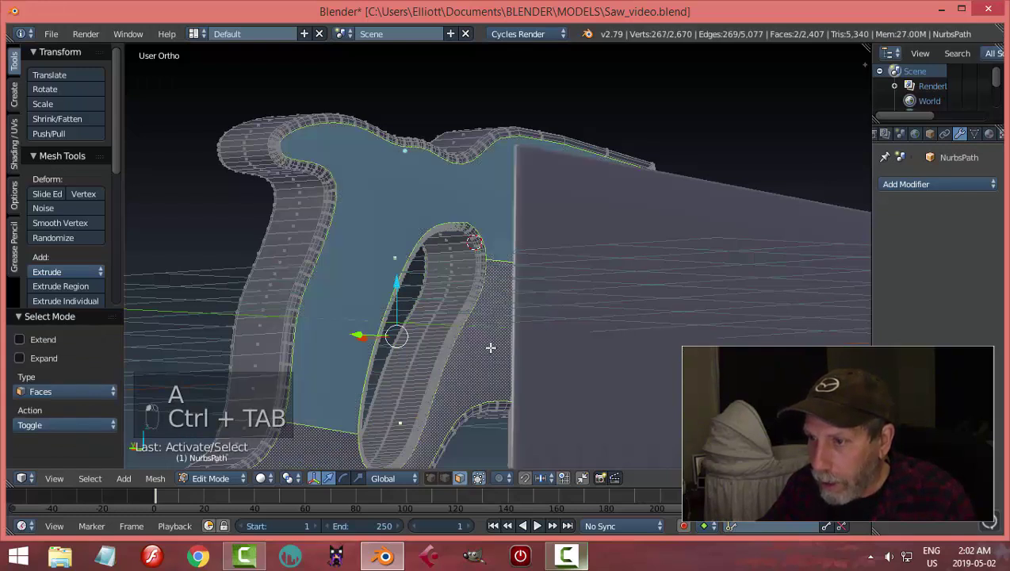
pyautogui.moveTo(467, 372); pyautogui.dragTo(647, 362, button='middle')
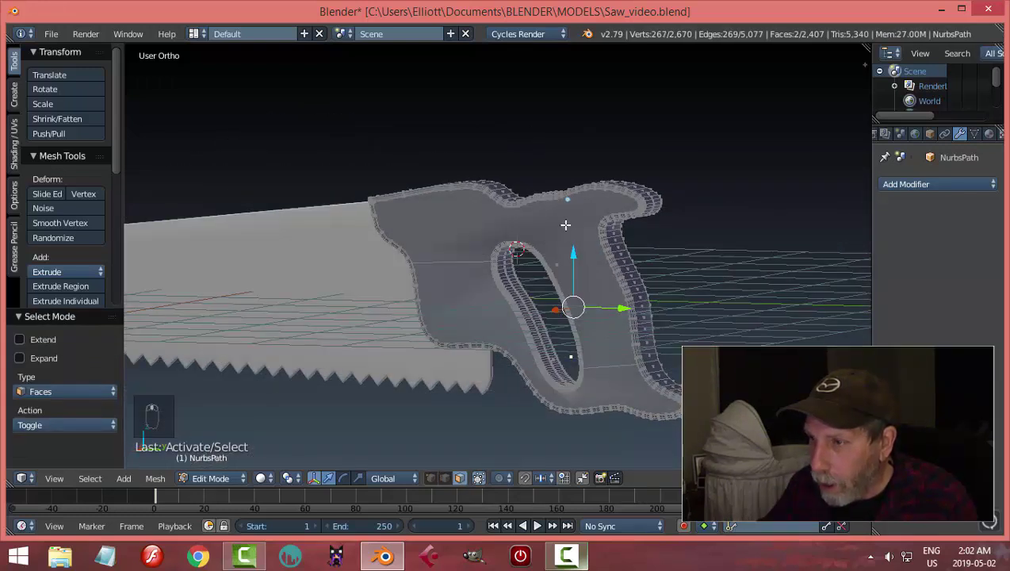
pyautogui.keyDown('shift'); pyautogui.rightClick(562, 227); pyautogui.keyUp('shift')
pyautogui.keyDown('shift'); pyautogui.rightClick(443, 280); pyautogui.keyUp('shift')
pyautogui.press('i')
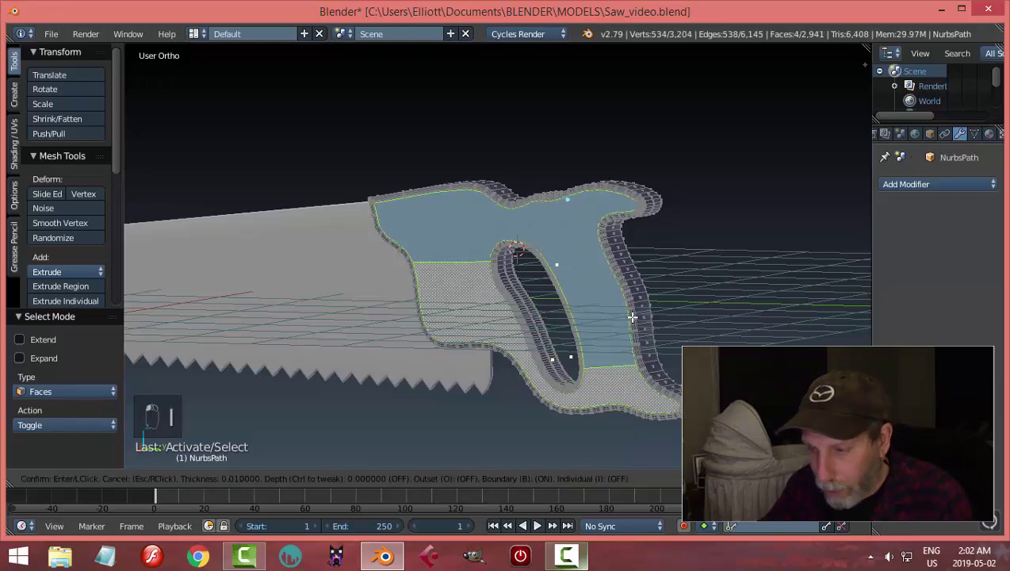
pyautogui.click(633, 317)
pyautogui.press('a')
pyautogui.press('Tab')
# - Examine the handle's shading around its outer edges and grip opening from several angles
pyautogui.click(511, 319)
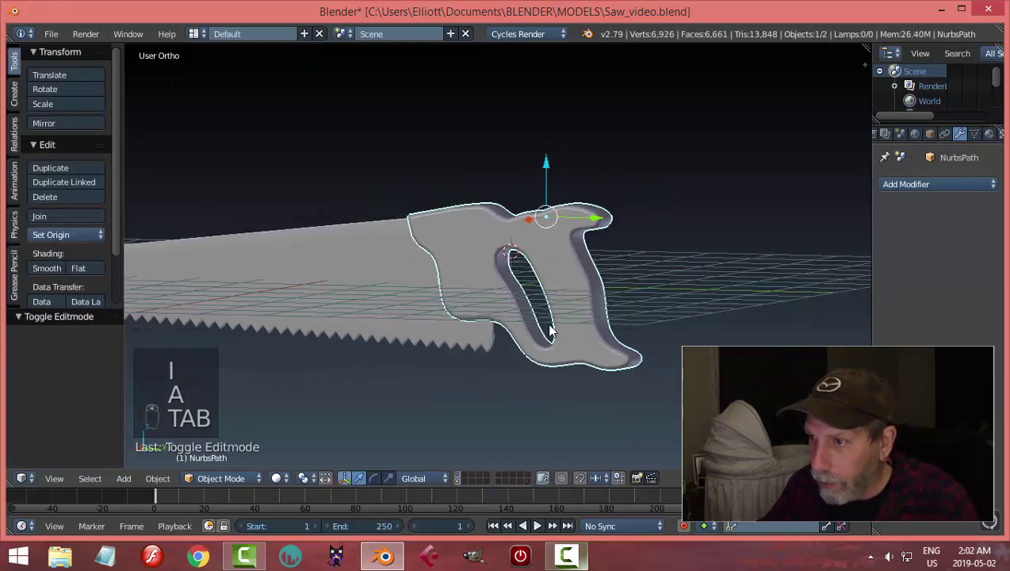
pyautogui.press('a')
pyautogui.moveTo(547, 322); pyautogui.dragTo(558, 375, button='middle')
pyautogui.scroll(3, 586, 370)
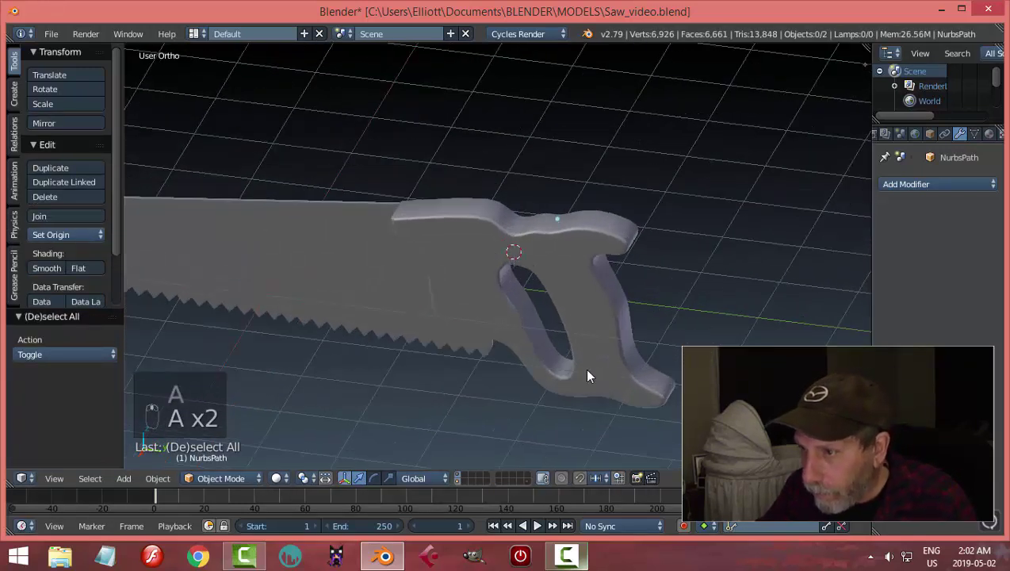
pyautogui.moveTo(580, 341); pyautogui.dragTo(522, 220, button='middle')
pyautogui.scroll(-2, 555, 274)
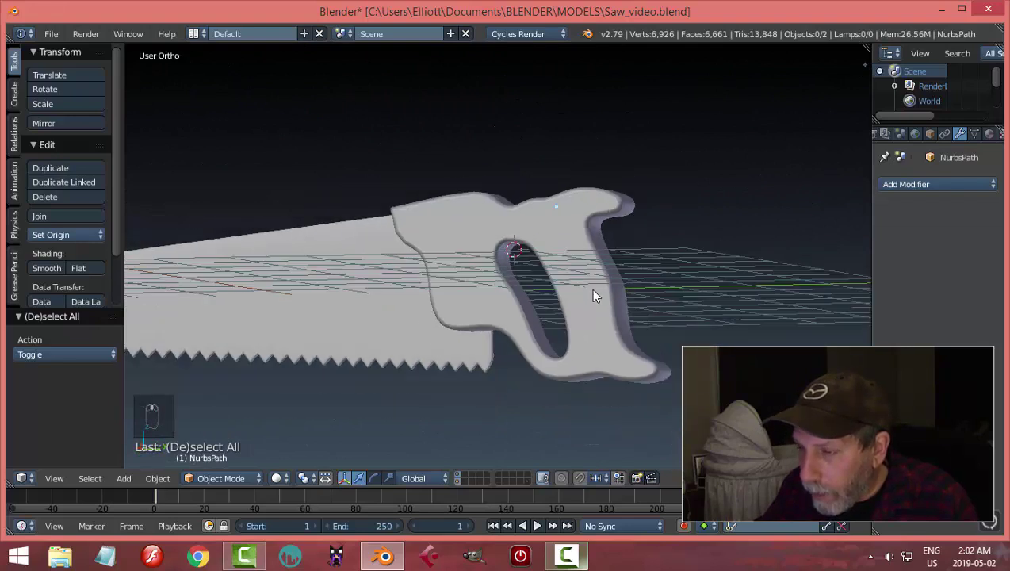
pyautogui.moveTo(596, 294); pyautogui.dragTo(532, 288, button='middle')
# - Apply smooth shading to the grip opening's inner wall and bevel faces, growing the face loop selection three times, and return to Object Mode
pyautogui.rightClick(533, 288)
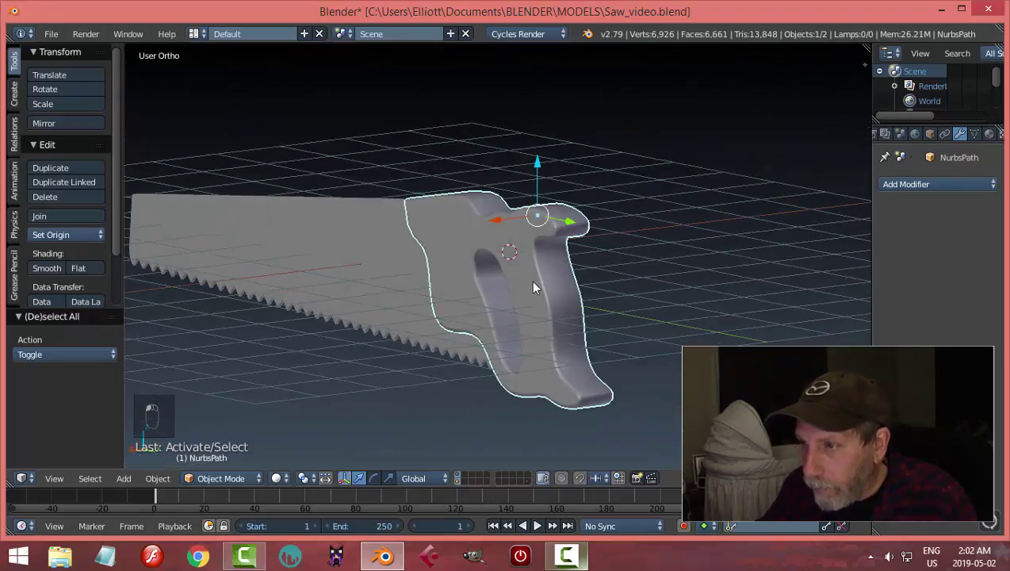
pyautogui.press('Tab')
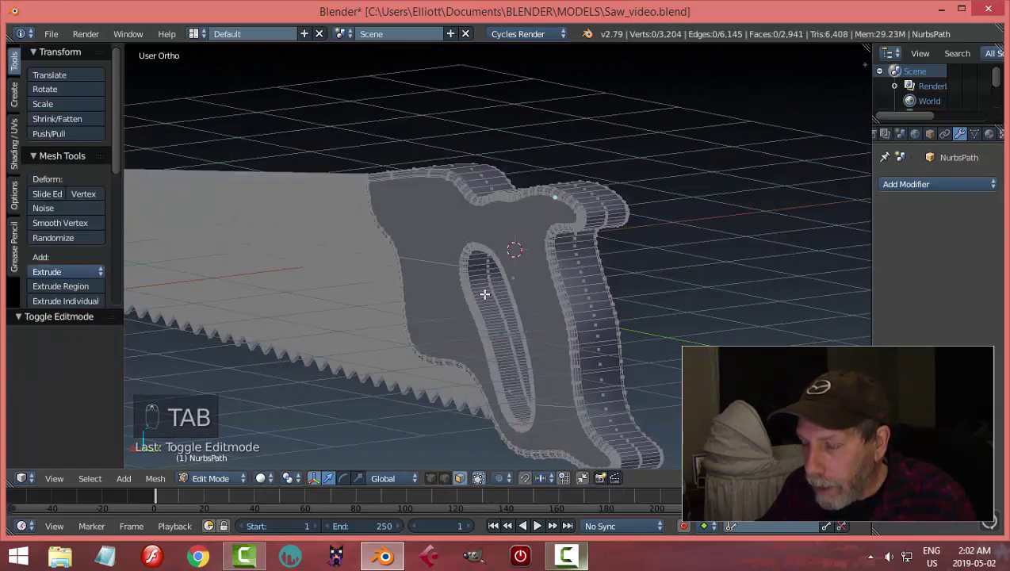
pyautogui.keyDown('alt'); pyautogui.rightClick(485, 294); pyautogui.keyUp('alt')
pyautogui.press('ctrl+KP_Add')
pyautogui.press('ctrl+KP_Add')
pyautogui.press('ctrl+KP_Add')
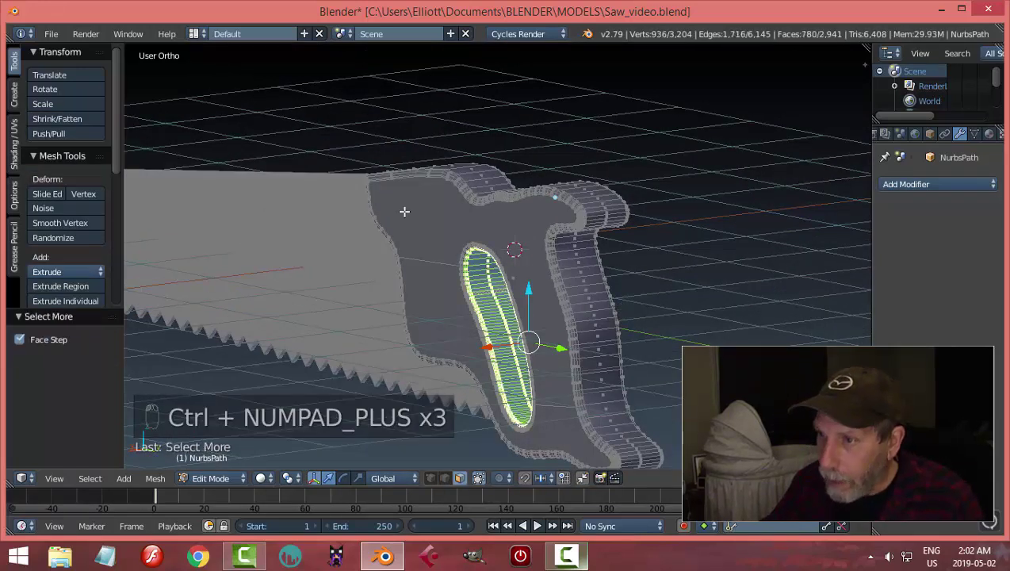
pyautogui.click(15, 144)
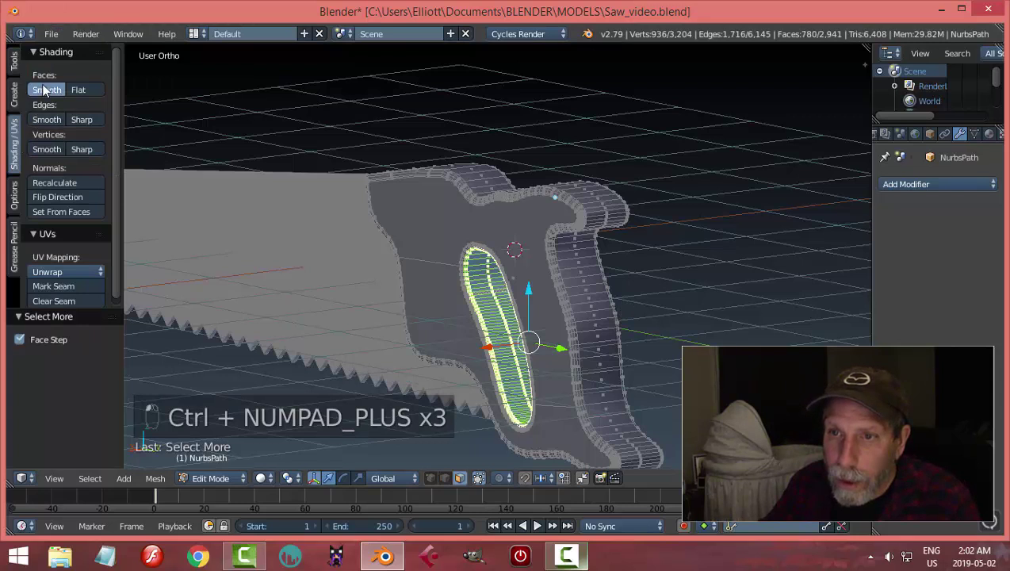
pyautogui.press('a')
pyautogui.press('Tab')
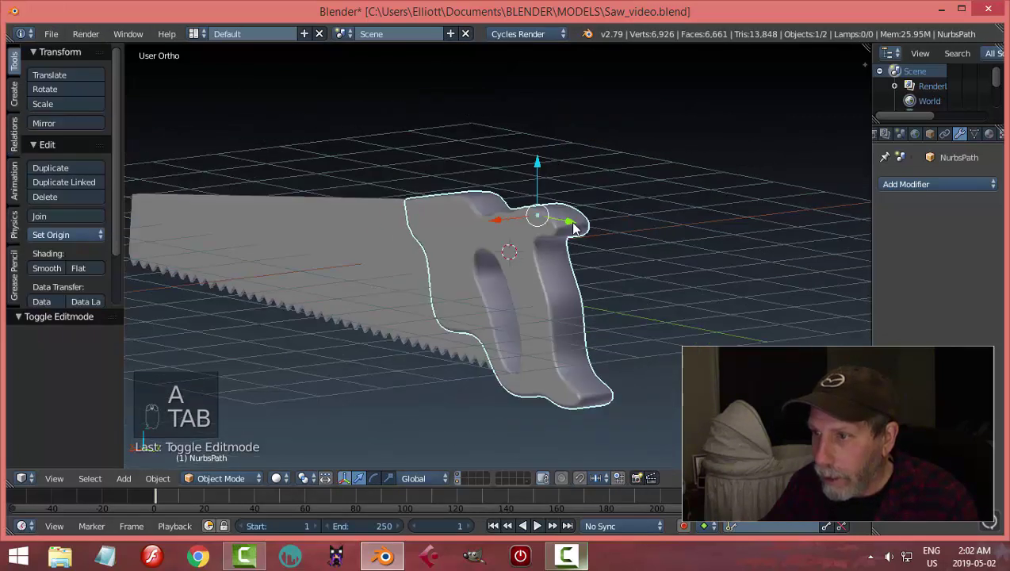
# - Turn on Matcap shading for the viewport and deselect the handle
pyautogui.press('n')
pyautogui.scroll(-6, 770, 265)
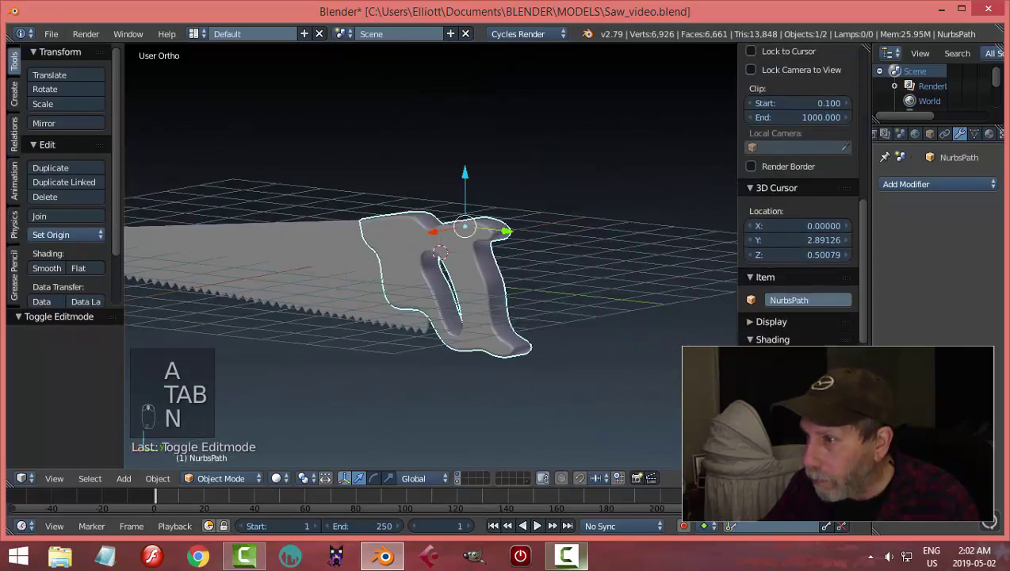
pyautogui.click(751, 347)
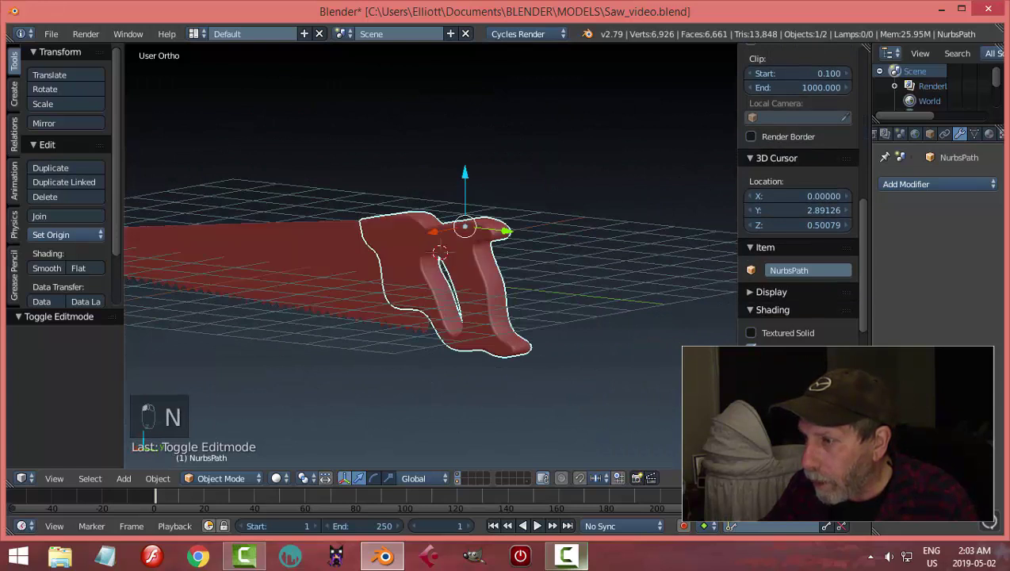
pyautogui.scroll(-3, 797, 238)
pyautogui.press('a')
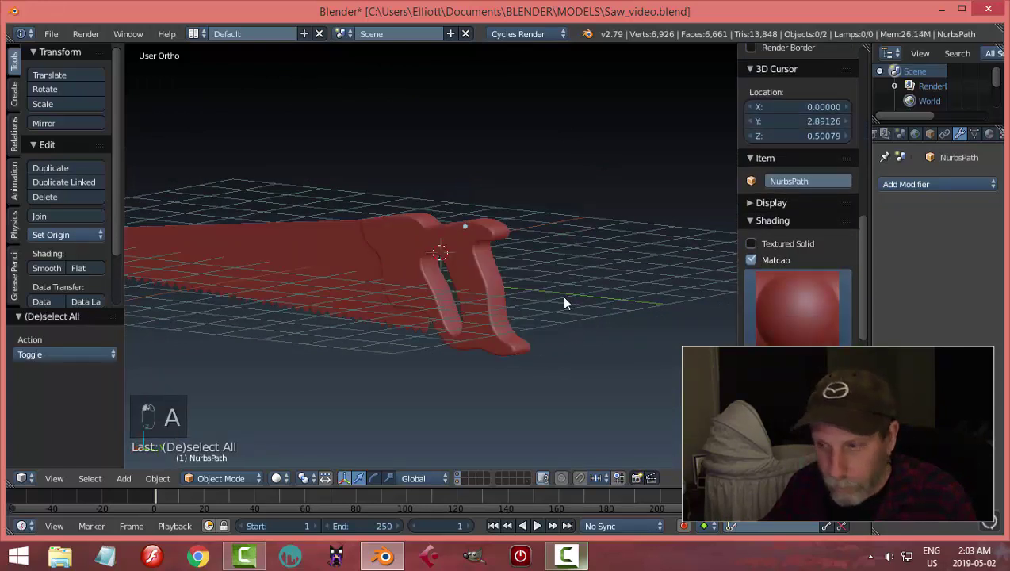
pyautogui.scroll(3, 564, 297)
pyautogui.press('n')
# - Move the handle about -0.228 along X to centre it on the blade
pyautogui.moveTo(514, 287); pyautogui.dragTo(476, 305, button='middle')
pyautogui.rightClick(519, 245)
pyautogui.moveTo(519, 245); pyautogui.dragTo(582, 293, button='middle')
pyautogui.moveTo(546, 175); pyautogui.dragTo(520, 172)
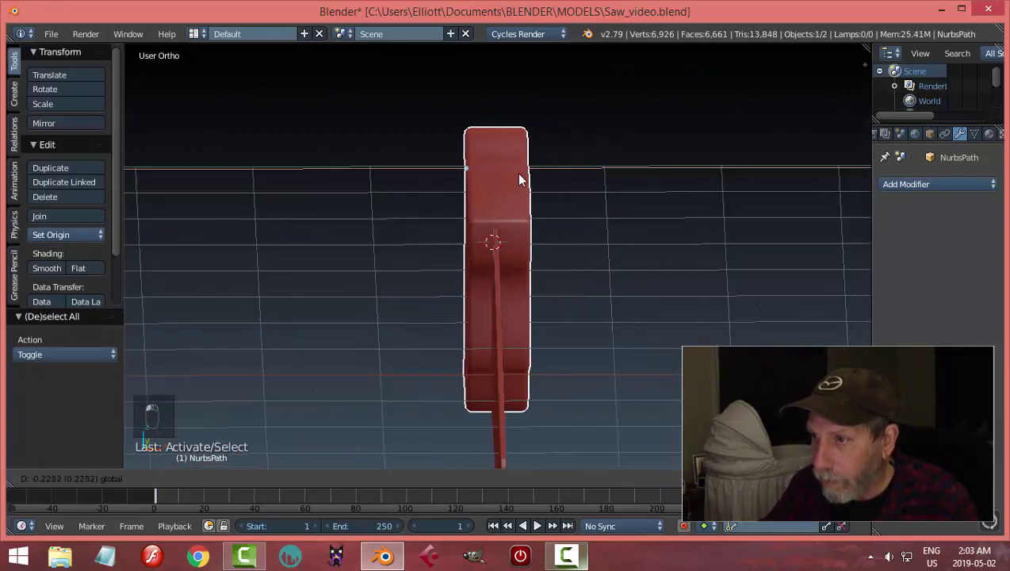
pyautogui.click(517, 173)
# - Scale the handle down along X to make it thinner and nudge it along X to centre it on the blade
pyautogui.press('s')
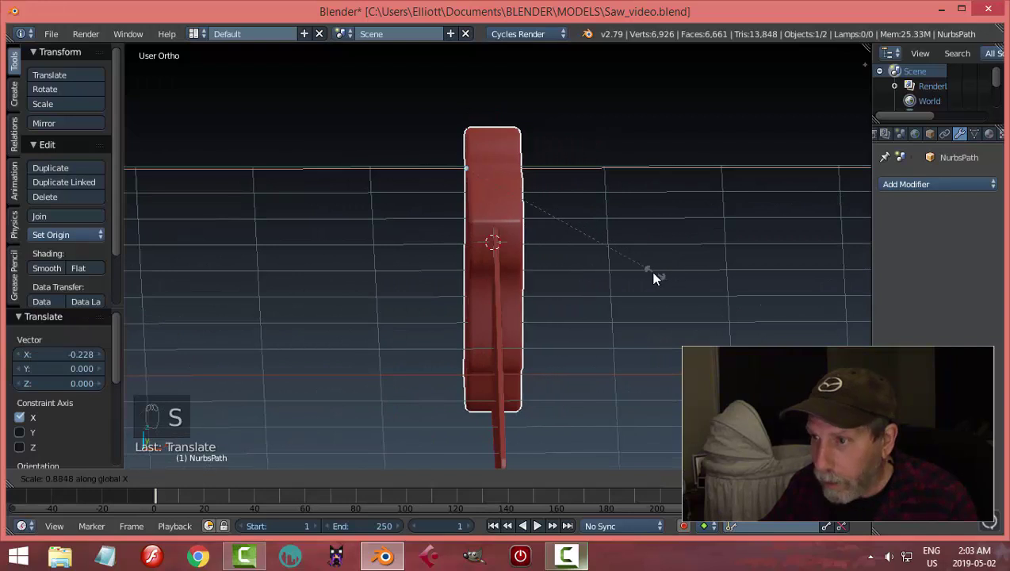
pyautogui.click(588, 247)
pyautogui.moveTo(516, 169); pyautogui.dragTo(519, 170)
pyautogui.press('a')
# - Hide the viewport's grid floor and view the whole saw with nothing selected
pyautogui.moveTo(643, 256); pyautogui.dragTo(665, 164, button='middle')
pyautogui.moveTo(699, 261); pyautogui.dragTo(644, 294, button='middle')
pyautogui.scroll(3, 725, 228)
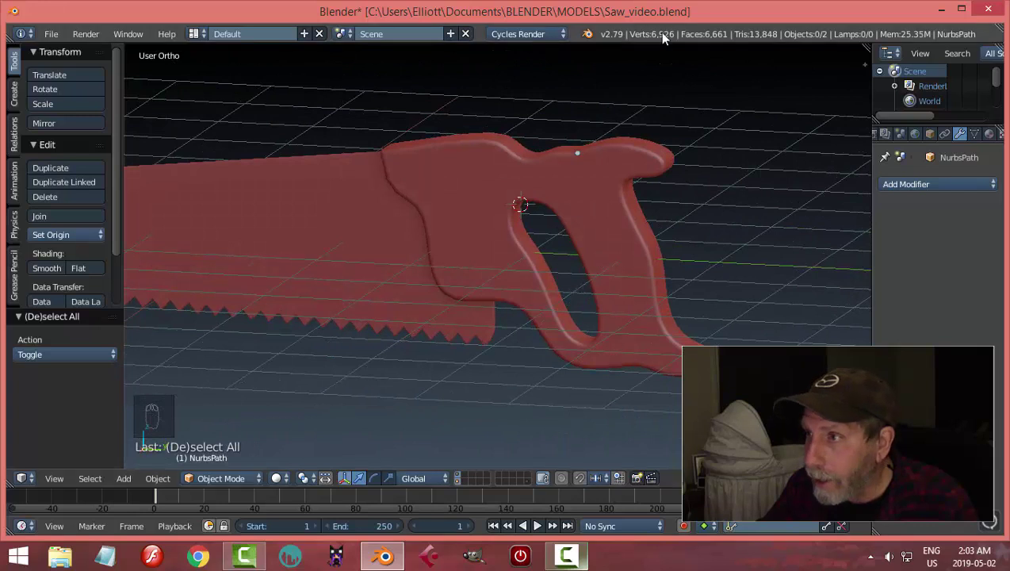
pyautogui.moveTo(644, 201); pyautogui.dragTo(593, 289, button='middle')
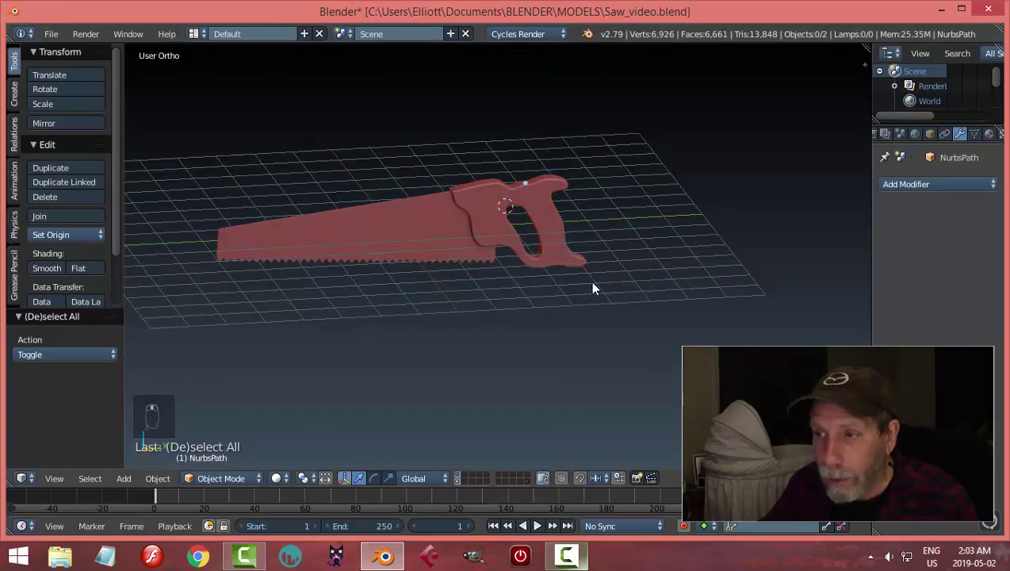
pyautogui.press('n')
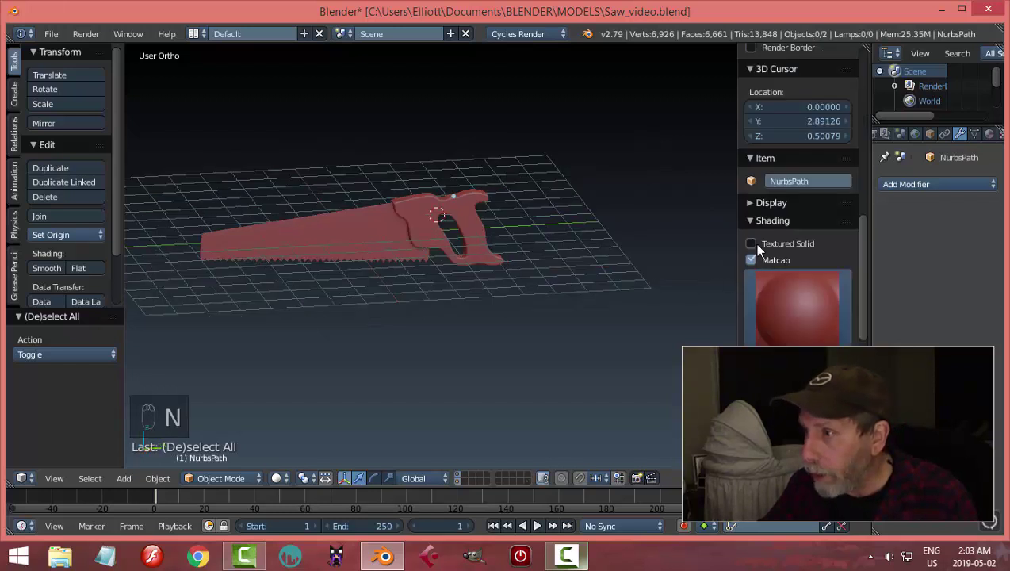
pyautogui.click(751, 202)
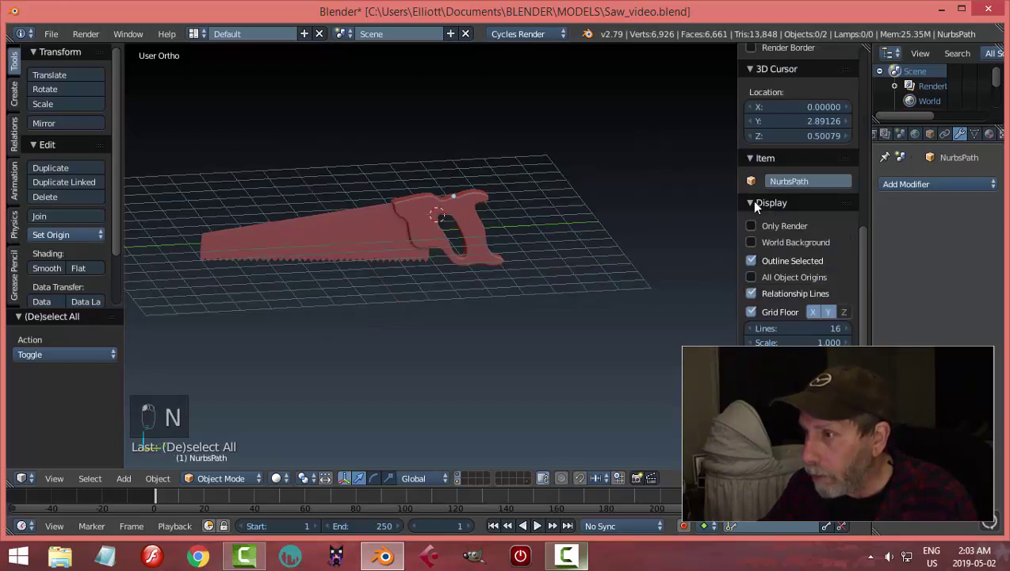
pyautogui.click(780, 311)
pyautogui.press('n')
pyautogui.scroll(3, 572, 281)
pyautogui.moveTo(571, 282); pyautogui.dragTo(599, 299, button='middle')
pyautogui.rightClick(603, 228)
pyautogui.press('a')
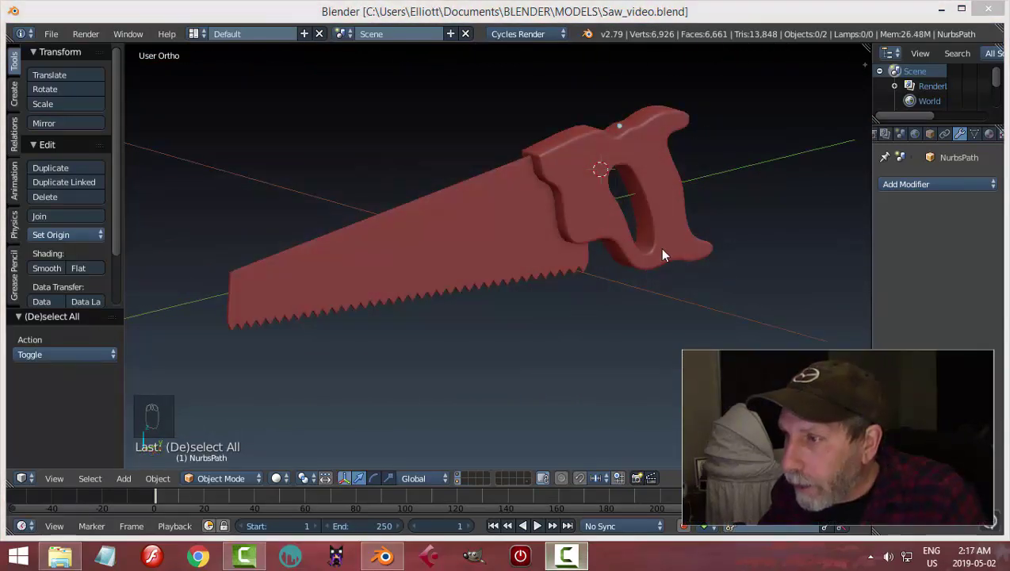
# - Show the saw in wireframe from the right orthographic view, framing the handle's screws on the reference drawing
pyautogui.moveTo(632, 256); pyautogui.dragTo(571, 312, button='middle')
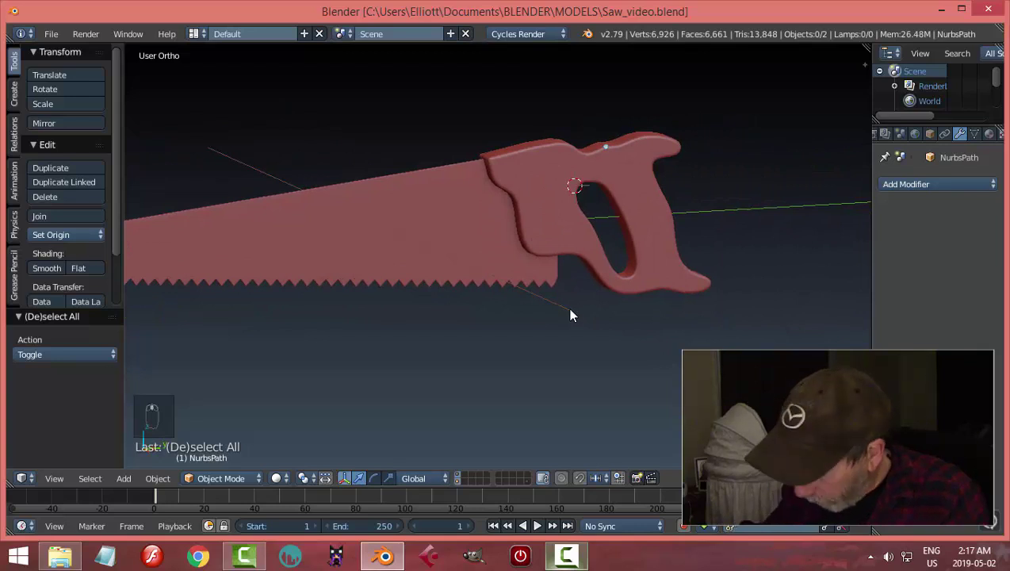
pyautogui.press('KP_3')
pyautogui.press('z')
pyautogui.click(635, 251)
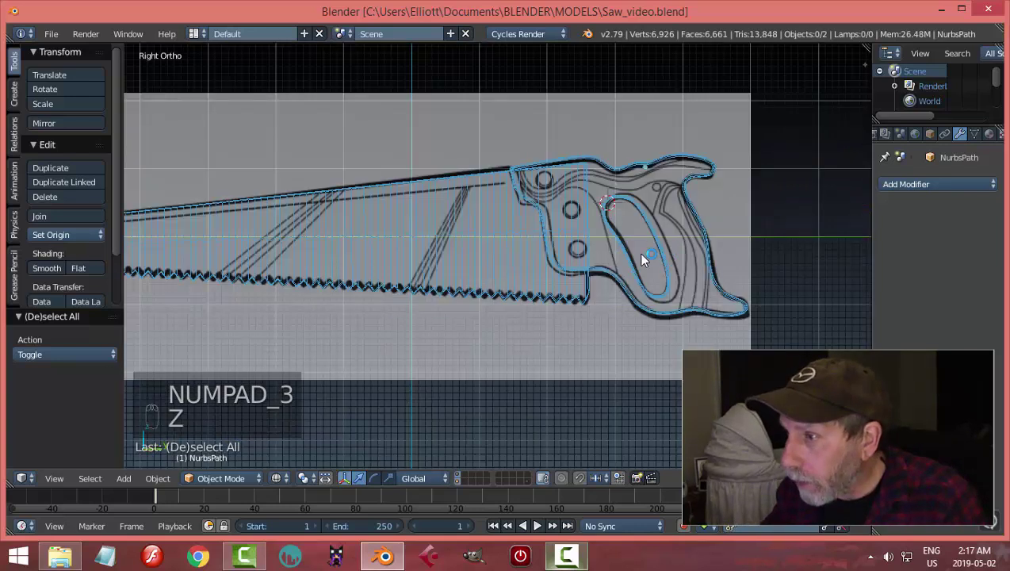
pyautogui.scroll(3, 602, 217)
pyautogui.keyDown('shift'); pyautogui.moveTo(546, 246); pyautogui.dragTo(536, 260, button='middle'); pyautogui.keyUp('shift')
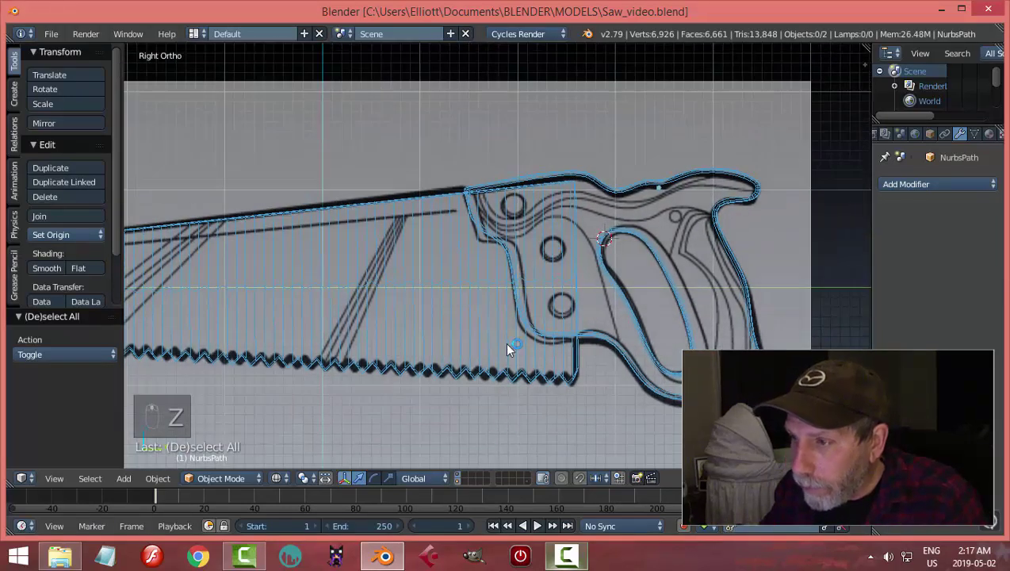
pyautogui.hotkey('shift', 'a')
pyautogui.moveTo(522, 205)
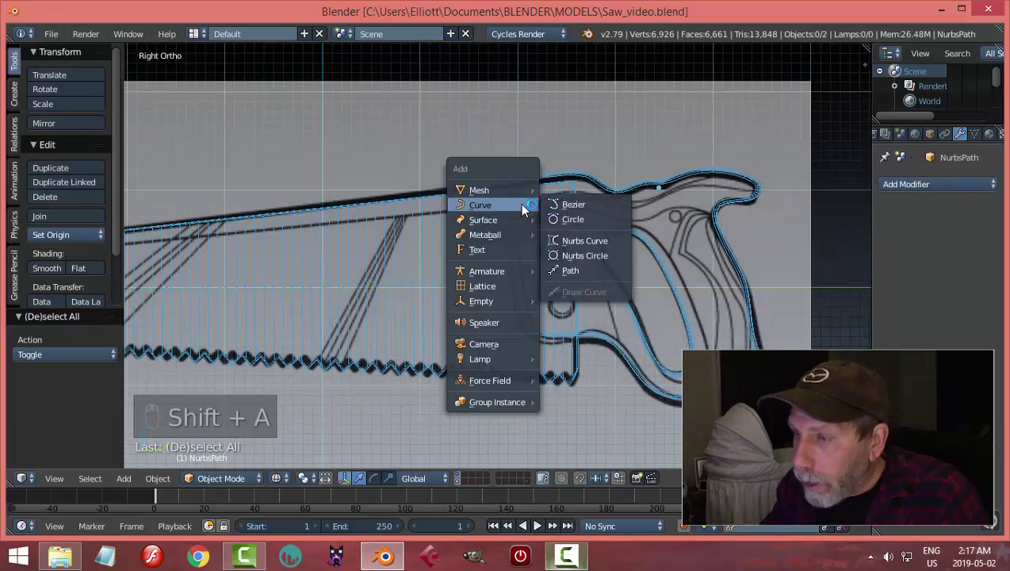
pyautogui.press('Escape')
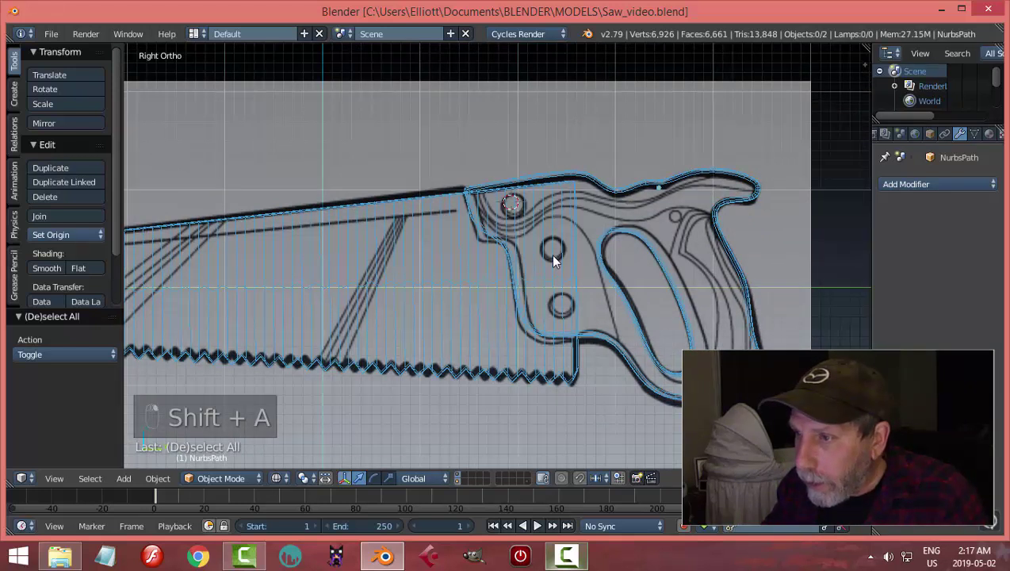
# - Add a mesh circle with 22 vertices at the handle's upper screw and rotate it 90° about Y
pyautogui.hotkey('shift', 'a')
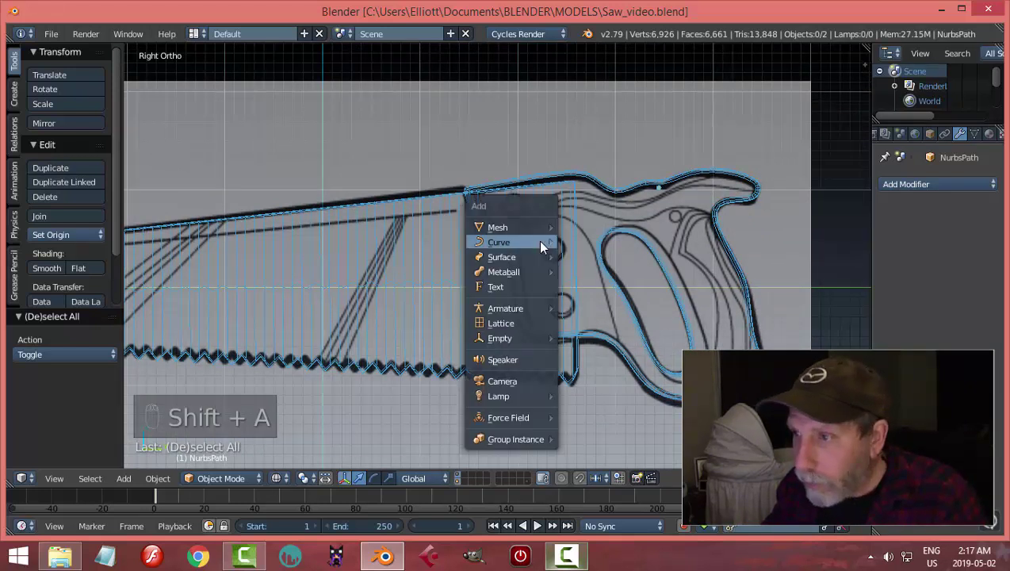
pyautogui.moveTo(532, 226)
pyautogui.click(595, 256)
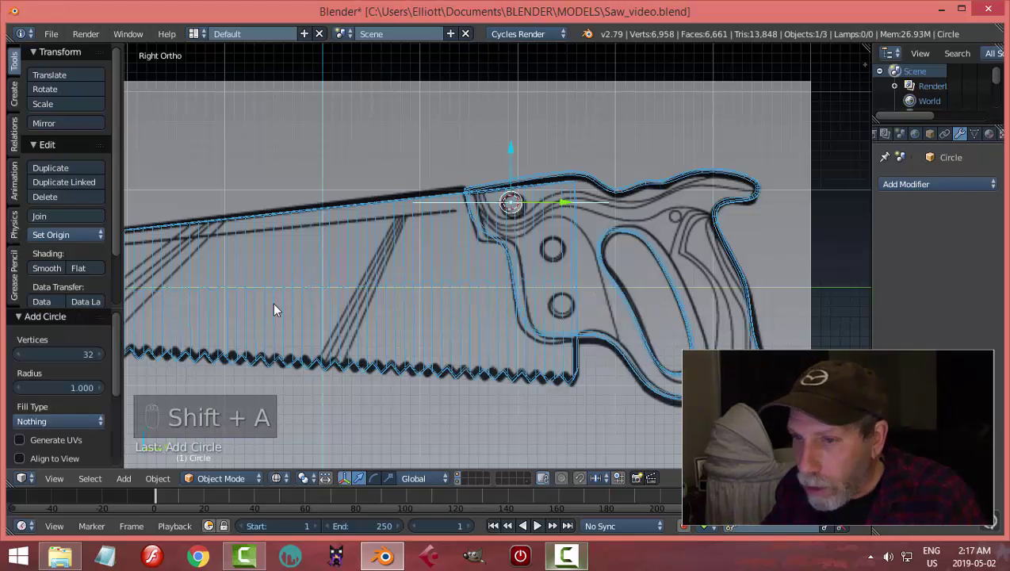
pyautogui.click(72, 351)
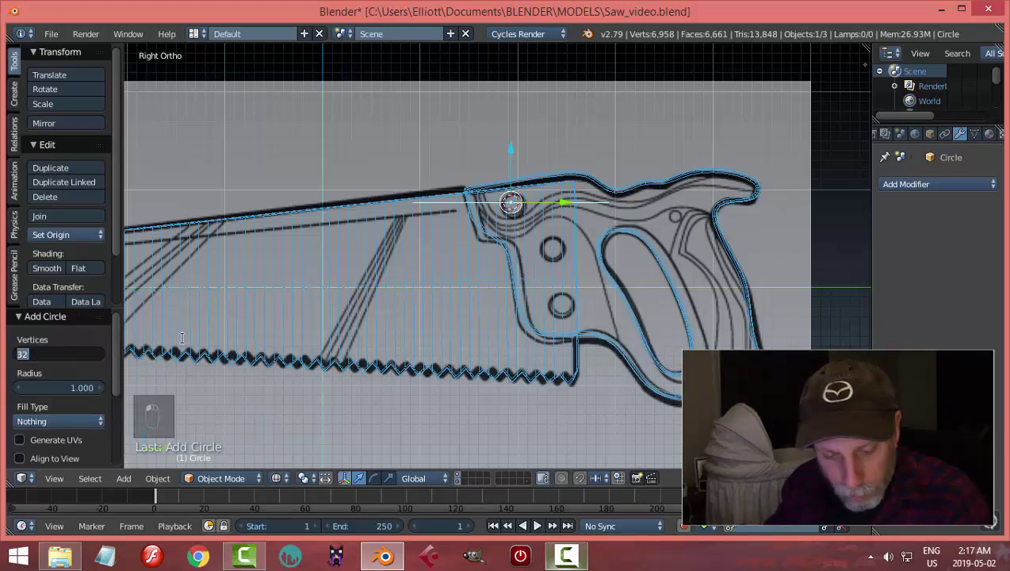
pyautogui.write('22')
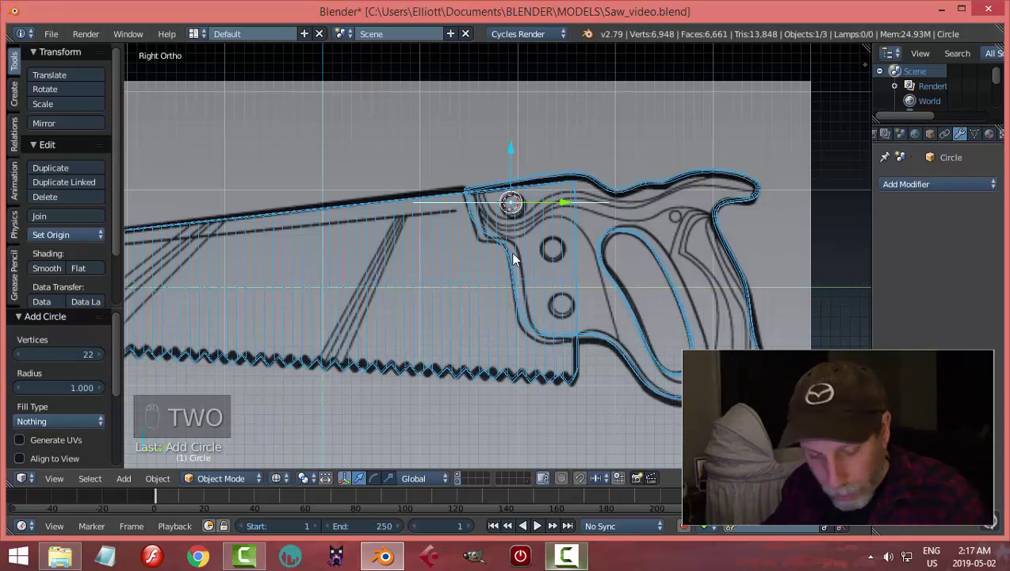
pyautogui.write('ry90')
pyautogui.press('Return')
# - Scale the circle's vertices to about 0.132 and move them 0.026 in Y and -0.037 in Z onto the drawn upper screw
pyautogui.press('Tab')
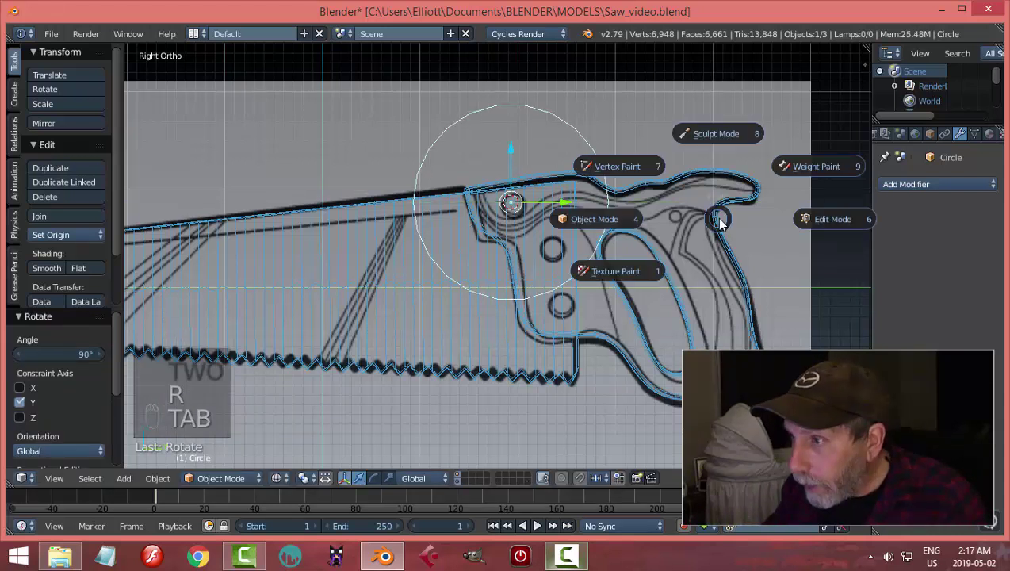
pyautogui.click(804, 218)
pyautogui.press('s')
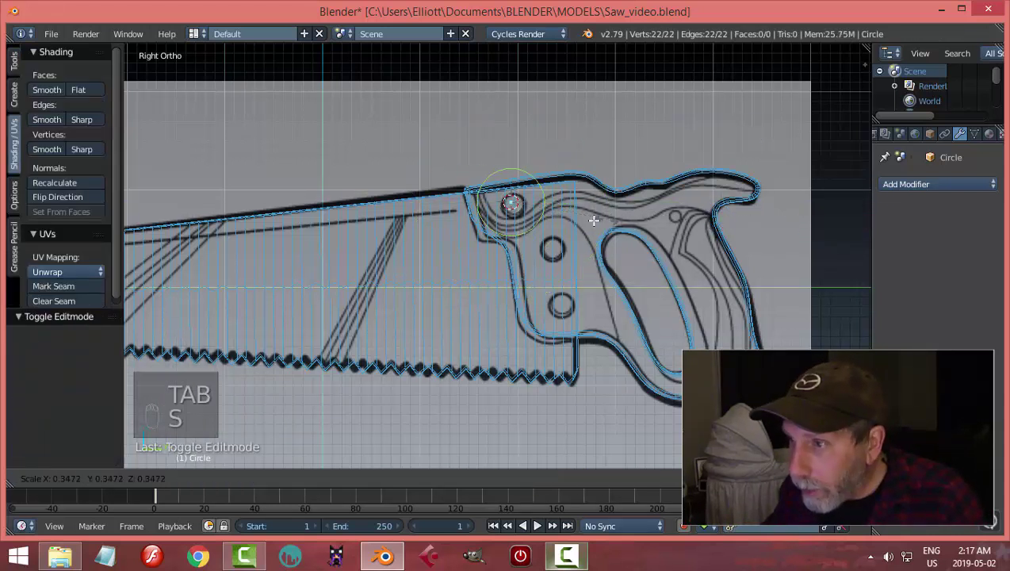
pyautogui.click(534, 233)
pyautogui.scroll(2, 547, 232)
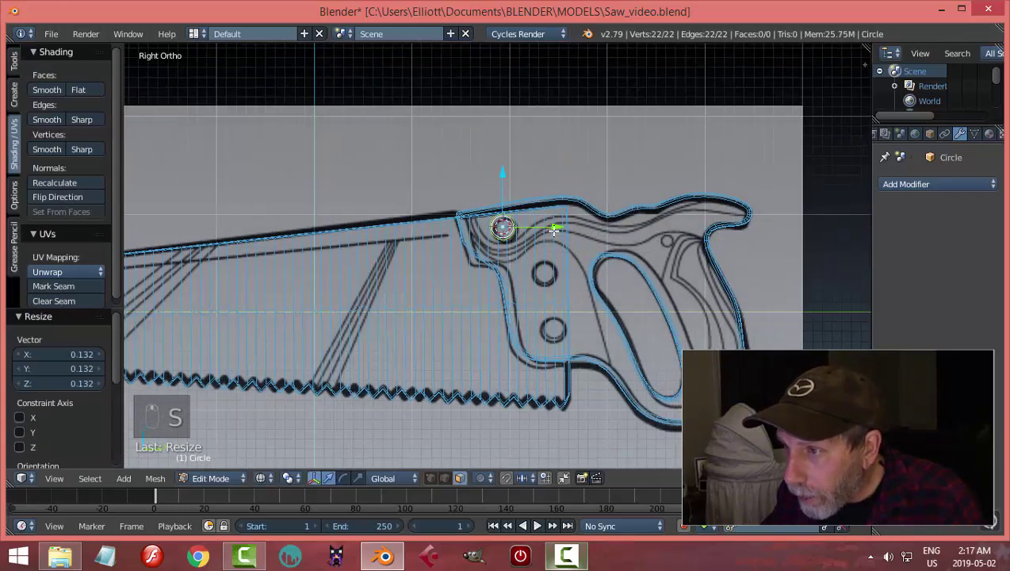
pyautogui.press('g')
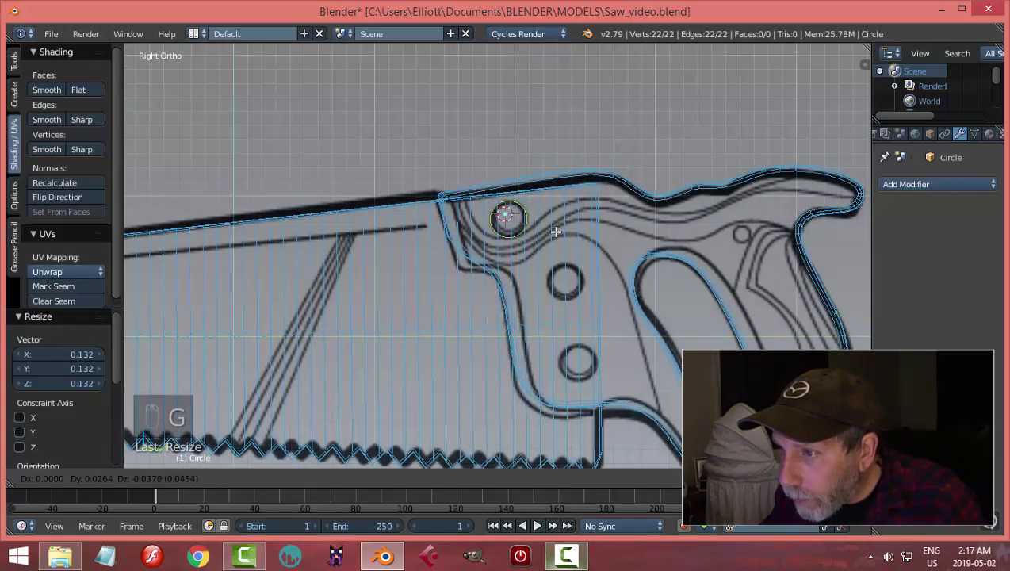
pyautogui.click(556, 231)
# - In solid shading and edge select mode, extrude the circle and scale the new edge inward to about 0.8 as a flat ring
pyautogui.scroll(3, 563, 230)
pyautogui.moveTo(659, 209); pyautogui.dragTo(641, 228, button='middle')
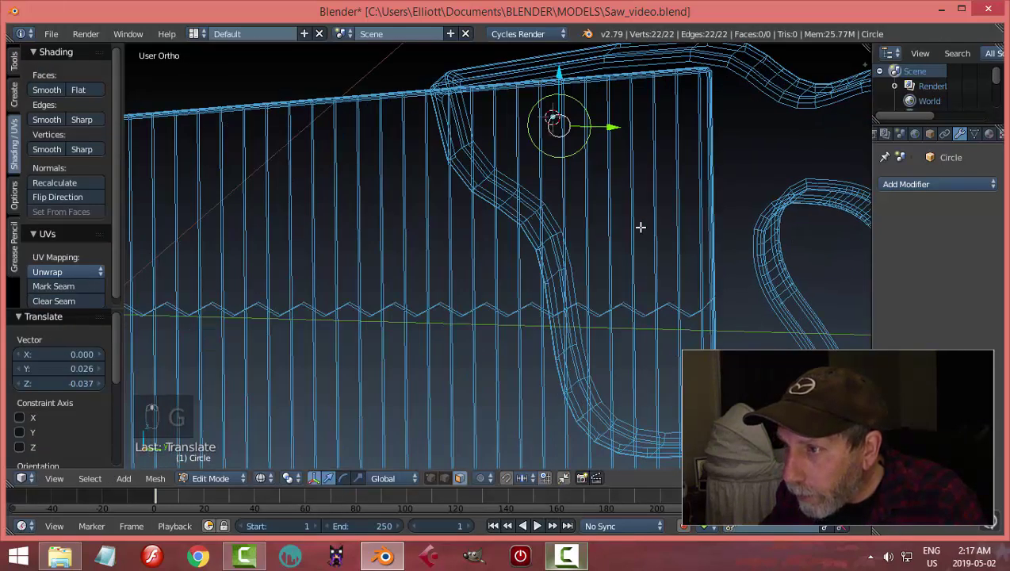
pyautogui.press('z')
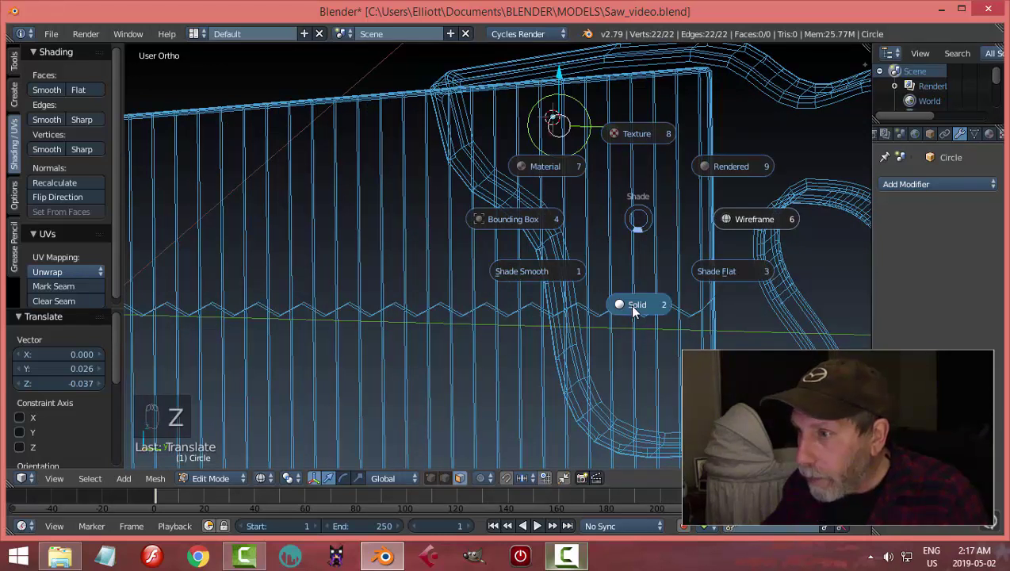
pyautogui.click(634, 305)
pyautogui.scroll(2, 618, 238)
pyautogui.moveTo(659, 118); pyautogui.dragTo(633, 136)
pyautogui.keyDown('shift'); pyautogui.moveTo(724, 176); pyautogui.dragTo(706, 203, button='middle'); pyautogui.keyUp('shift')
pyautogui.scroll(2, 635, 237)
pyautogui.hotkey('ctrl', 'Tab')
pyautogui.click(633, 214)
pyautogui.press('e')
pyautogui.press('s')
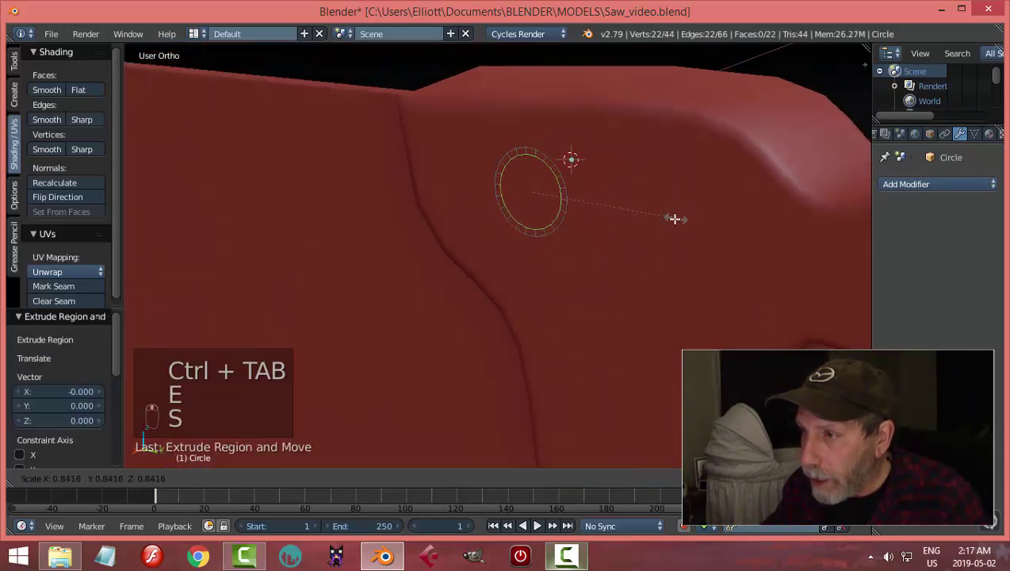
pyautogui.click(665, 223)
# - Extrude the ring's inner edge, move it 0.038 along X and scale it inward to form the screw's tapered side
pyautogui.moveTo(654, 228); pyautogui.dragTo(645, 230, button='middle')
pyautogui.press('e')
pyautogui.click(645, 230)
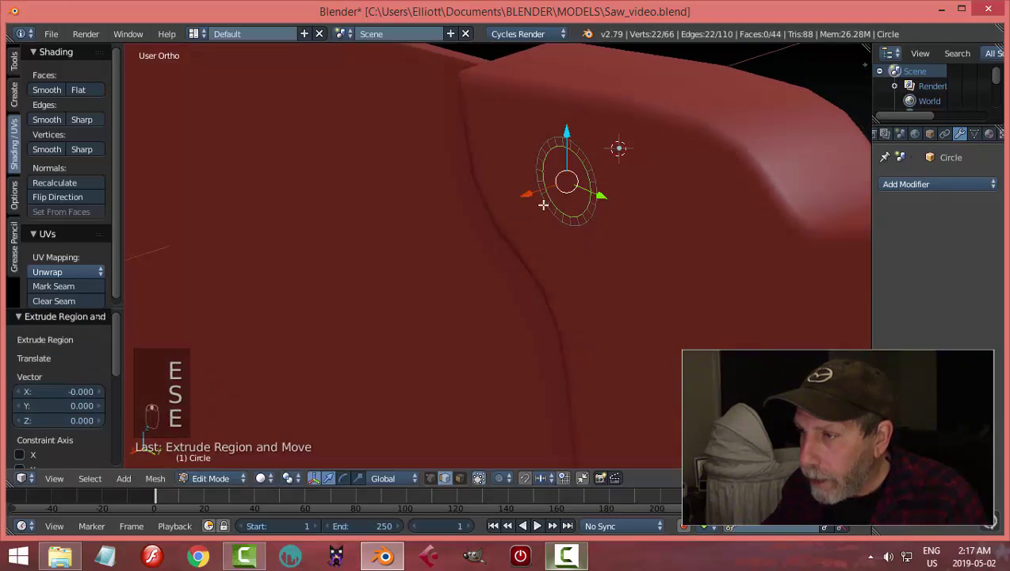
pyautogui.moveTo(526, 196); pyautogui.dragTo(515, 202)
pyautogui.press('s')
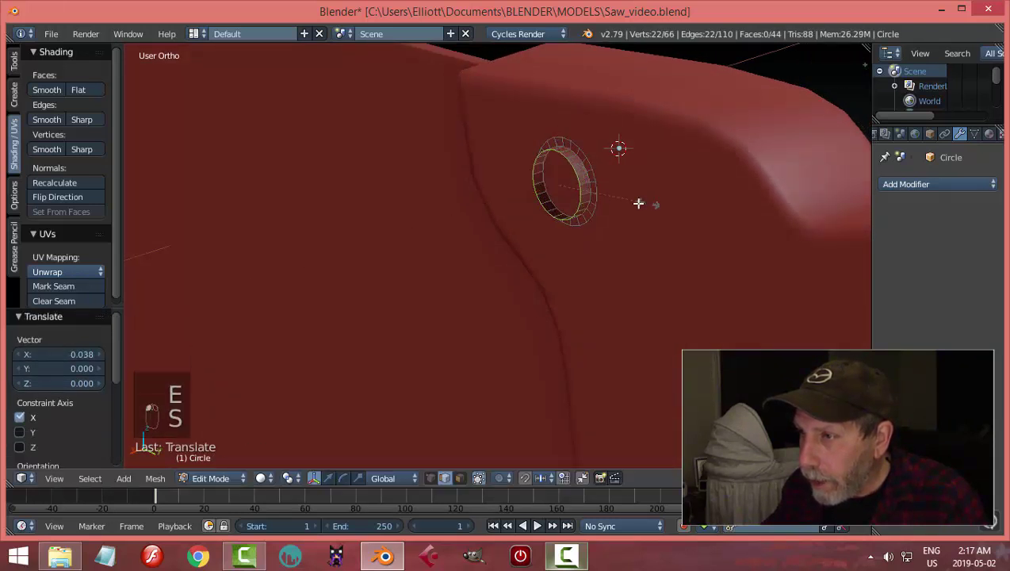
pyautogui.click(626, 203)
# - Extrude and scale the screw's front edge inward to about 0.8, and close the face by merging another extrusion at center
pyautogui.press('e')
pyautogui.click(678, 203)
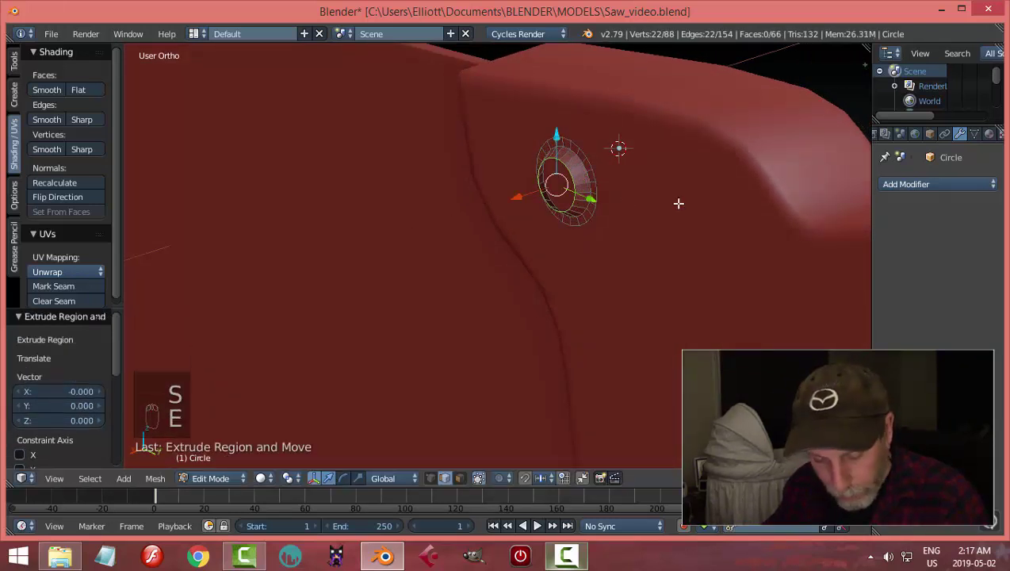
pyautogui.press('s')
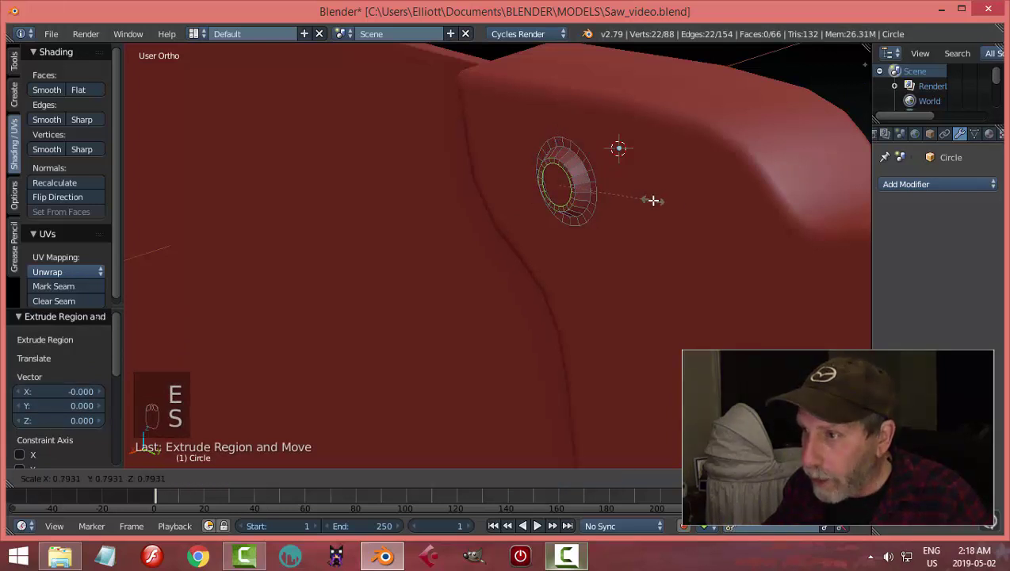
pyautogui.click(648, 201)
pyautogui.press('e')
pyautogui.rightClick(648, 201)
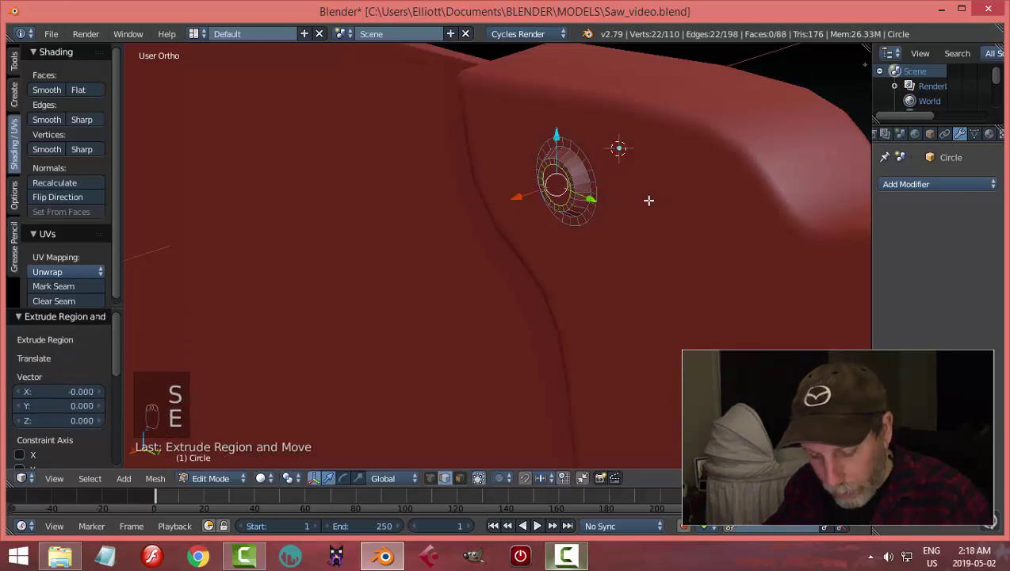
pyautogui.hotkey('alt', 'm')
pyautogui.click(627, 198)
# - Bevel the edge loop around the screw's front face by 0.009 with 2 segments
pyautogui.moveTo(627, 198); pyautogui.dragTo(611, 153, button='middle')
pyautogui.keyDown('alt'); pyautogui.rightClick(604, 138); pyautogui.keyUp('alt')
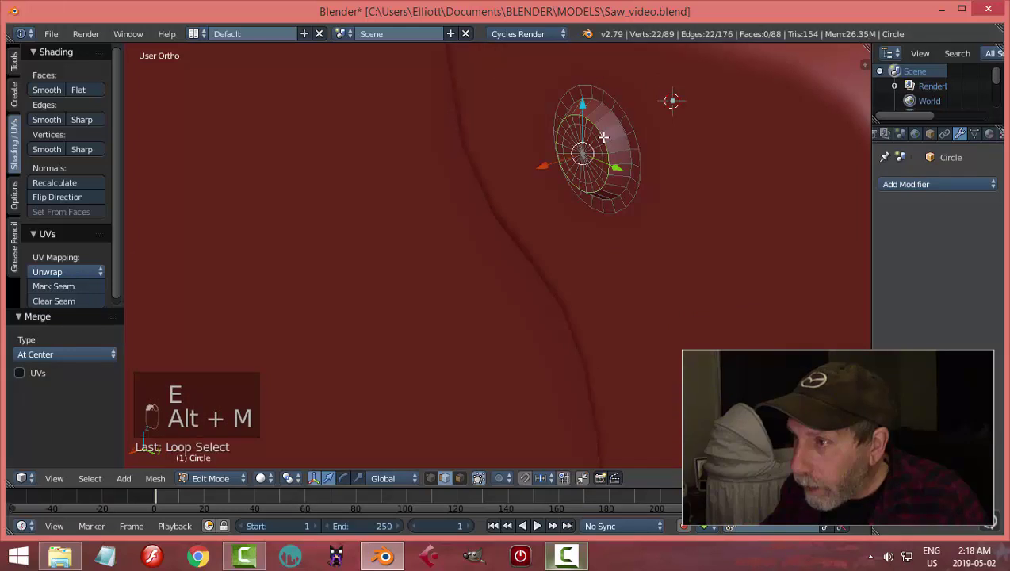
pyautogui.hotkey('ctrl', 'b')
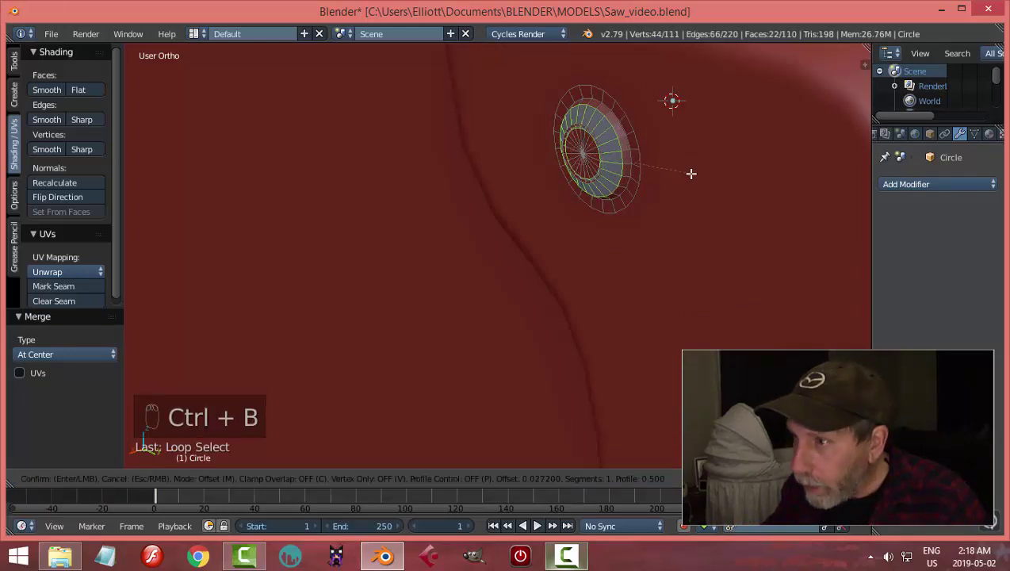
pyautogui.click(682, 178)
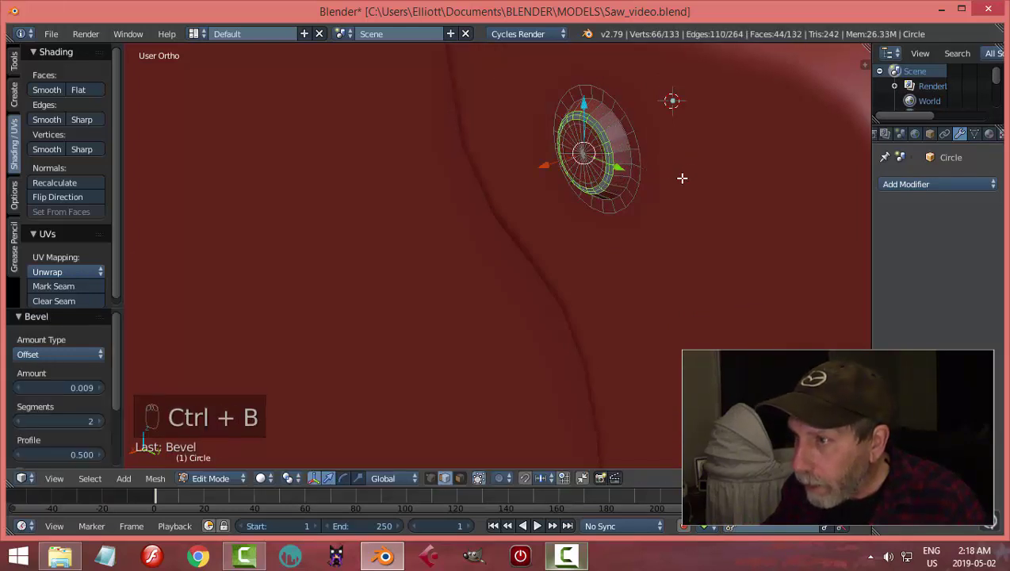
# - Extrude the screw's outer rim edge back toward the handle by about 0.016 along X
pyautogui.press('a')
pyautogui.press('a')
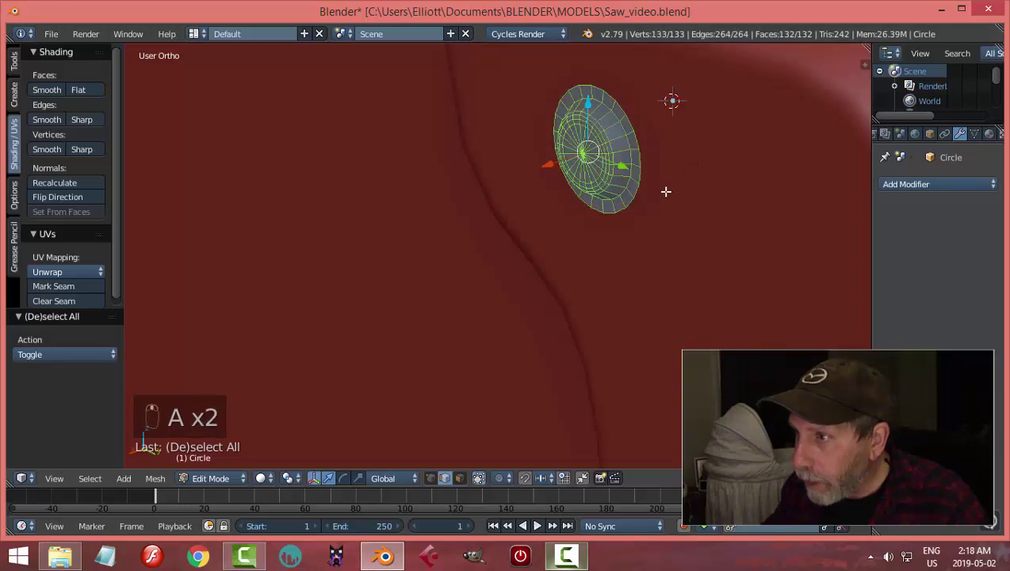
pyautogui.moveTo(665, 191); pyautogui.dragTo(650, 157, button='middle')
pyautogui.moveTo(649, 158); pyautogui.dragTo(683, 167)
pyautogui.press('a')
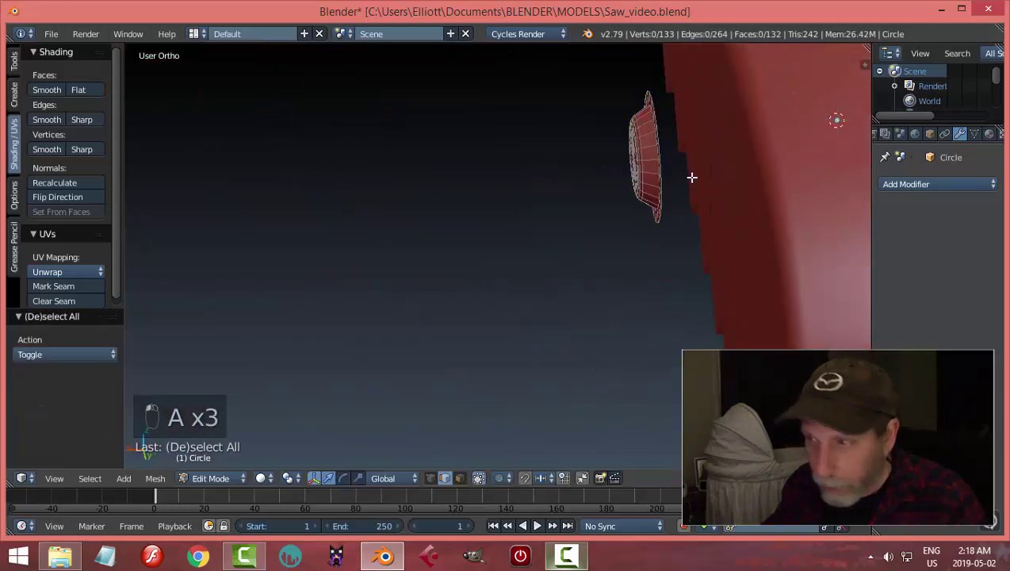
pyautogui.moveTo(693, 176); pyautogui.dragTo(672, 171, button='middle')
pyautogui.keyDown('alt'); pyautogui.rightClick(579, 109); pyautogui.keyUp('alt')
pyautogui.moveTo(643, 128); pyautogui.dragTo(641, 194, button='middle')
pyautogui.press('e')
pyautogui.moveTo(479, 181); pyautogui.dragTo(489, 179)
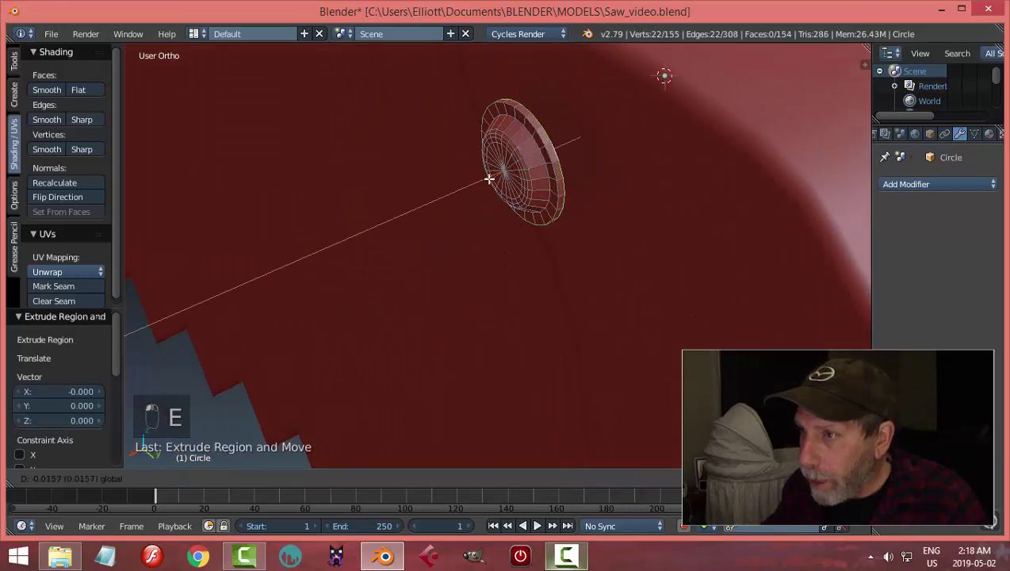
pyautogui.click(489, 179)
# - Bevel the screw's outer rim edge loop by 0.009 with 3 segments
pyautogui.press('a')
pyautogui.moveTo(629, 171); pyautogui.dragTo(612, 144, button='middle')
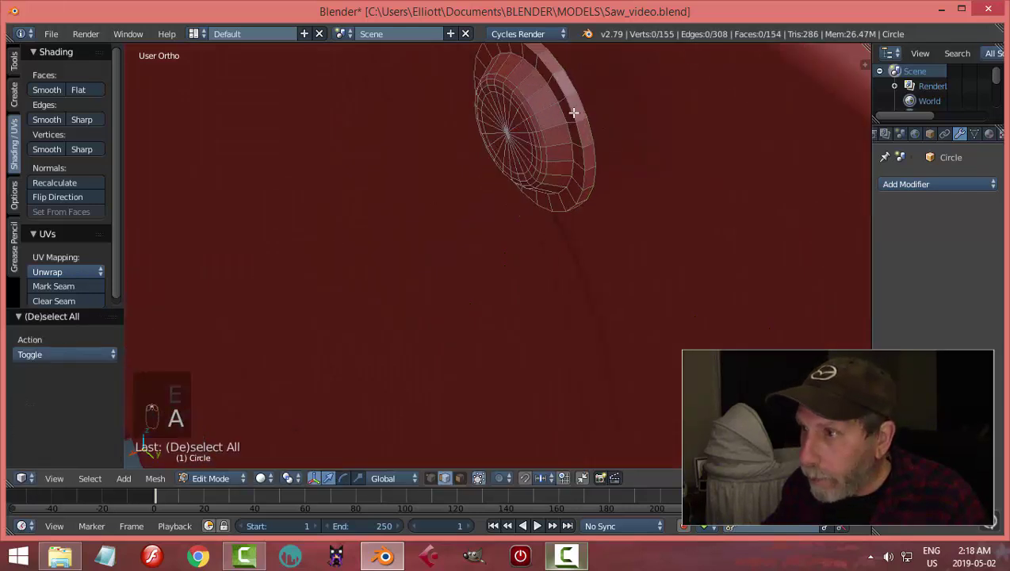
pyautogui.keyDown('alt'); pyautogui.rightClick(573, 113); pyautogui.keyUp('alt')
pyautogui.hotkey('ctrl', 'b')
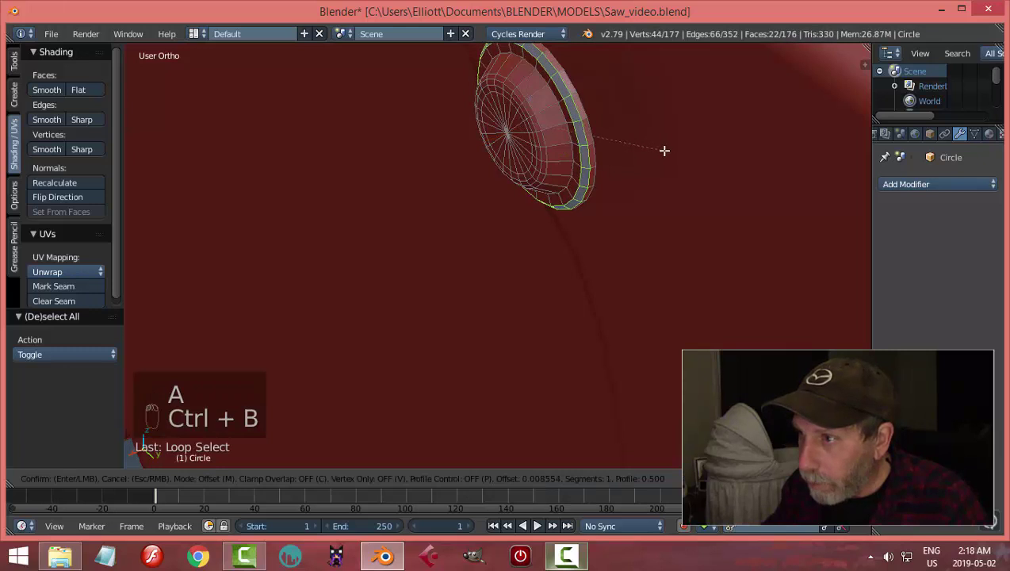
pyautogui.scroll(2, 664, 150)
pyautogui.click(664, 150)
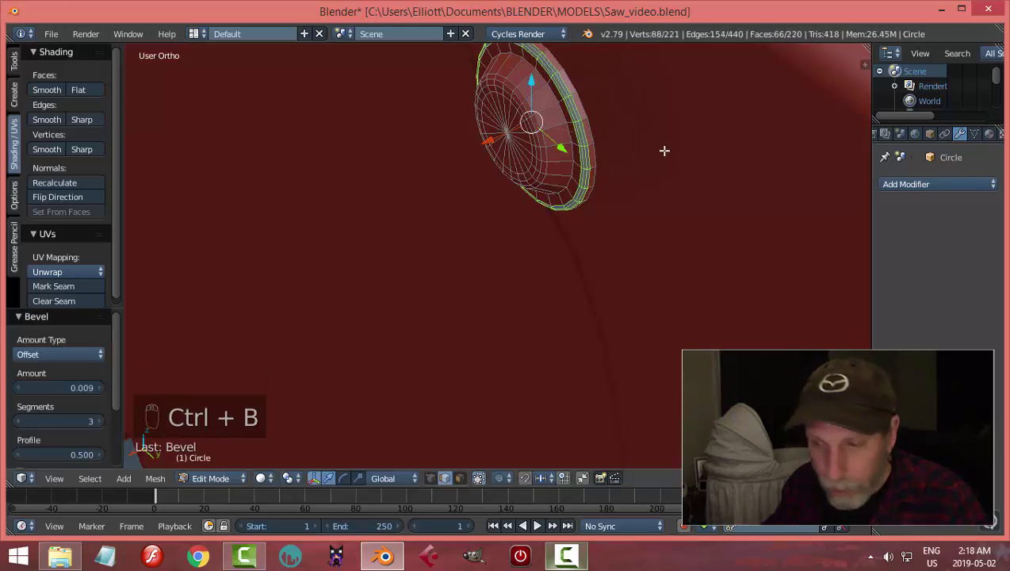
# - Return to Object Mode, add a Subdivision Surface modifier to the screw and shade it smooth
pyautogui.press('a')
pyautogui.press('Tab')
pyautogui.click(557, 164)
pyautogui.click(908, 183)
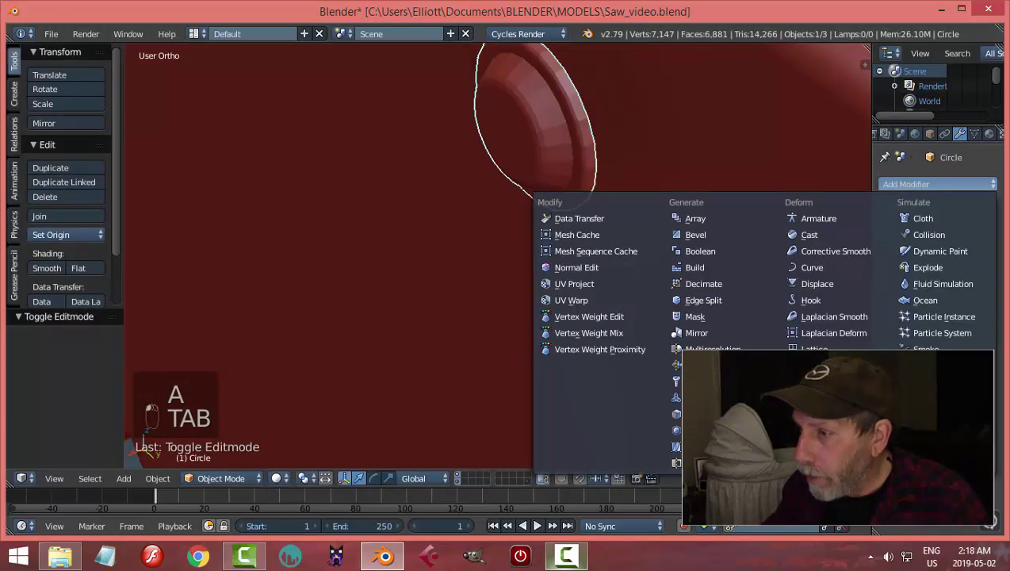
pyautogui.click(690, 429)
pyautogui.click(36, 267)
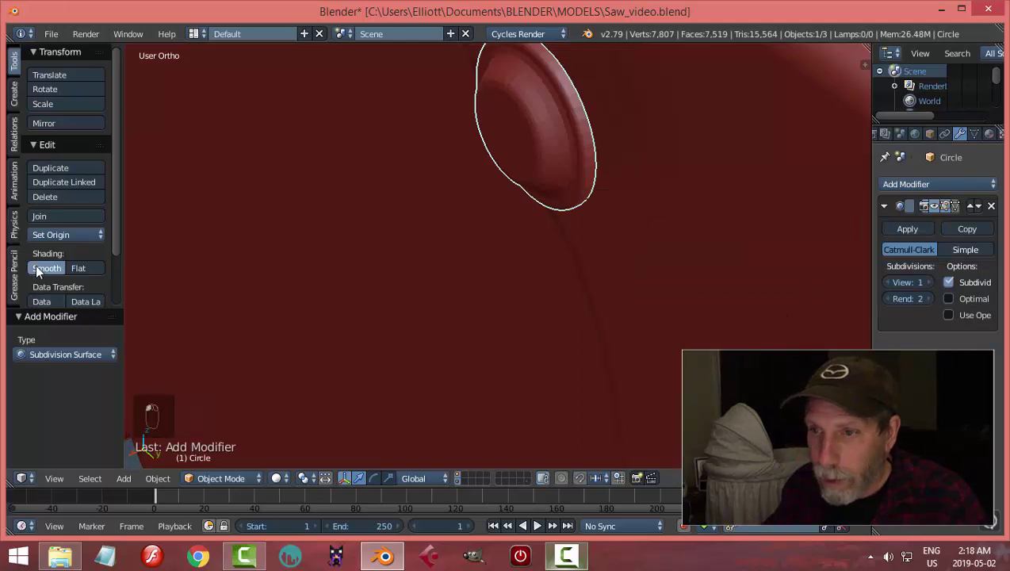
# - Set the screw's origin to its geometry and move it about -0.13 along X to seat it in the handle
pyautogui.scroll(-2, 478, 266)
pyautogui.moveTo(477, 266); pyautogui.dragTo(551, 228, button='middle')
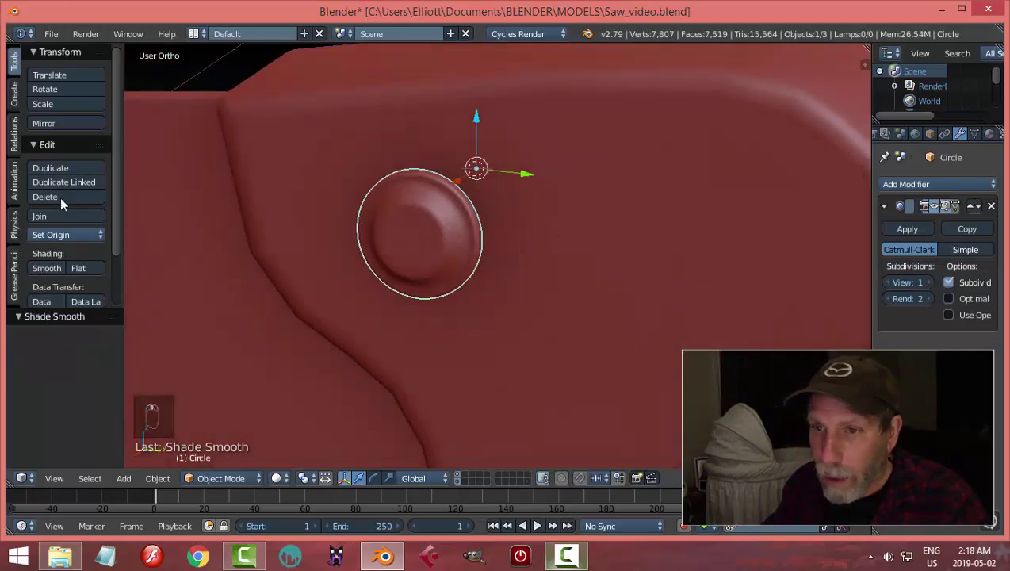
pyautogui.click(65, 235)
pyautogui.click(71, 268)
pyautogui.moveTo(372, 254); pyautogui.dragTo(442, 245, button='middle')
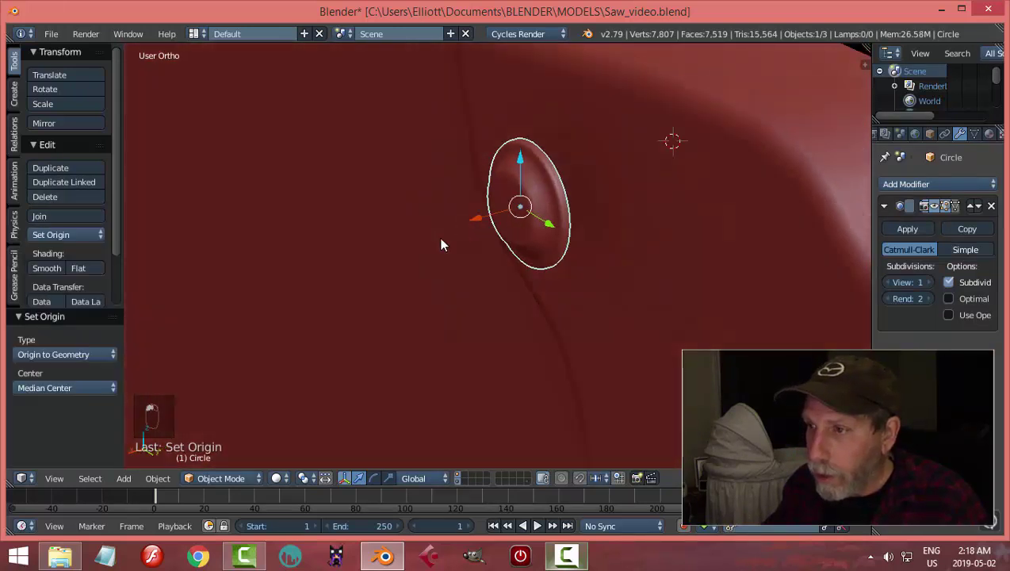
pyautogui.press('g')
pyautogui.press('x')
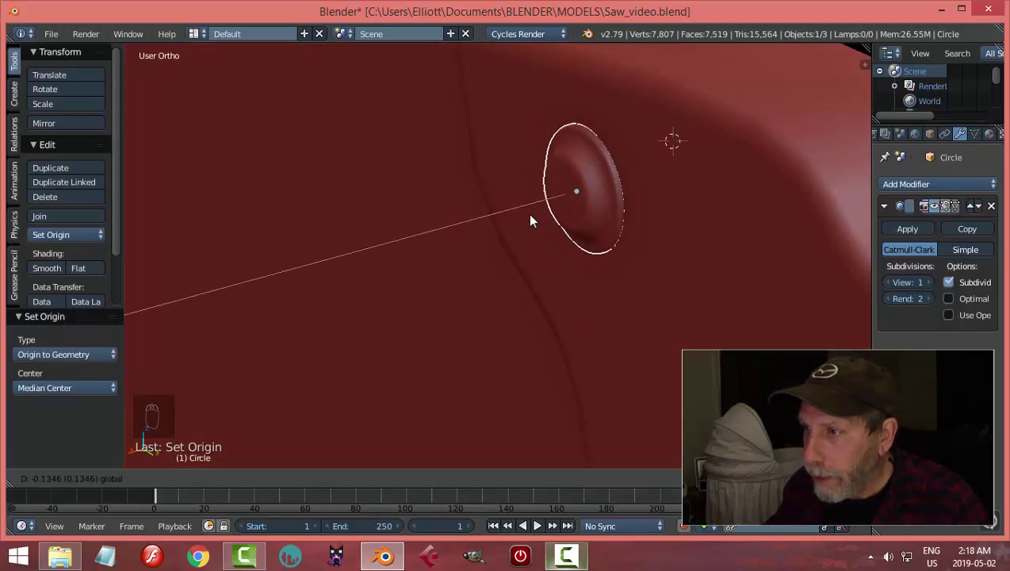
pyautogui.click(529, 215)
# - Deselect everything and view the saw's handle in solid shading from the right orthographic view
pyautogui.press('a')
pyautogui.press('KP_3')
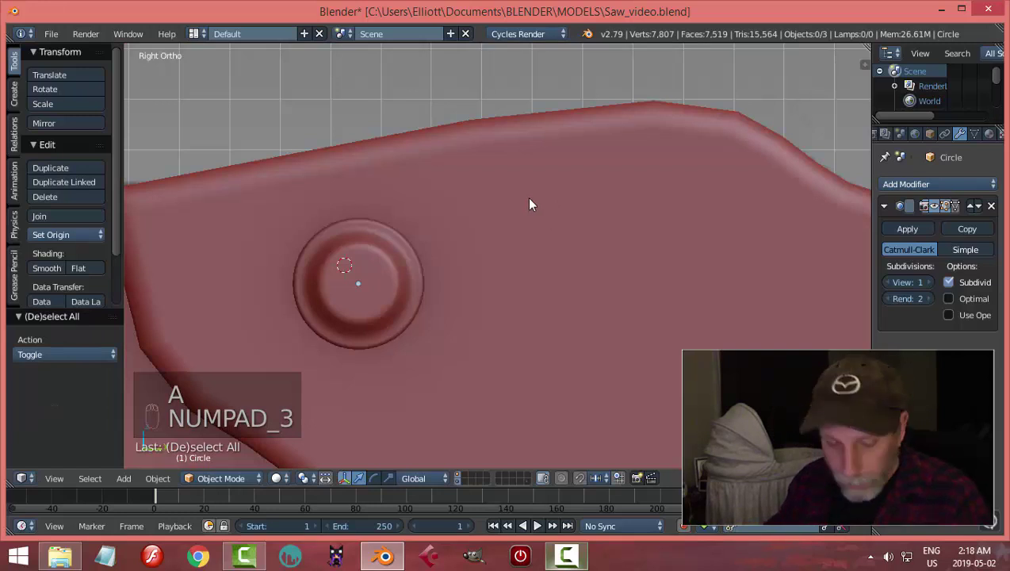
pyautogui.press('z')
pyautogui.click(540, 302)
pyautogui.scroll(-4, 546, 279)
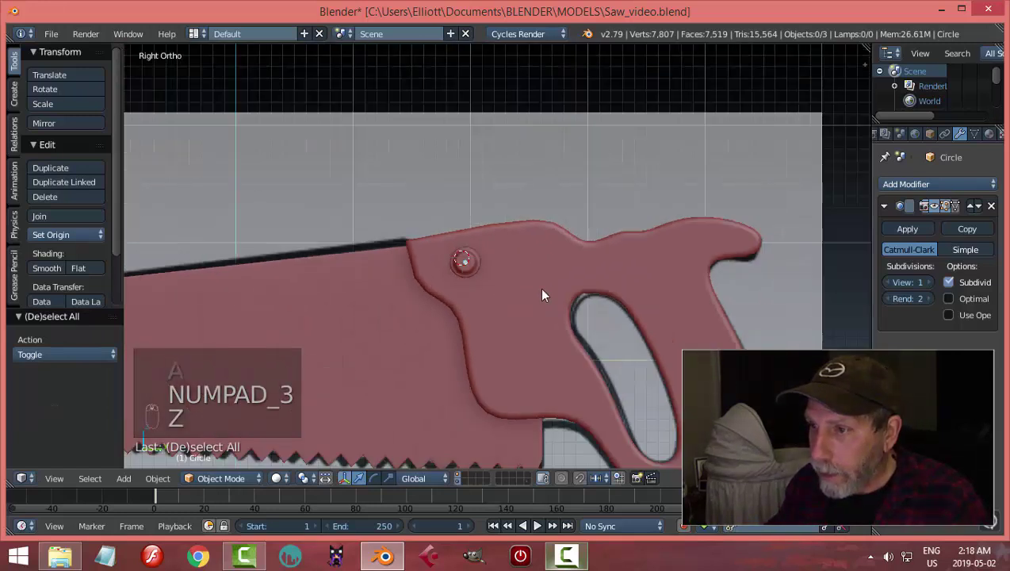
pyautogui.press('Tab')
pyautogui.click(655, 293)
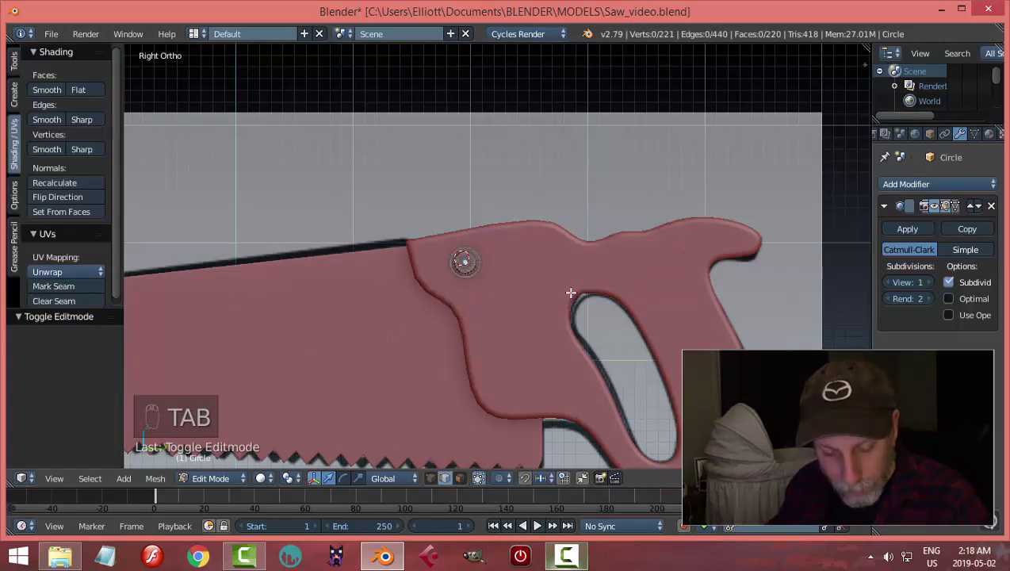
pyautogui.press('a')
pyautogui.press('a')
pyautogui.press('Tab')
pyautogui.click(559, 294)
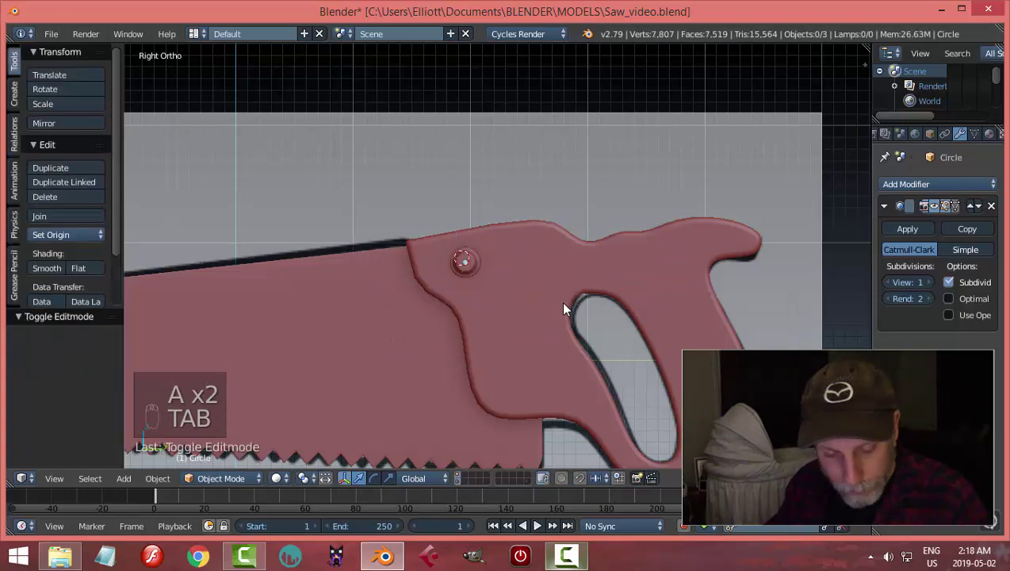
# - Show the saw in wireframe, framing the modelled screw and the two lower screws on the reference drawing
pyautogui.press('z')
pyautogui.click(661, 309)
pyautogui.scroll(4, 591, 310)
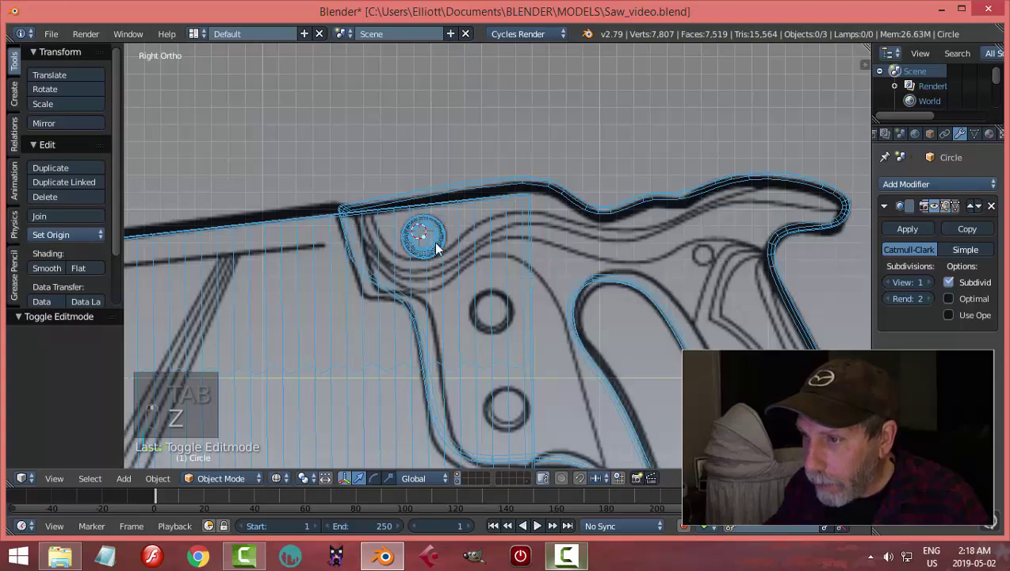
# - Duplicate the upper screw twice and place the copies over the two lower screw circles of the reference drawing
pyautogui.rightClick(436, 244)
pyautogui.keyDown('shift'); pyautogui.moveTo(507, 279); pyautogui.dragTo(517, 227, button='middle'); pyautogui.keyUp('shift')
pyautogui.hotkey('shift', 'd')
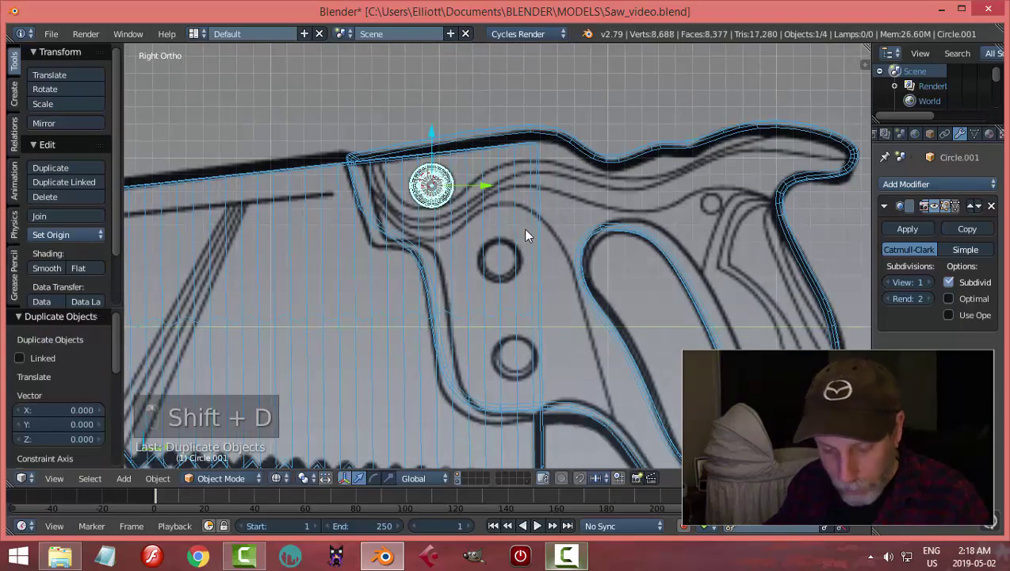
pyautogui.press('g')
pyautogui.click(596, 304)
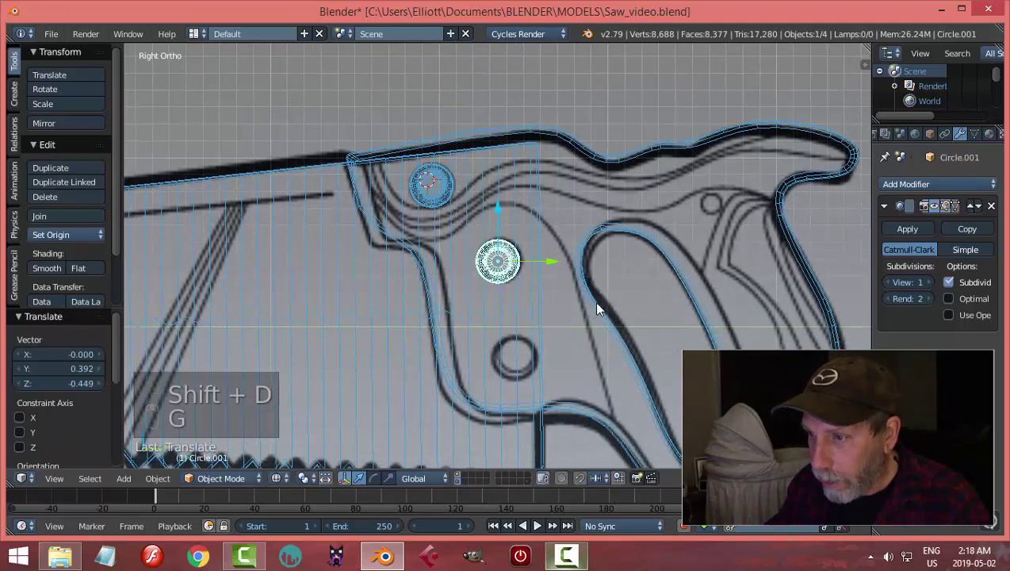
pyautogui.hotkey('shift', 'd')
pyautogui.press('g')
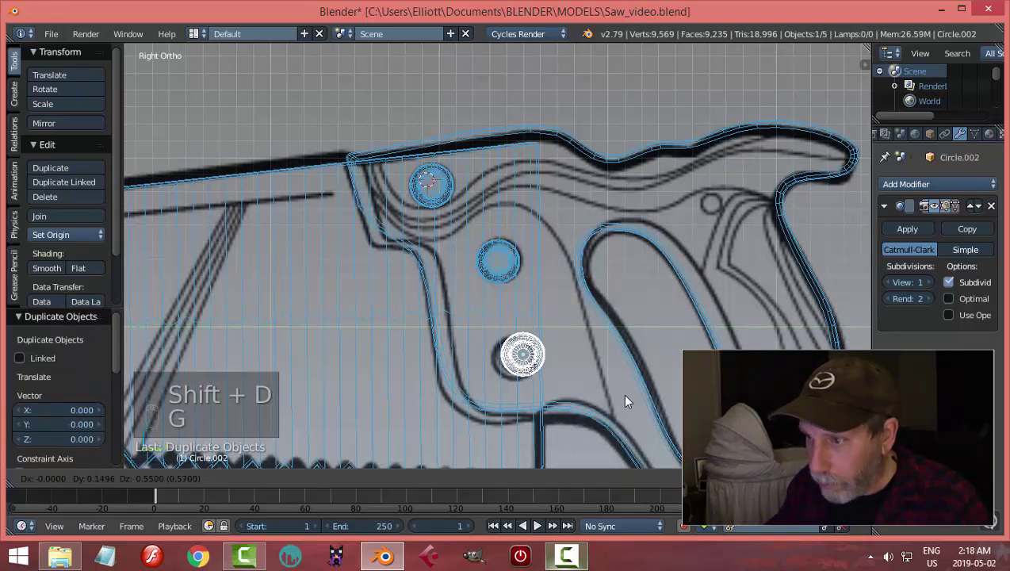
pyautogui.click(615, 398)
# - Duplicate the lowest screw, place the copy over the small circle near the rear of the handle and scale it to about 0.44
pyautogui.hotkey('shift', 'd')
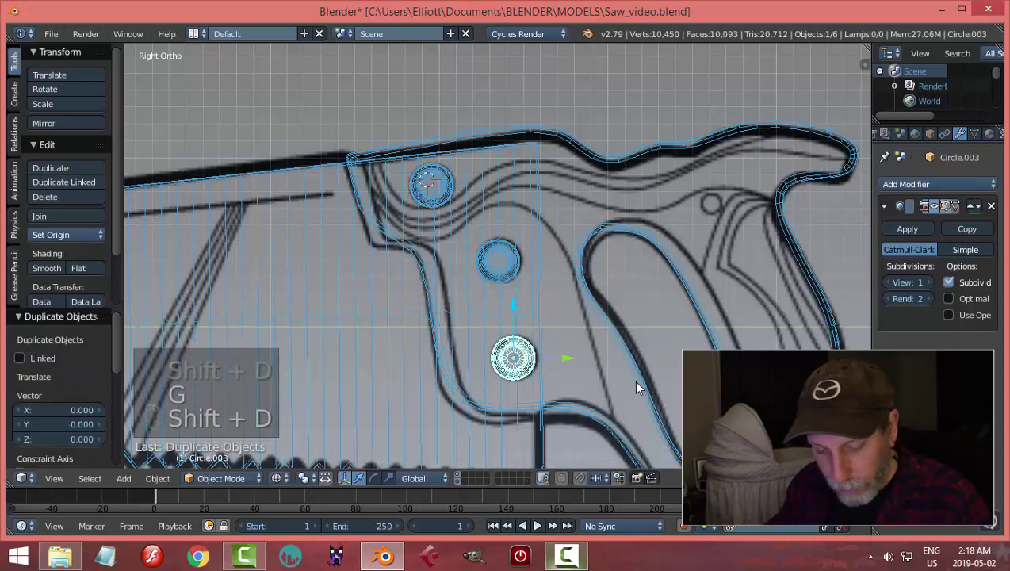
pyautogui.press('g')
pyautogui.click(839, 232)
pyautogui.press('s')
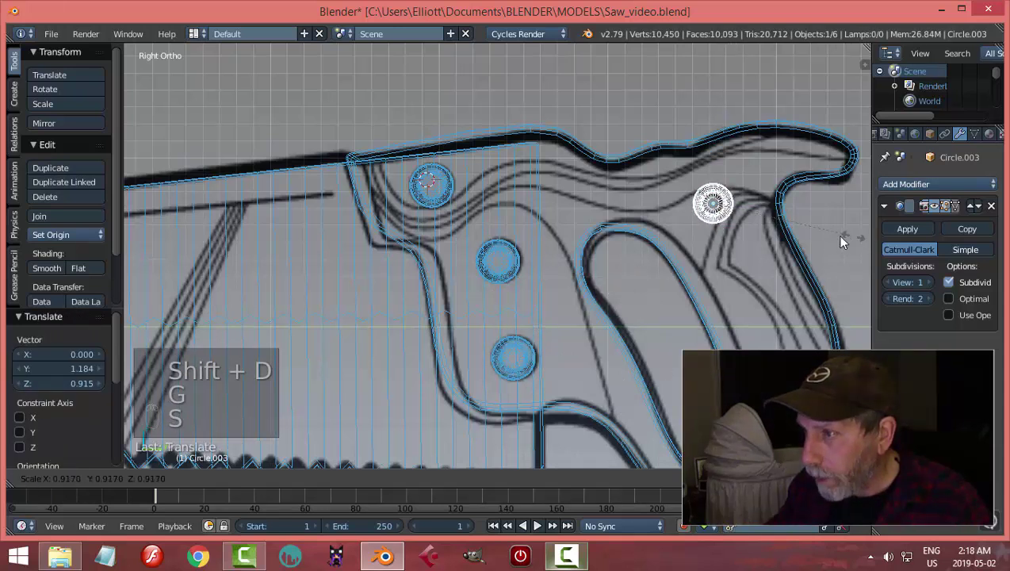
pyautogui.click(769, 236)
# - Switch to solid shading and move the small rear screw slightly along X to seat it in the handle's surface
pyautogui.press('z')
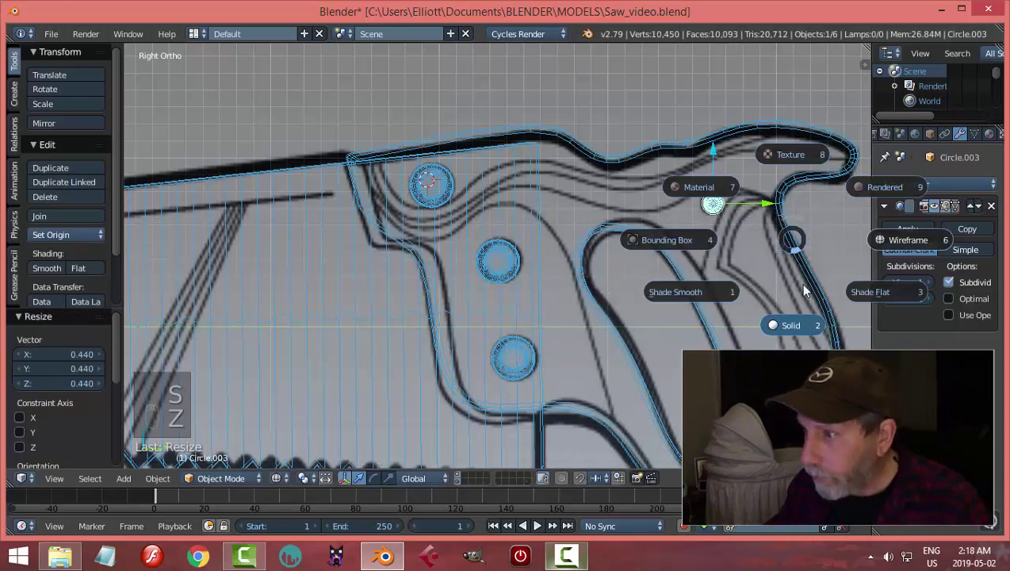
pyautogui.click(796, 272)
pyautogui.moveTo(796, 272); pyautogui.dragTo(668, 307, button='middle')
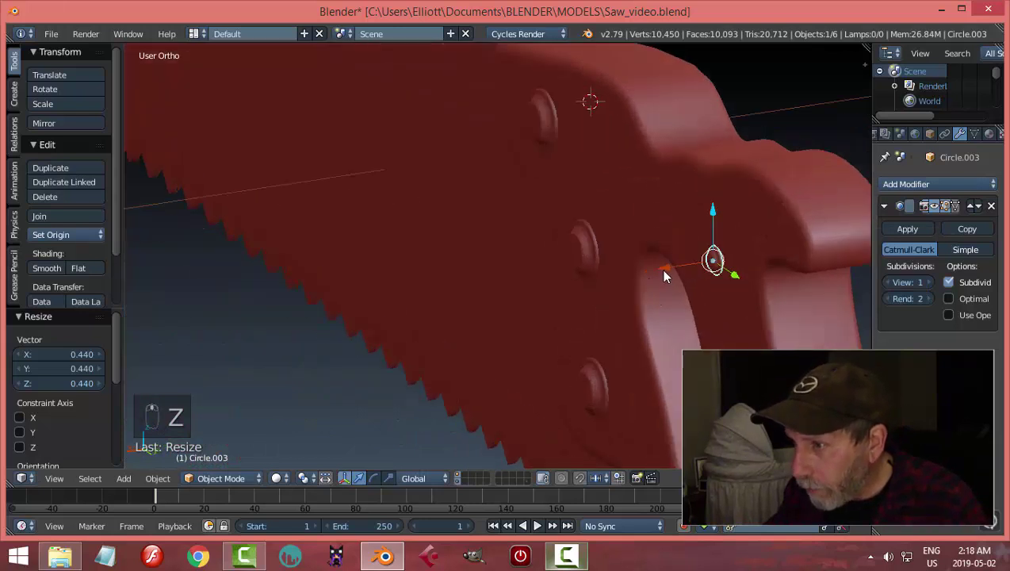
pyautogui.press('g')
pyautogui.press('x')
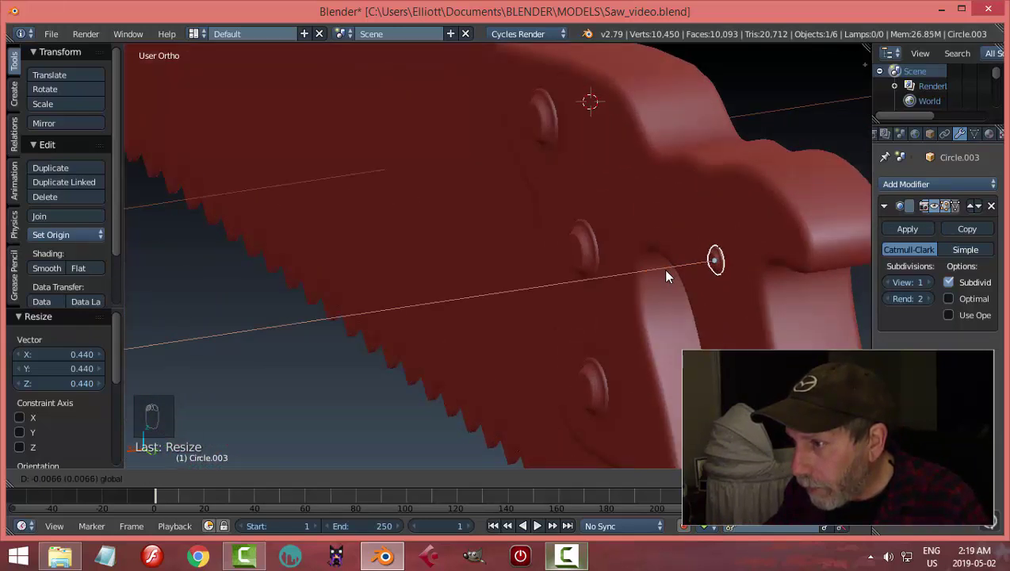
pyautogui.click(664, 268)
pyautogui.press('a')
pyautogui.scroll(-5, 641, 282)
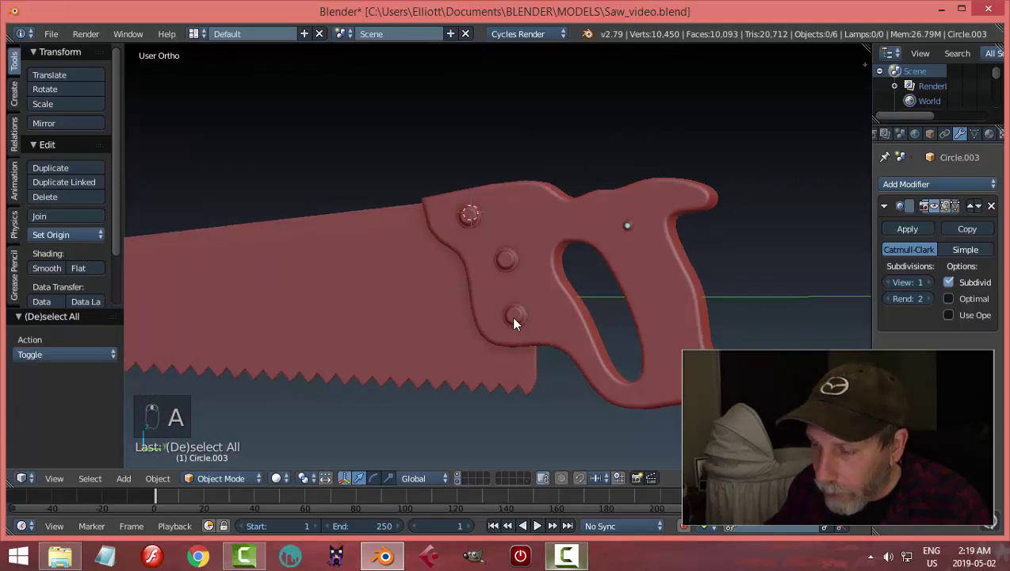
# - Select all four handle screws and join them into one object
pyautogui.rightClick(466, 221)
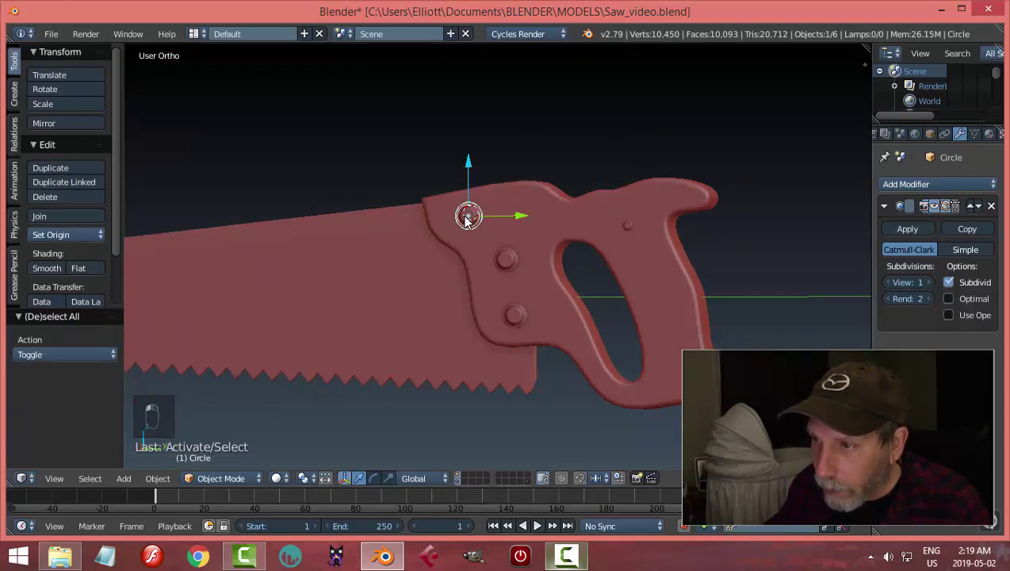
pyautogui.keyDown('shift'); pyautogui.rightClick(524, 323); pyautogui.keyUp('shift')
pyautogui.moveTo(565, 304); pyautogui.dragTo(559, 312, button='middle')
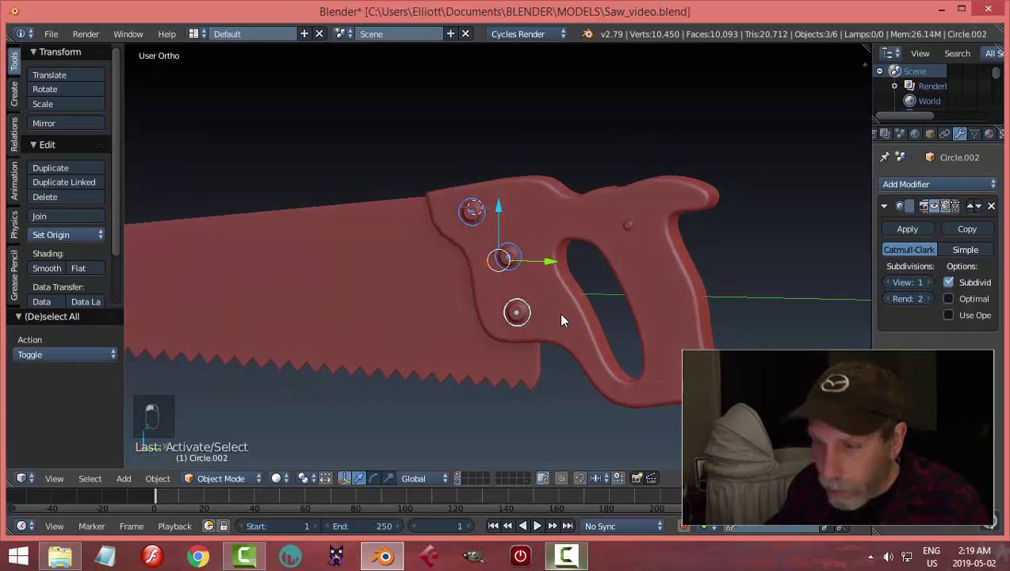
pyautogui.keyDown('shift'); pyautogui.rightClick(628, 228); pyautogui.keyUp('shift')
pyautogui.hotkey('ctrl', 'j')
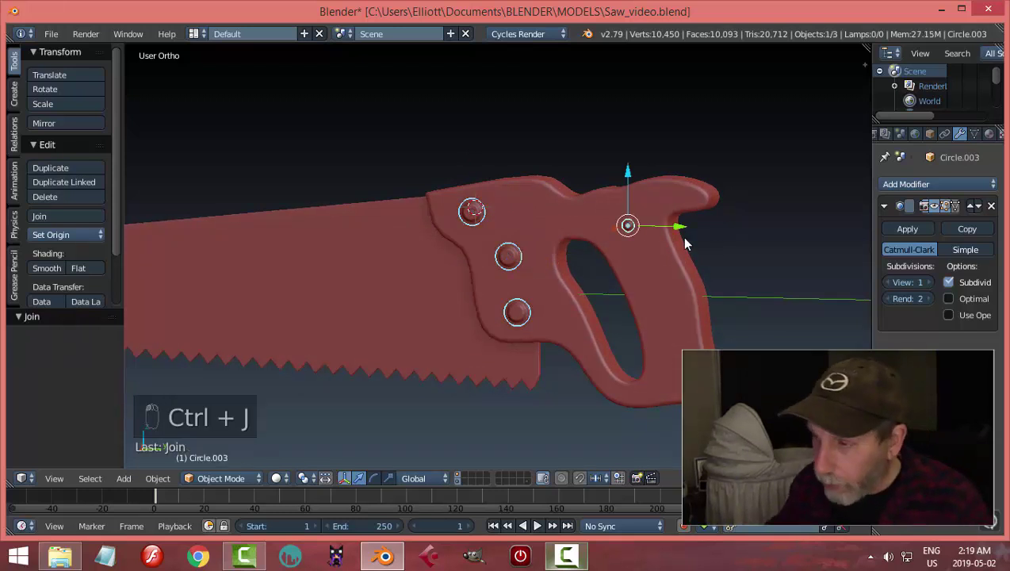
# - Set the handle's origin to its geometry and snap the 3D cursor to that origin
pyautogui.rightClick(650, 294)
pyautogui.hotkey('shift', 's')
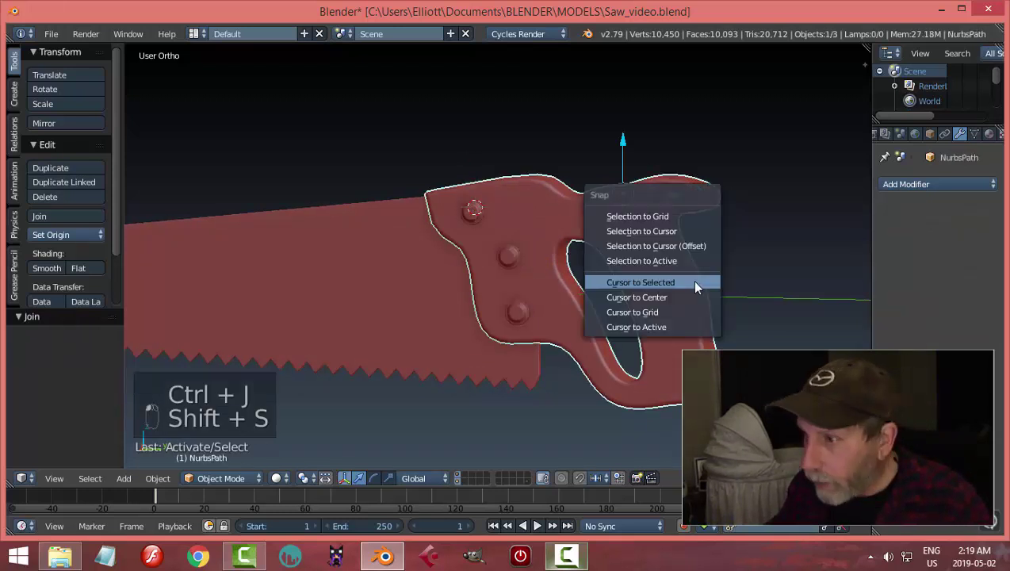
pyautogui.click(695, 287)
pyautogui.moveTo(767, 275); pyautogui.dragTo(604, 323, button='middle')
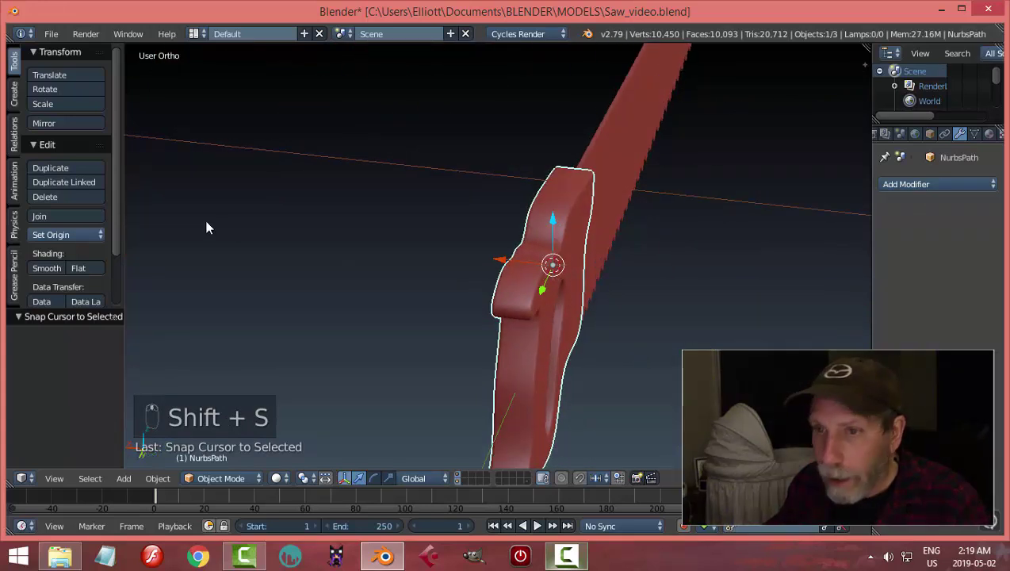
pyautogui.click(92, 234)
pyautogui.click(89, 262)
pyautogui.moveTo(268, 255); pyautogui.dragTo(328, 261, button='middle')
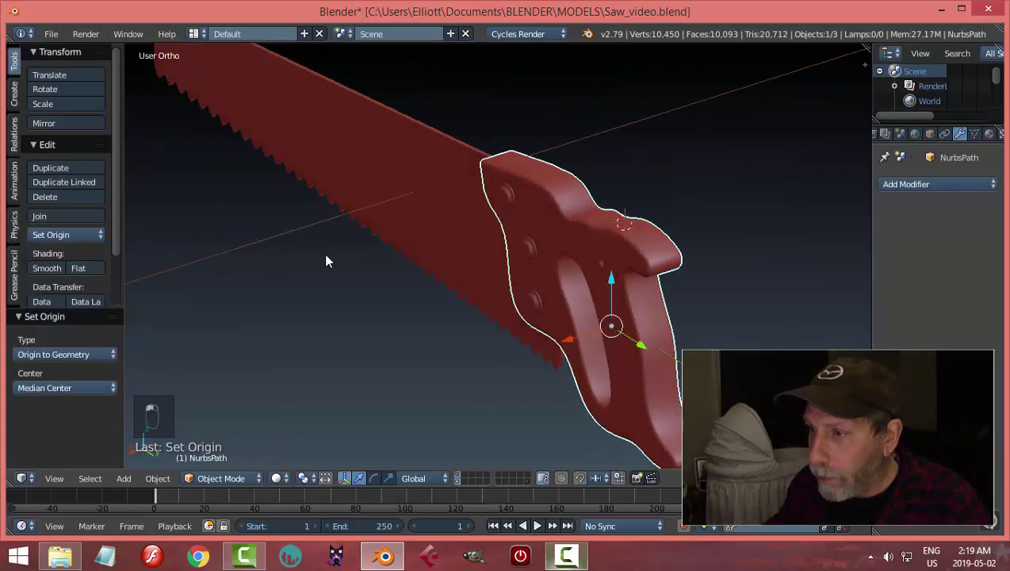
pyautogui.hotkey('shift', 's')
pyautogui.click(701, 274)
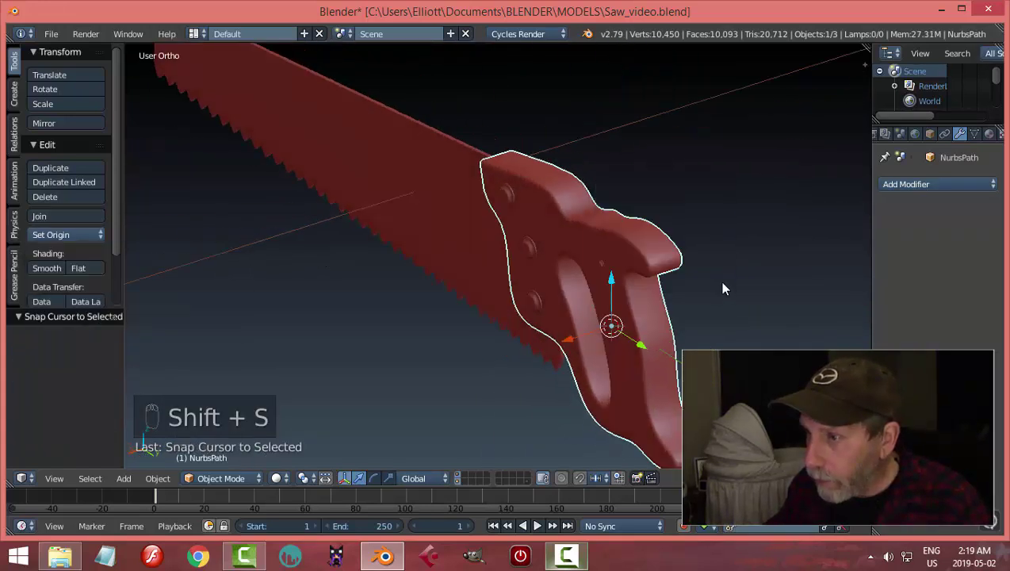
# - Add a Mirror modifier to the joined screws
pyautogui.moveTo(723, 288); pyautogui.dragTo(569, 257, button='middle')
pyautogui.click(521, 194)
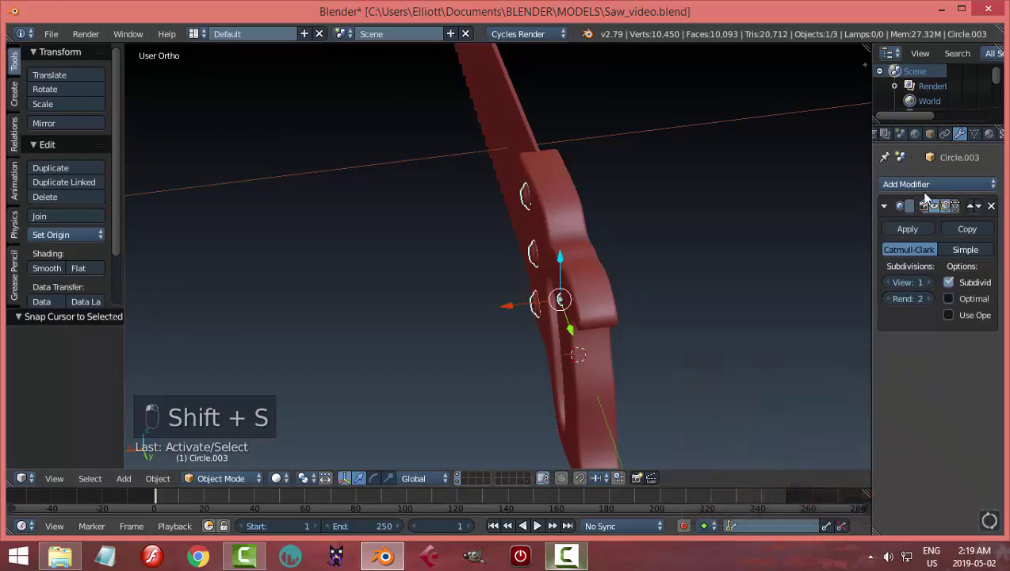
pyautogui.click(920, 184)
pyautogui.click(720, 328)
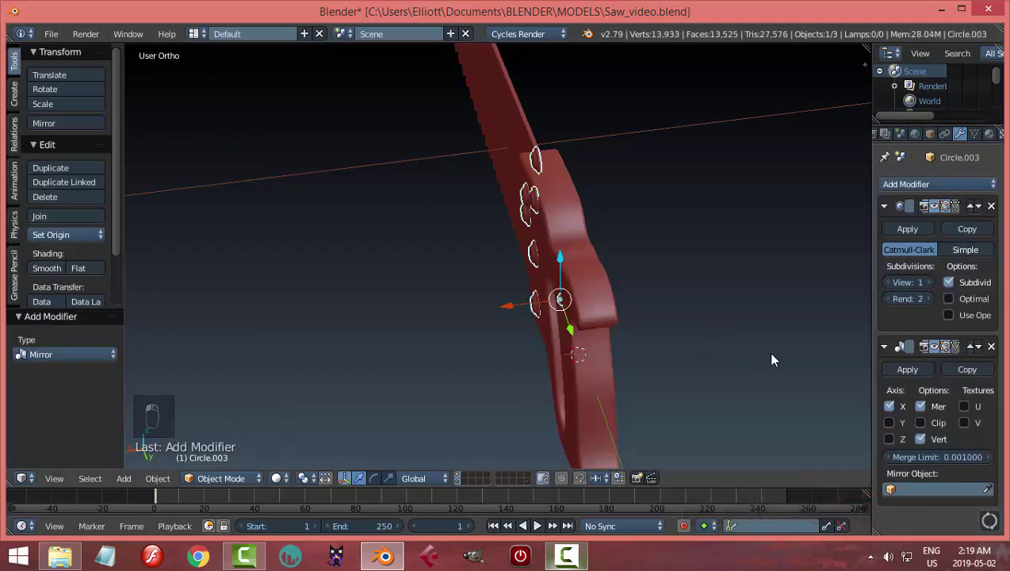
# - Try Z instead of X as the screws' mirror axis, and change it to Y only
pyautogui.moveTo(772, 356); pyautogui.dragTo(871, 420, button='middle')
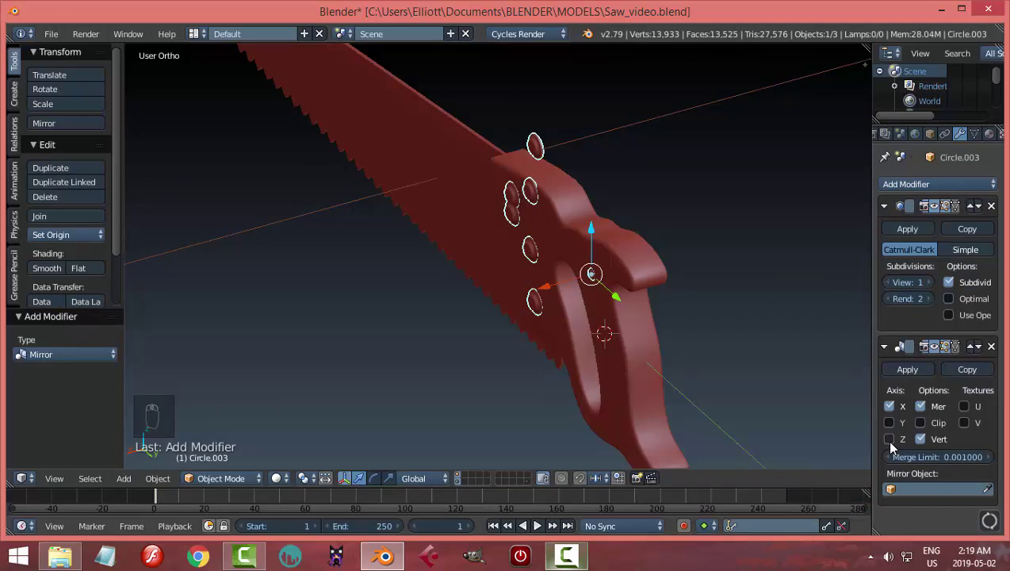
pyautogui.click(889, 440)
pyautogui.click(893, 406)
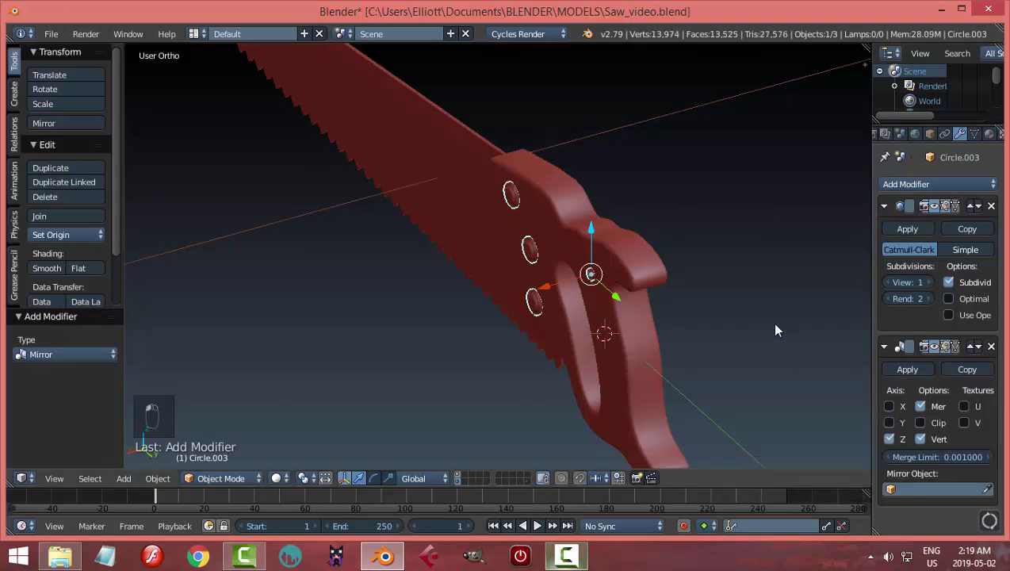
pyautogui.moveTo(773, 325); pyautogui.dragTo(844, 393, button='middle')
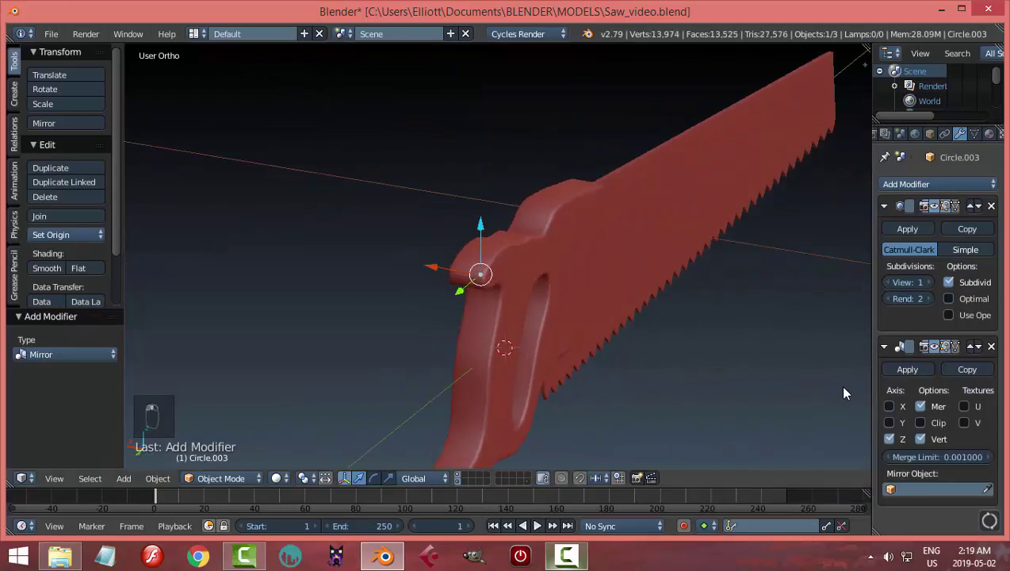
pyautogui.click(890, 439)
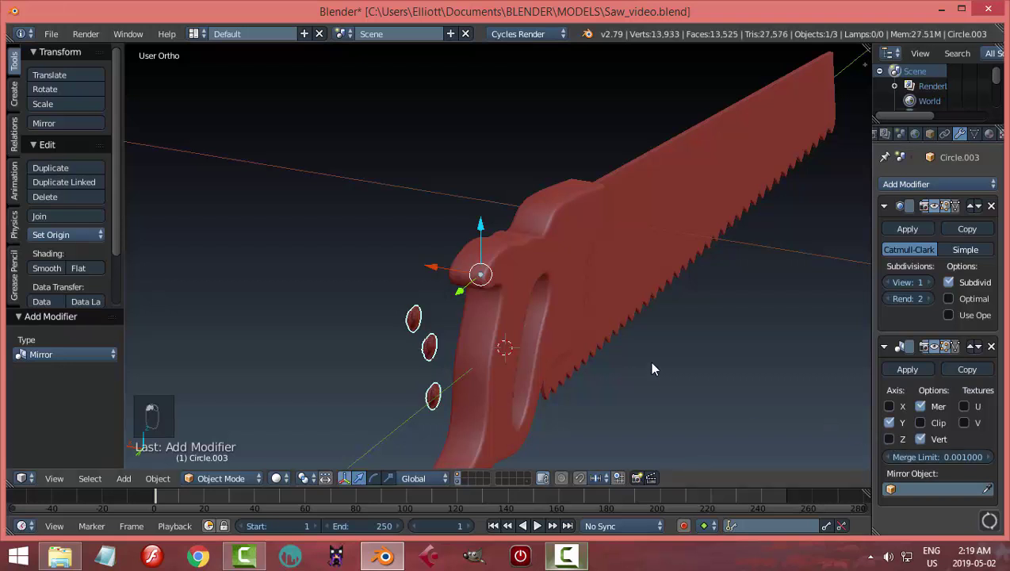
pyautogui.moveTo(649, 361); pyautogui.dragTo(717, 365, button='middle')
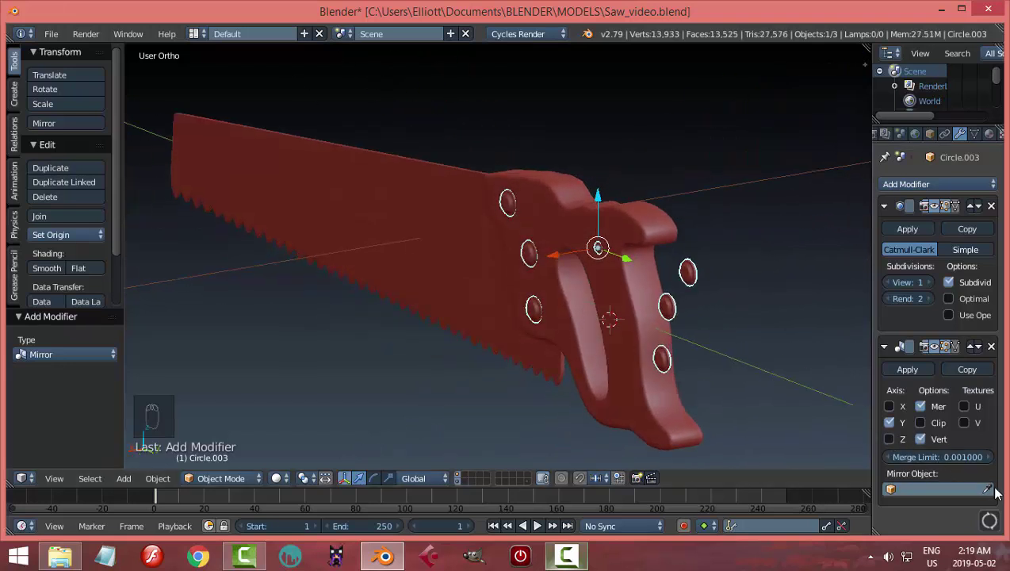
# - Pick the handle as the mirror object for the screws and apply the Mirror modifier
pyautogui.click(626, 245)
pyautogui.moveTo(751, 268); pyautogui.dragTo(662, 333, button='middle')
pyautogui.click(907, 369)
pyautogui.press('a')
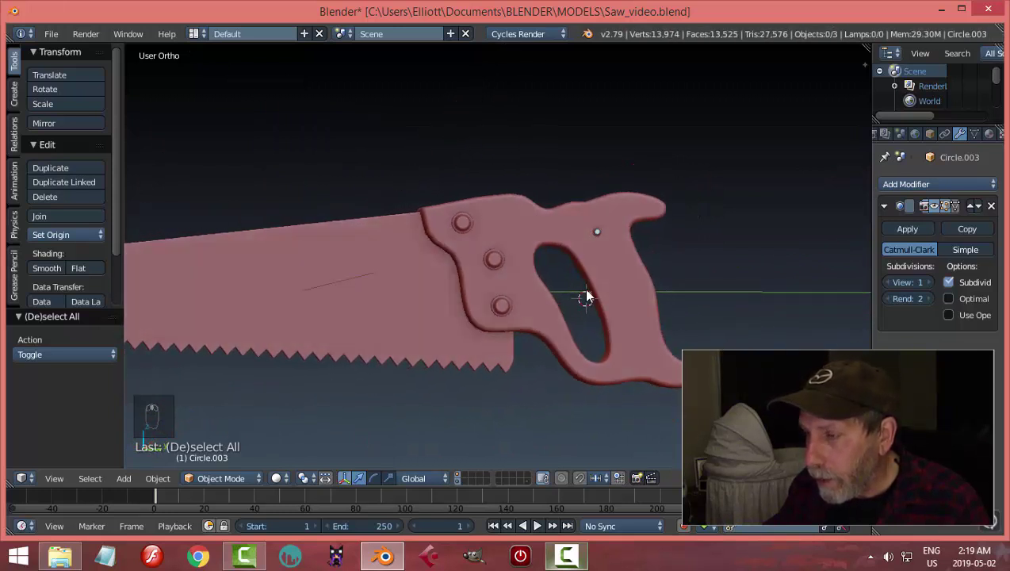
# - Apply the screws' Subdivision Surface modifier and join the screws to the handle
pyautogui.rightClick(502, 260)
pyautogui.click(904, 230)
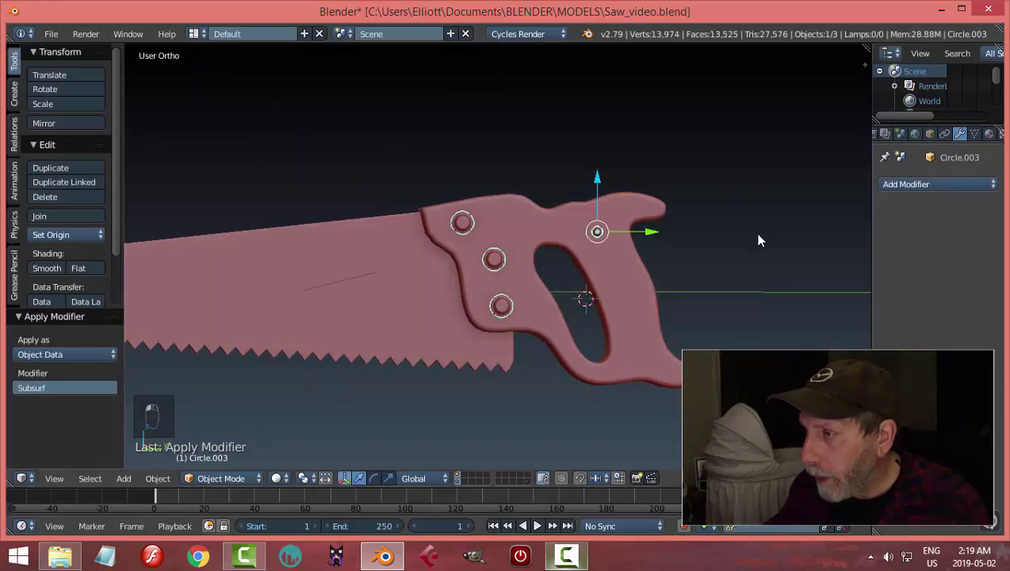
pyautogui.keyDown('shift'); pyautogui.rightClick(623, 287); pyautogui.keyUp('shift')
pyautogui.hotkey('ctrl', 'j')
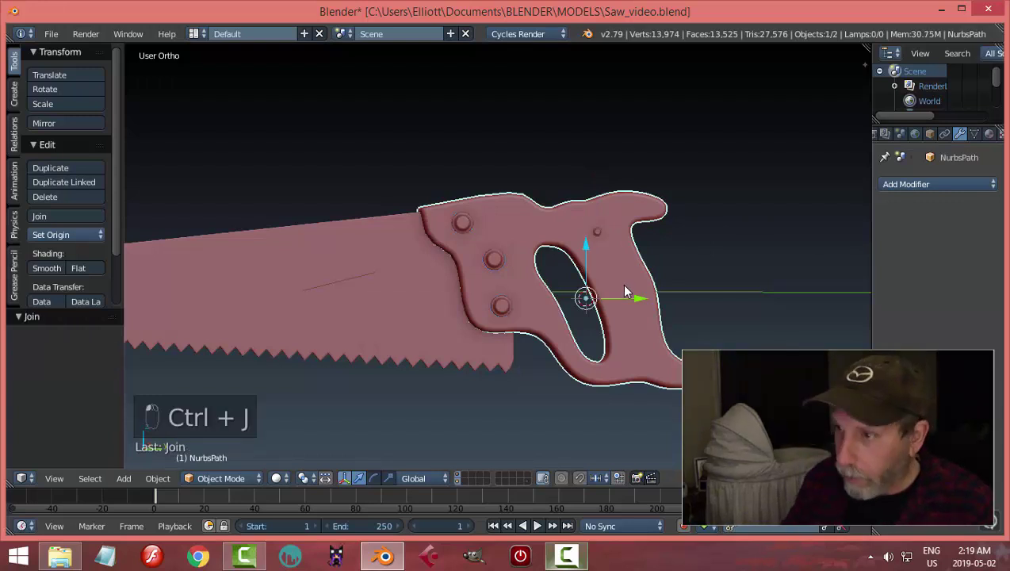
pyautogui.press('a')
pyautogui.moveTo(624, 291); pyautogui.dragTo(609, 251, button='middle')
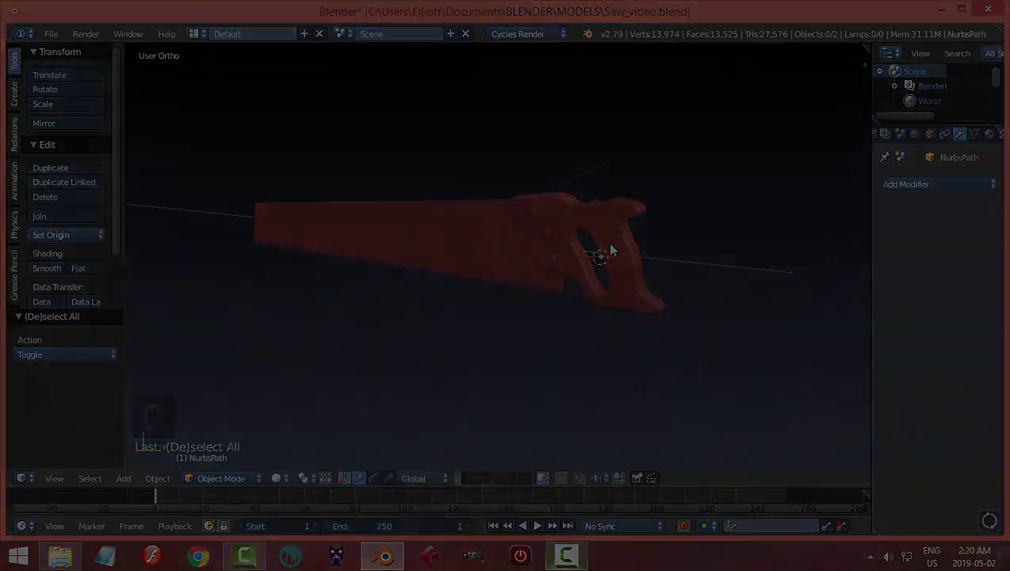